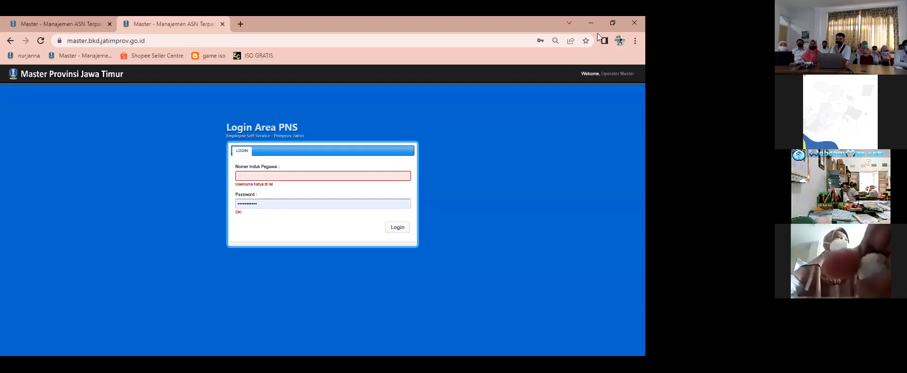
Step: Enter the employee's identification number with the matching saved account password, and log in to the PNS login area
left_click(350, 176)
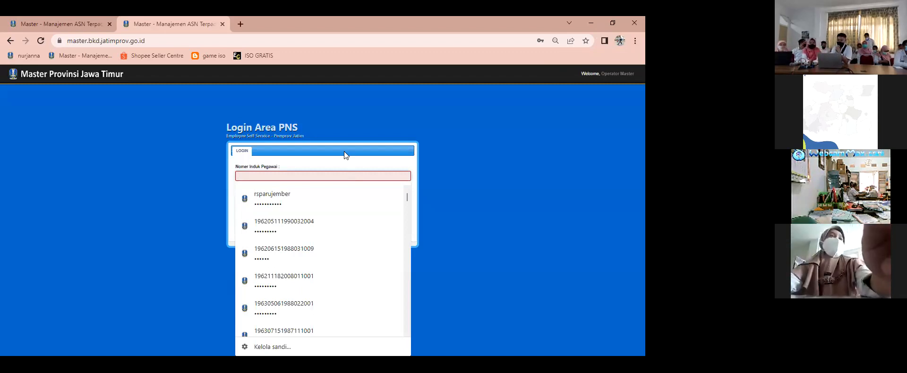
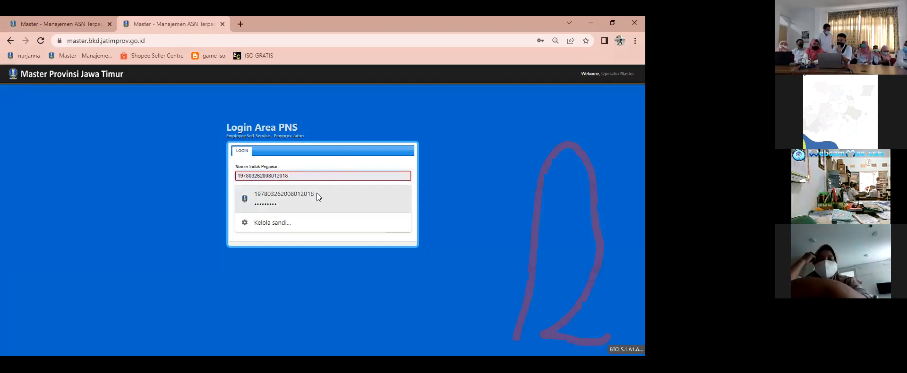
left_click(316, 193)
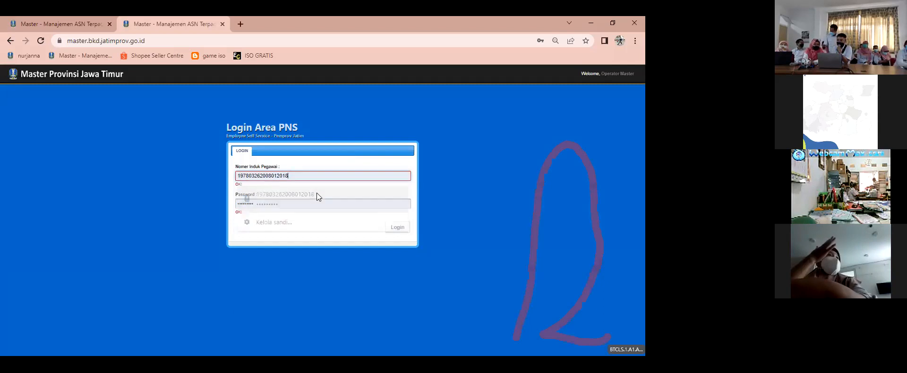
left_click(405, 230)
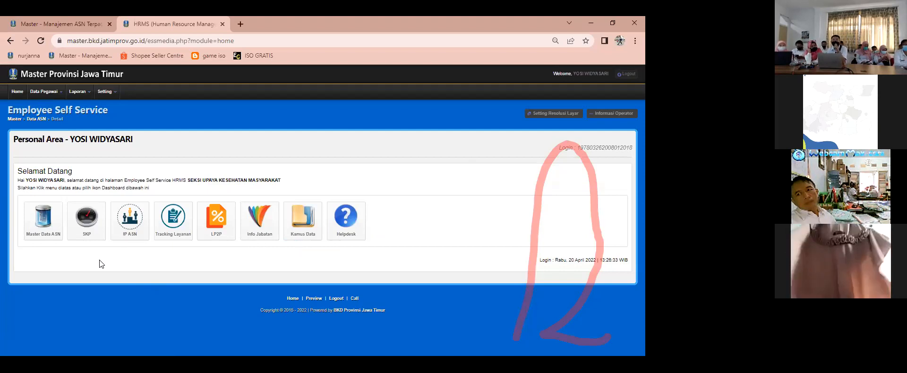
Step: Open the SKP work performance section from the personal area and look over its welcome page
left_click(88, 223)
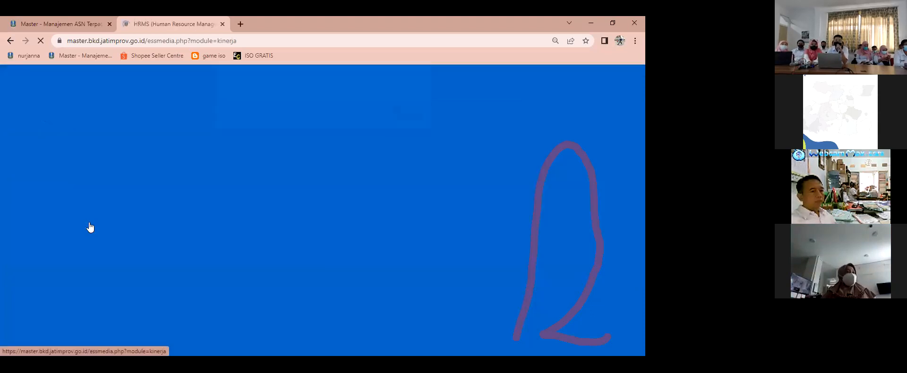
left_click(406, 123)
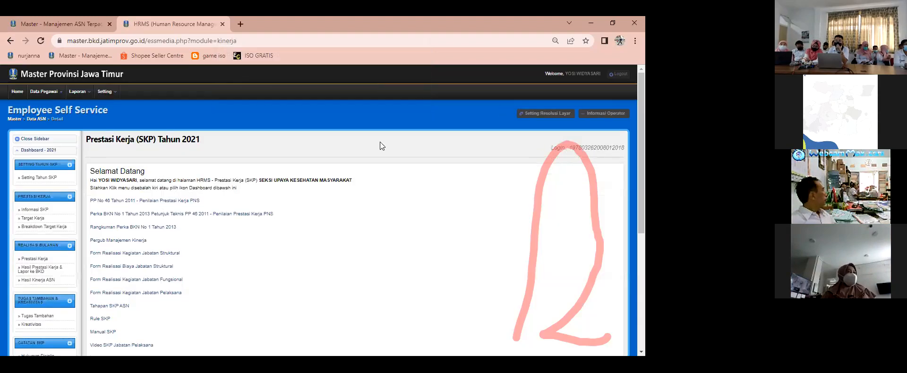
scroll(338, 182, "down", 3)
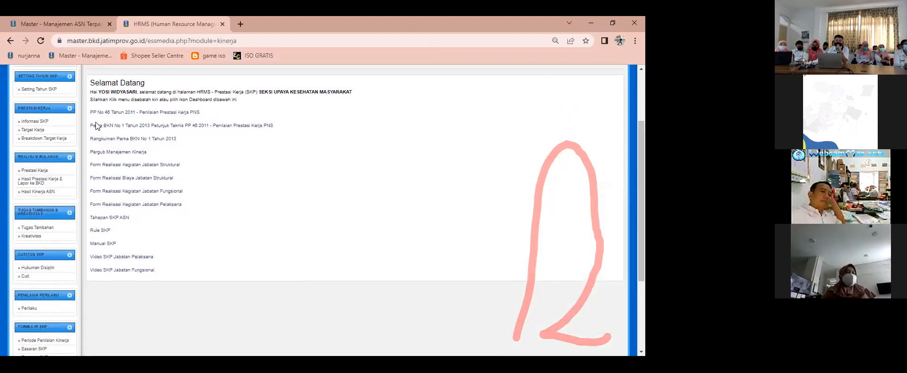
scroll(63, 158, "up", 3)
Step: Set Tahun SKP to 2022 in the SKP year settings and save the change
left_click(45, 178)
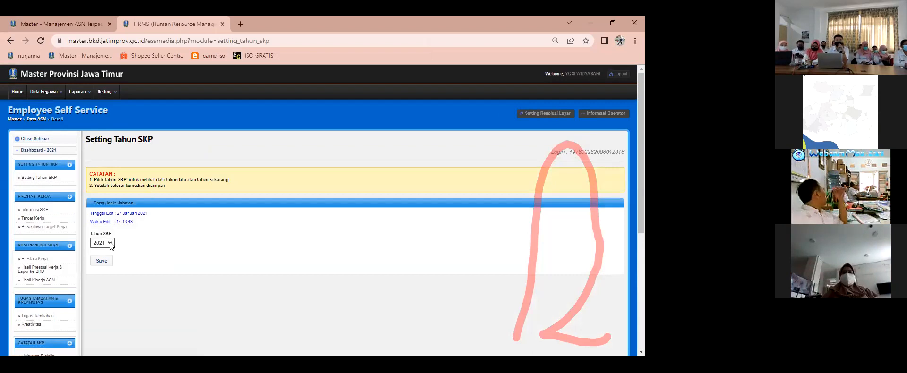
left_click(110, 243)
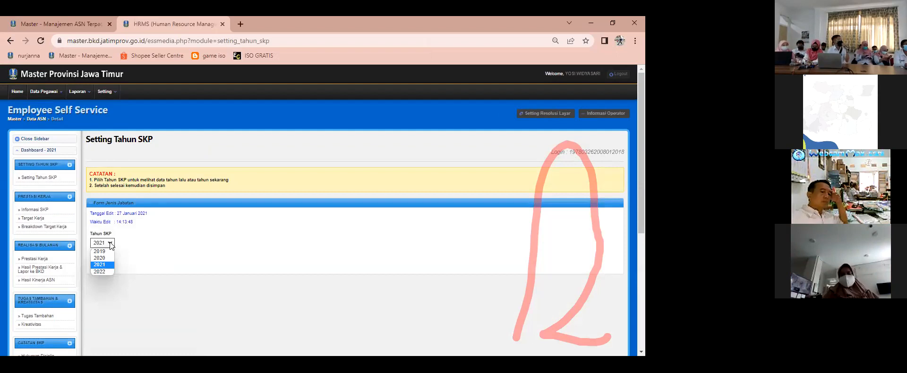
left_click(103, 271)
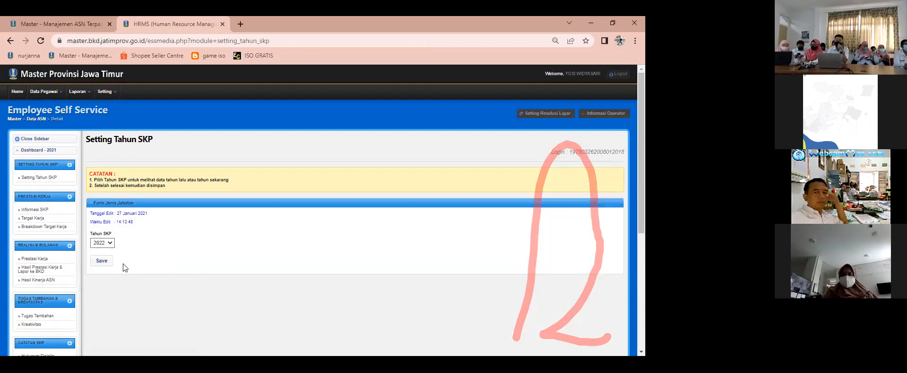
left_click(104, 263)
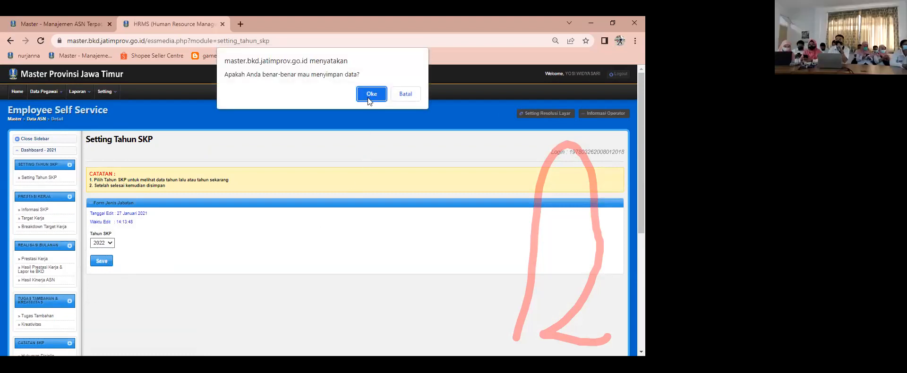
left_click(368, 94)
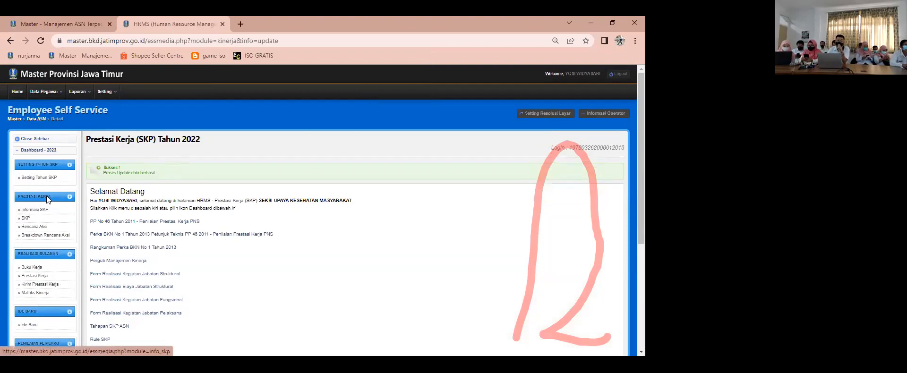
Step: Recheck the SKP year setting, and start a new entry in Informasi SKP
left_click(43, 181)
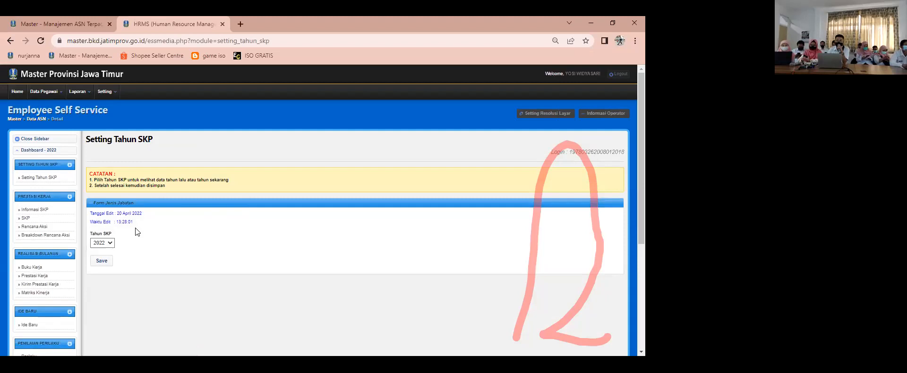
left_click(43, 210)
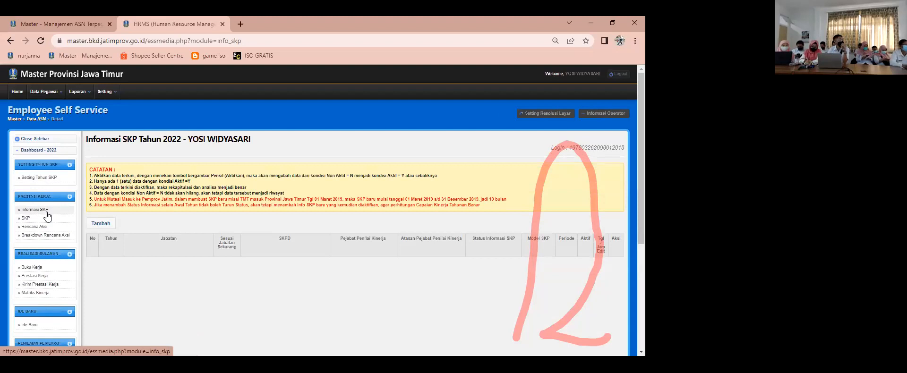
scroll(47, 216, "down", 1)
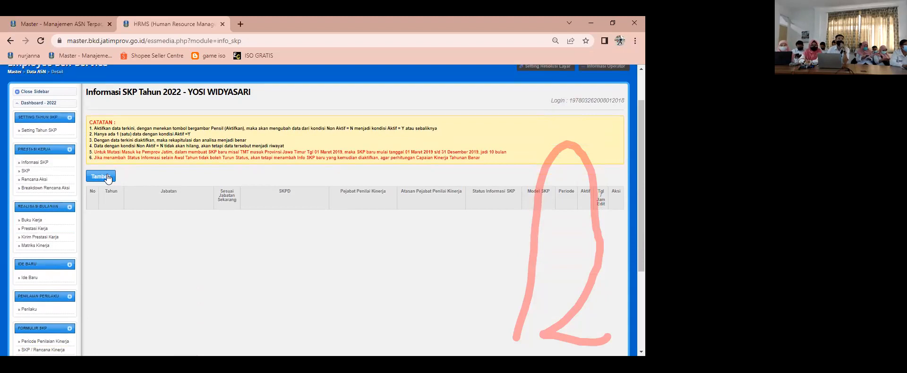
left_click(107, 177)
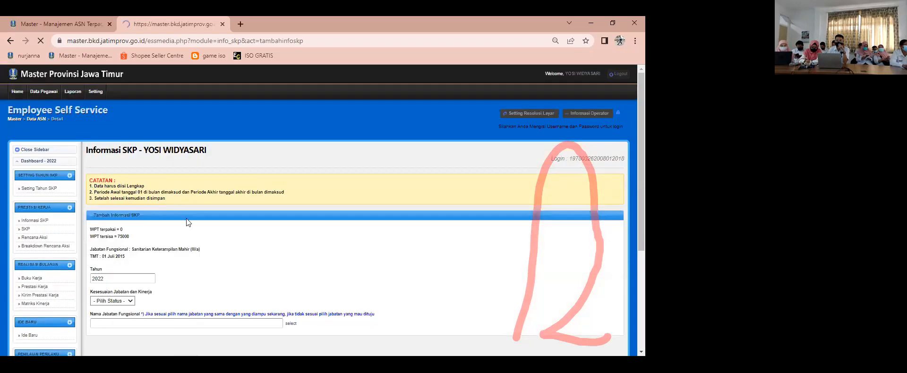
scroll(185, 223, "down", 1)
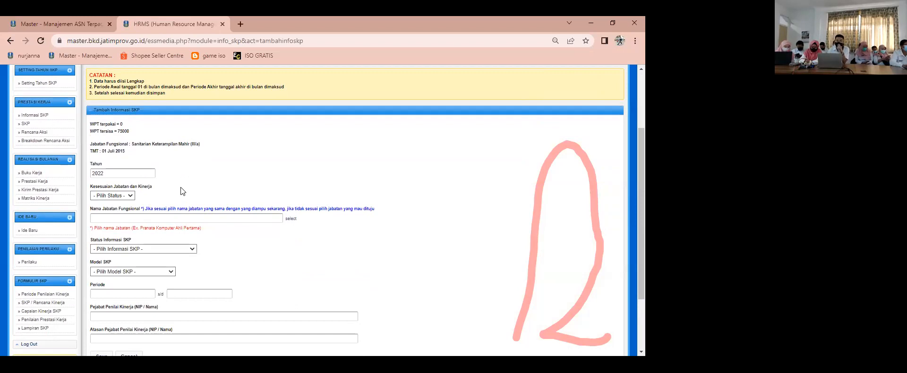
Step: Set Kesesuaian Jabatan dan Kinerja to Y in the new Informasi SKP entry and look over the form's fields
left_click(132, 196)
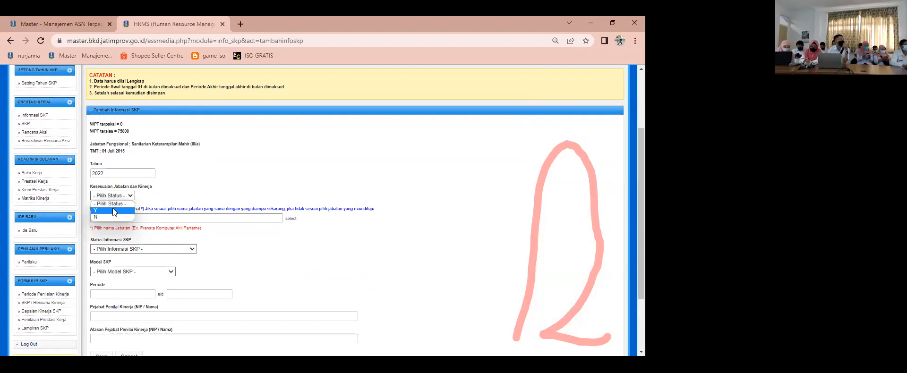
left_click(112, 209)
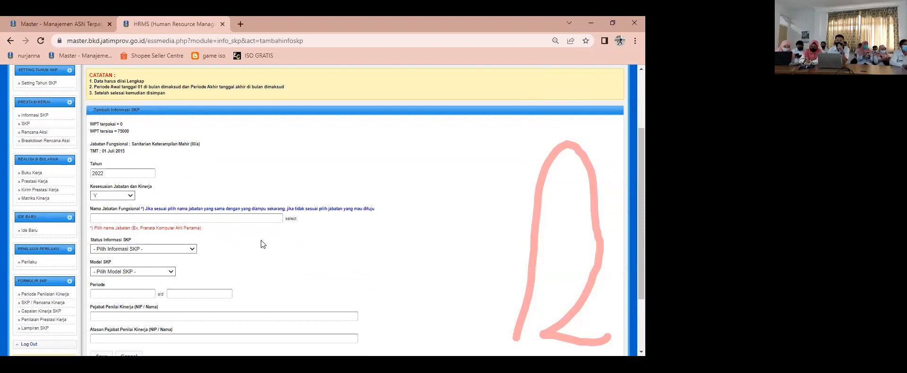
scroll(261, 240, "down", 1)
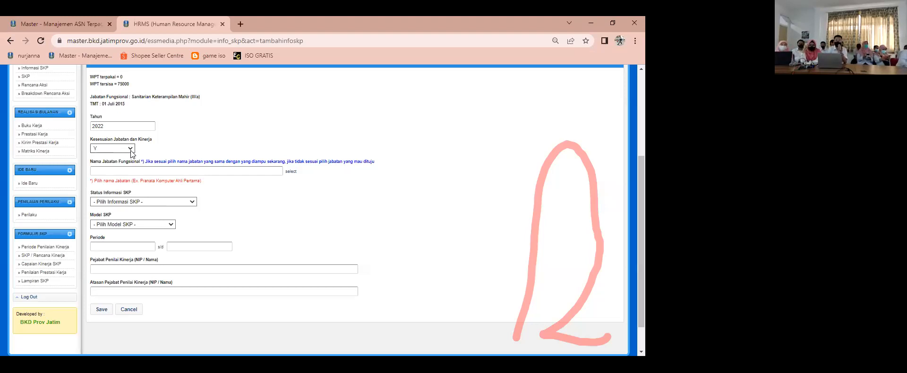
scroll(130, 150, "up", 4)
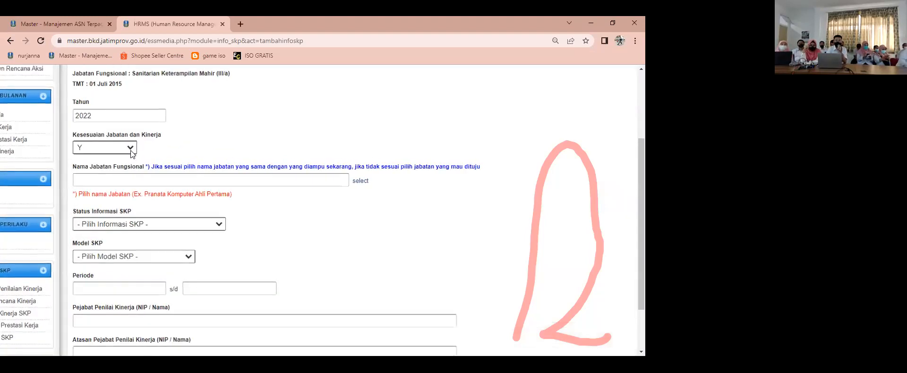
scroll(130, 150, "up", 4)
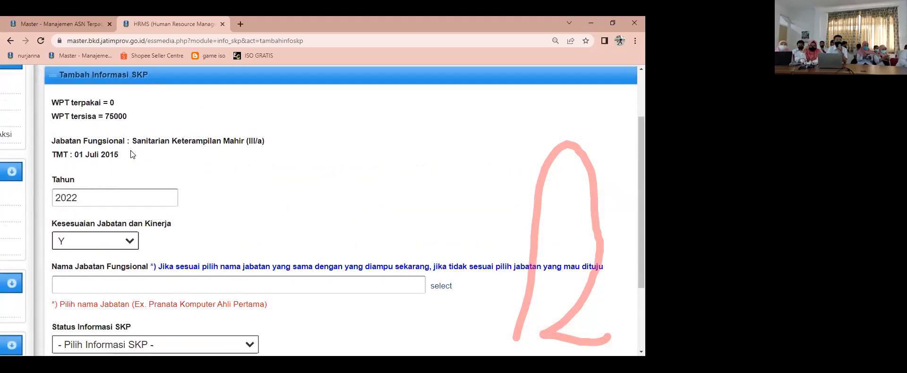
scroll(130, 150, "down", 5)
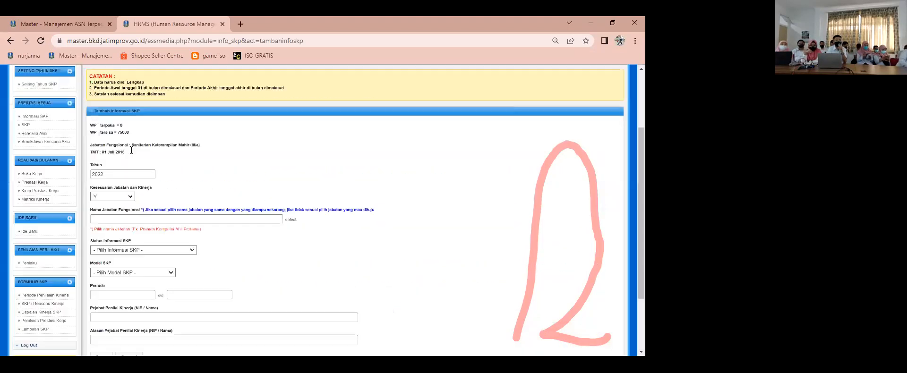
scroll(131, 150, "up", 2)
scroll(77, 172, "down", 1)
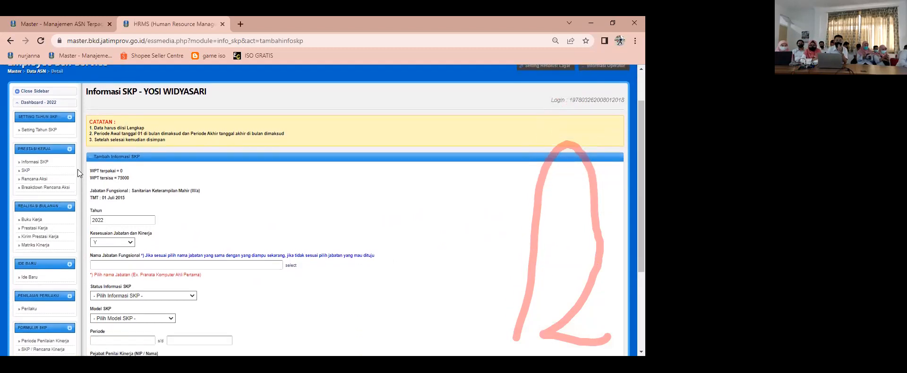
Step: Return to the Informasi SKP list and examine its notes, add option and table columns at enlarged size
left_click(41, 162)
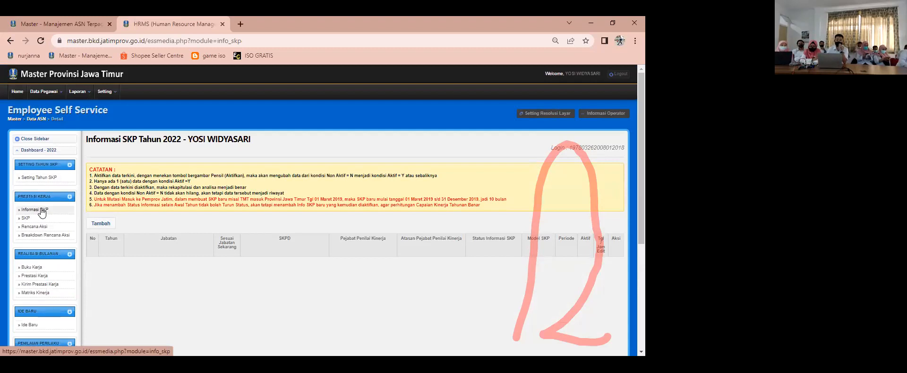
scroll(43, 213, "up", 6)
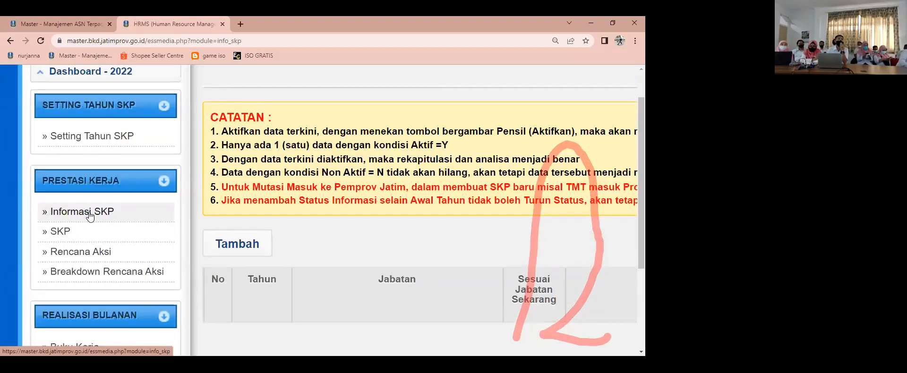
left_click(90, 216)
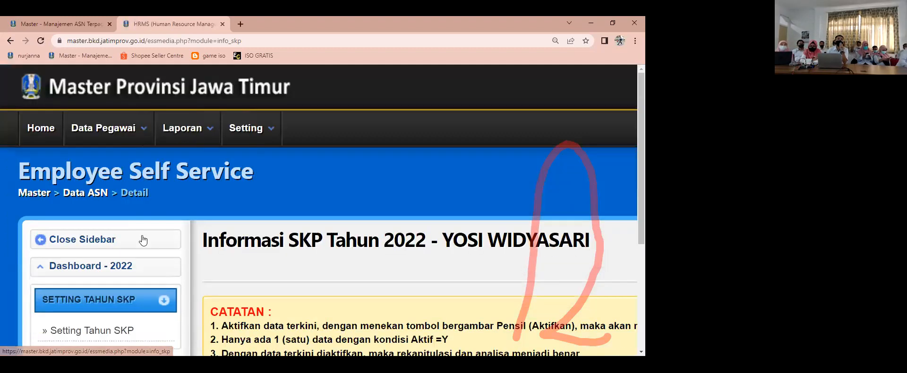
scroll(304, 239, "down", 4)
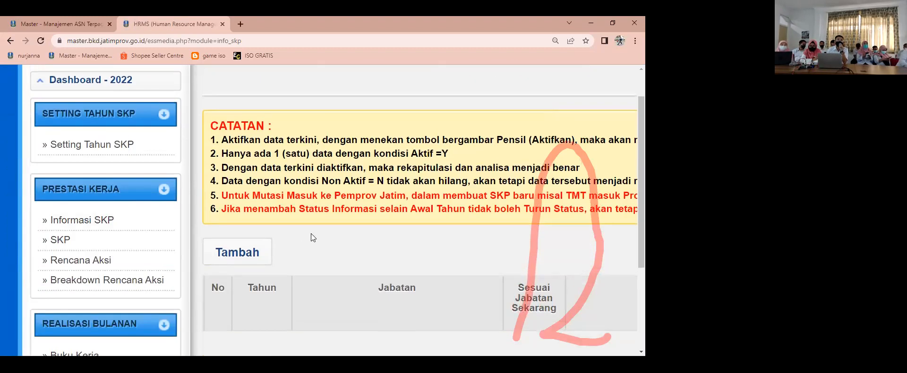
scroll(311, 233, "up", 2)
scroll(311, 231, "up", 1)
scroll(312, 230, "down", 3)
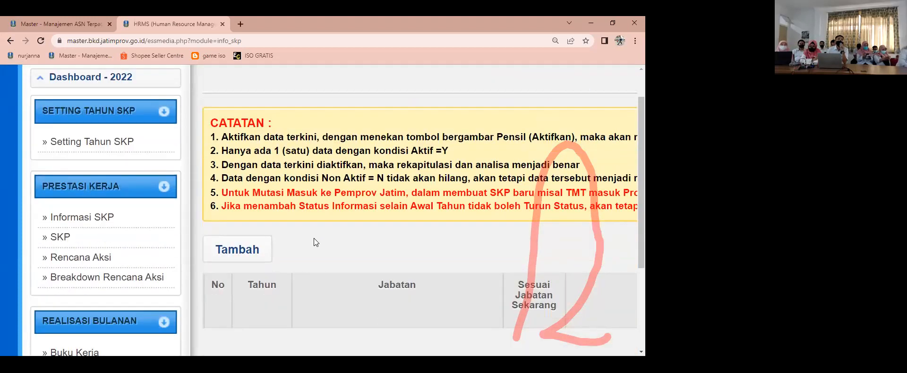
scroll(314, 238, "up", 3)
scroll(318, 214, "down", 3)
Step: Start a new Informasi SKP entry and set Kesesuaian Jabatan dan Kinerja to Y
left_click(245, 253)
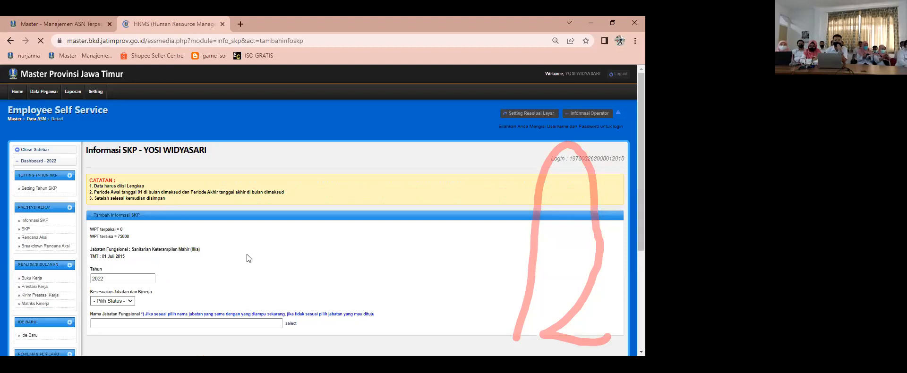
scroll(244, 244, "down", 1)
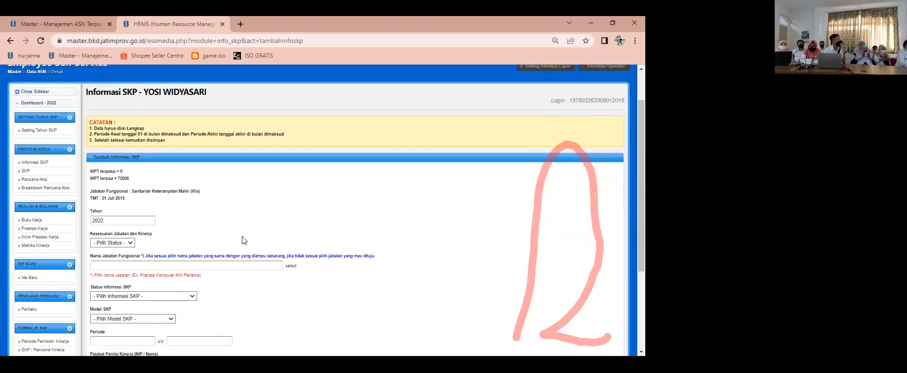
scroll(244, 231, "down", 1)
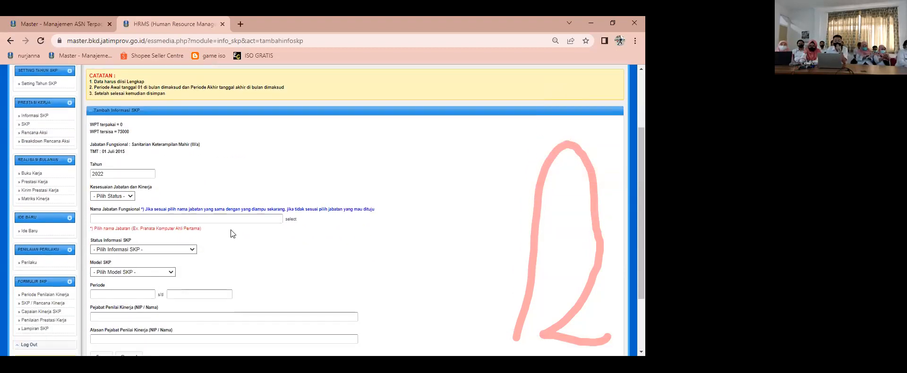
left_click(130, 195)
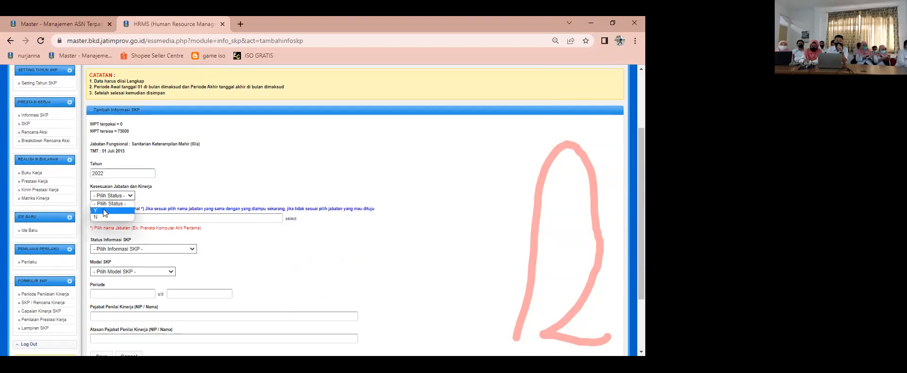
left_click(103, 211)
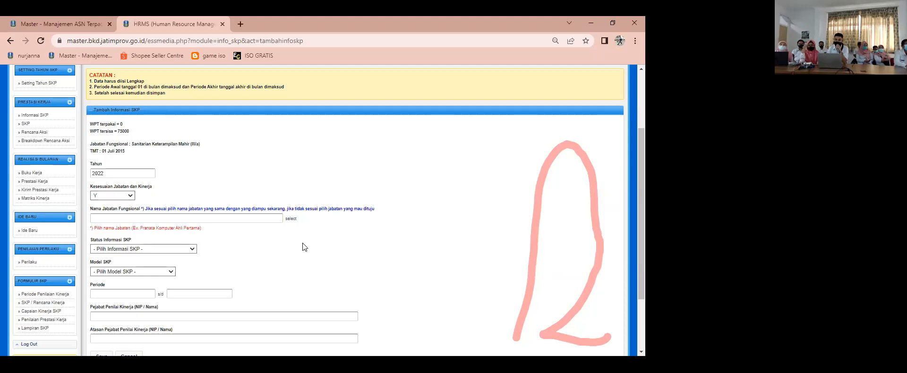
Step: Open the Nama Jabatan Fungsional selection tree and look through the listed functional positions
left_click(290, 221)
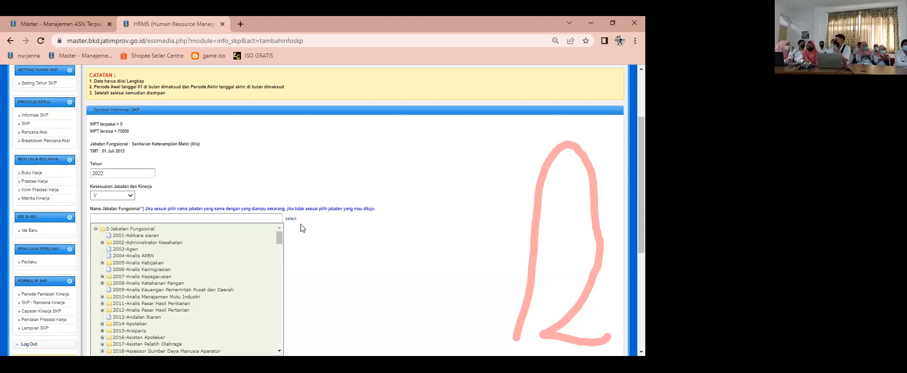
left_click_drag(279, 241, 279, 237)
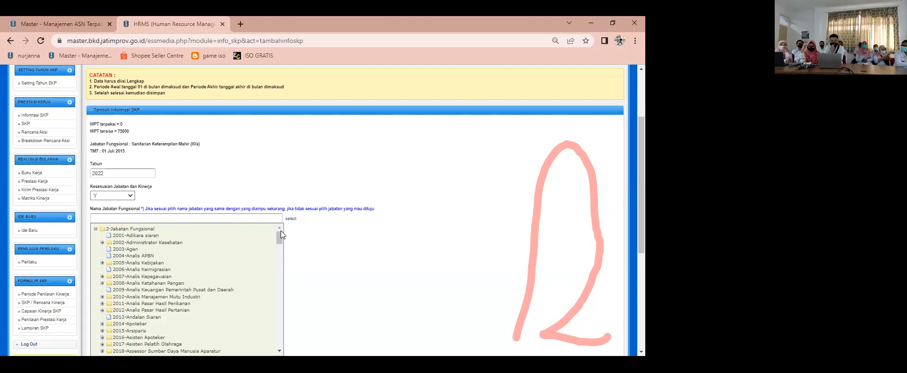
scroll(202, 291, "down", 5)
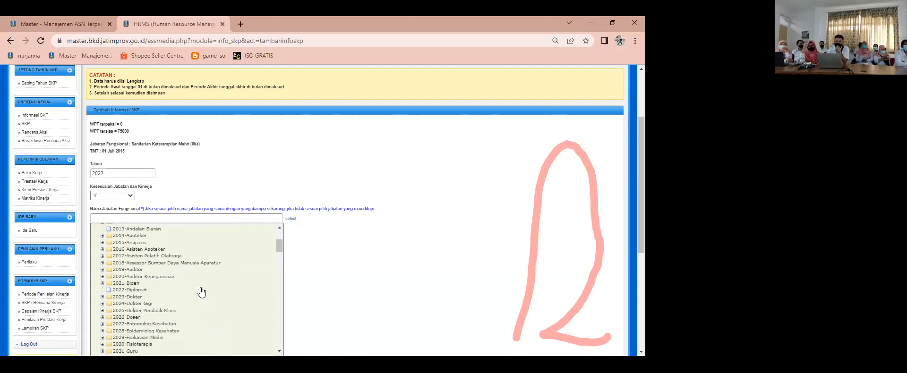
scroll(202, 288, "down", 6)
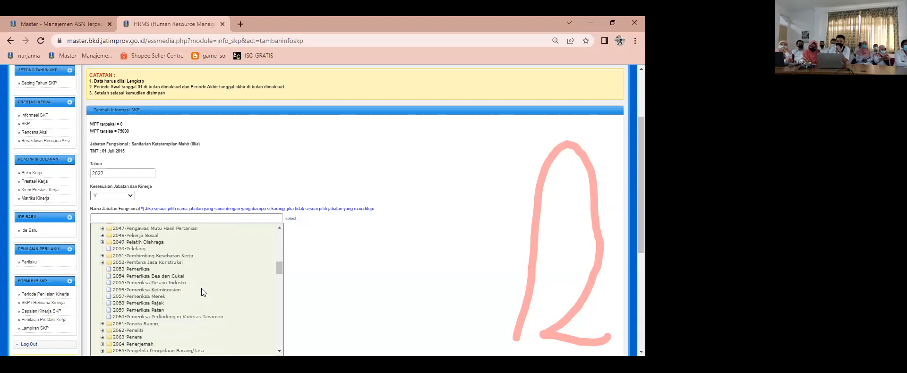
scroll(202, 288, "down", 6)
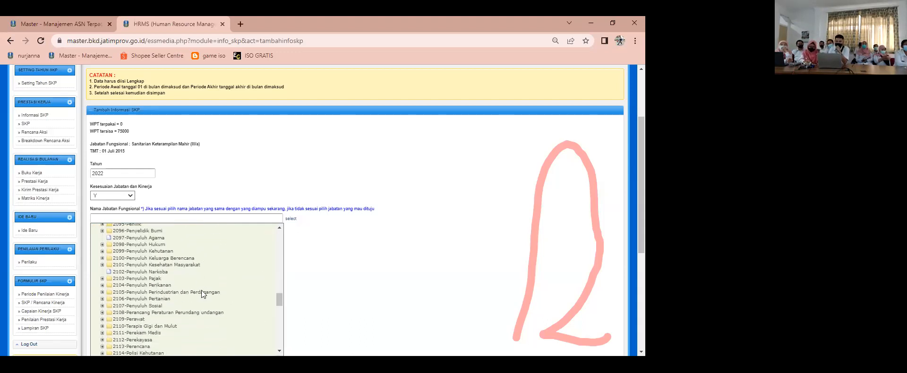
scroll(193, 296, "down", 3)
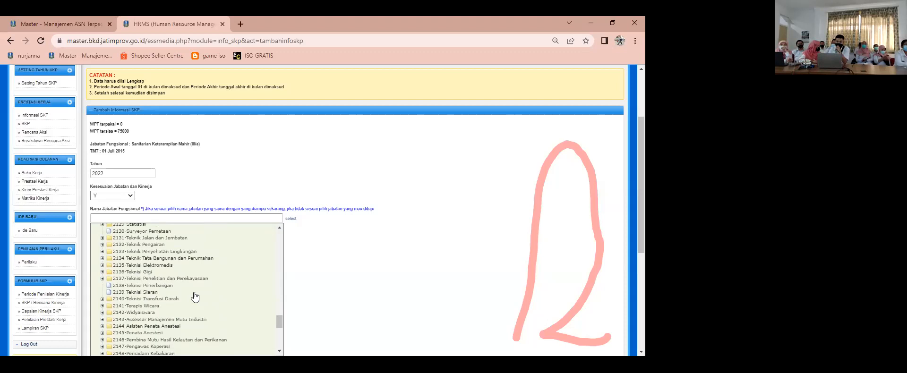
scroll(191, 291, "up", 2)
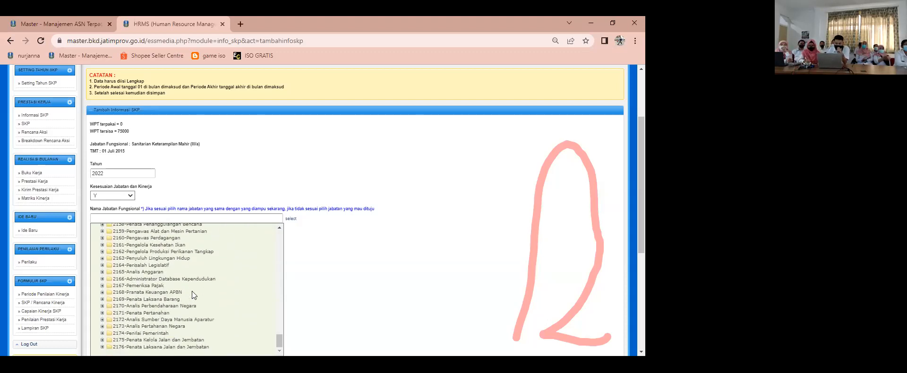
scroll(192, 291, "up", 1)
scroll(192, 291, "up", 9)
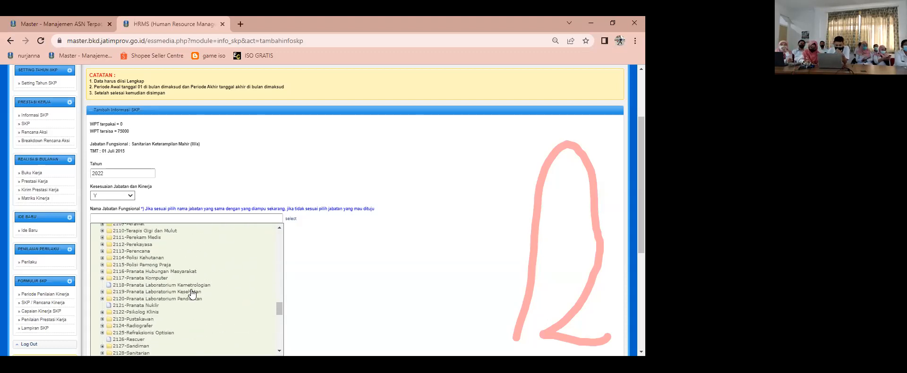
scroll(189, 288, "up", 9)
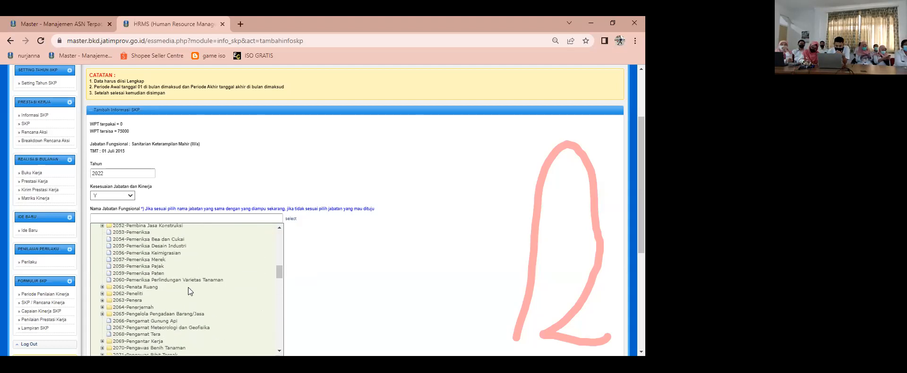
scroll(188, 287, "up", 2)
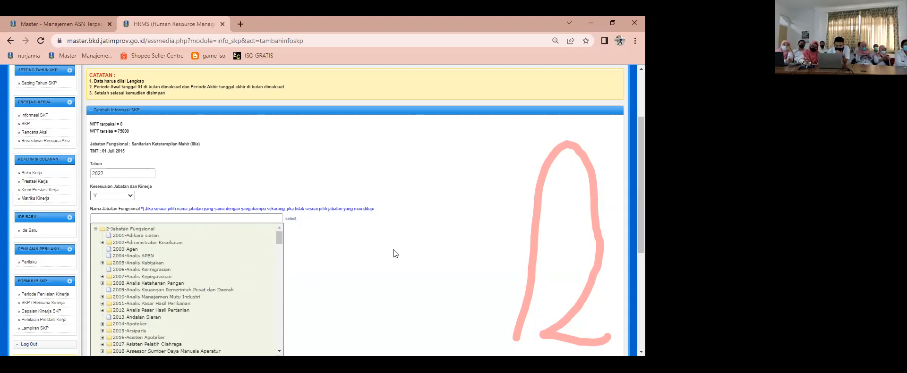
left_click(360, 247)
Step: Find the 2128-Sanitarian group in the Nama Jabatan Fungsional tree and expand it
left_click(290, 220)
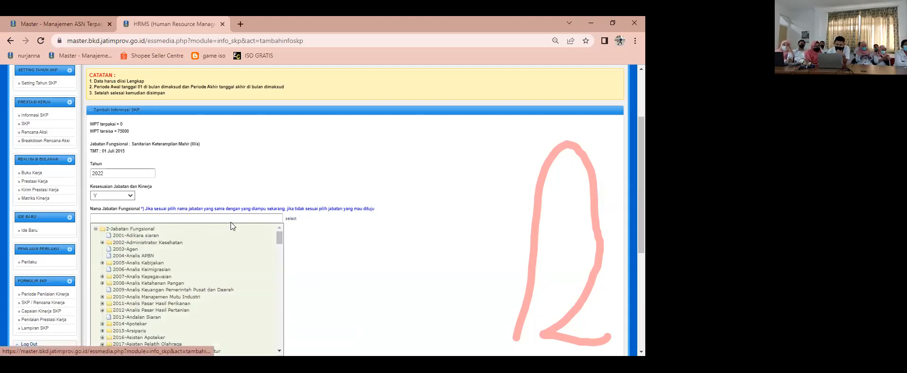
scroll(203, 279, "down", 3)
scroll(202, 281, "down", 7)
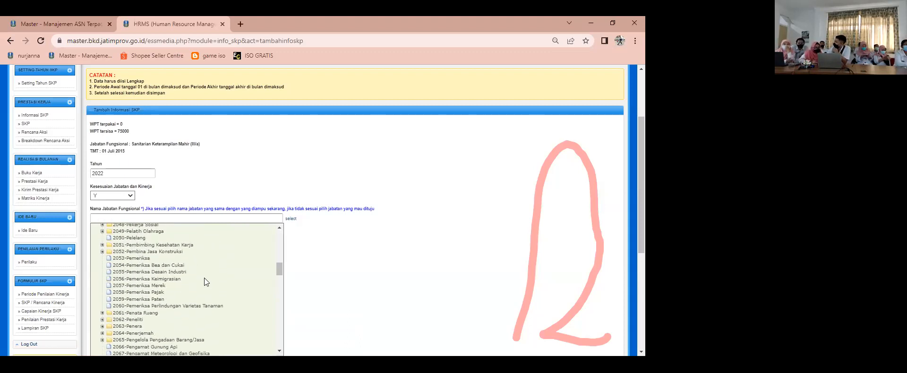
scroll(204, 281, "down", 5)
scroll(204, 280, "down", 7)
scroll(204, 280, "down", 7)
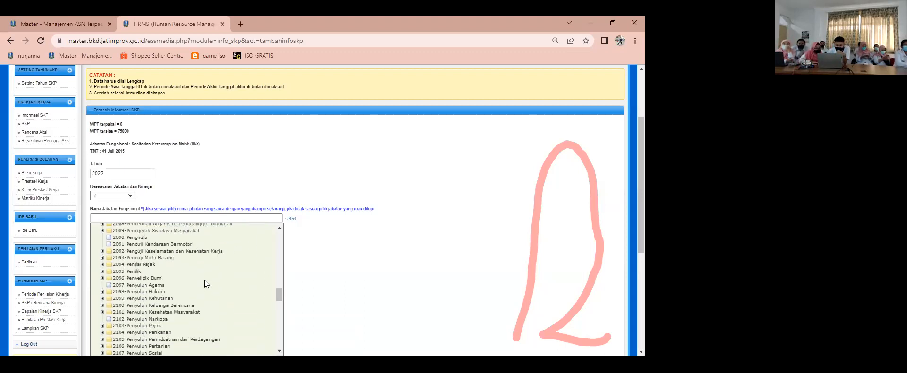
scroll(204, 280, "down", 2)
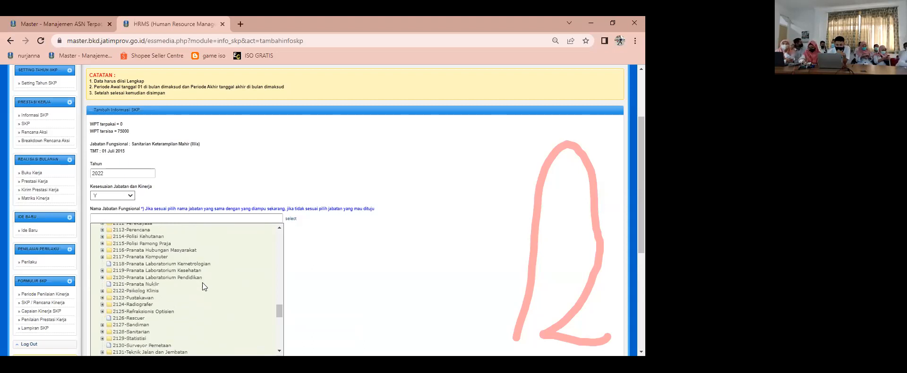
scroll(203, 282, "down", 2)
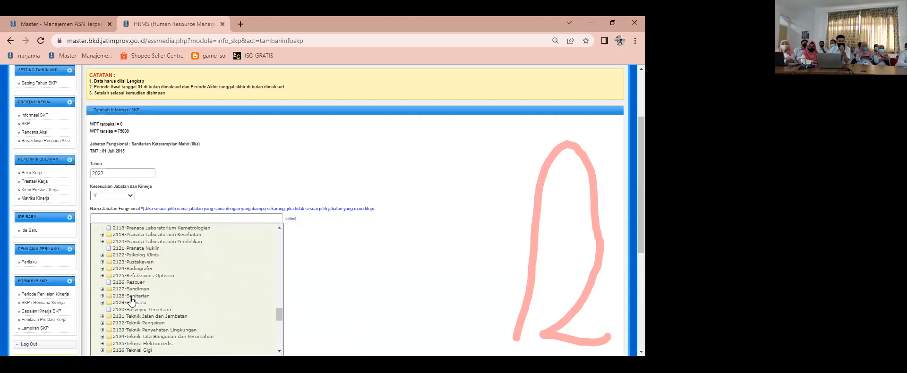
scroll(131, 300, "up", 4)
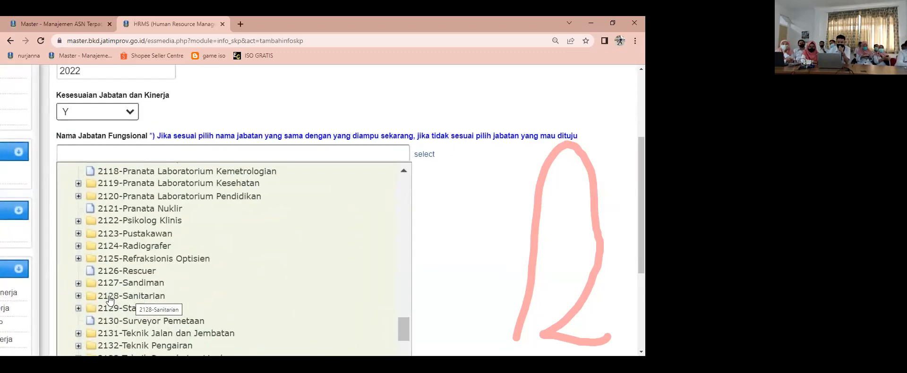
left_click(78, 296)
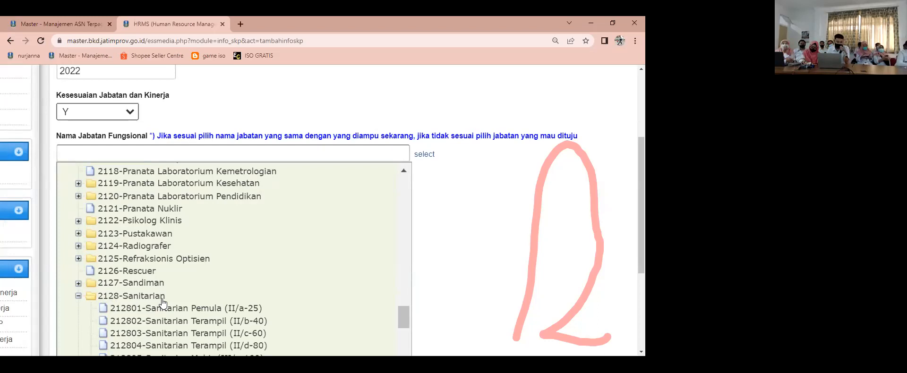
Step: Choose 212806-Sanitarian Mahir (III/b-150) as the Nama Jabatan Fungsional and close the position tree
scroll(162, 302, "down", 2)
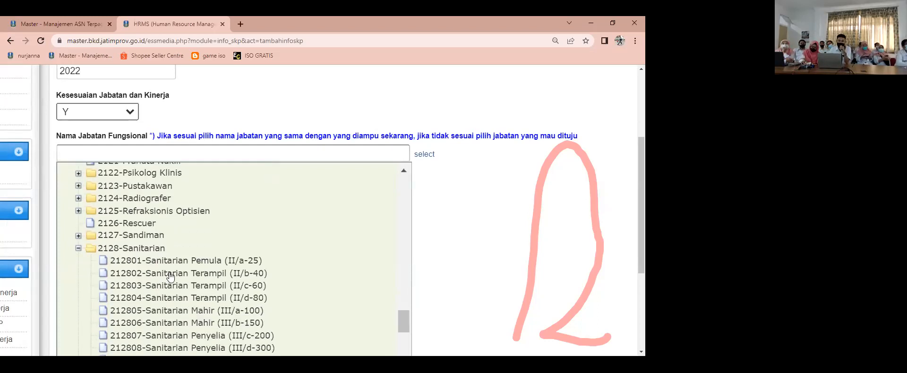
scroll(170, 281, "down", 1)
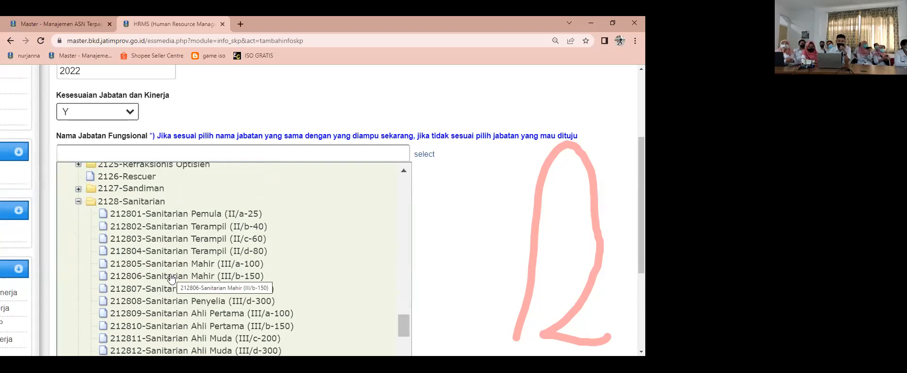
scroll(174, 285, "down", 1)
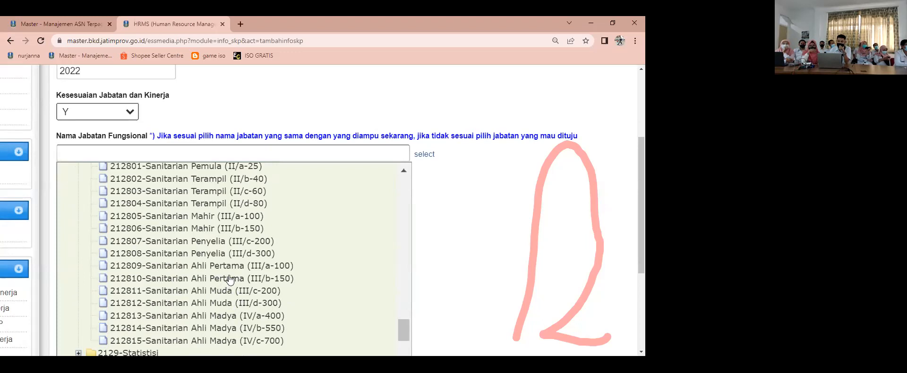
scroll(234, 279, "up", 1)
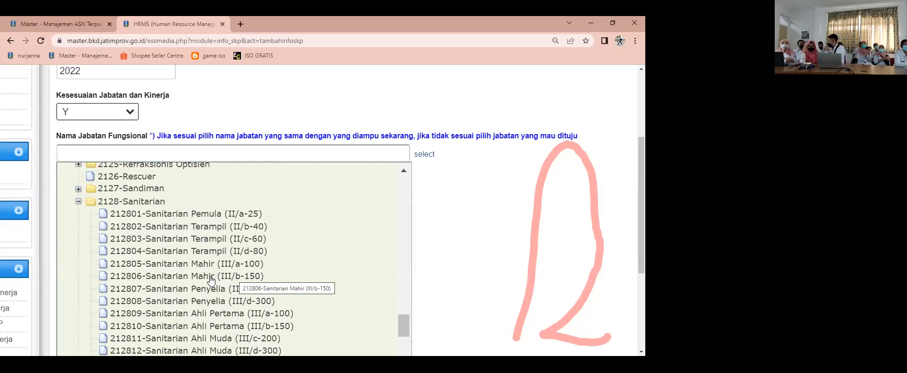
left_click(211, 281)
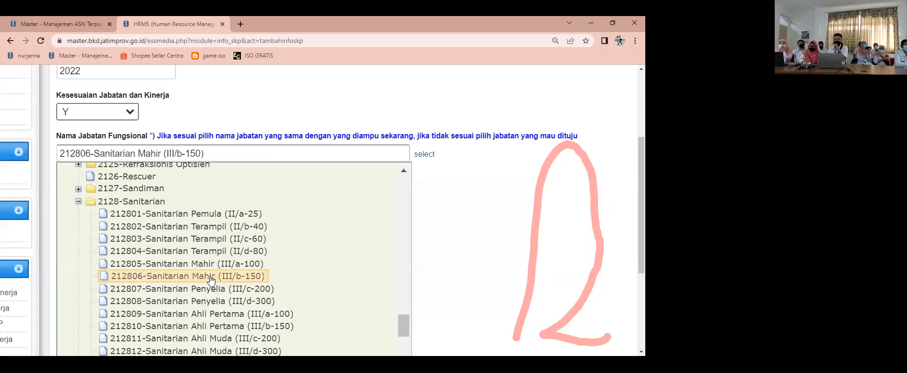
left_click(446, 271)
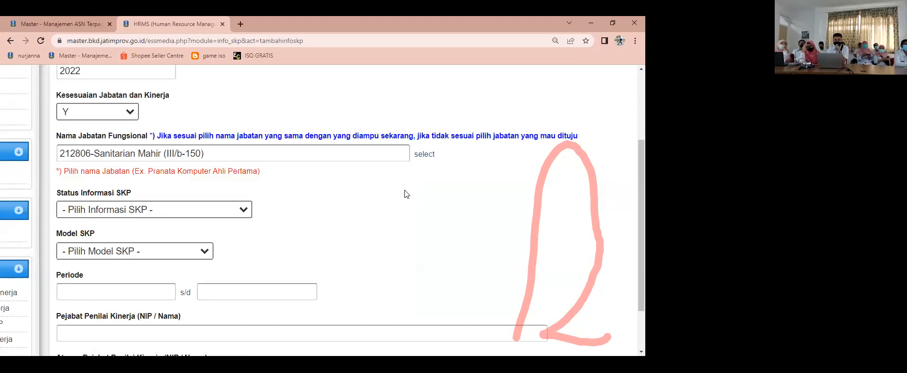
Step: Set Status Informasi SKP to 11 - Awal Tahun
scroll(369, 198, "down", 1)
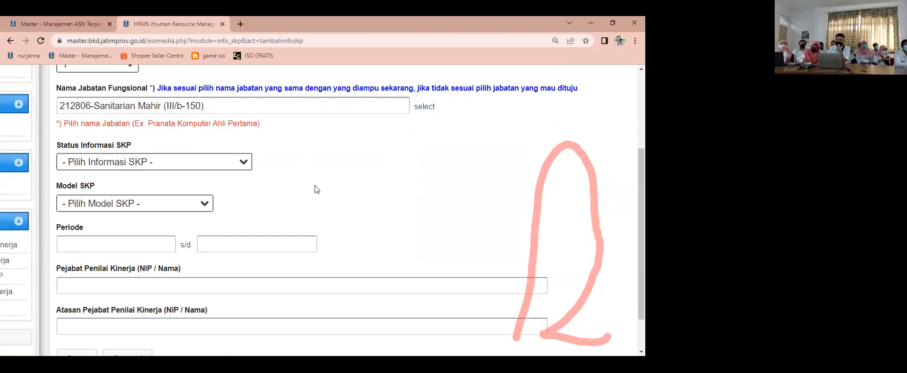
left_click(243, 163)
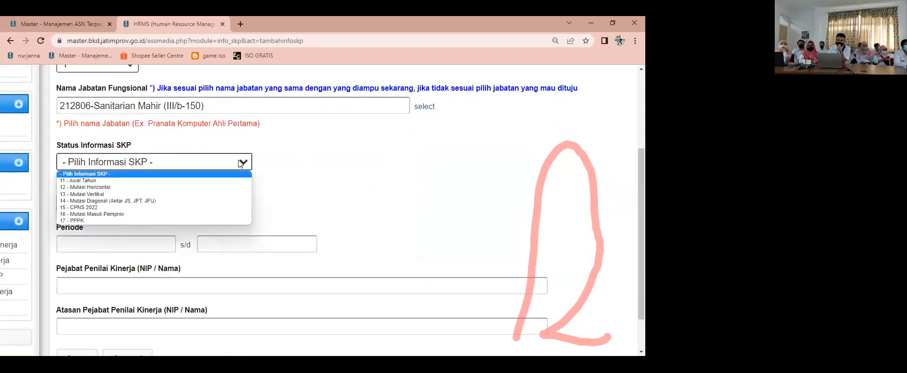
left_click(126, 182)
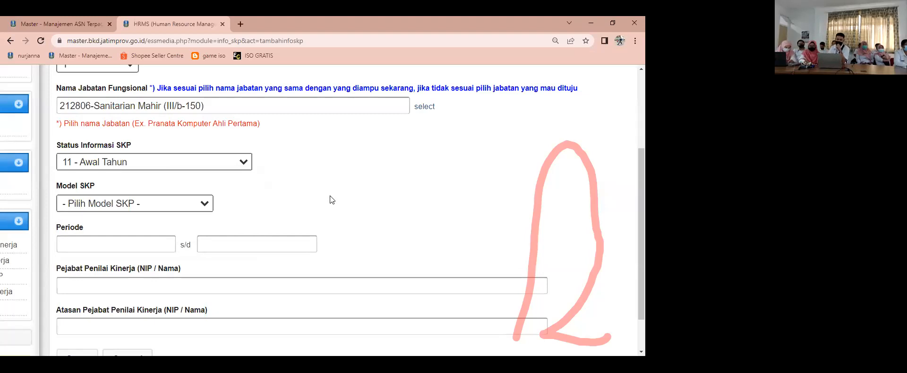
Step: Look over the available Model SKP options without choosing one, and review the surrounding form fields
scroll(328, 197, "down", 1)
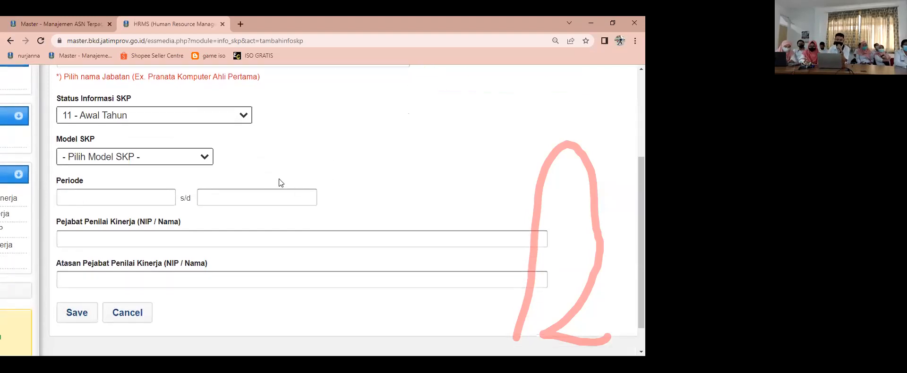
left_click(206, 159)
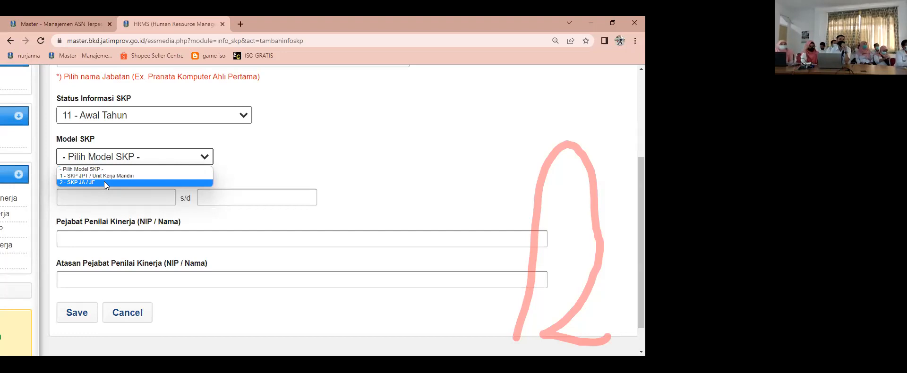
left_click(283, 163)
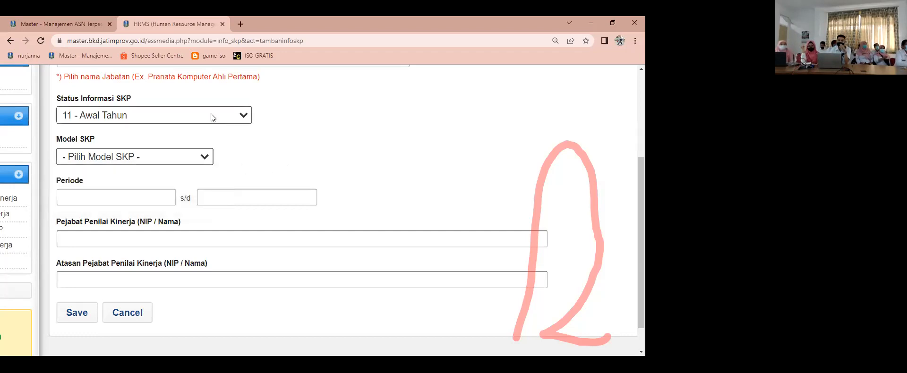
scroll(286, 155, "up", 2)
scroll(286, 157, "down", 2)
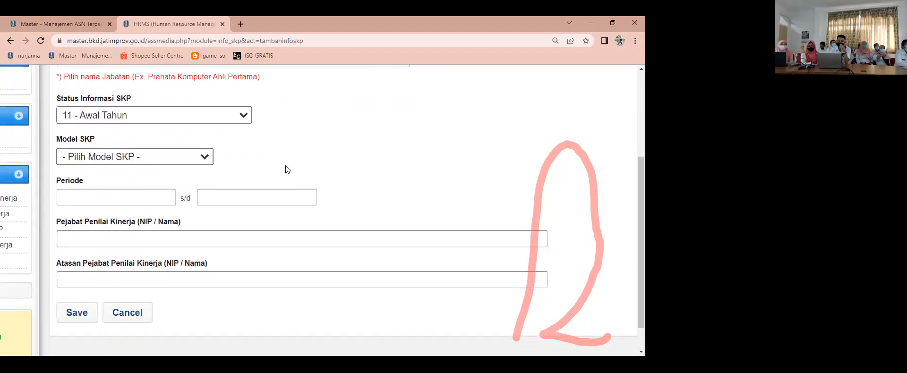
Step: Set Model SKP to 2 - SKP JA / JF and the Periode start date to 01/01/2022
left_click(195, 158)
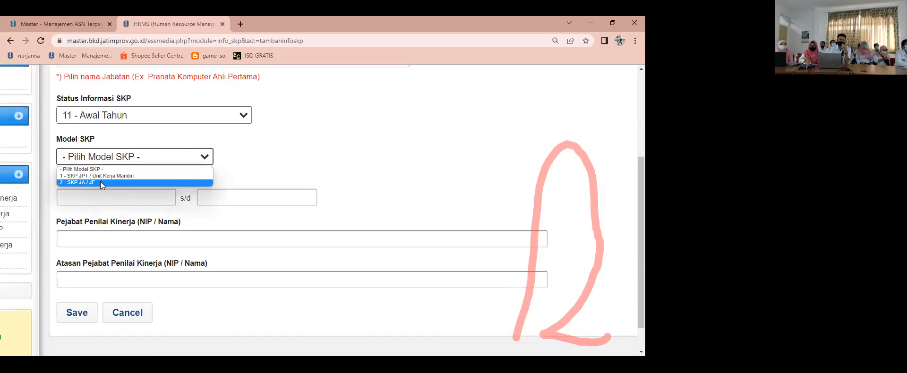
left_click(100, 183)
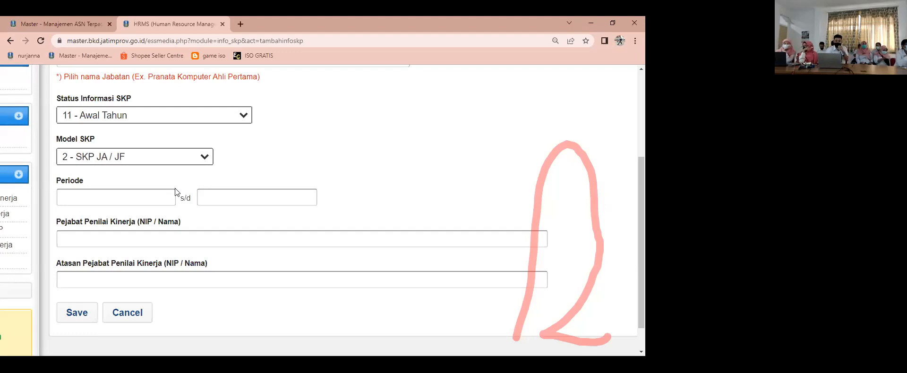
left_click(134, 196)
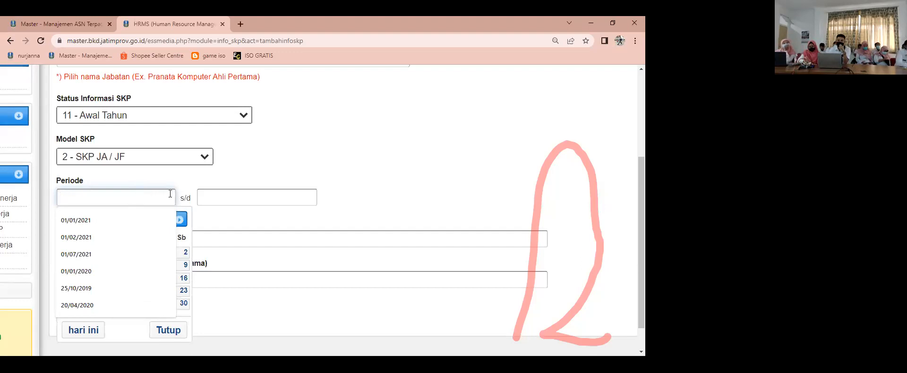
left_click(169, 179)
left_click(153, 196)
left_click(185, 218)
left_click(114, 217)
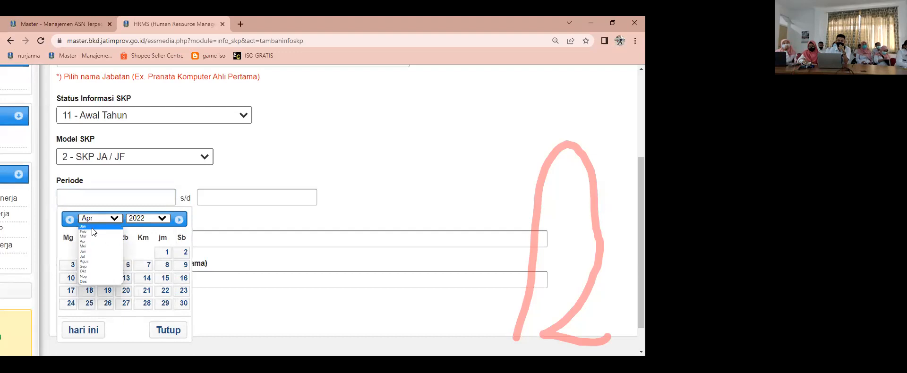
left_click(91, 226)
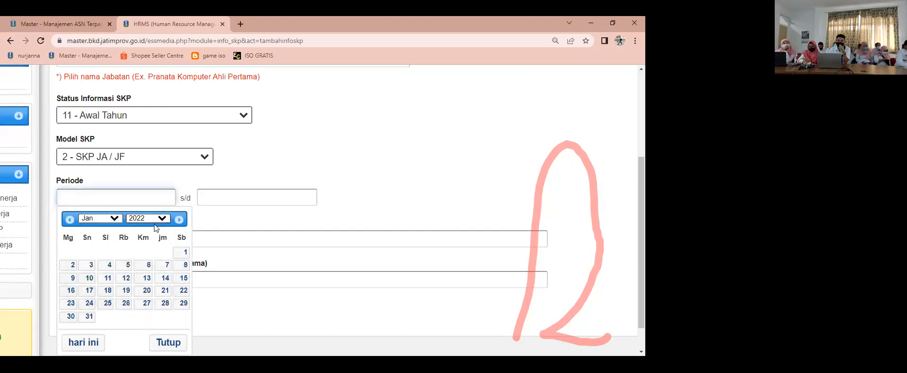
left_click(185, 255)
Step: Set the Periode end date to 31/12/2022
left_click(239, 195)
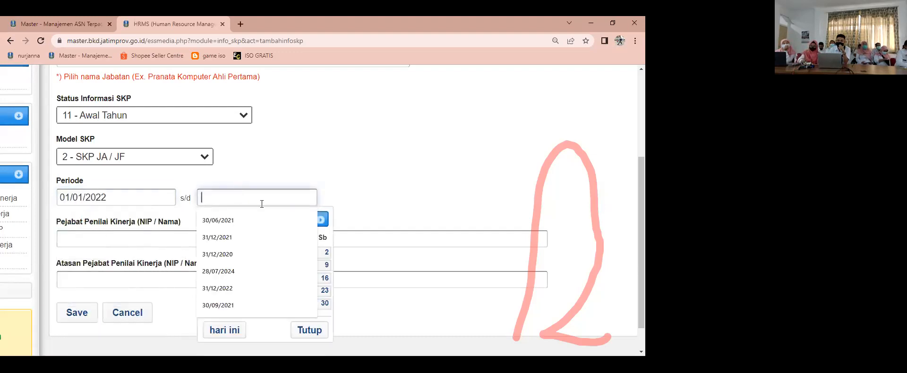
left_click(330, 221)
left_click(255, 198)
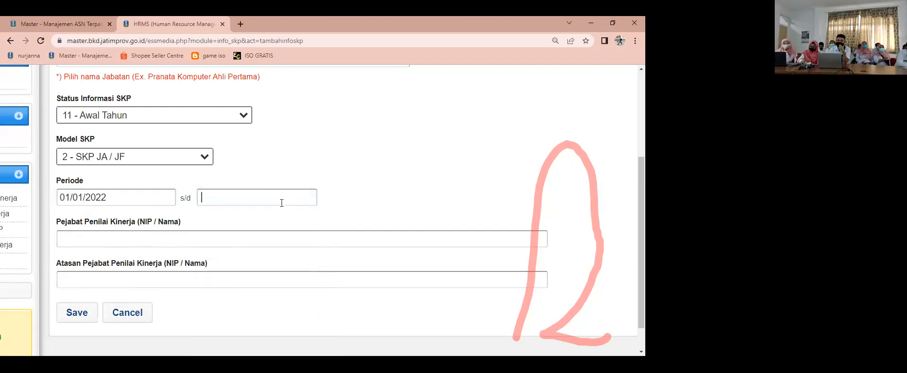
left_click(256, 220)
left_click(254, 218)
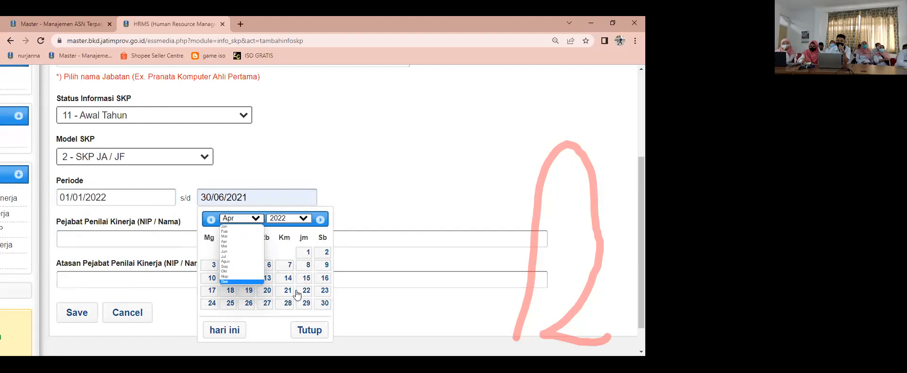
left_click(237, 282)
left_click(323, 306)
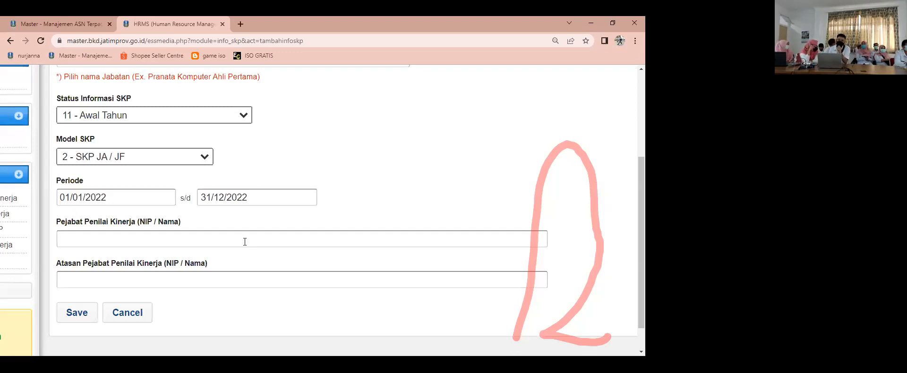
Step: Review the filled-in SKP form from the year and position down to the empty Pejabat Penilai Kinerja field
left_click(238, 241)
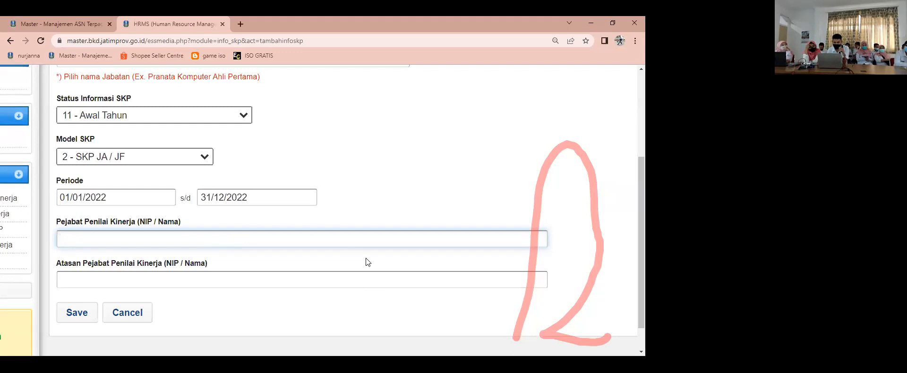
scroll(365, 258, "up", 1)
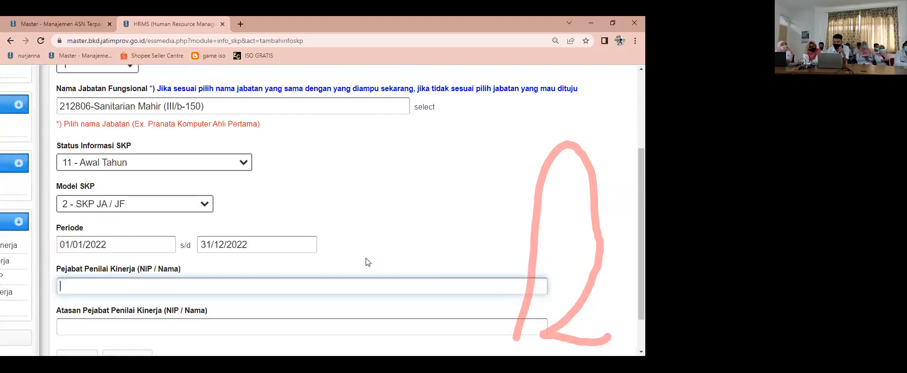
scroll(365, 258, "up", 4)
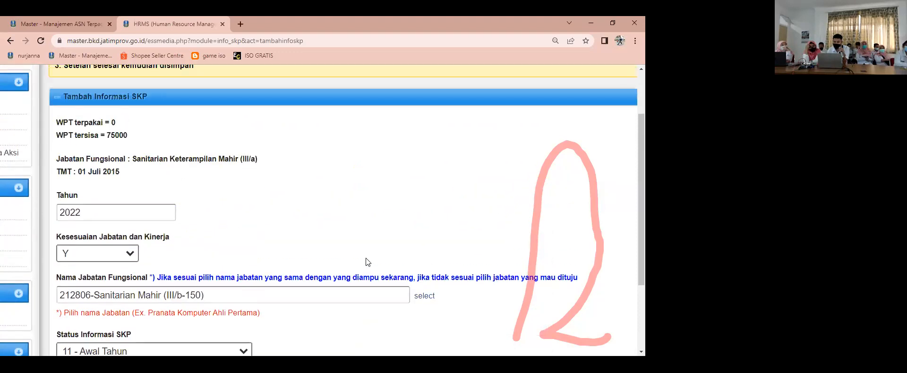
scroll(365, 258, "down", 1)
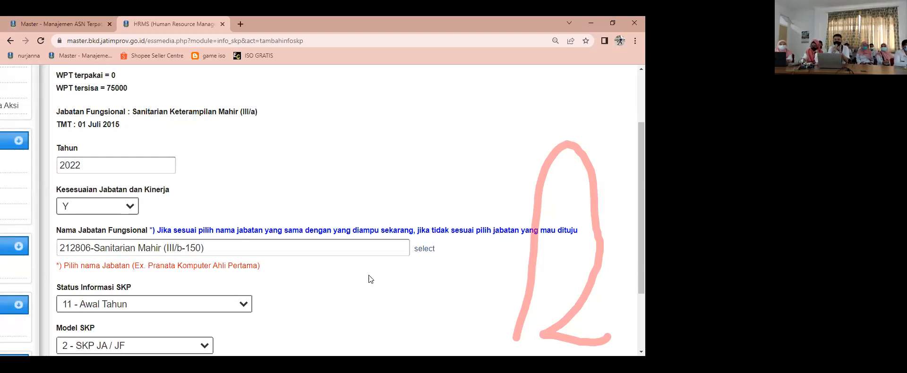
scroll(363, 279, "down", 1)
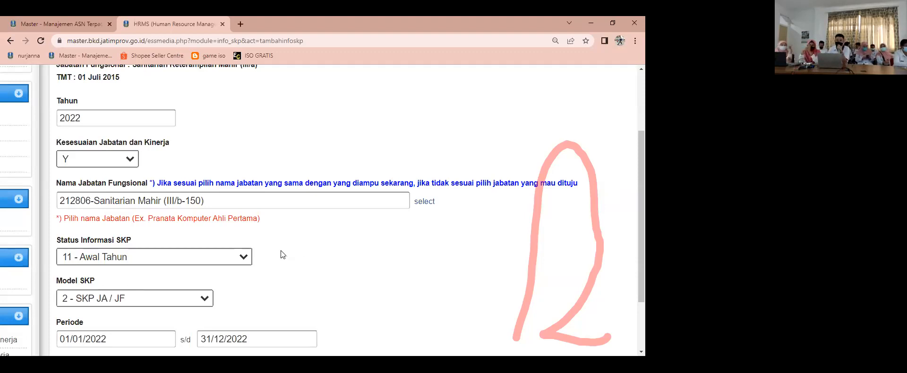
scroll(270, 260, "down", 1)
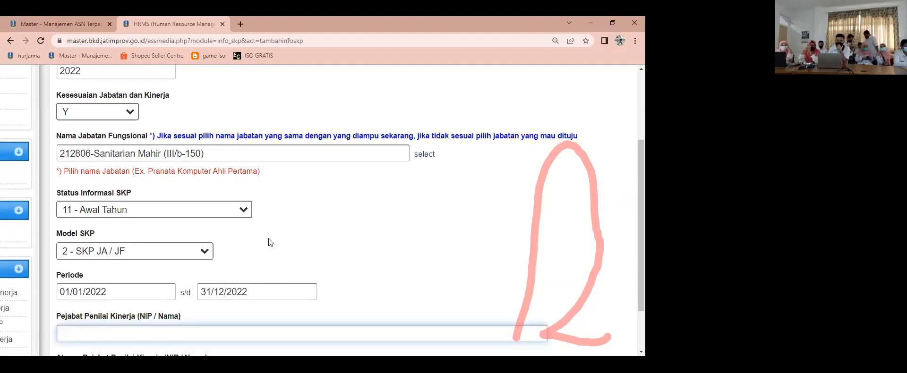
scroll(258, 235, "down", 2)
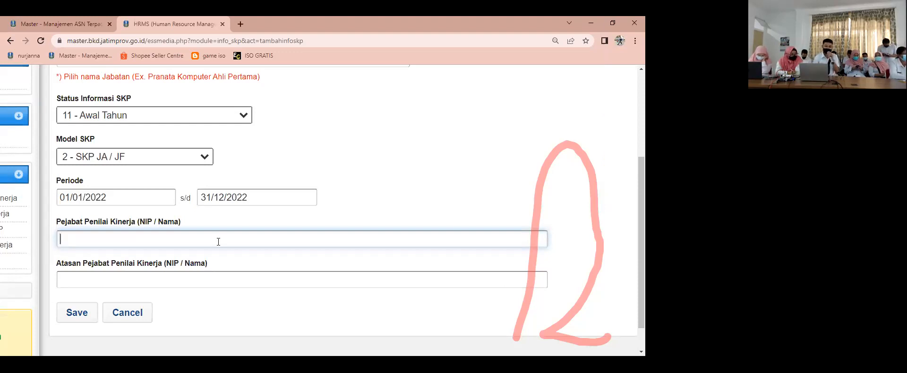
type("da")
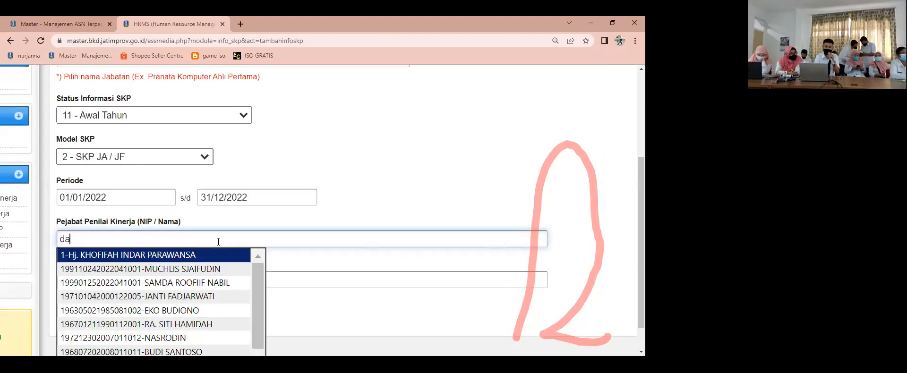
type("da")
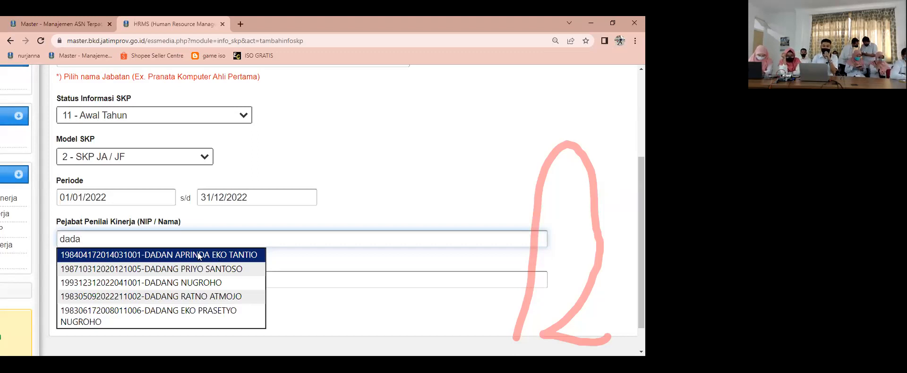
key("ctrl+a")
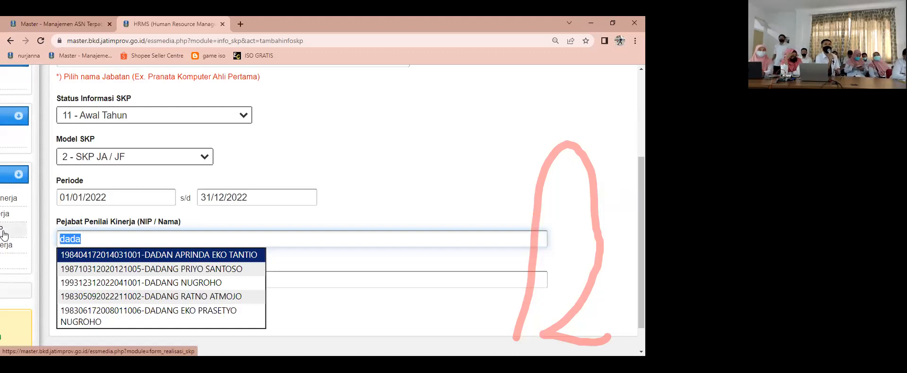
type("sig")
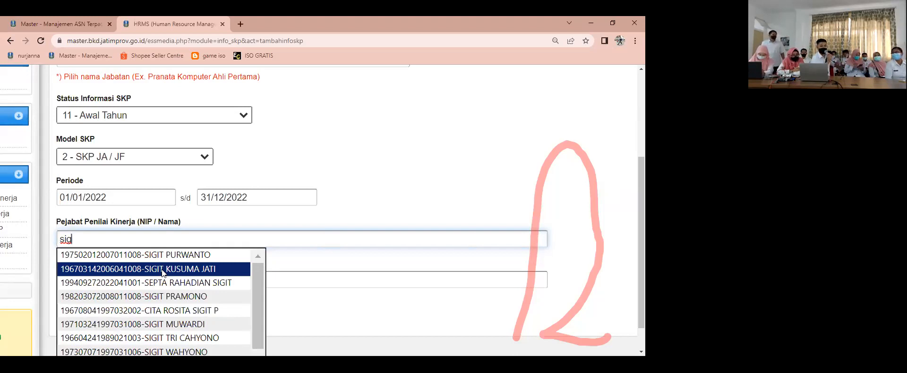
key("BackSpace")
key("BackSpace")
key("BackSpace")
type("fin")
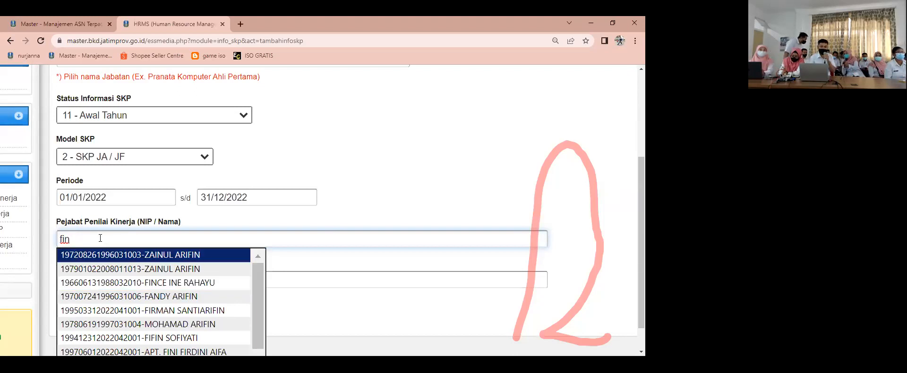
key("BackSpace")
key("BackSpace")
key("BackSpace")
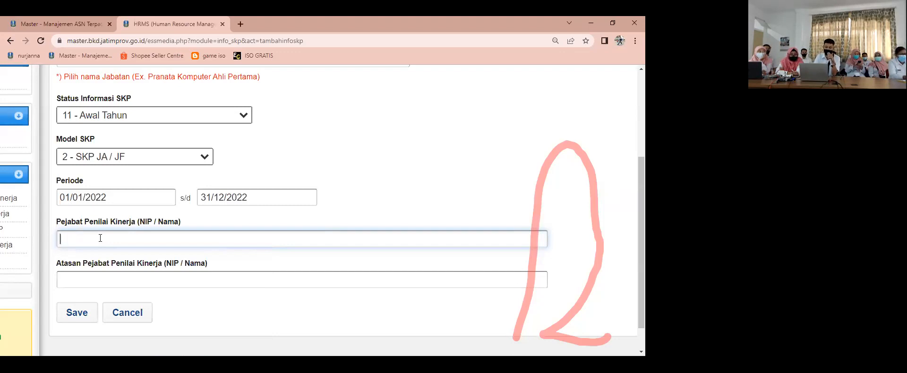
type("dina")
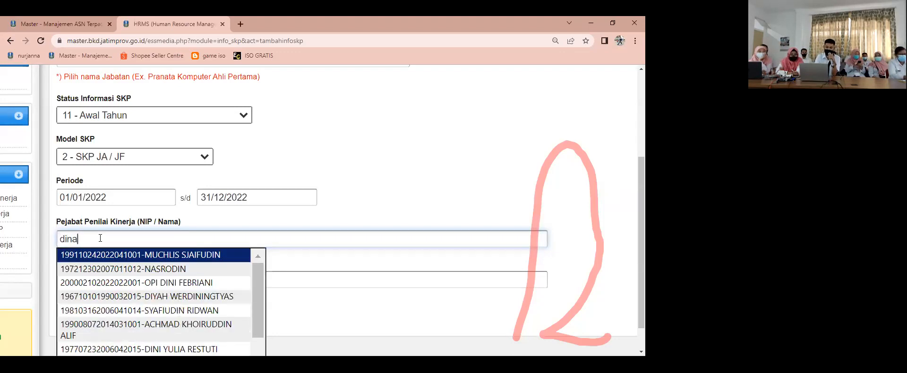
type(" r")
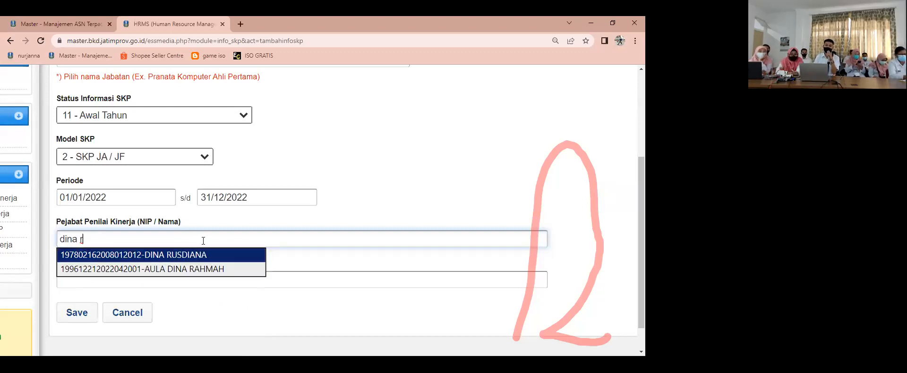
left_click(213, 221)
left_click(183, 237)
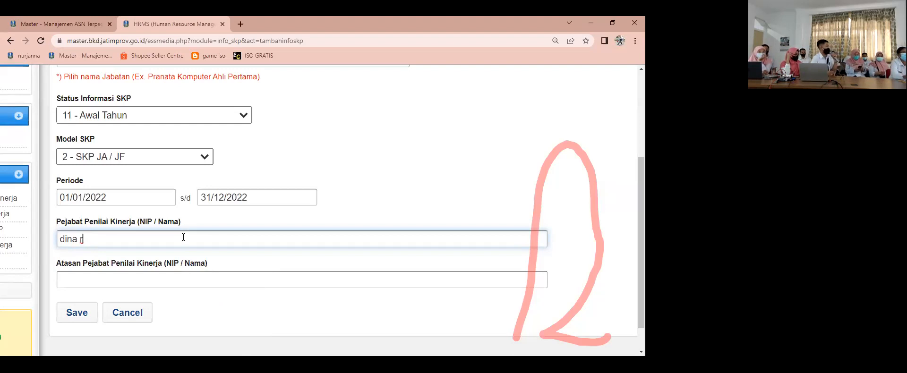
key("BackSpace")
key("BackSpace")
key("BackSpace")
key("BackSpace")
key("BackSpace")
key("BackSpace")
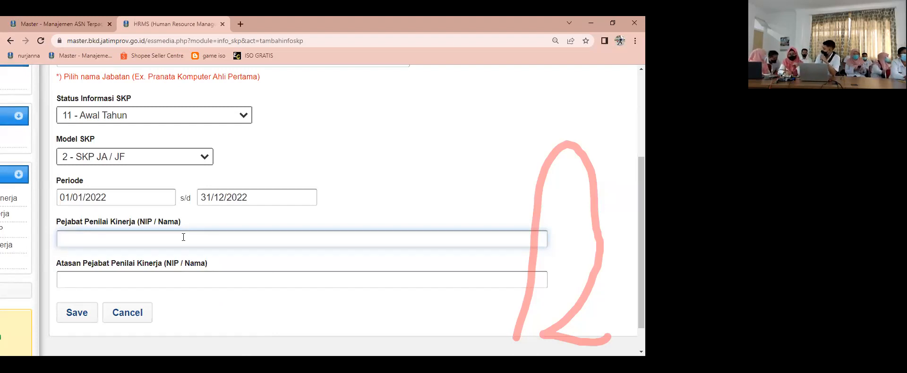
Step: Search for the appraising official by name and choose the matching employee as Pejabat Penilai Kinerja
type("fin")
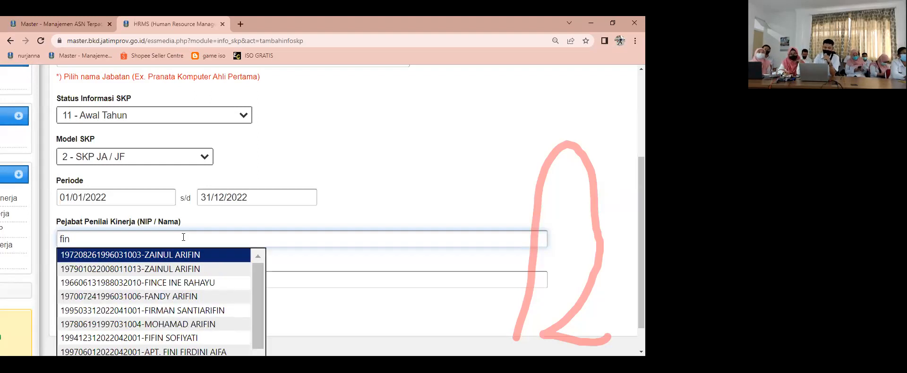
type("c")
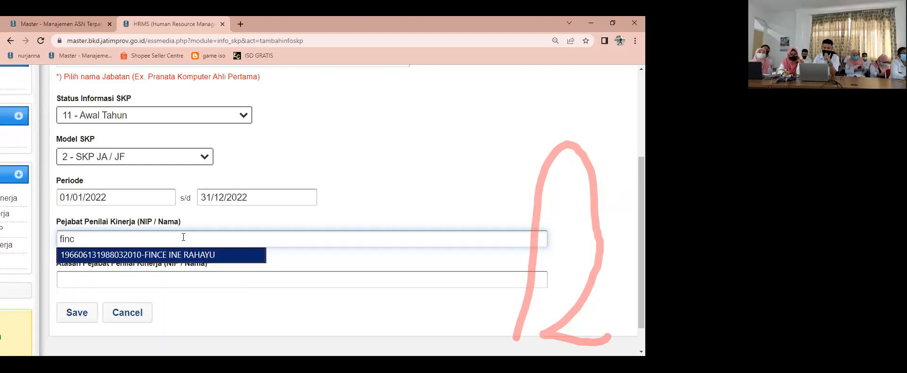
left_click(185, 254)
Step: Search by name for the appraiser's superior and choose the matching employee as Atasan Pejabat Penilai Kinerja
left_click(180, 274)
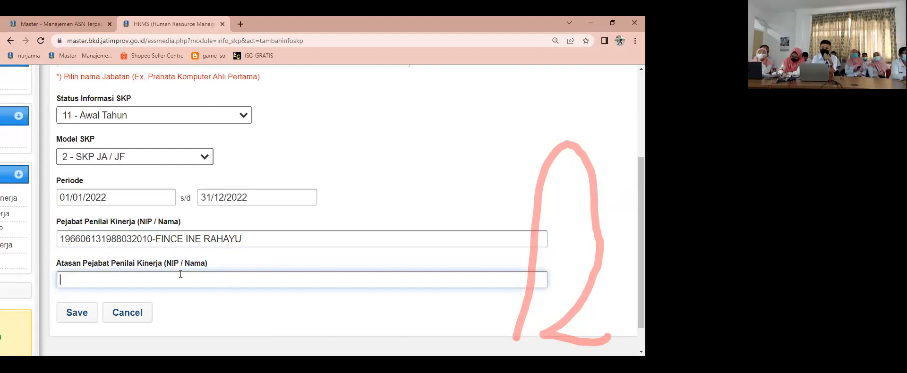
type("sig")
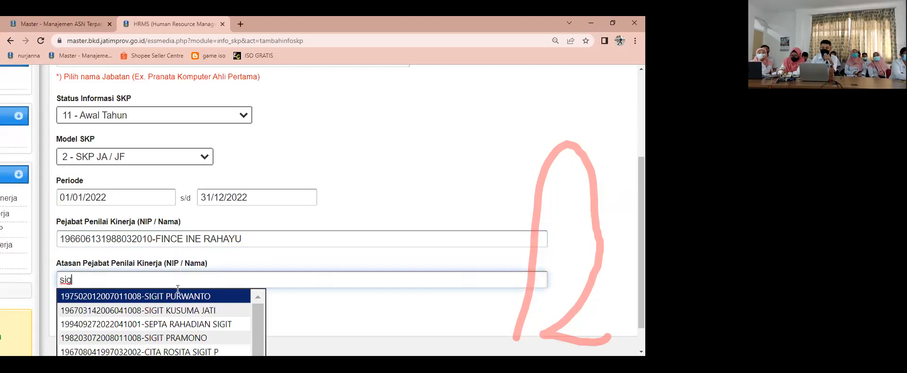
key("Down")
key("Return")
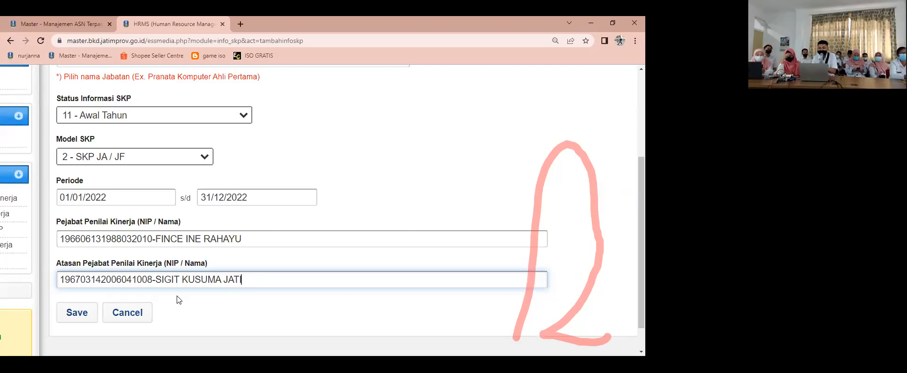
Step: Save the new Informasi SKP entry and examine its Aktif status in the 2022 table
left_click(81, 313)
left_click(371, 94)
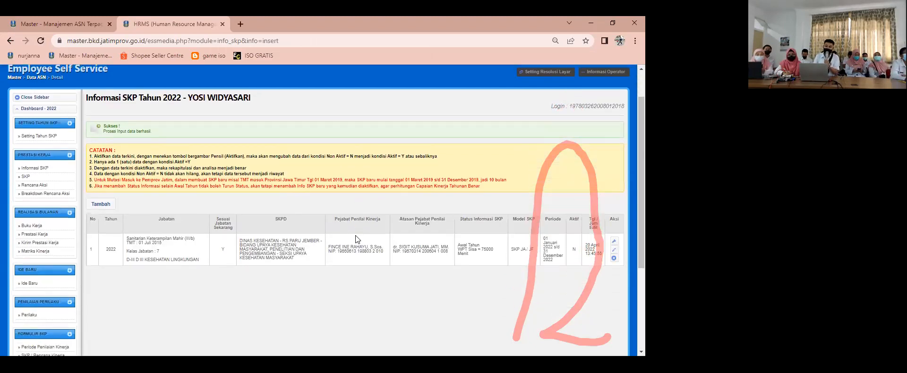
scroll(355, 235, "down", 2)
scroll(244, 163, "down", 1)
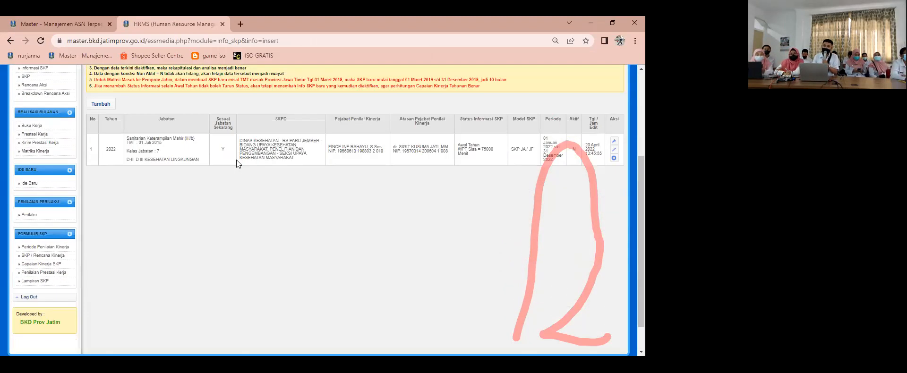
scroll(515, 166, "down", 1)
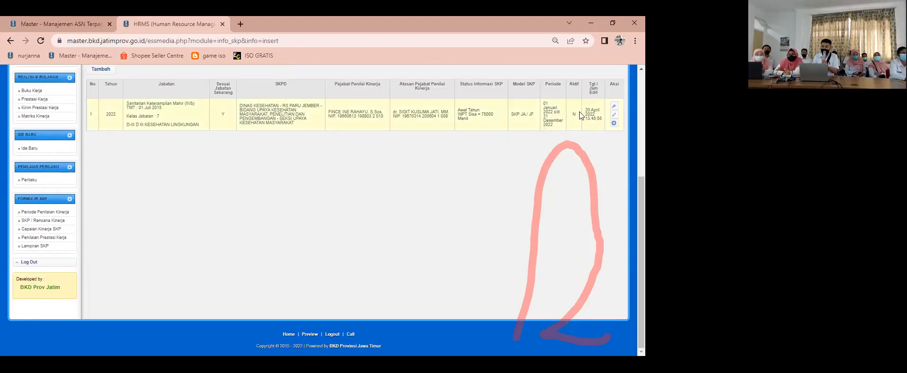
scroll(579, 112, "up", 10)
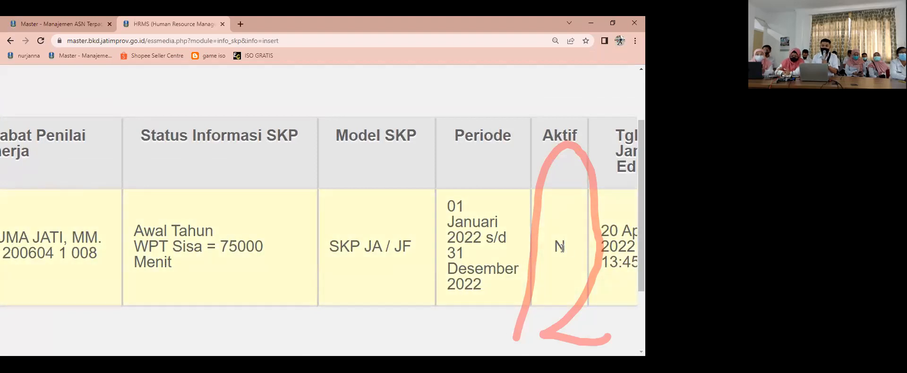
Step: Activate the 2022 Informasi SKP entry and check its Aktif status in the table
scroll(542, 253, "right", 3)
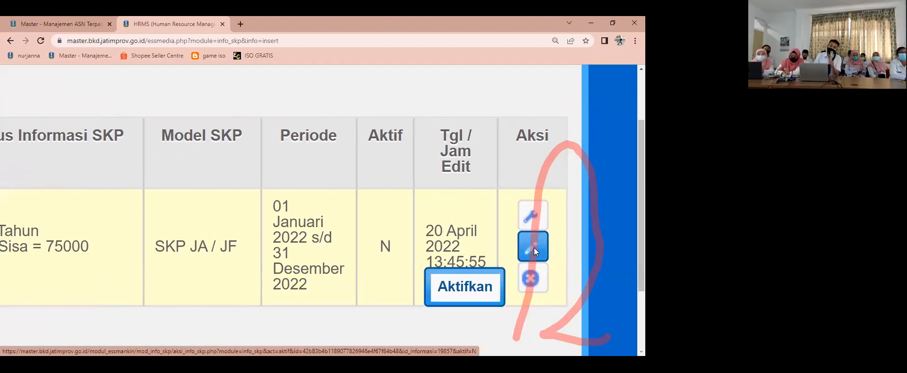
left_click(537, 247)
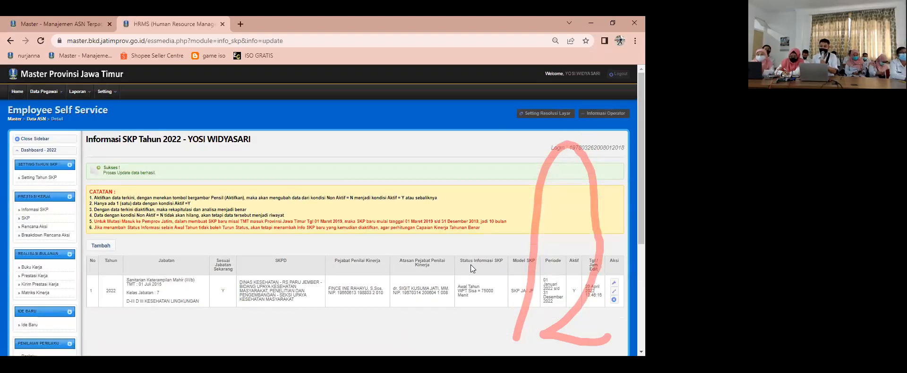
scroll(549, 281, "up", 4)
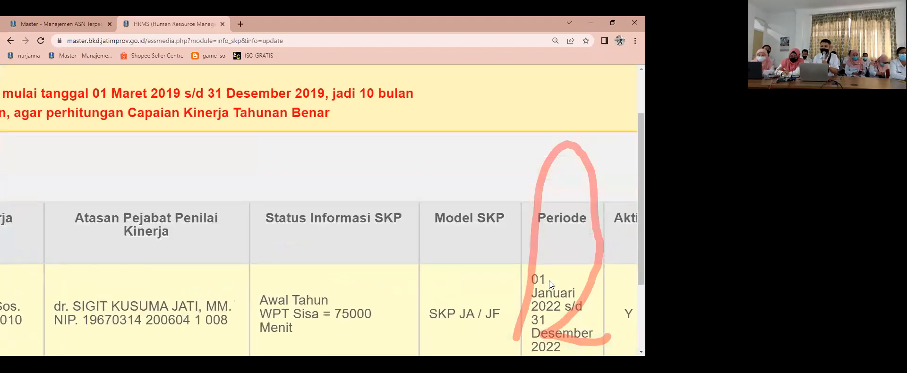
scroll(549, 281, "down", 2)
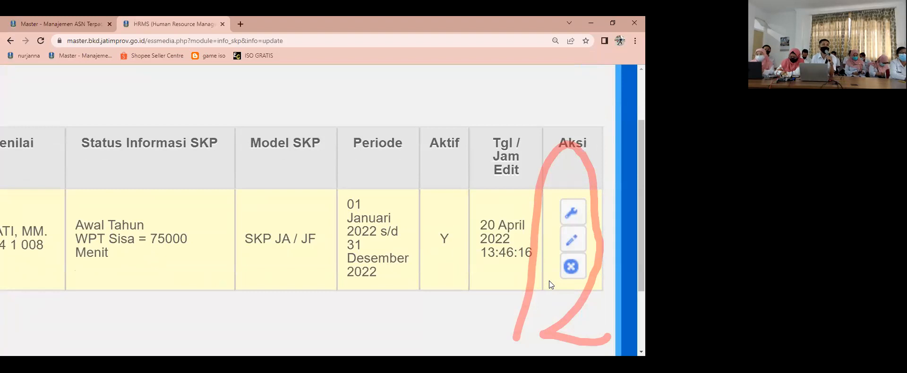
scroll(549, 280, "down", 3)
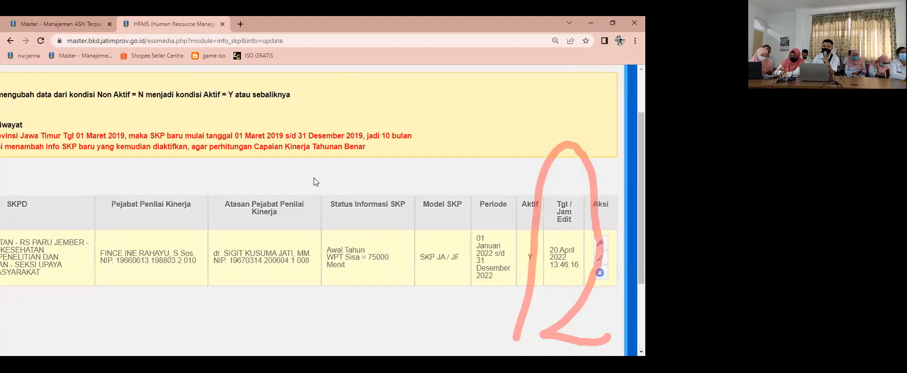
scroll(311, 179, "left", 10)
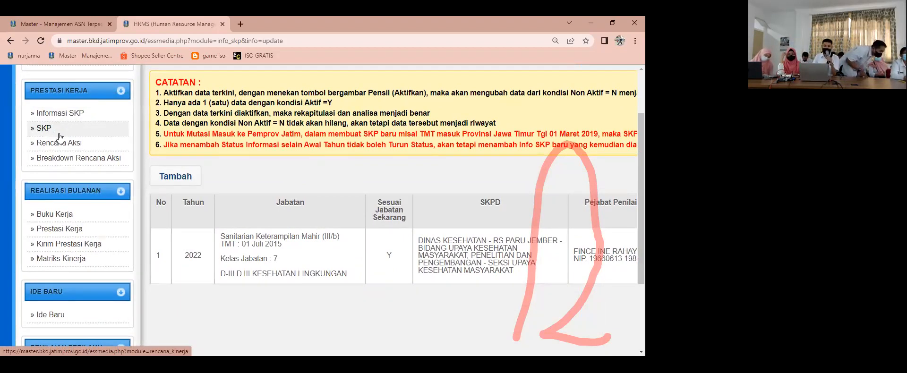
Step: Open the 2022 Rencana Hasil Kerja (SKP) page and bring up a blank Kinerja Utama entry form
scroll(61, 140, "up", 1)
left_click(66, 177)
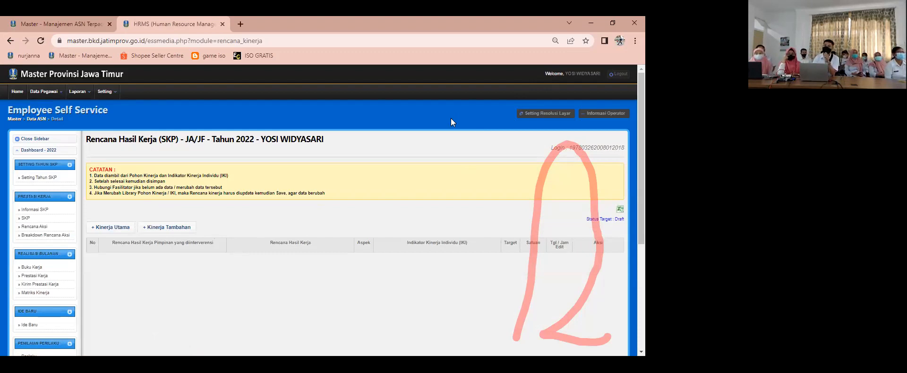
scroll(296, 220, "down", 1)
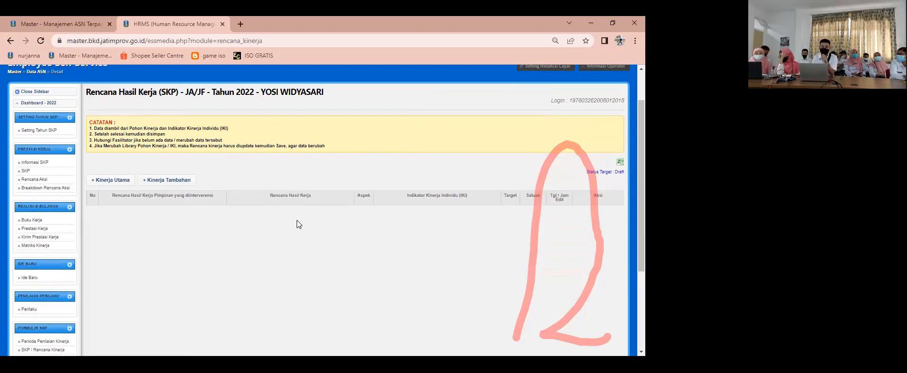
scroll(299, 242, "up", 1)
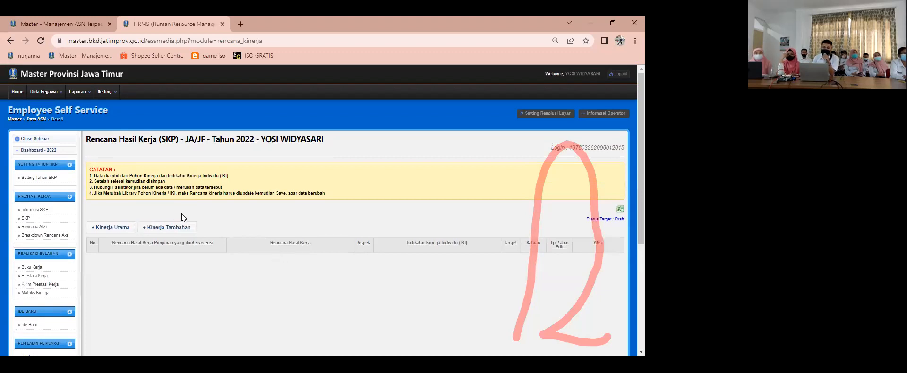
left_click(109, 228)
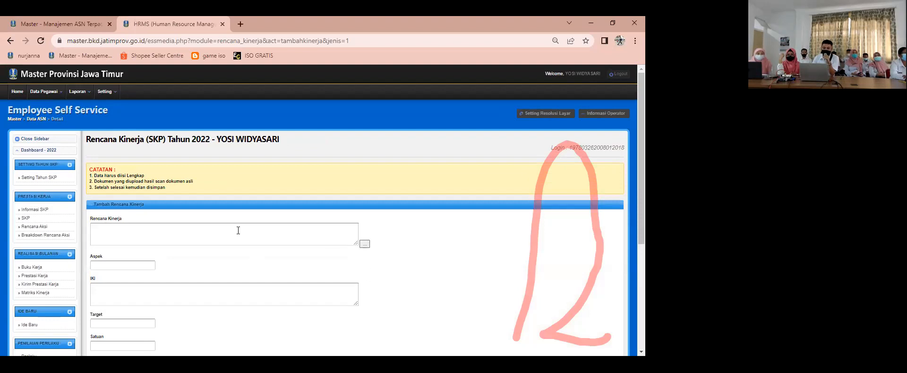
left_click(47, 219)
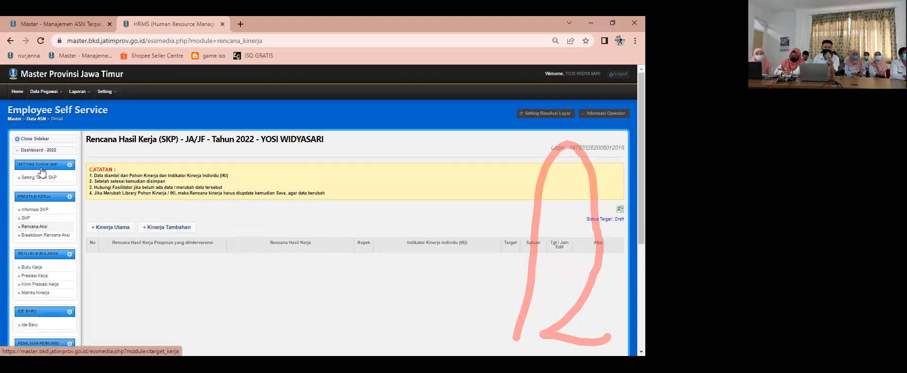
scroll(36, 175, "down", 1)
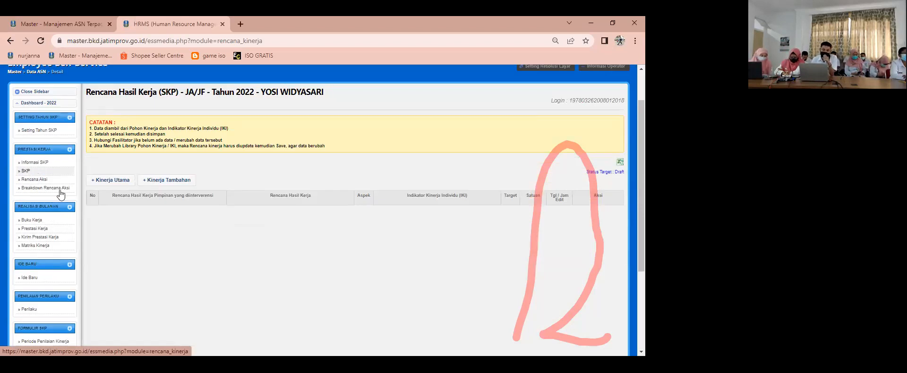
left_click(110, 184)
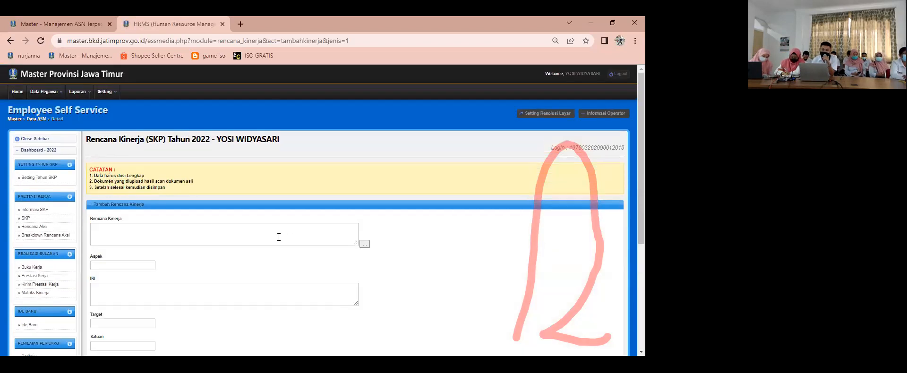
Step: Try to look up a Rencana Kinerja for the new Kinerja Utama entry
left_click(360, 246)
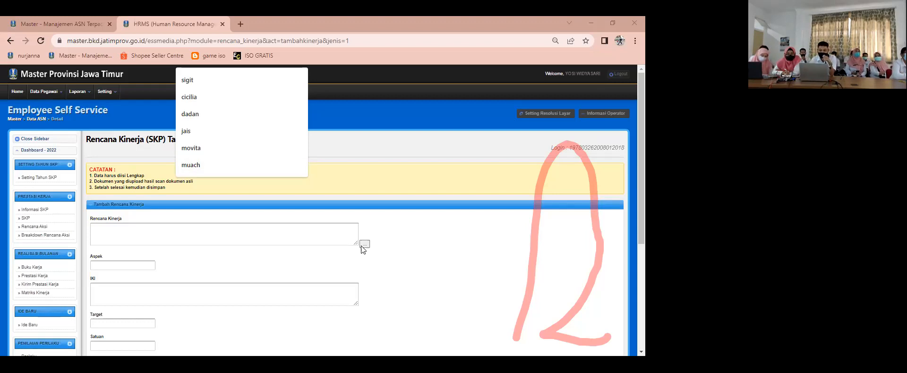
key("Escape")
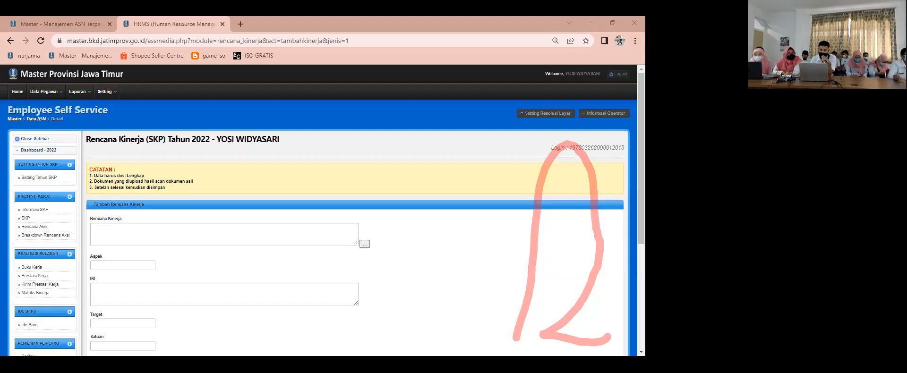
left_click(208, 62)
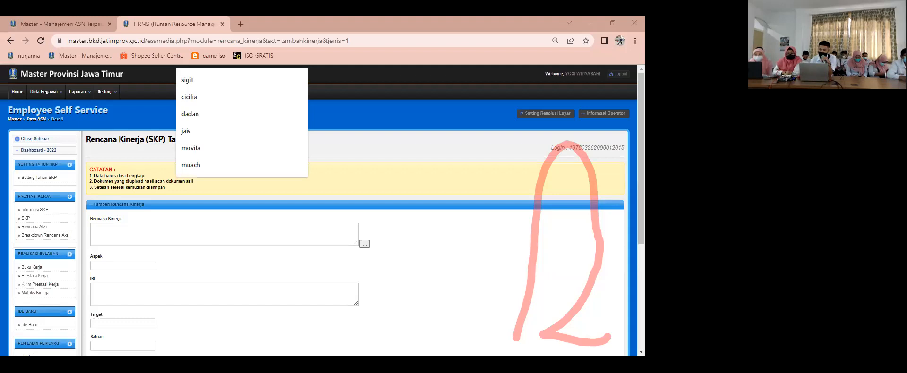
key("Escape")
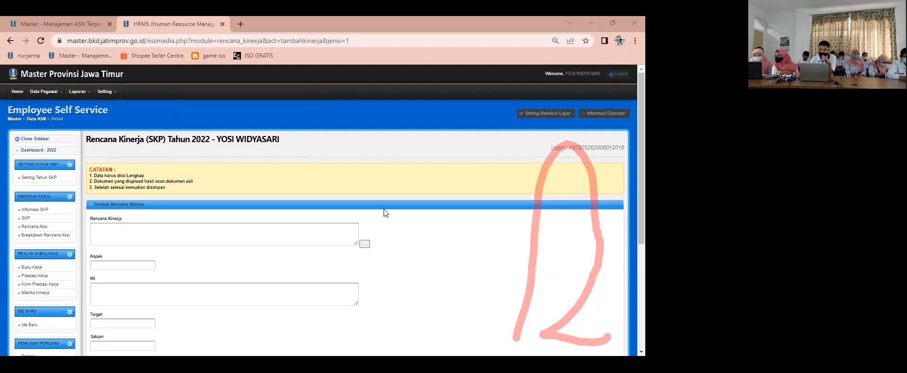
Step: Leave the blank Rencana Kinerja form and return to the 2022 Informasi SKP table to recheck the entry
left_click(55, 149)
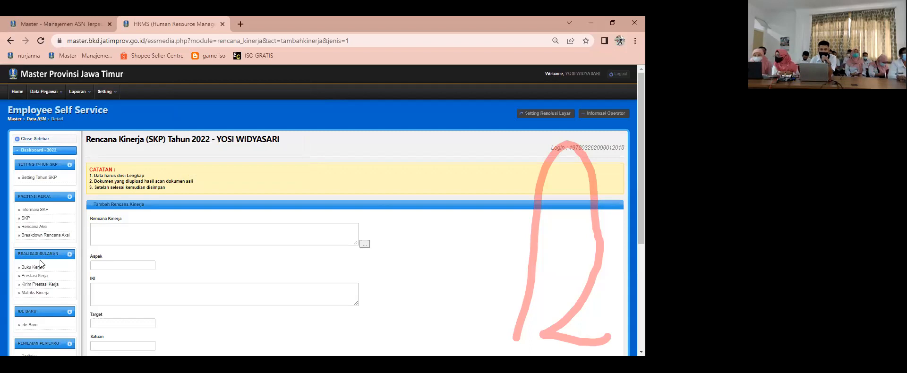
left_click(33, 220)
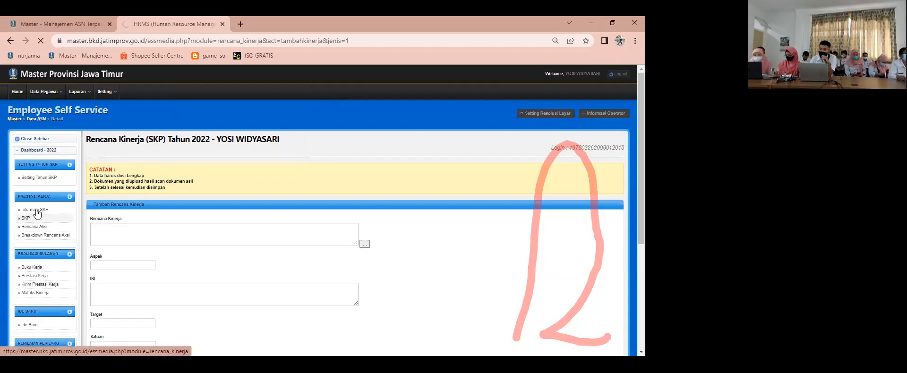
left_click(35, 209)
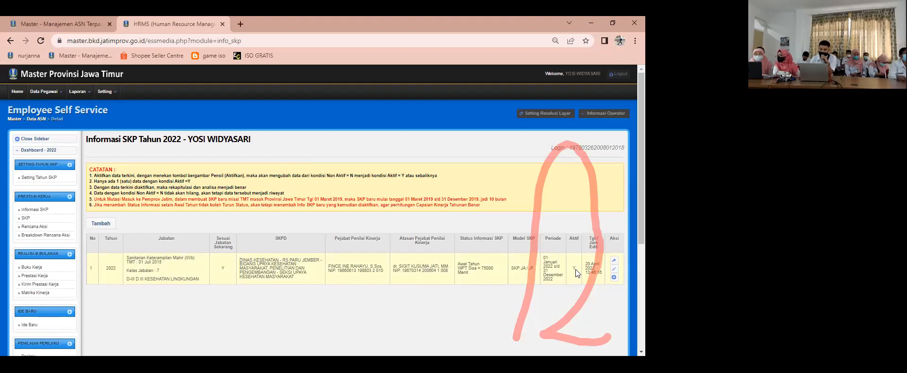
Step: Start a new Kinerja Utama entry from the SKP page again and restore the browser window to a smaller size
left_click(25, 220)
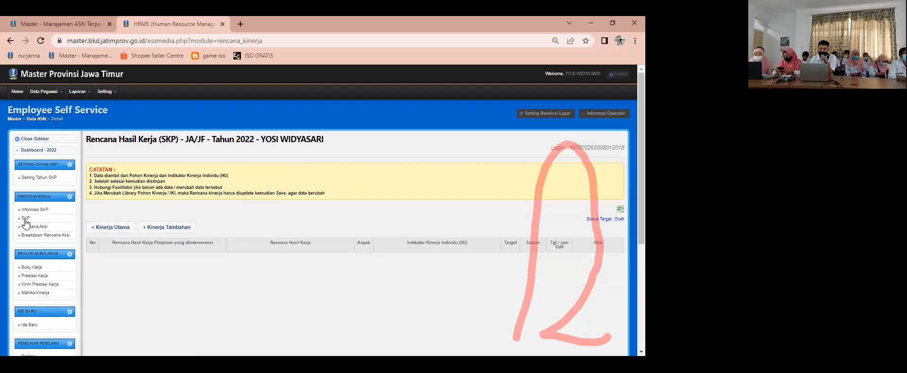
left_click(112, 228)
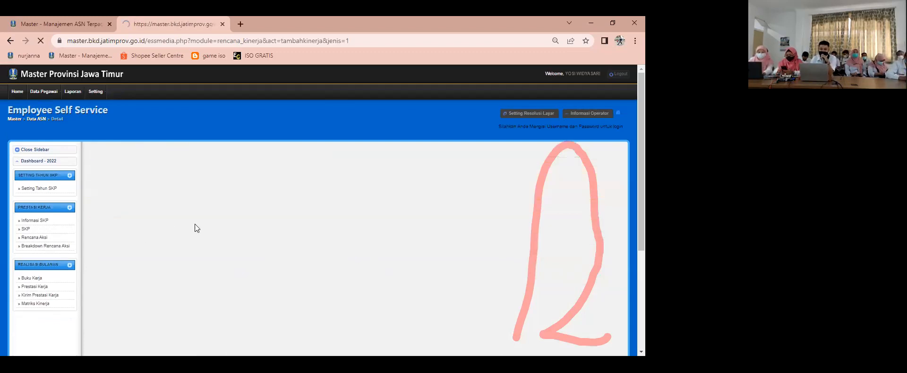
double_click(452, 27)
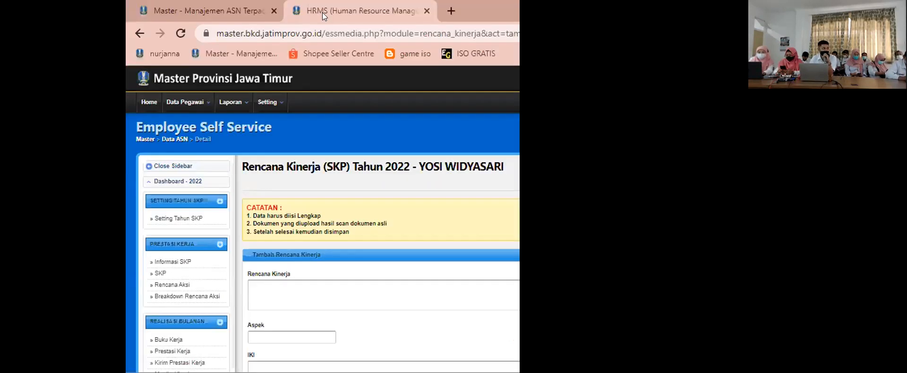
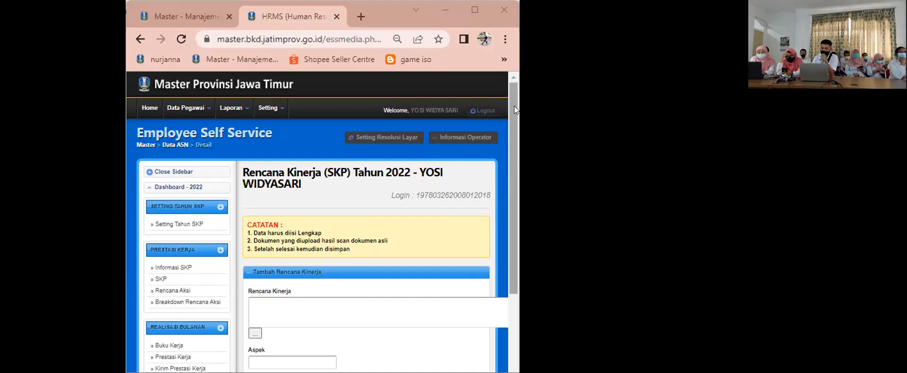
Step: Fill the Kinerja Utama entry from Rencana Kinerja 10856 with IKI 22883, aspect Kuantitas, target 12 Laporan, and save it
left_click(475, 10)
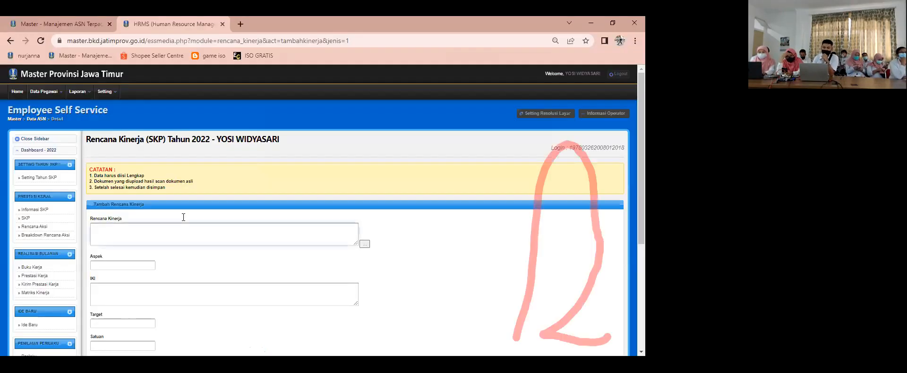
left_click(364, 245)
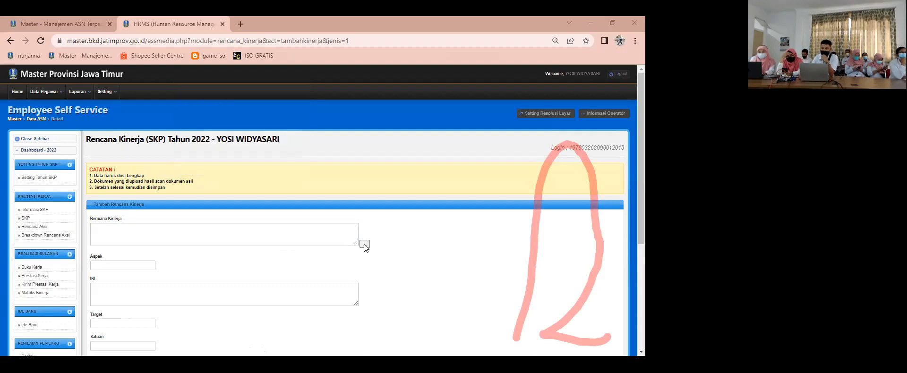
type("ta,p")
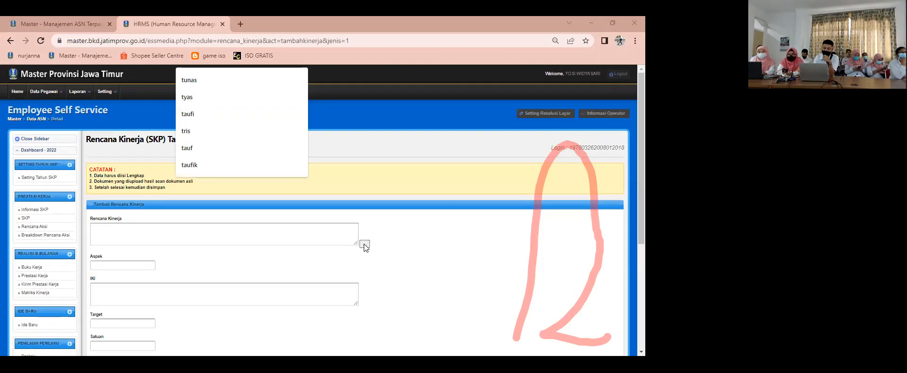
type("e")
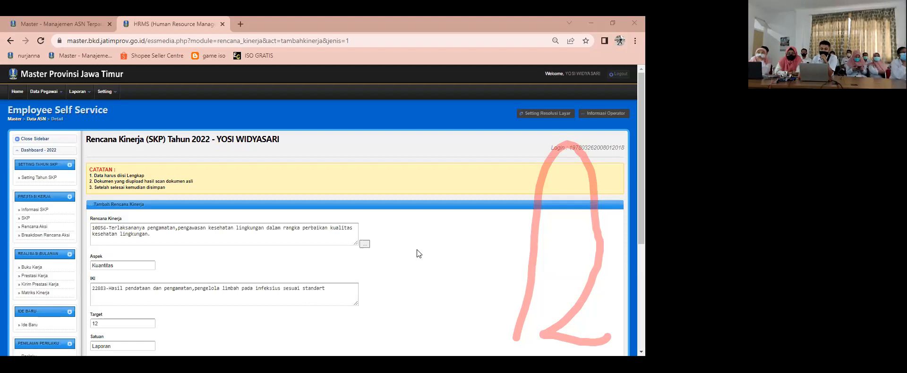
scroll(417, 250, "down", 1)
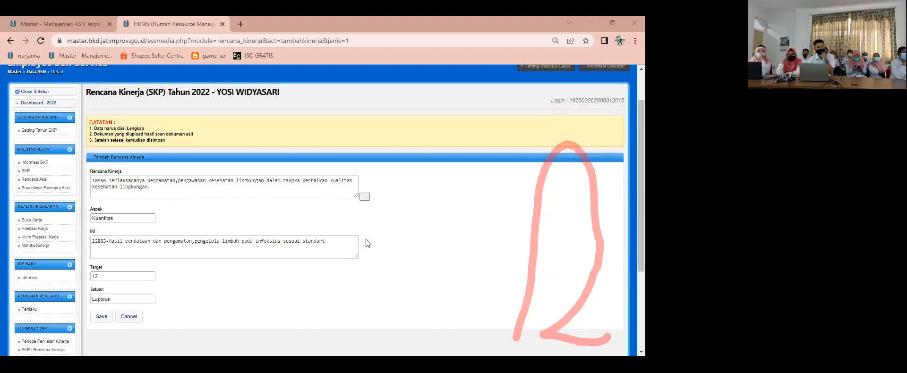
scroll(205, 259, "down", 1)
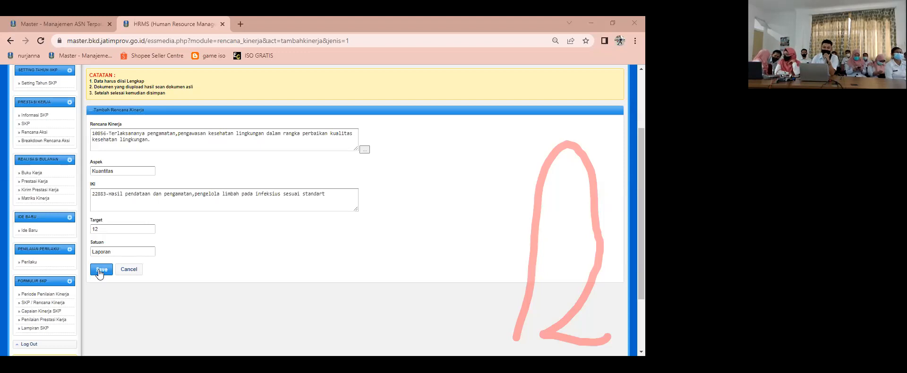
left_click(100, 272)
left_click(372, 91)
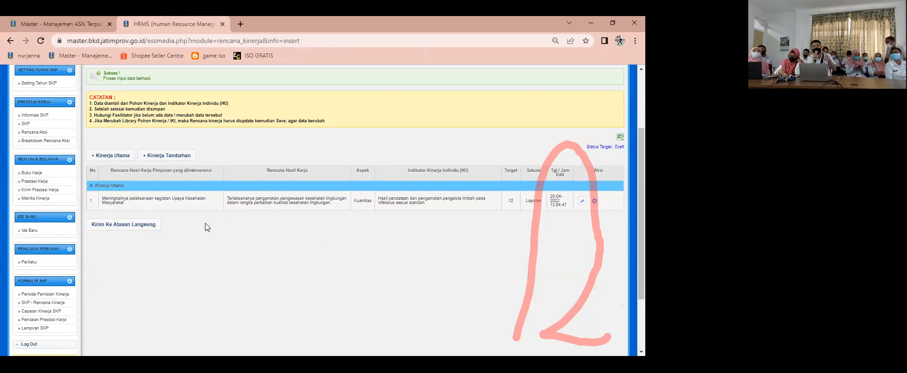
Step: Add and save a second Kinerja Utama entry from Rencana Kinerja 10856 with IKI 22884, aspect Kuantitas, target 12 Laporan
left_click(115, 158)
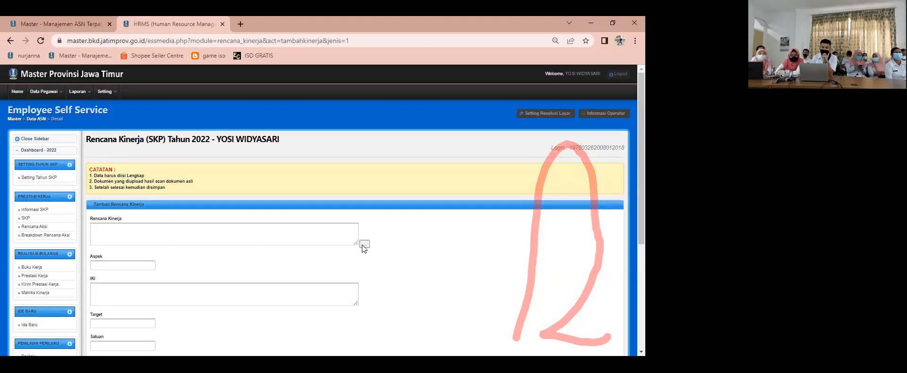
left_click(213, 62)
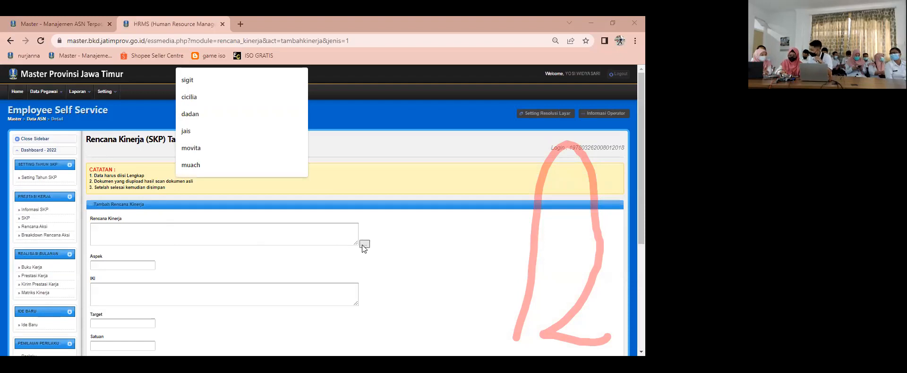
left_click(440, 311)
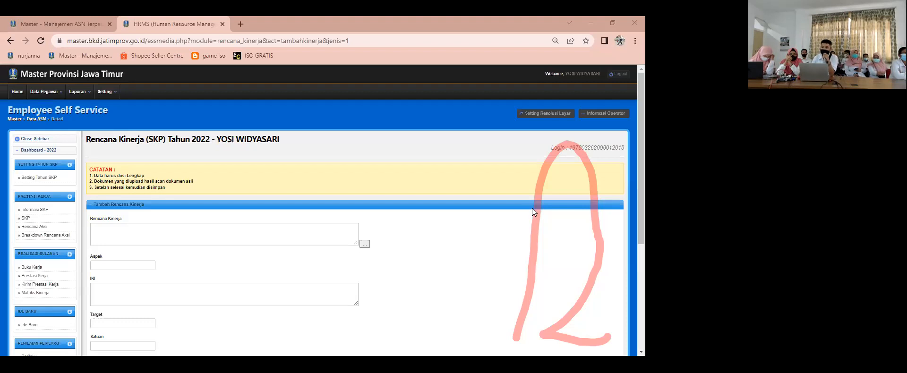
left_click(370, 242)
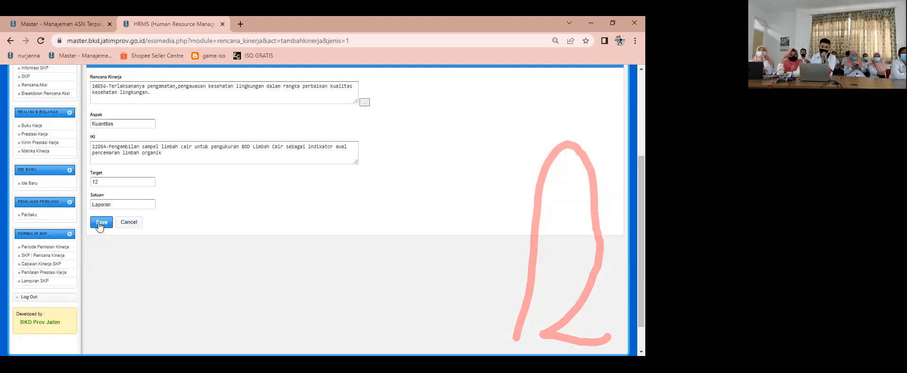
left_click(100, 223)
left_click(372, 93)
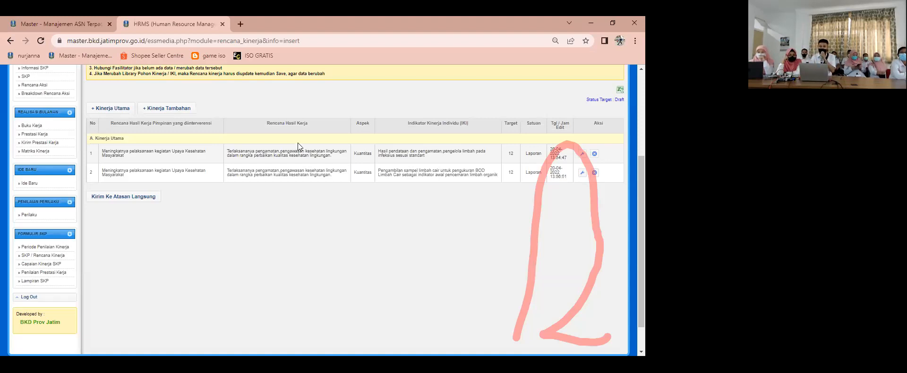
Step: Send the 2022 Rencana Hasil Kerja with both Kinerja Utama entries to the direct superior
left_click(137, 200)
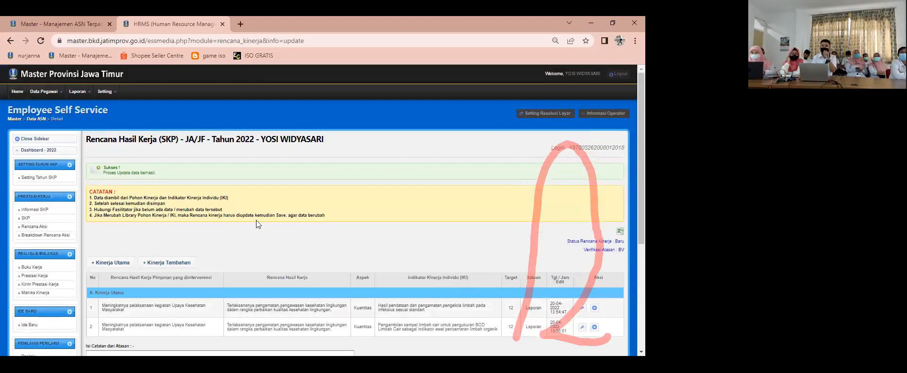
scroll(279, 225, "down", 1)
scroll(278, 224, "down", 1)
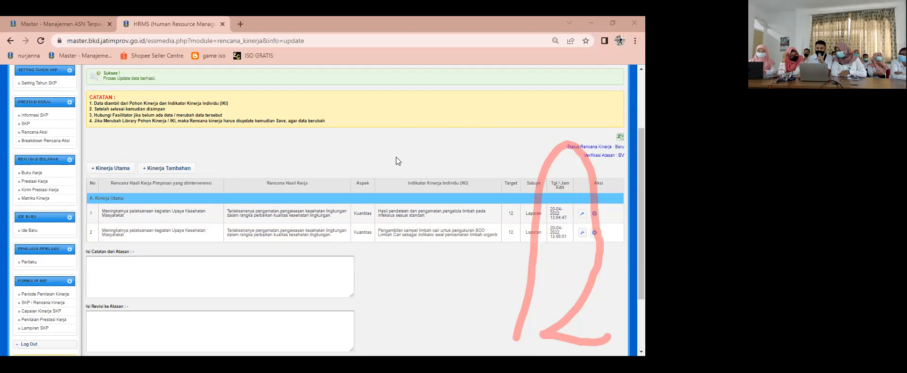
Step: Examine the submitted Kinerja Utama entries, the Rencana Kinerja status, and the superior's verification status on the SKP page
scroll(436, 193, "up", 3)
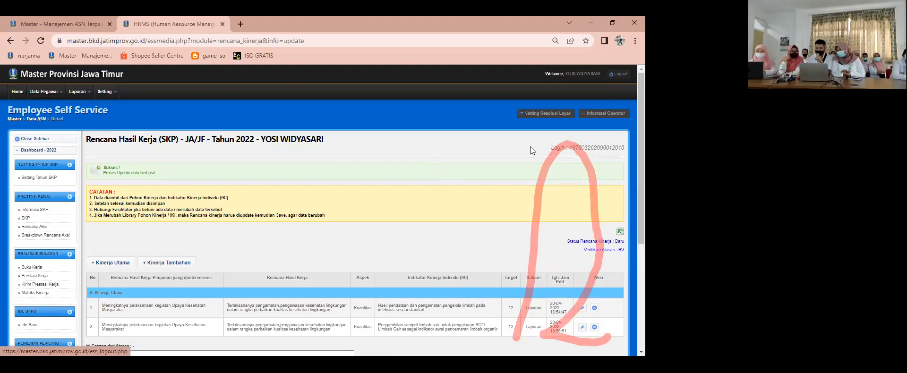
scroll(437, 207, "down", 2)
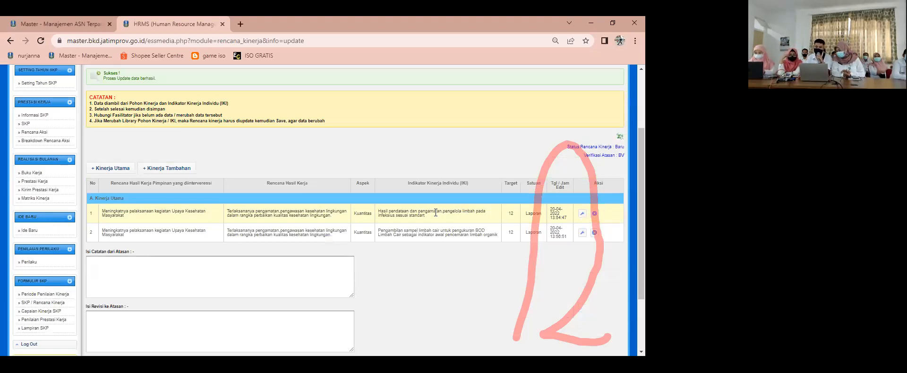
scroll(436, 214, "up", 3)
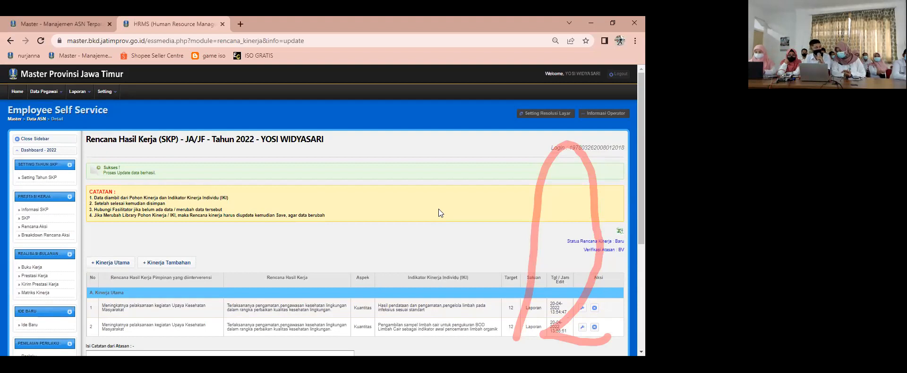
scroll(439, 206, "down", 1)
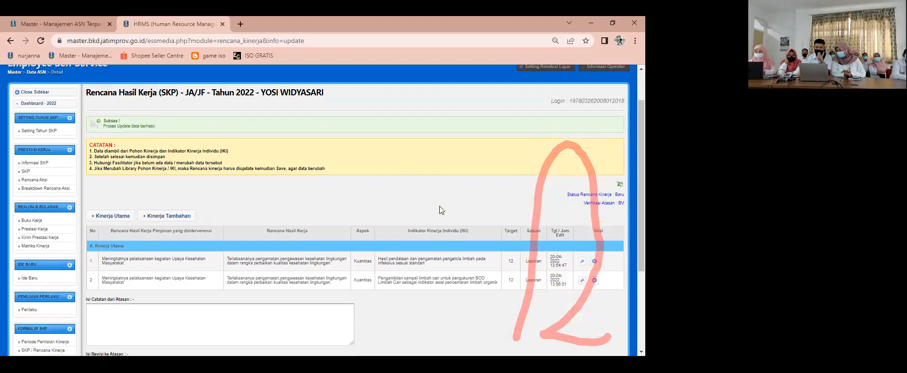
scroll(435, 207, "down", 1)
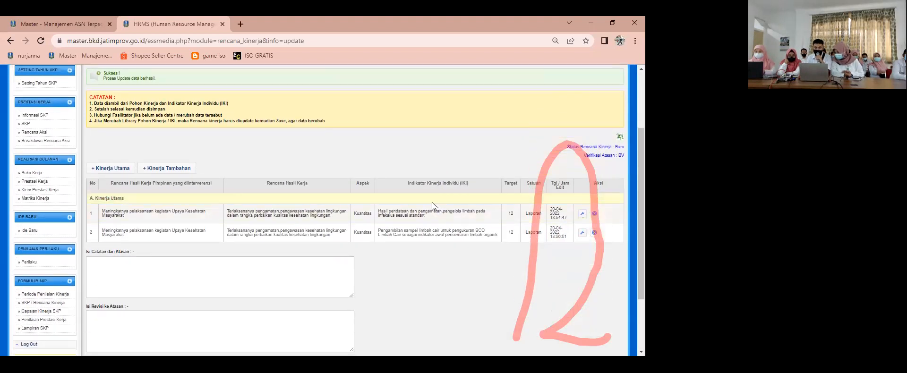
scroll(432, 202, "up", 1)
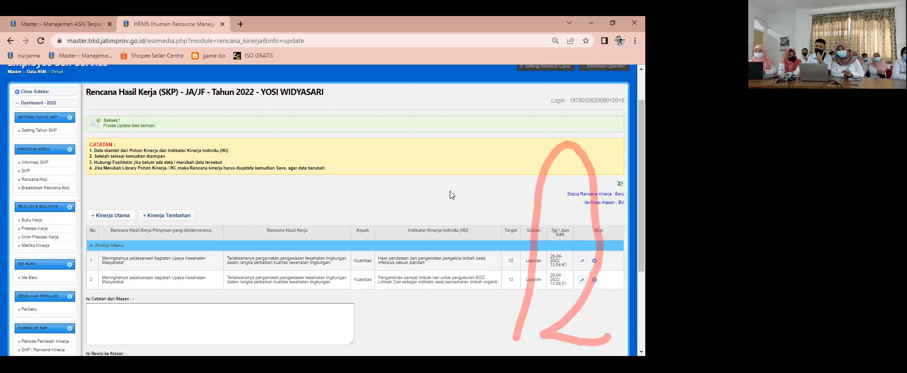
scroll(450, 196, "up", 1)
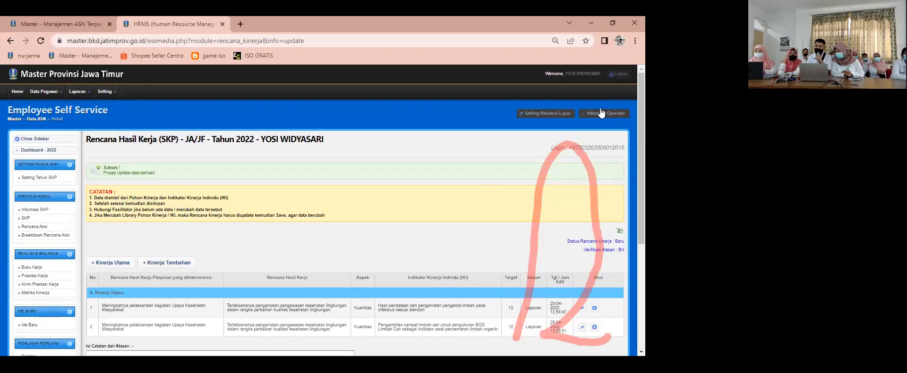
Step: Log out of the employee's account and sign in as the superior with the saved employee number and password
left_click(617, 76)
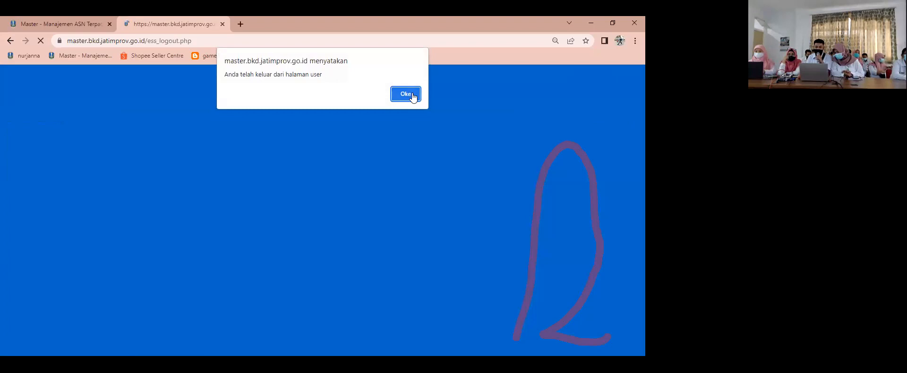
left_click(407, 94)
left_click_drag(309, 175, 103, 155)
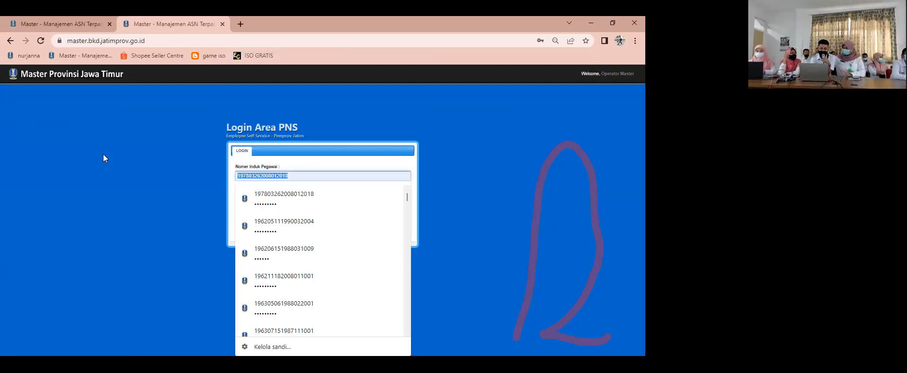
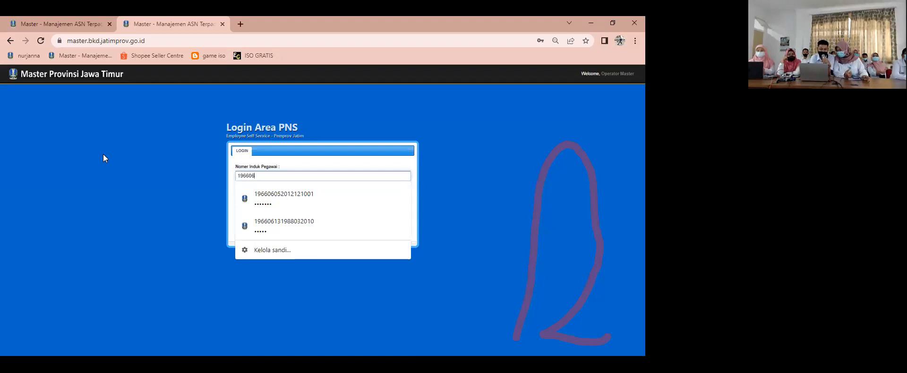
left_click(281, 203)
left_click(391, 234)
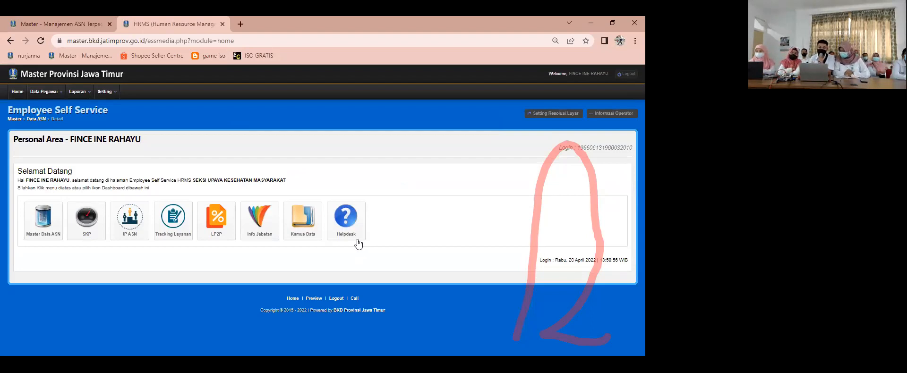
Step: Open the subordinates' 2022 SKP list under Penilai Kinerja and approve the Sanitarian employee's Rencana Kinerja as Setuju
left_click(89, 222)
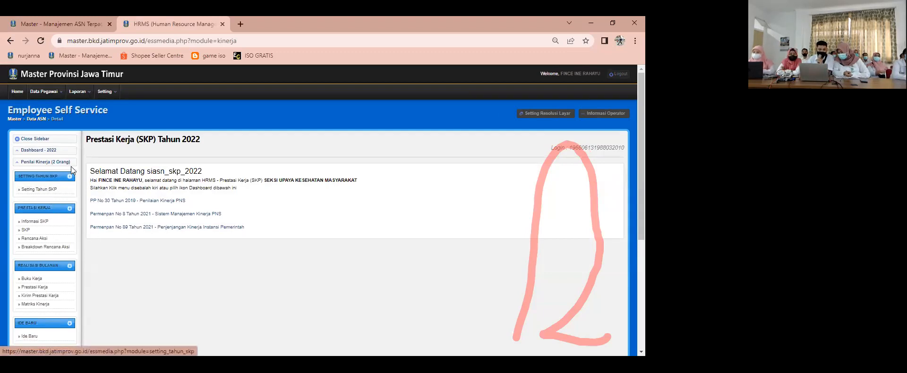
left_click(56, 164)
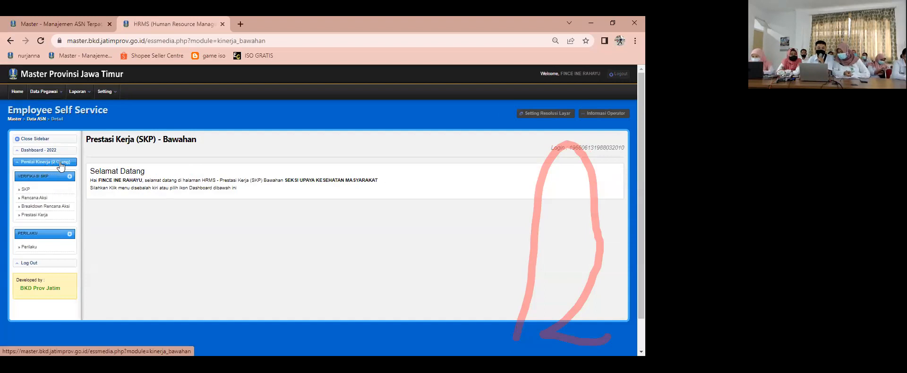
left_click(41, 190)
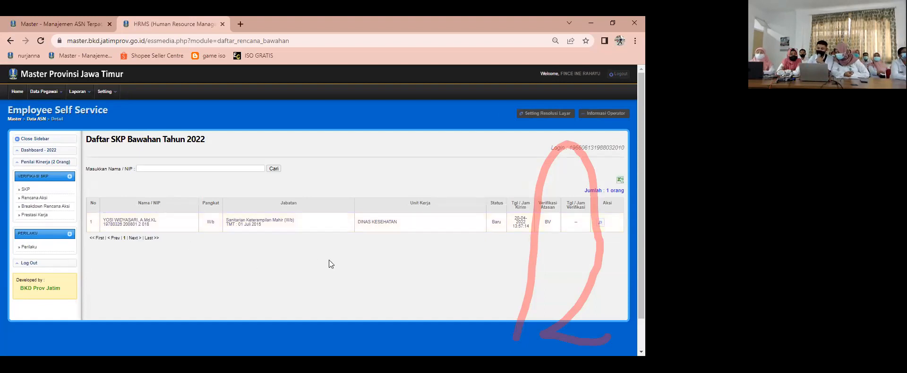
left_click(600, 223)
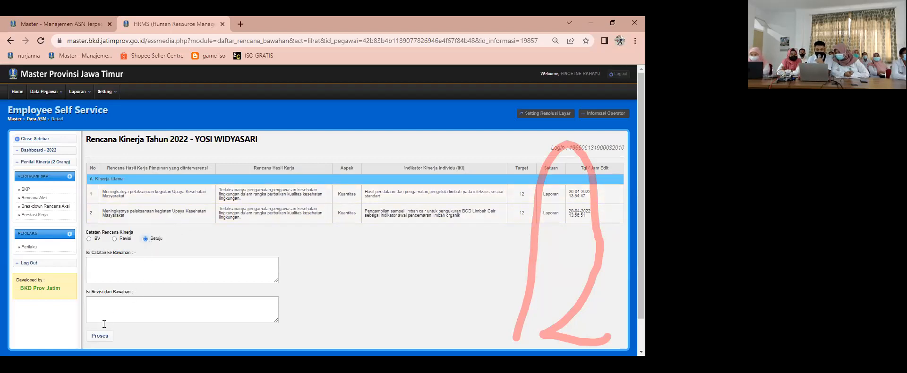
left_click(95, 338)
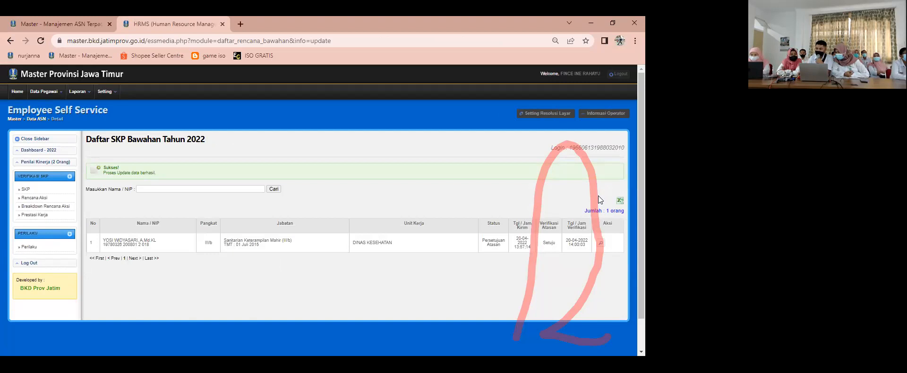
Step: Log out of the superior's account and sign in as the Sanitarian employee with the saved employee number and password
left_click(622, 74)
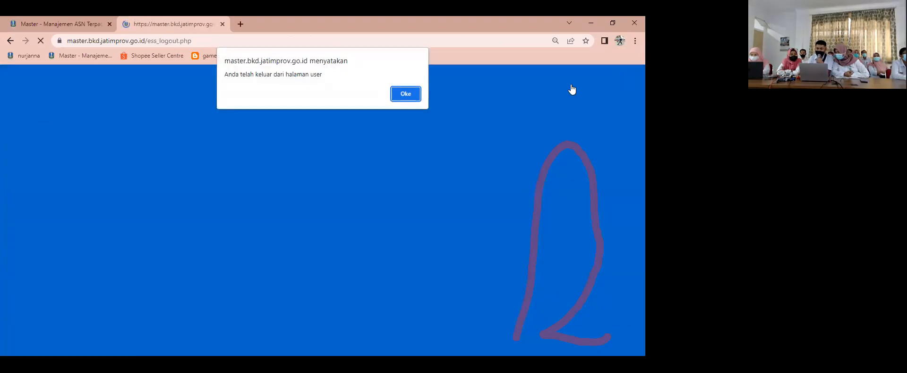
left_click(405, 94)
double_click(286, 175)
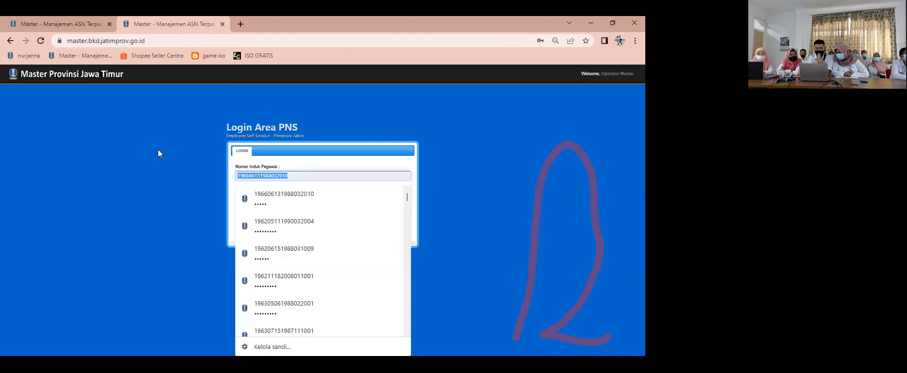
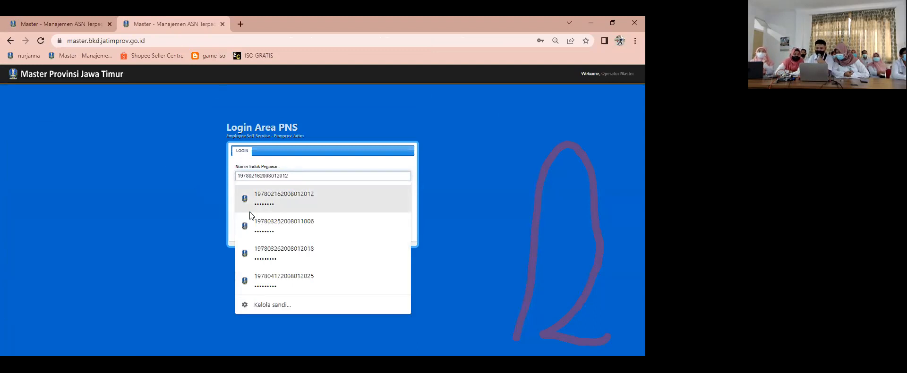
left_click(268, 250)
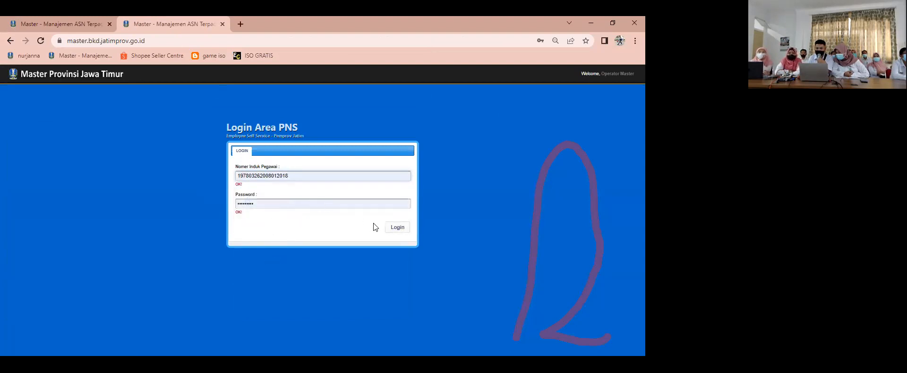
left_click(391, 228)
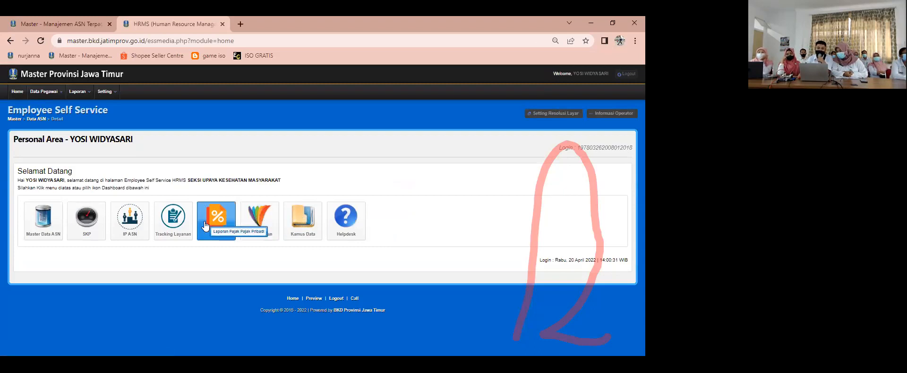
Step: Open the employee's 2022 SKP page and check the Rencana Kinerja status and the superior's verification
left_click(91, 219)
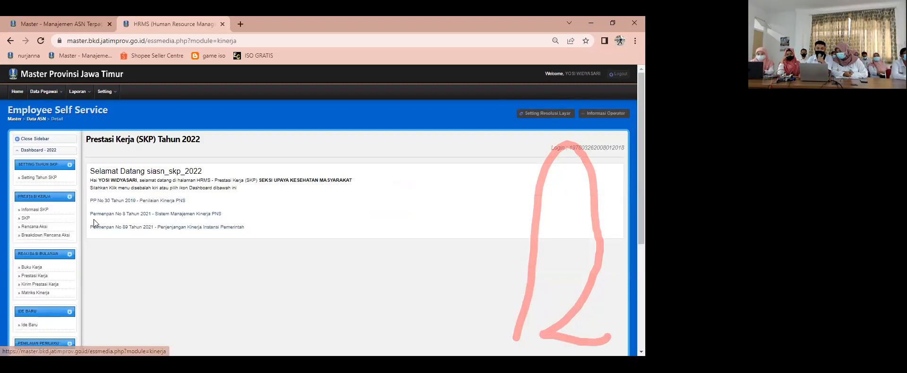
left_click(28, 219)
scroll(260, 238, "down", 1)
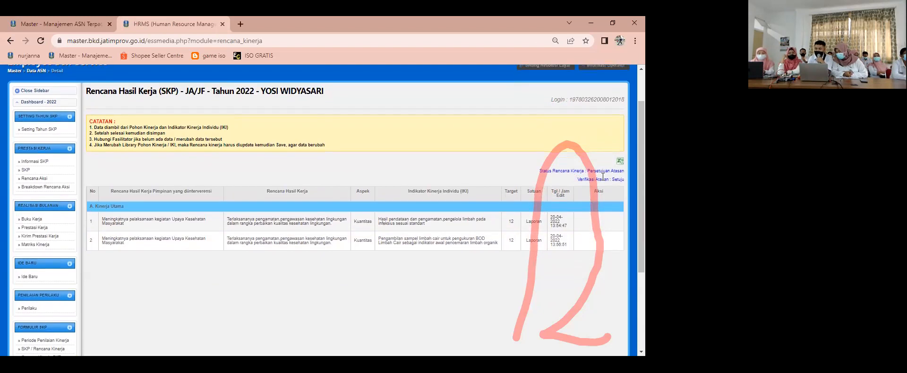
scroll(602, 177, "up", 5)
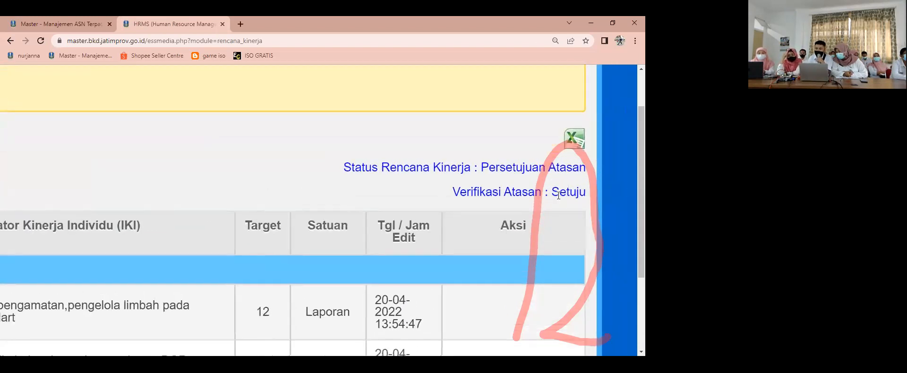
scroll(559, 195, "down", 5)
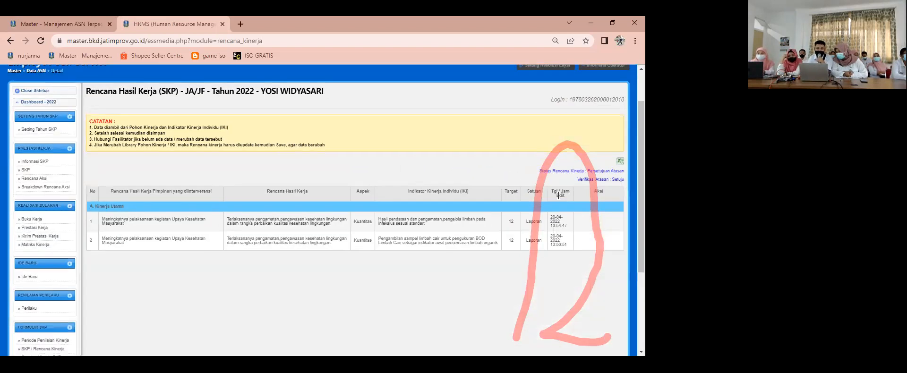
Step: Open the employee's 2022 Rencana Aksi targets and start a new Unsur Utama entry
left_click(33, 179)
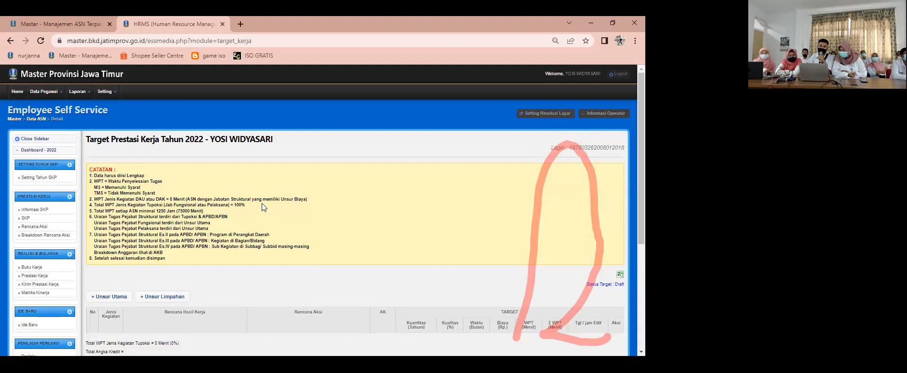
scroll(262, 203, "down", 1)
scroll(255, 194, "down", 3)
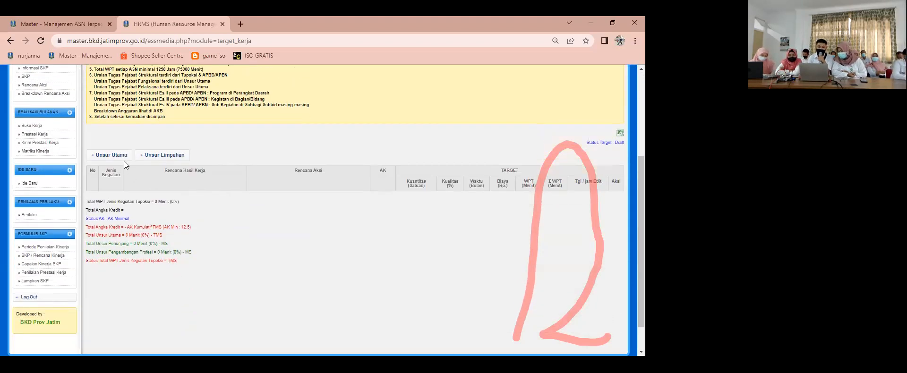
left_click(120, 158)
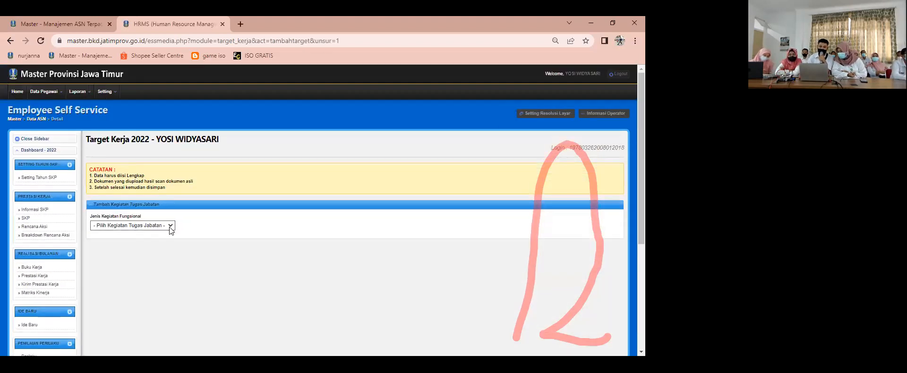
left_click(169, 226)
left_click(128, 240)
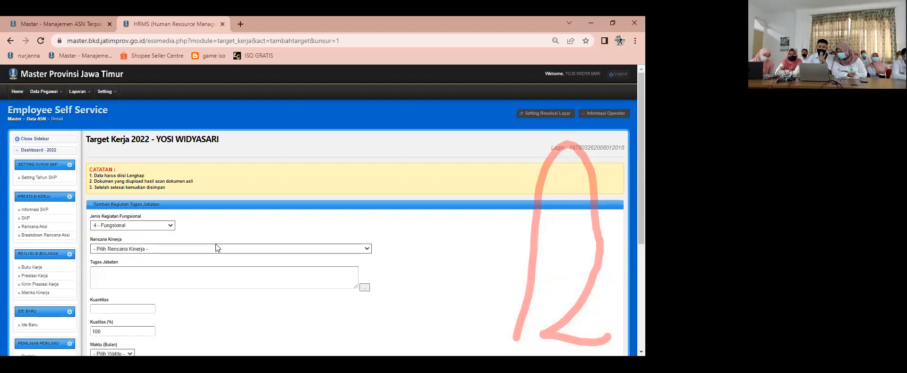
left_click(215, 246)
left_click(205, 264)
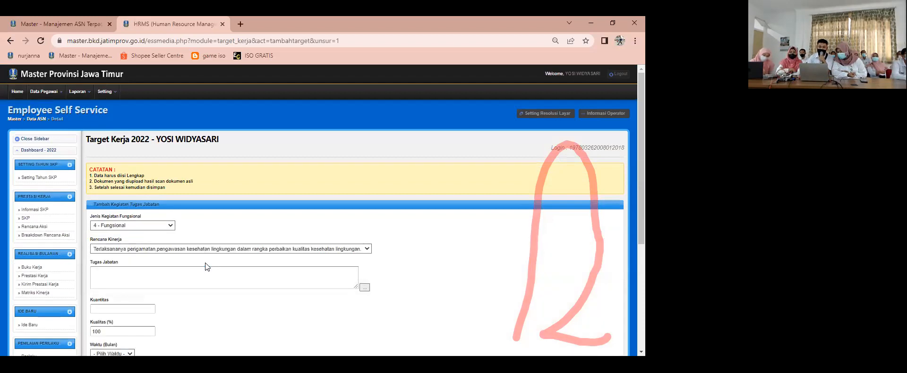
scroll(205, 263, "down", 1)
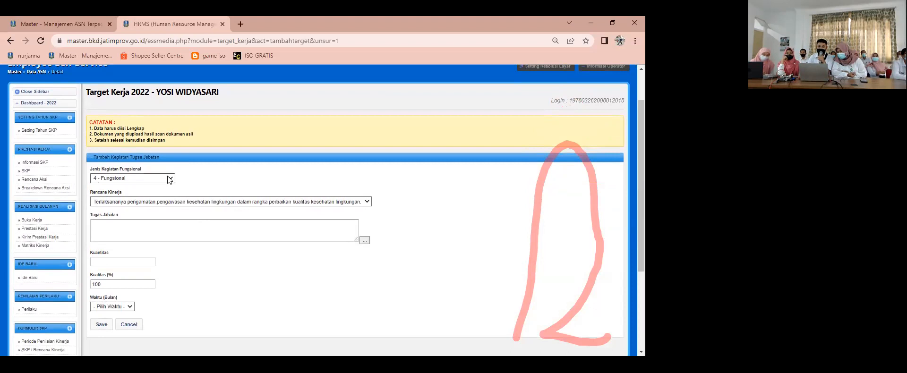
left_click(12, 43)
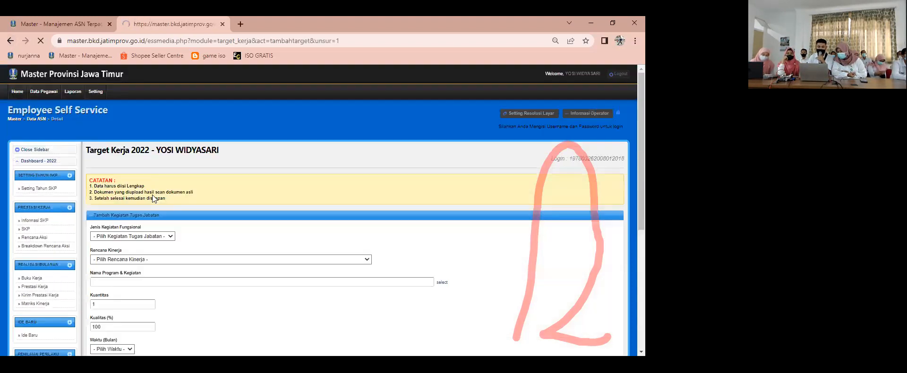
Step: Set Jenis Kegiatan Fungsional to 4 - Fungsional and Rencana Kinerja to "Terlaksananya pengamatan,pengawasan kesehatan lingkungan dalam rangka perbaikan kualitas kesehatan lingkungan"
left_click(149, 230)
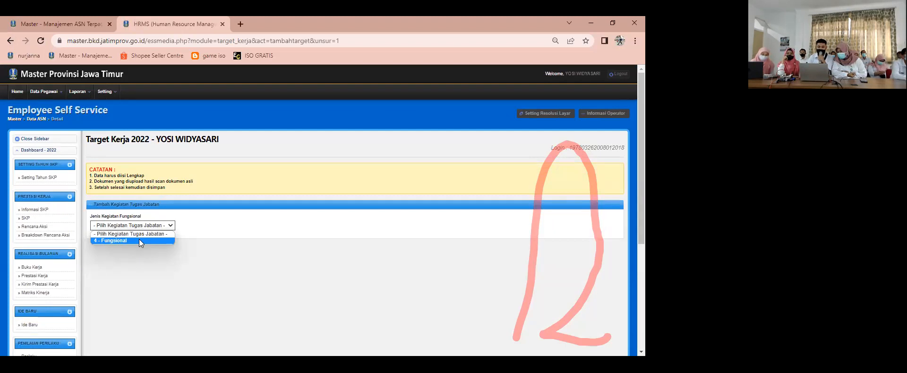
left_click(138, 241)
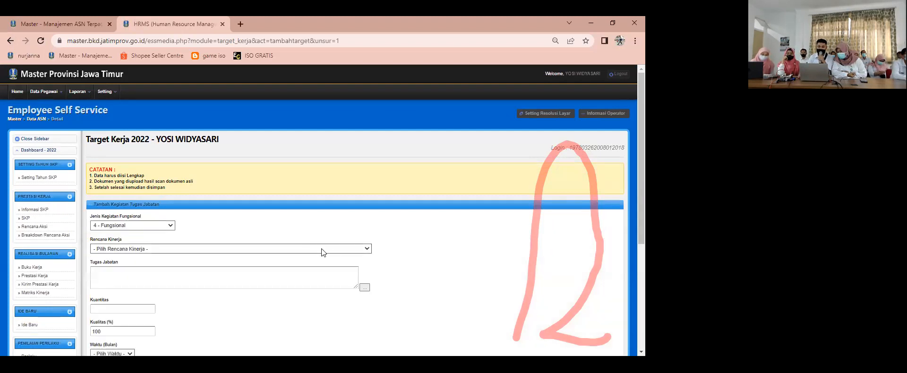
left_click(349, 250)
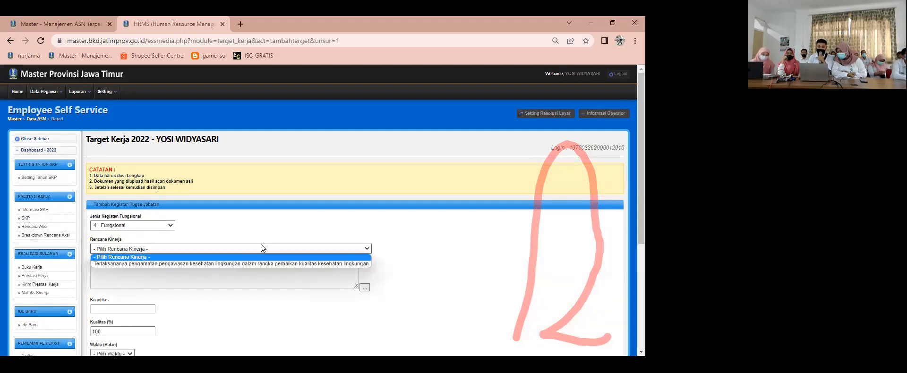
left_click(236, 263)
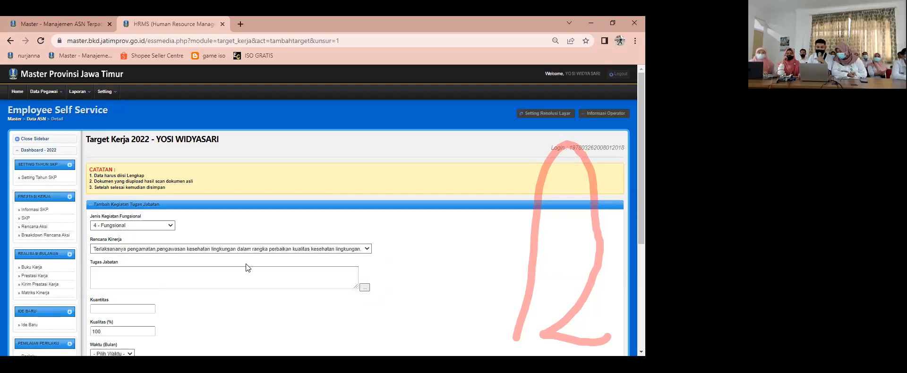
scroll(323, 247, "down", 1)
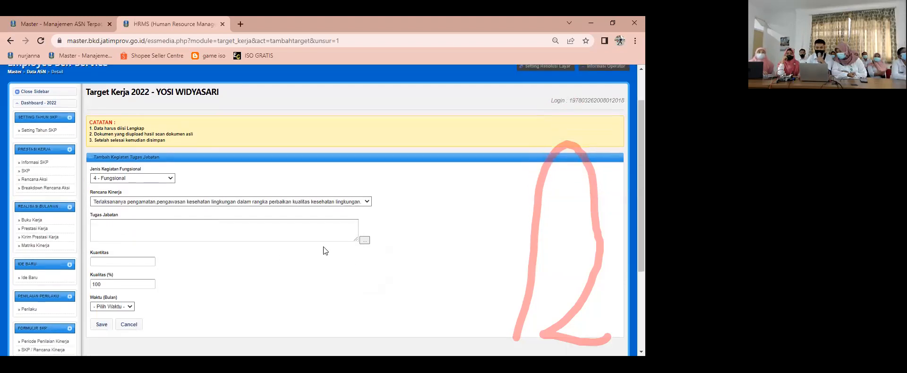
Step: Choose "82548-Melakukan konsultasi kesehatan lingkungan objek kelompok II awal lokal" as the Tugas Jabatan for the new target
left_click(368, 202)
left_click(364, 240)
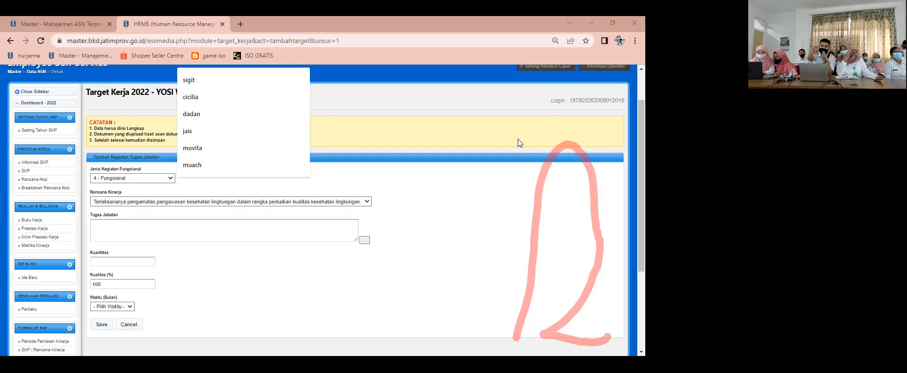
left_click(343, 116)
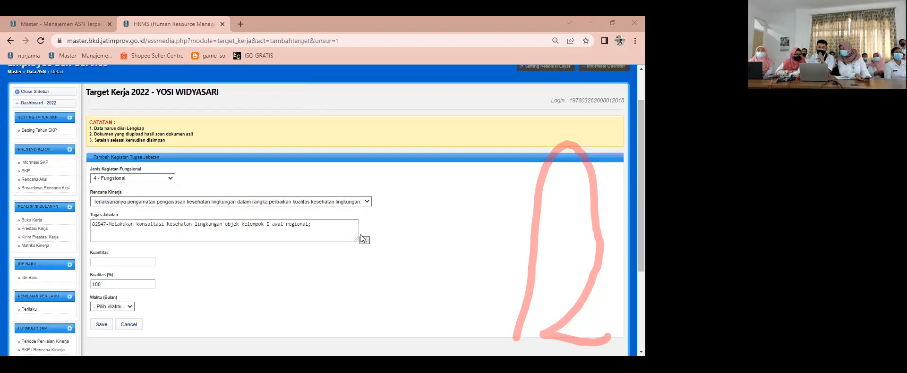
scroll(338, 174, "down", 2)
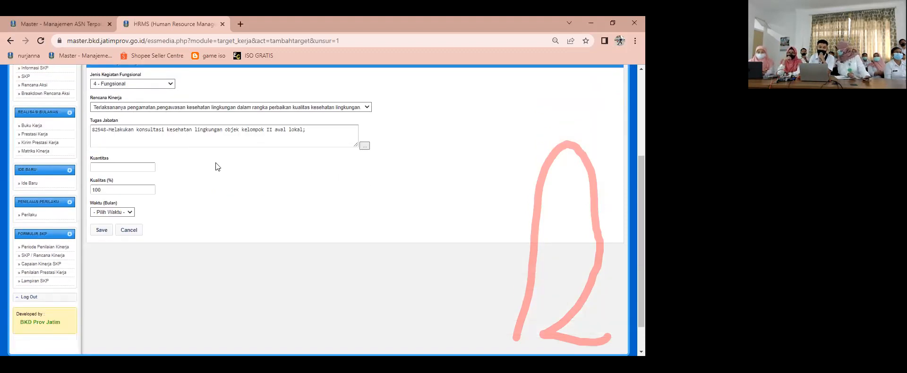
Step: Set the target's Kuantitas to 12 and Waktu (Bulan) to 12, and save the Unsur Utama entry
left_click(140, 167)
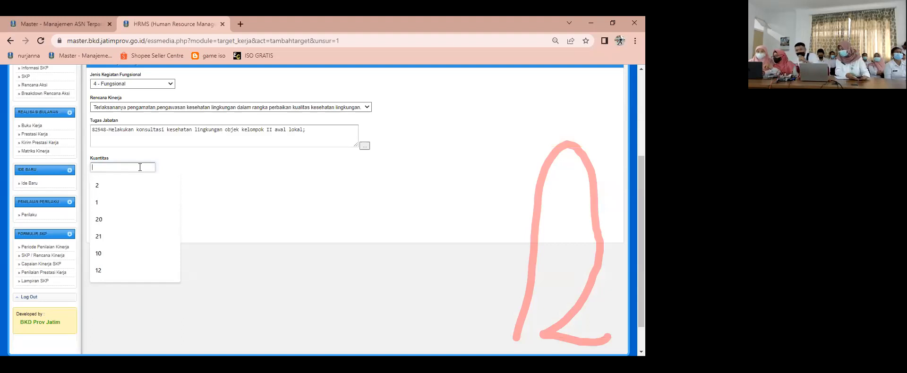
type("1")
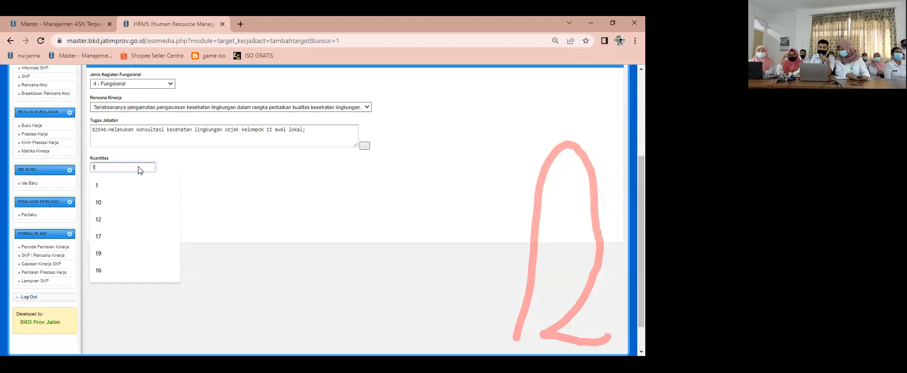
type("2")
left_click(165, 230)
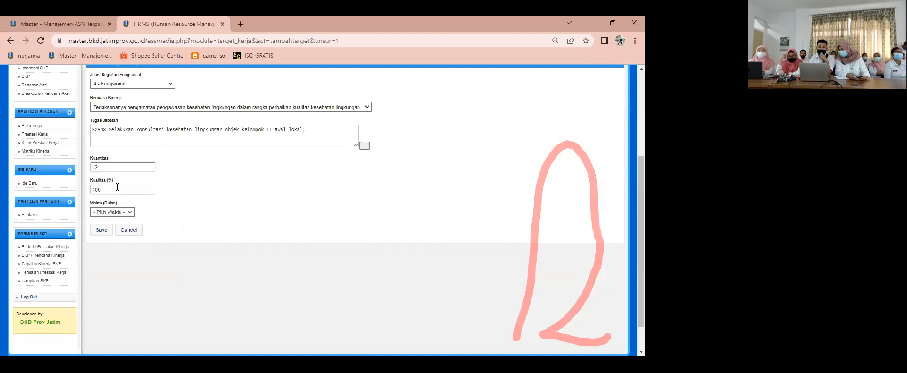
left_click(125, 214)
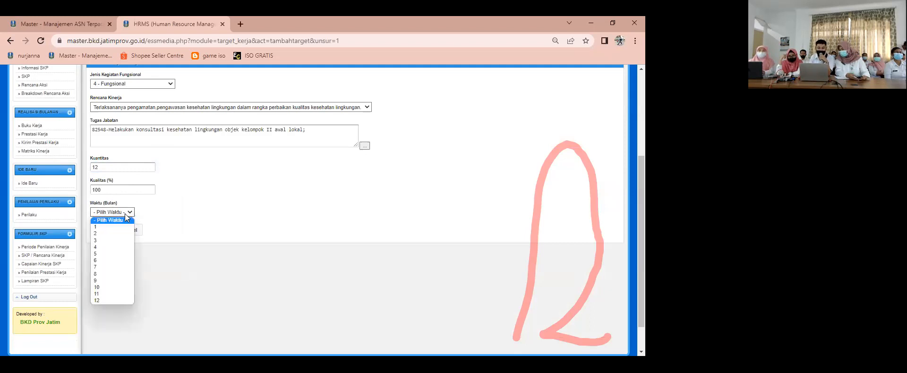
left_click(101, 300)
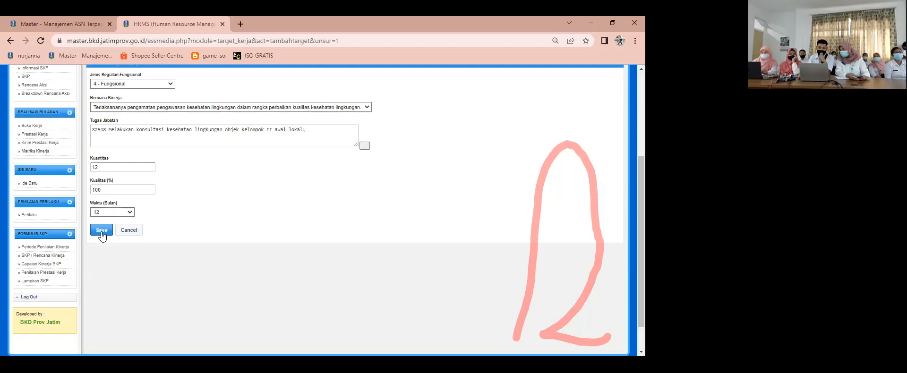
left_click(102, 233)
left_click(371, 92)
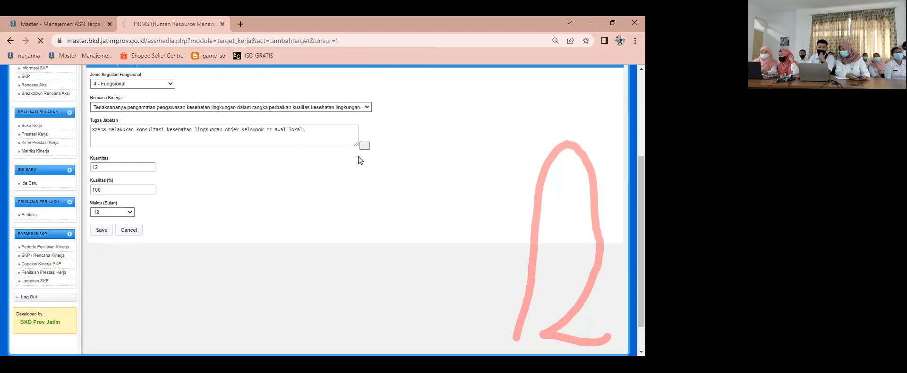
Step: Start a second Unsur Utama entry with 4 - Fungsional and Rencana Kinerja "Terlaksananya pengamatan,pengawasan kesehatan lingkungan dalam rangka perbaikan kualitas kesehatan lingkungan"
scroll(283, 203, "down", 4)
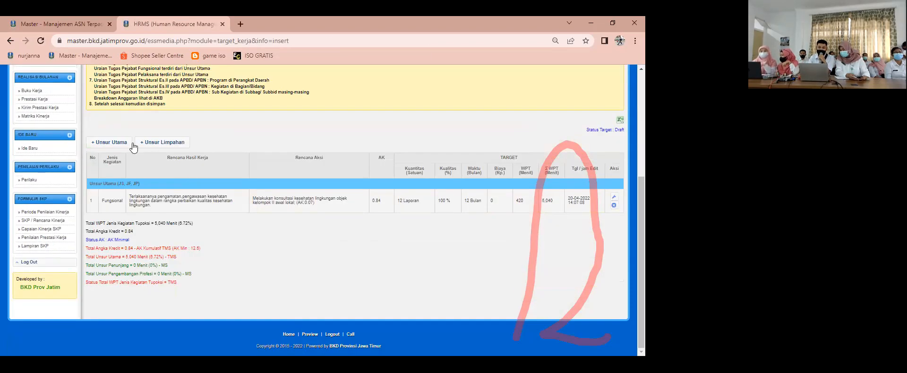
left_click(113, 143)
scroll(164, 192, "down", 1)
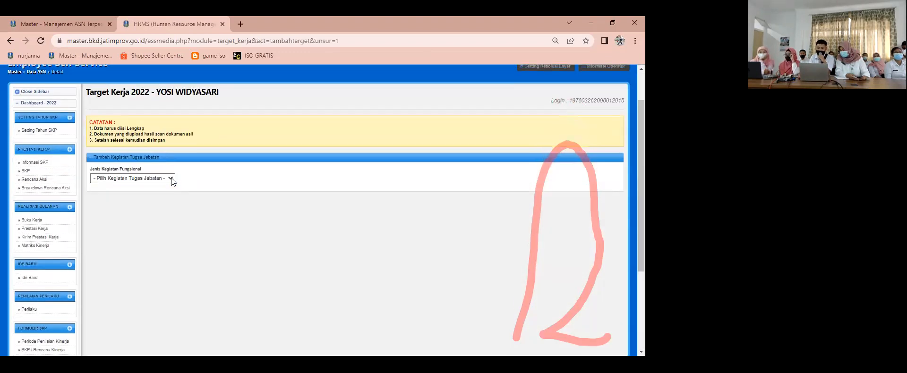
left_click(171, 178)
left_click(123, 192)
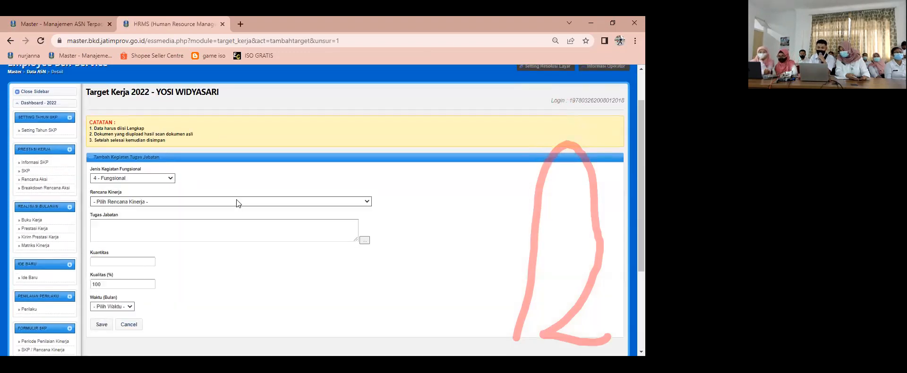
left_click(237, 199)
left_click(147, 213)
Step: Choose "82549-Melakukan kunjungan/bimtek ke objek kelompok I lokal" as the Tugas Jabatan for the second target
left_click(369, 240)
type("m")
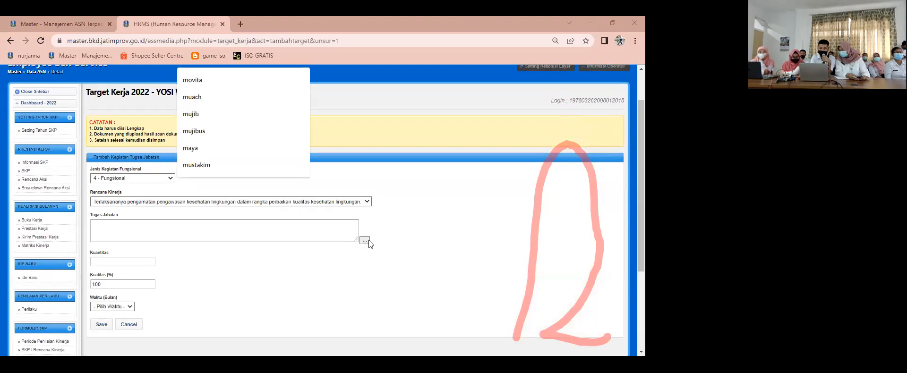
type("e")
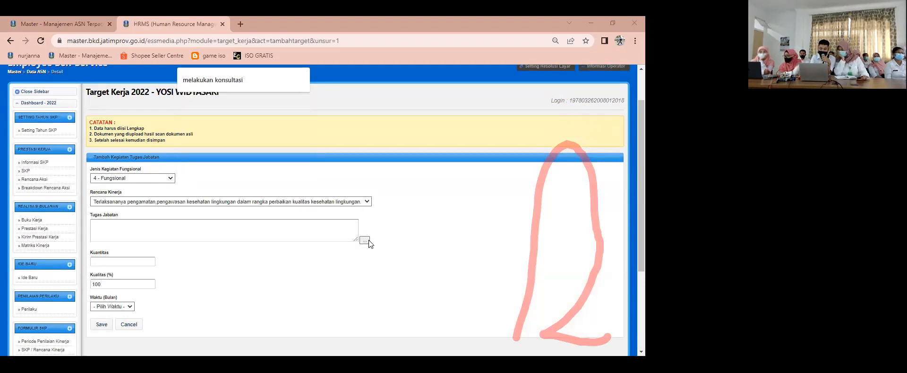
type("n")
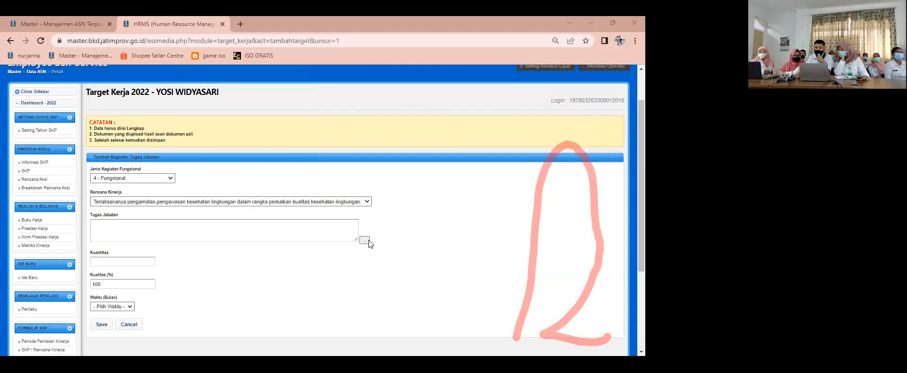
left_click(249, 188)
Step: Set the kunjungan/bimtek target's Kuantitas to 12 and Waktu (Bulan) to 12, and save the entry
scroll(125, 214, "down", 1)
left_click(127, 215)
type("12")
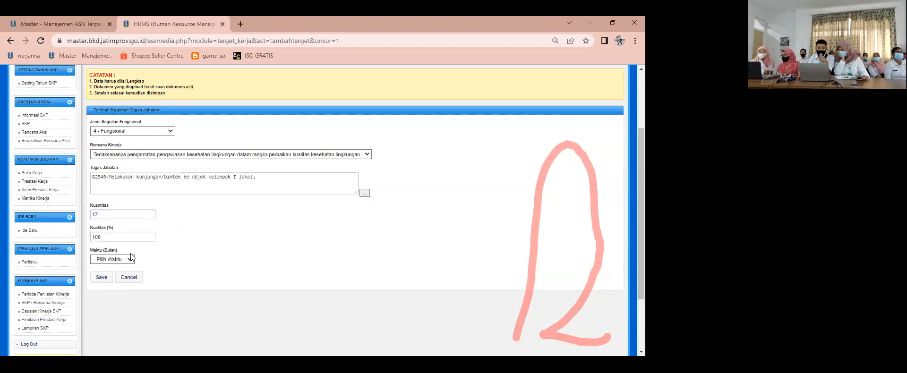
left_click(127, 260)
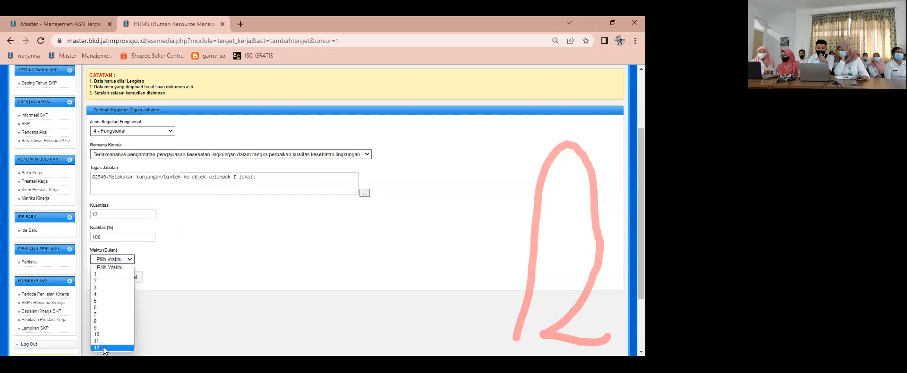
left_click(103, 347)
left_click(103, 279)
left_click(372, 89)
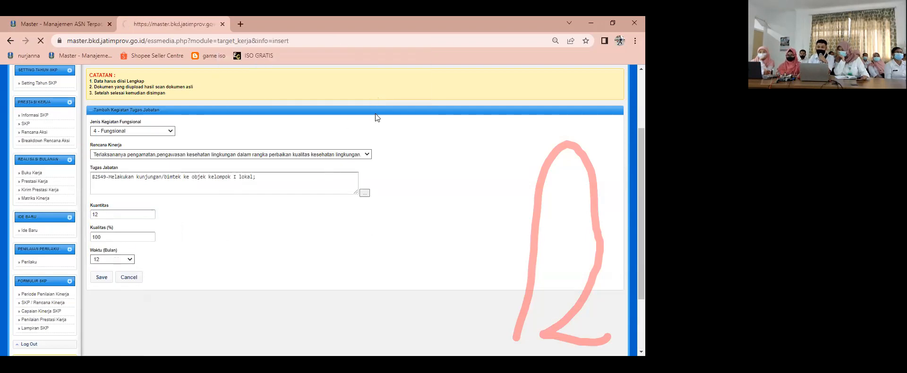
Step: Start a third Unsur Utama entry with 4 - Fungsional and Rencana Kinerja "Terlaksananya pengamatan,pengawasan kesehatan lingkungan dalam rangka perbaikan kualitas kesehatan lingkungan"
scroll(383, 209, "down", 4)
left_click(118, 143)
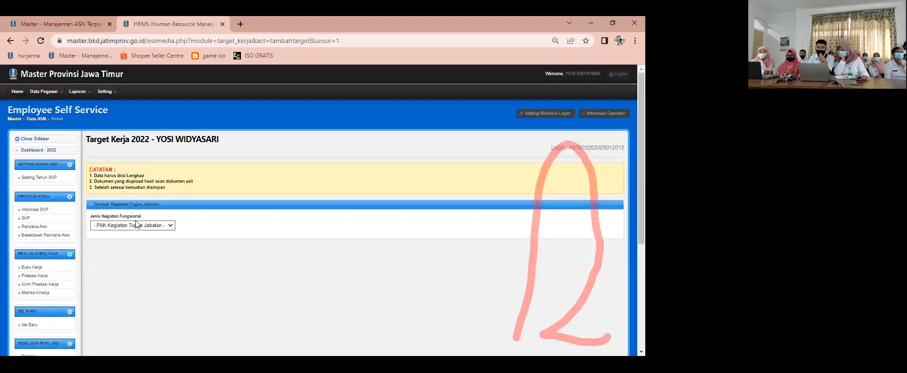
left_click(133, 225)
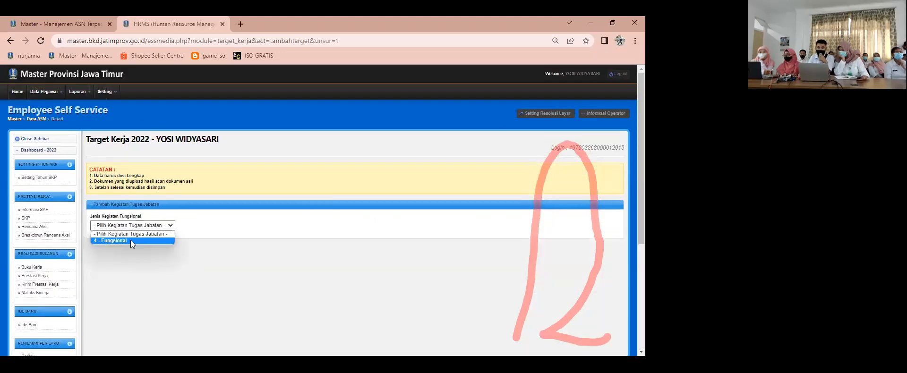
left_click(130, 240)
left_click(297, 250)
left_click(206, 264)
Step: Choose "82543-Melakukan pemeriksaan objek kelompok II secara konvensional" as the Tugas Jabatan for the third target
left_click(366, 286)
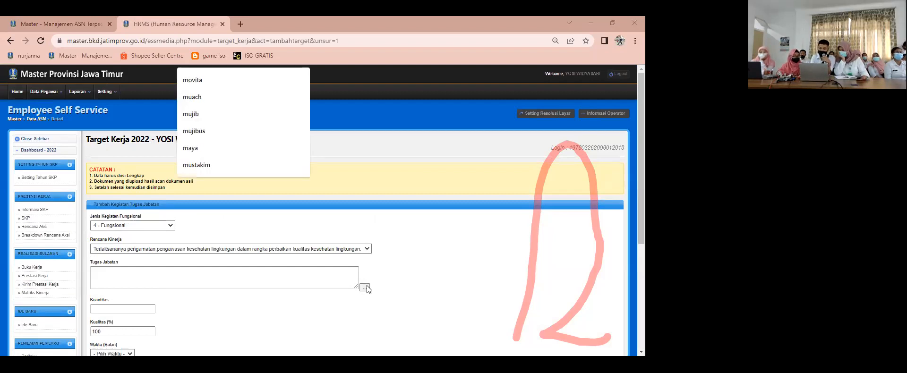
type("en")
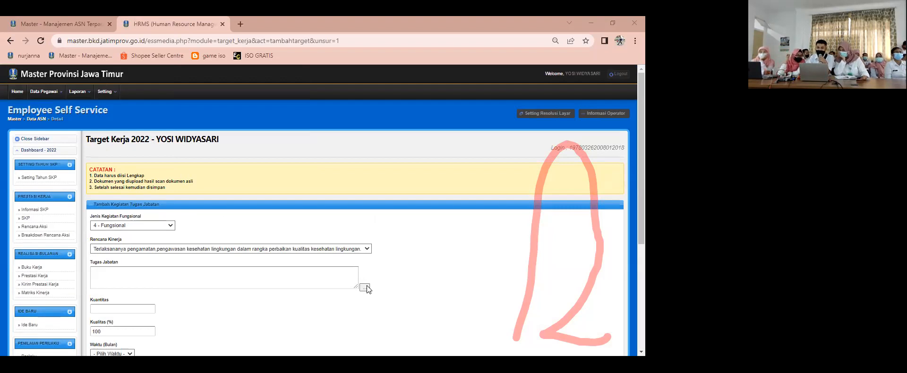
Step: Set the pemeriksaan objek kelompok II target's Kuantitas to 12 and Waktu (Bulan) to 12, and save the entry
scroll(223, 209, "down", 2)
left_click(136, 213)
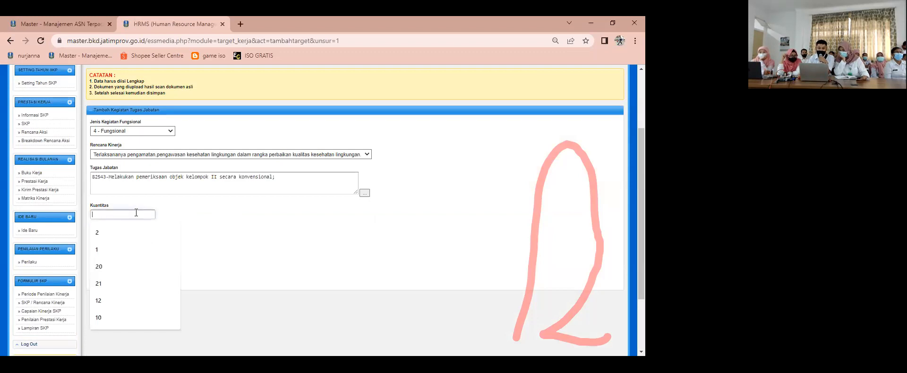
type("12")
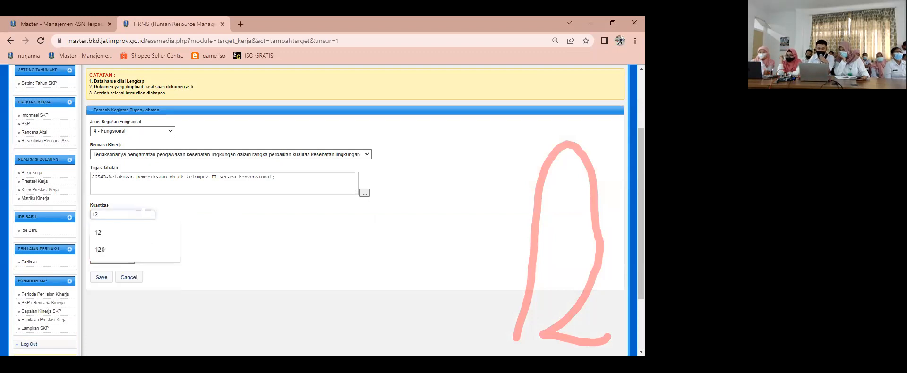
left_click(157, 237)
left_click(114, 260)
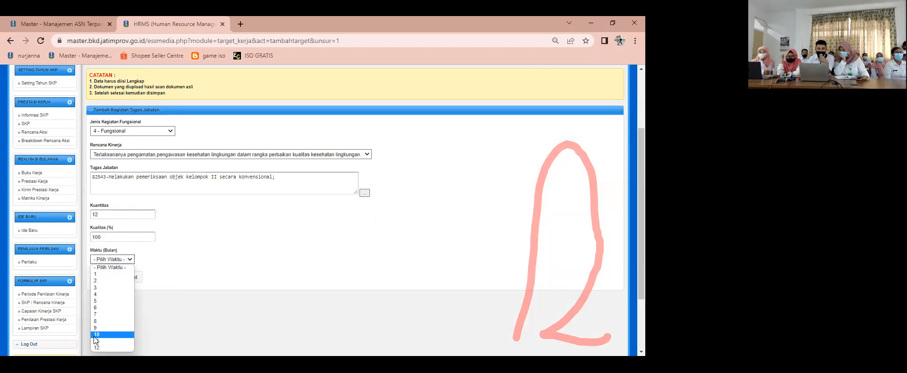
left_click(97, 348)
left_click(102, 277)
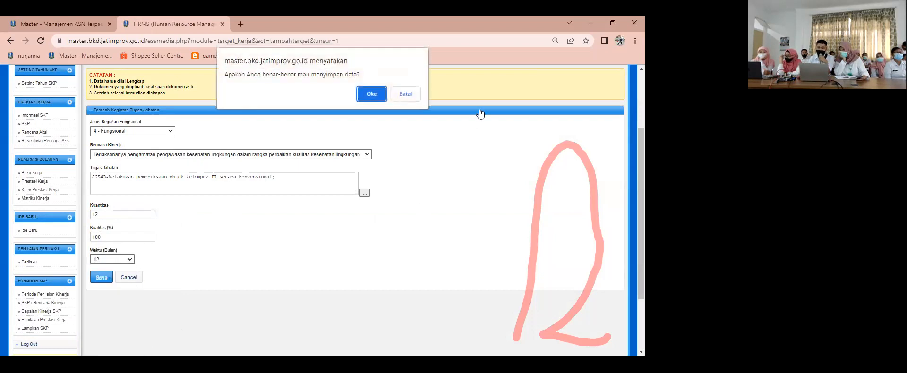
left_click(376, 92)
Step: Examine the Unsur Utama target list and the WPT, Angka Kredit and requirement status totals beneath it
scroll(378, 230, "down", 8)
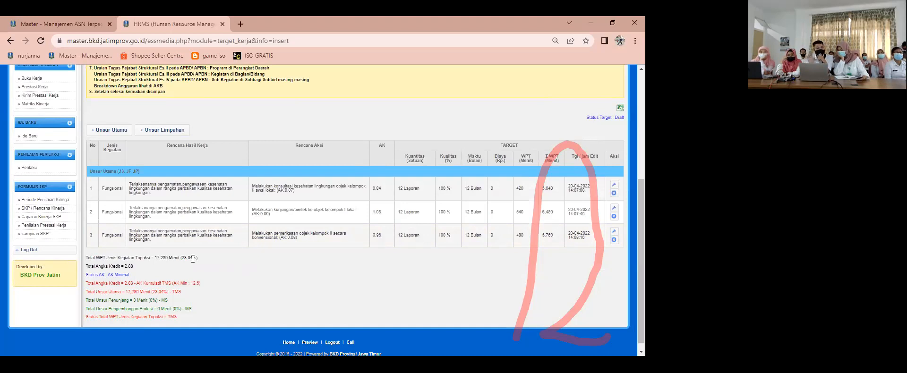
scroll(193, 259, "up", 6)
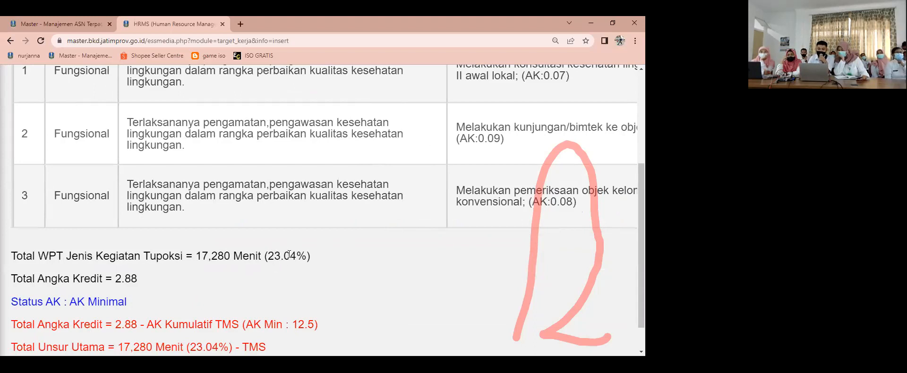
scroll(289, 256, "down", 2)
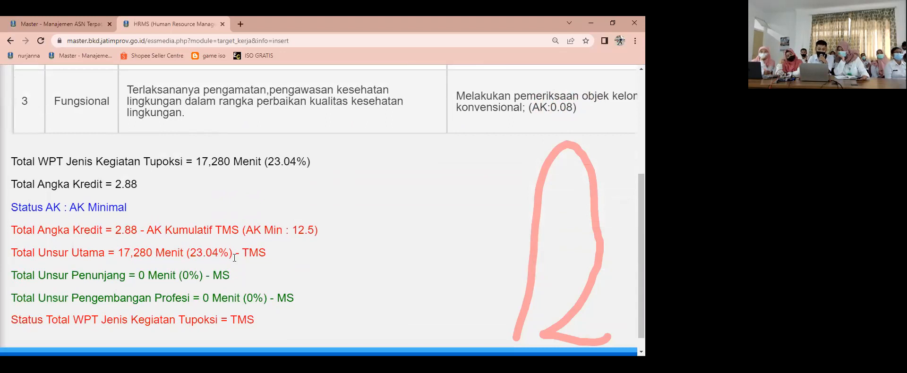
scroll(137, 304, "down", 1)
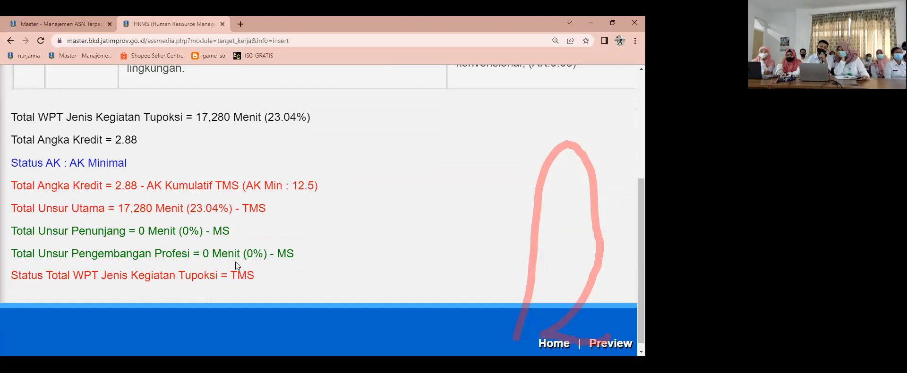
scroll(235, 262, "up", 5)
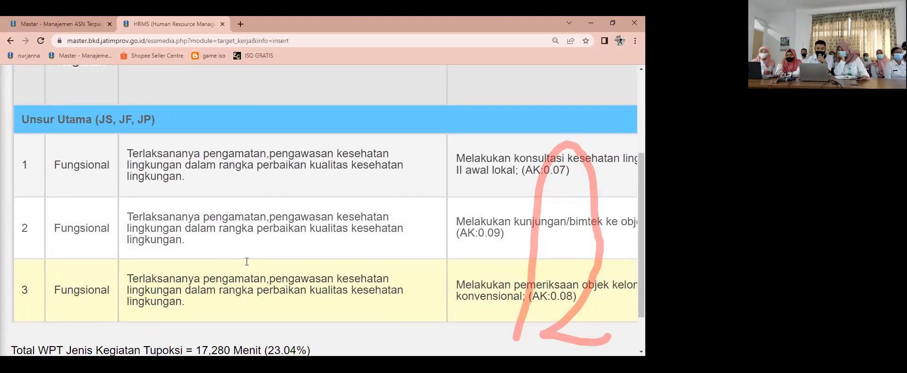
scroll(244, 261, "down", 1)
scroll(246, 261, "down", 4, "ctrl")
scroll(247, 260, "down", 3, "ctrl")
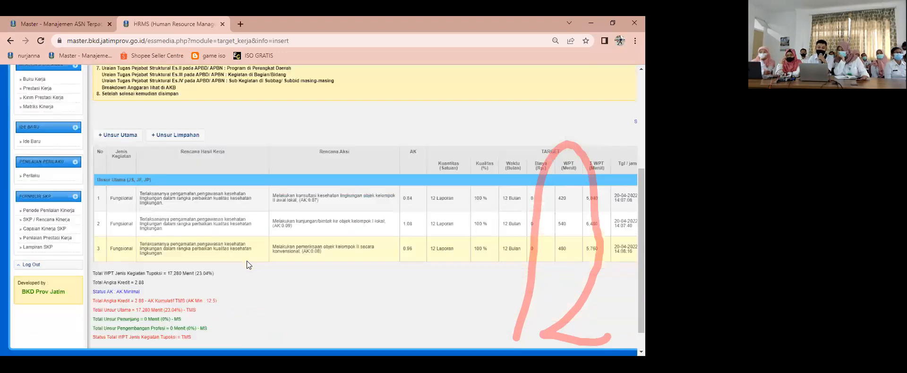
scroll(247, 261, "up", 2, "ctrl")
scroll(246, 260, "up", 3, "ctrl")
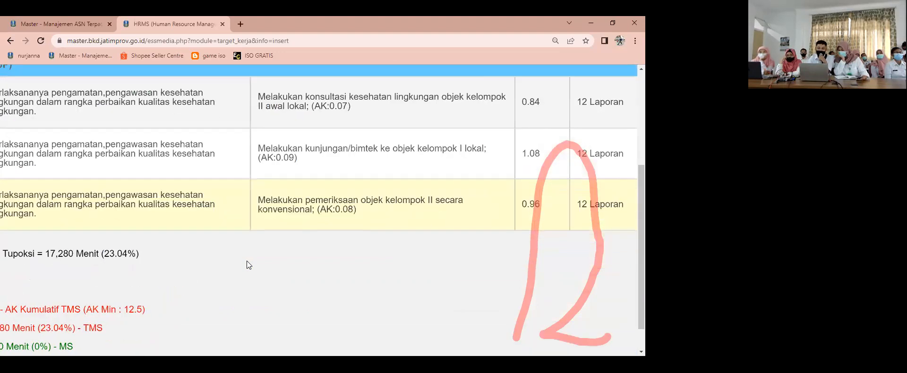
scroll(247, 261, "down", 1, "ctrl")
scroll(238, 271, "down", 2, "ctrl")
scroll(237, 271, "up", 1, "ctrl")
scroll(146, 147, "up", 3)
Step: Start a fourth Unsur Utama entry with 4 - Fungsional and Rencana Kinerja "Terlaksananya pengamatan,pengawasan kesehatan lingkungan dalam rangka perbaikan kualitas kesehatan lingkungan"
left_click(149, 148)
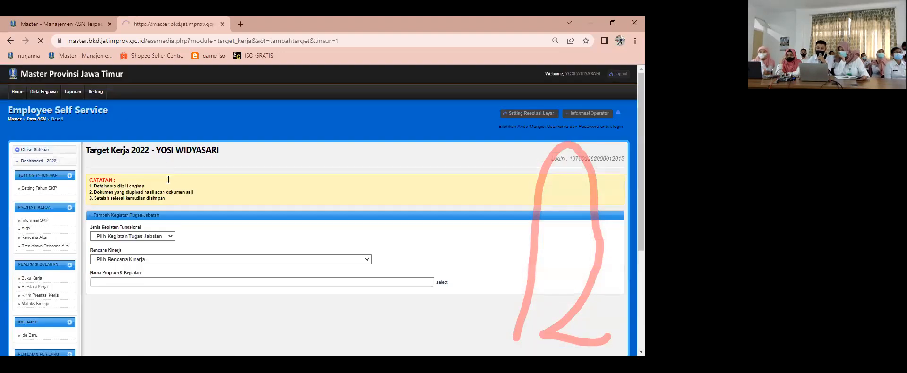
left_click(148, 225)
left_click(148, 240)
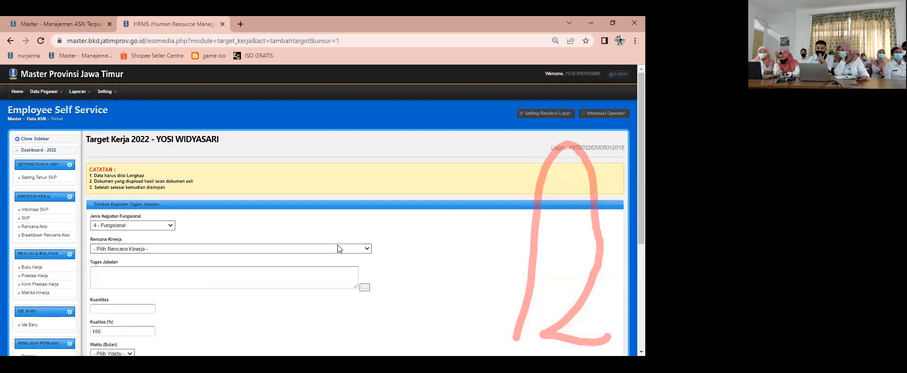
left_click(338, 249)
left_click(197, 266)
Step: Choose "82542-Melakukan pengolahan data dengan alat bantu elektronik" as the fourth target's Tugas Jabatan and set its Kuantitas to 12
left_click(364, 287)
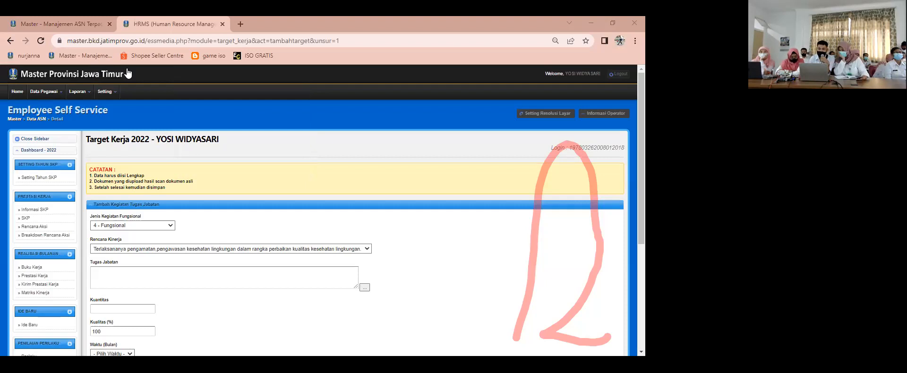
scroll(117, 167, "down", 3)
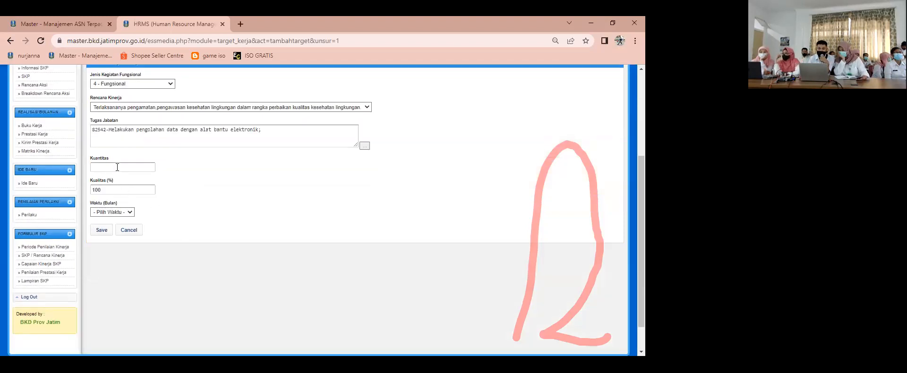
left_click(117, 168)
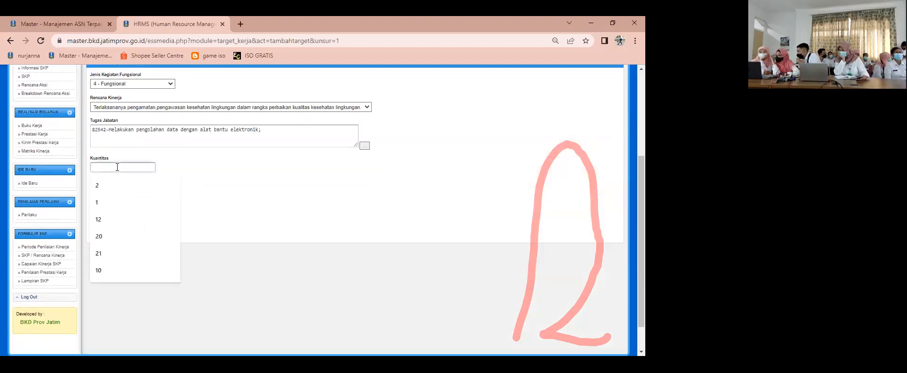
type("1")
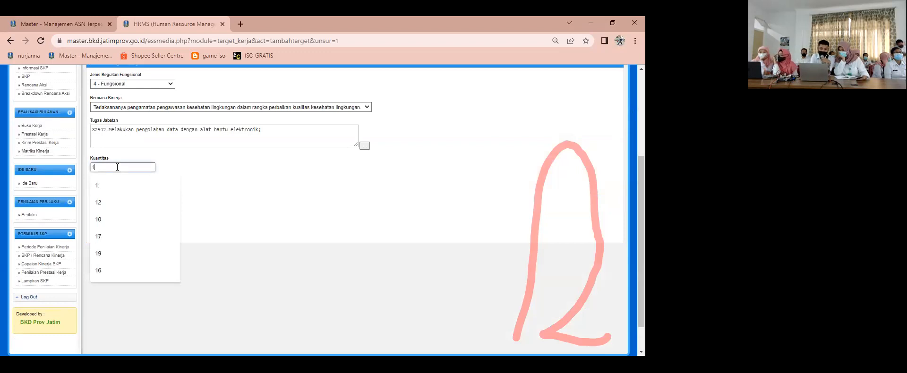
type("2")
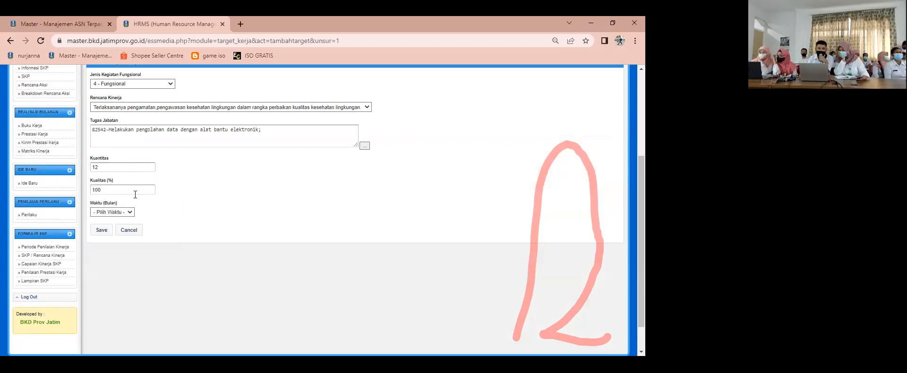
Step: Set the pengolahan data target's Waktu (Bulan) to 12 and save the Unsur Utama entry
left_click(111, 212)
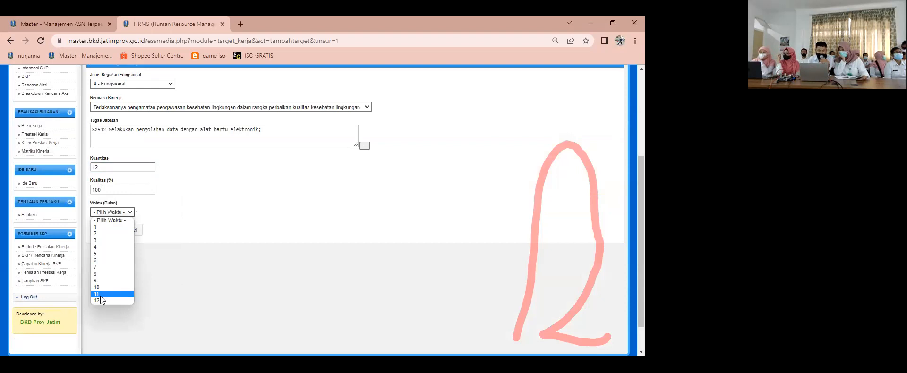
left_click(100, 300)
left_click(103, 231)
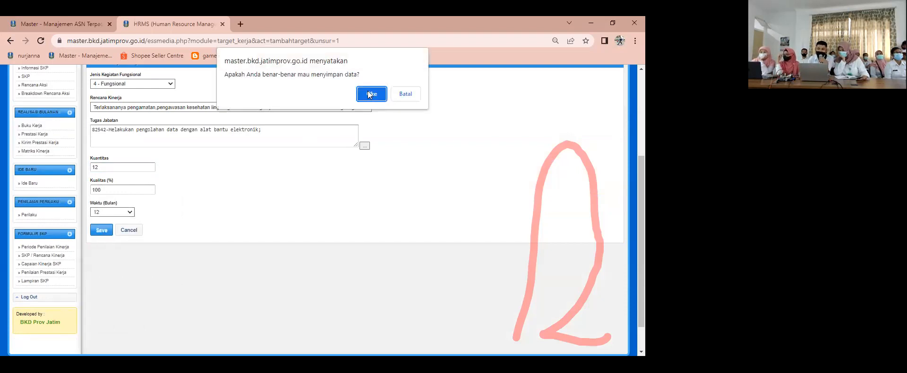
left_click(371, 93)
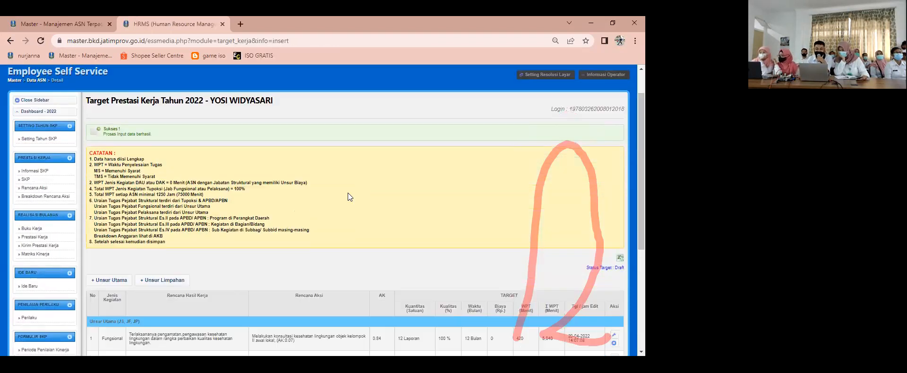
scroll(348, 193, "down", 3)
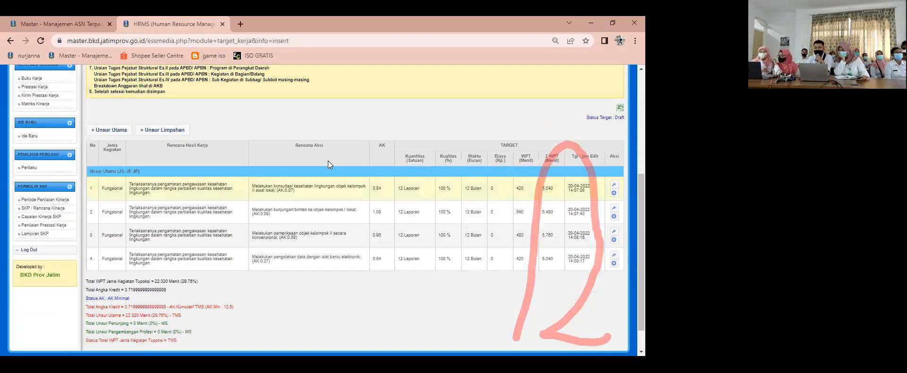
Step: Start a fifth Unsur Utama entry with 4 - Fungsional and Rencana Kinerja "Terlaksananya pengamatan,pengawasan kesehatan lingkungan dalam rangka perbaikan kualitas kesehatan lingkungan"
left_click(108, 130)
left_click(140, 226)
left_click(130, 235)
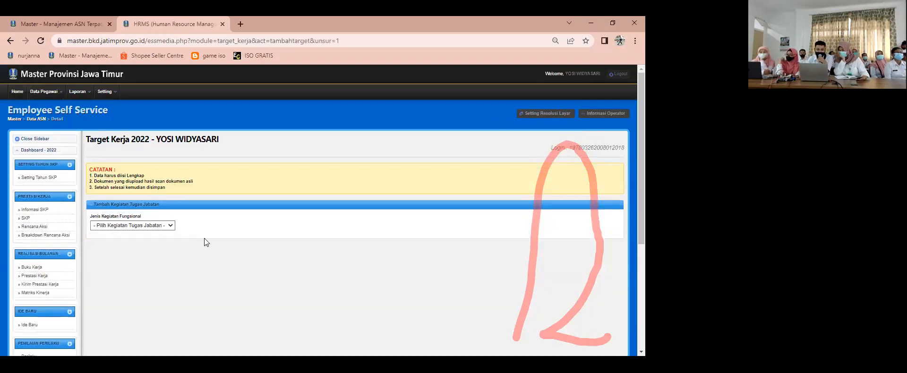
left_click(164, 225)
left_click(144, 242)
left_click(226, 249)
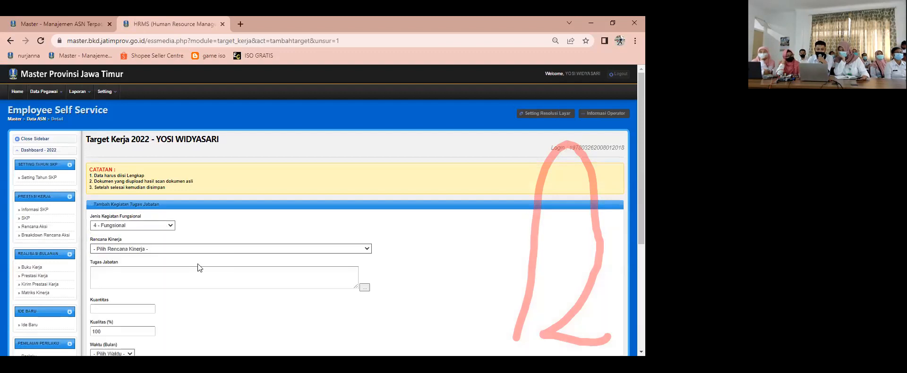
left_click(198, 263)
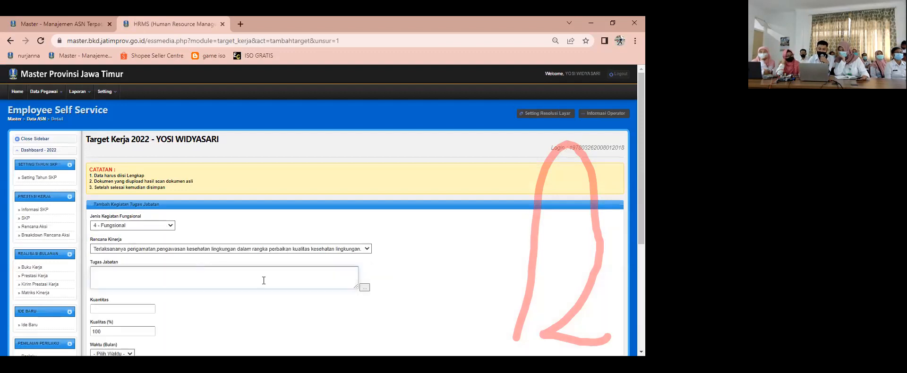
Step: Choose "82544-Mengambil sample objek kelompok II konvensional" as the fifth target's Tugas Jabatan, with Kuantitas 12 and Kualitas 100
left_click(363, 289)
type("me")
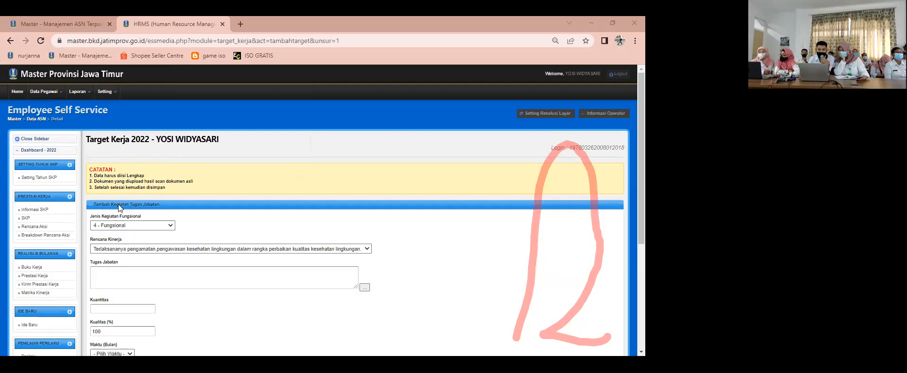
scroll(118, 204, "down", 2)
left_click(150, 214)
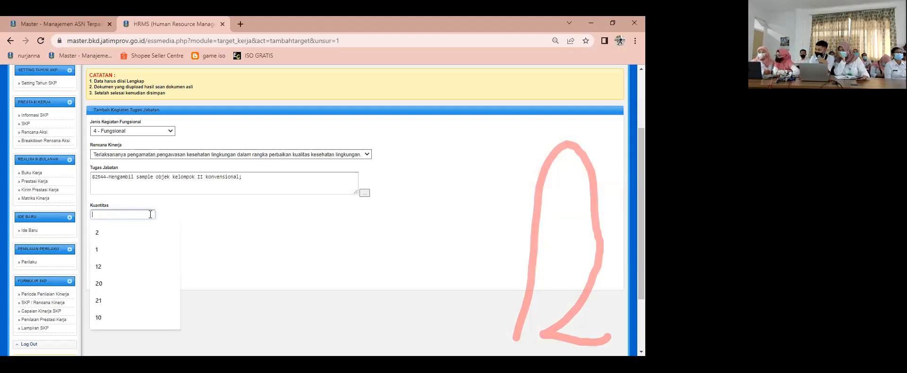
type("12")
key("Tab")
type("100")
Step: Set the Mengambil sample target's Waktu (Bulan) to 12, save the entry and review the target list with its totals
left_click(123, 259)
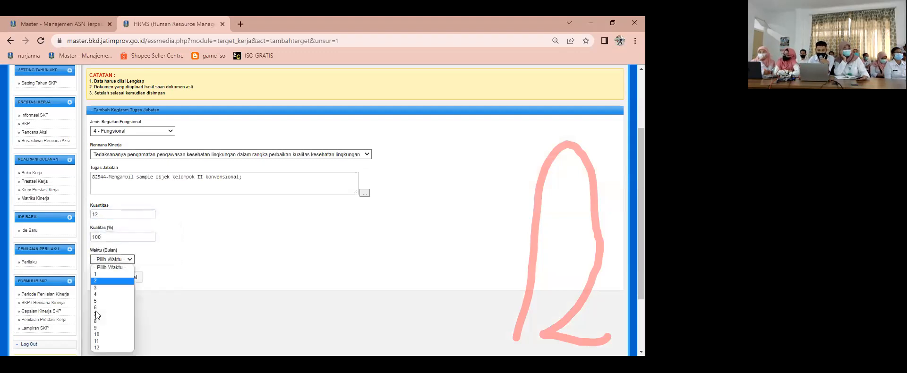
left_click(97, 347)
left_click(101, 277)
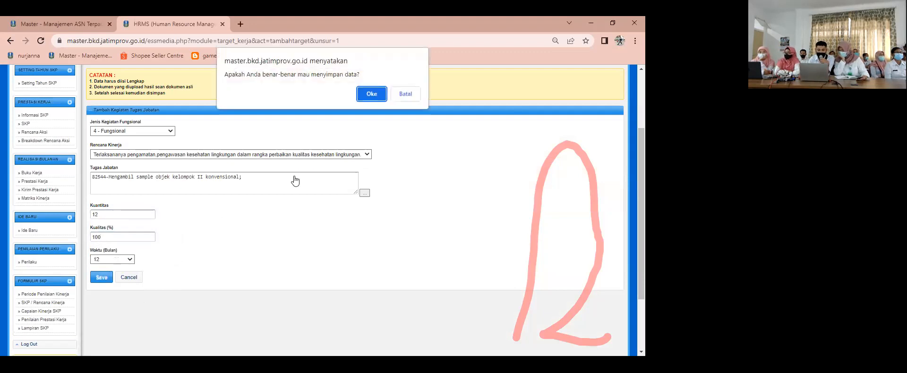
left_click(382, 90)
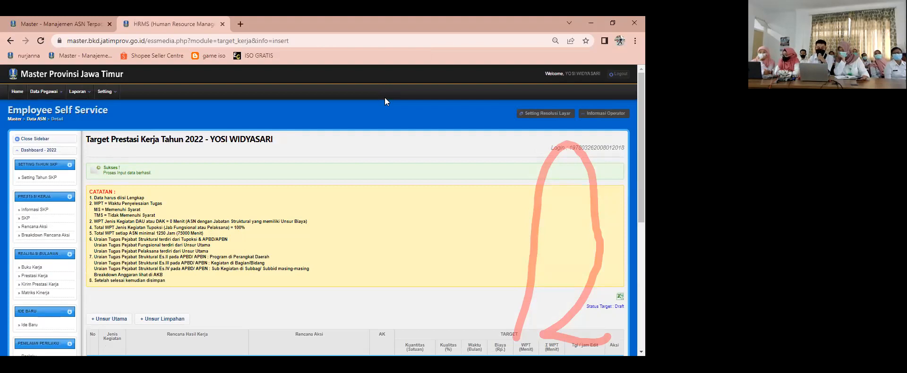
scroll(353, 184, "down", 3)
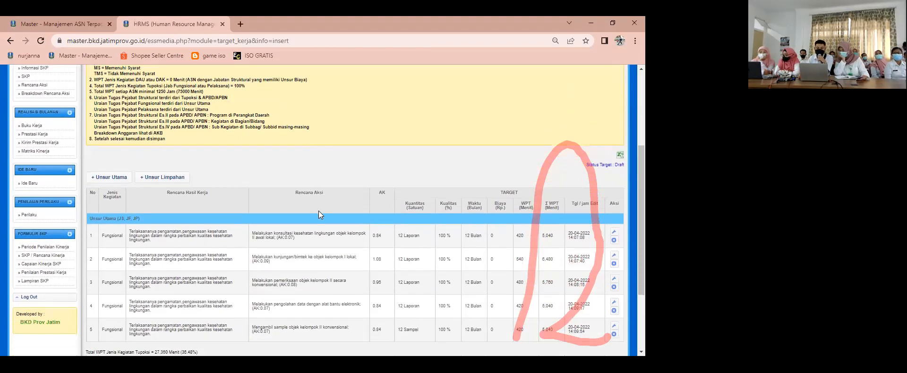
scroll(319, 211, "down", 1)
scroll(312, 212, "down", 1)
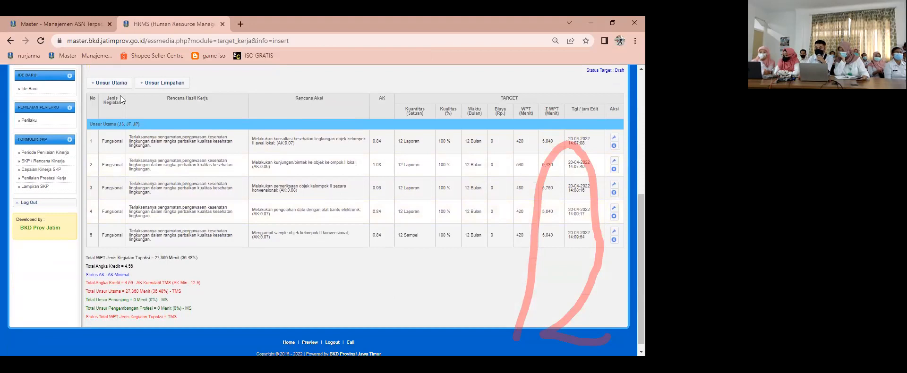
left_click(109, 84)
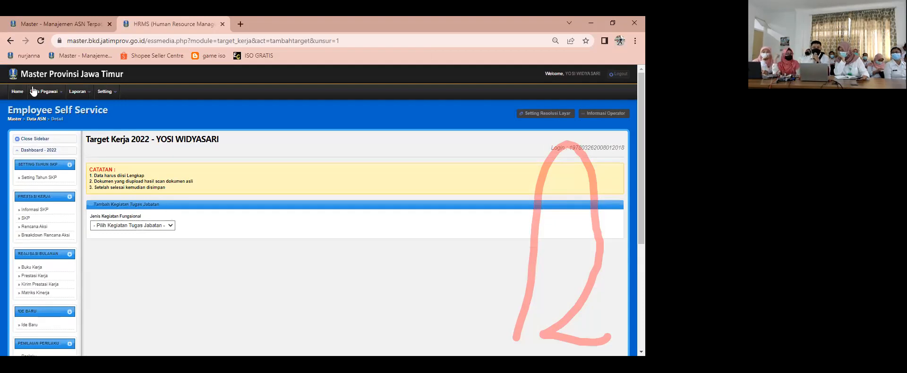
left_click(10, 41)
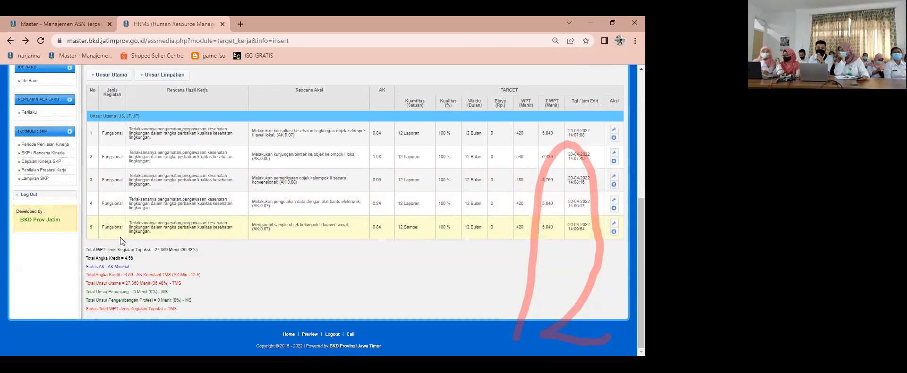
scroll(147, 245, "up", 1)
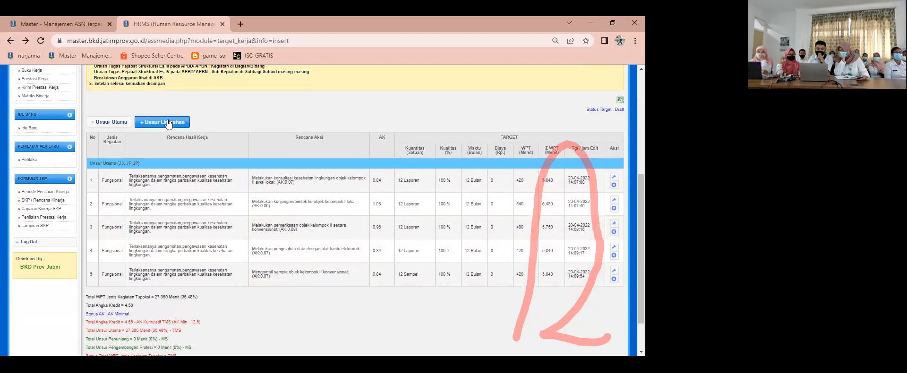
Step: Start an Unsur Limpahan entry with 4 - Fungsional and Rencana Kinerja "Terlaksananya pengamatan,pengawasan kesehatan lingkungan dalam rangka perbaikan kualitas kesehatan lingkungan"
left_click(169, 124)
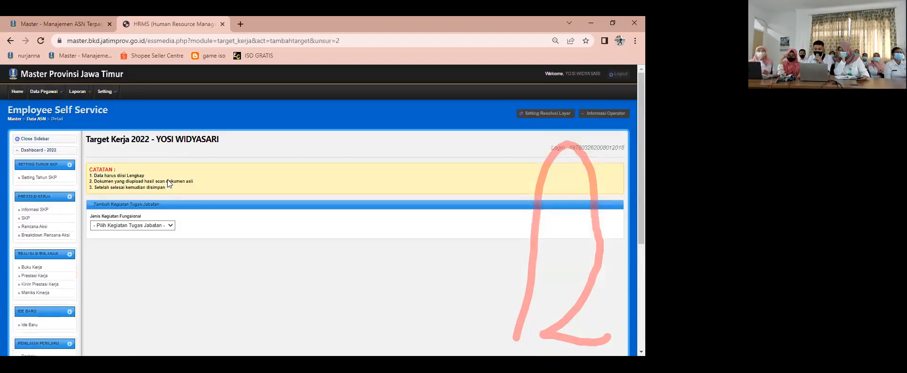
left_click(145, 226)
left_click(126, 241)
left_click(154, 248)
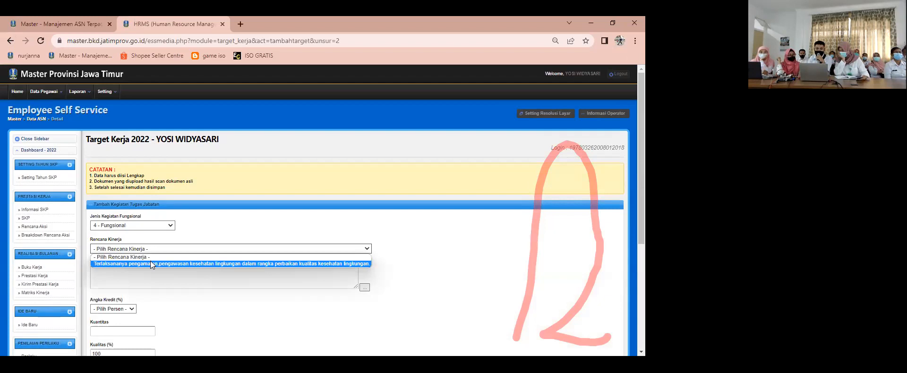
left_click(150, 263)
Step: Choose "79009-Menyusun data/literatur dalam rangka penyusunan standart" as the Limpahan target's Tugas Jabatan, with Angka Kredit 80% and Kuantitas 4
left_click(363, 288)
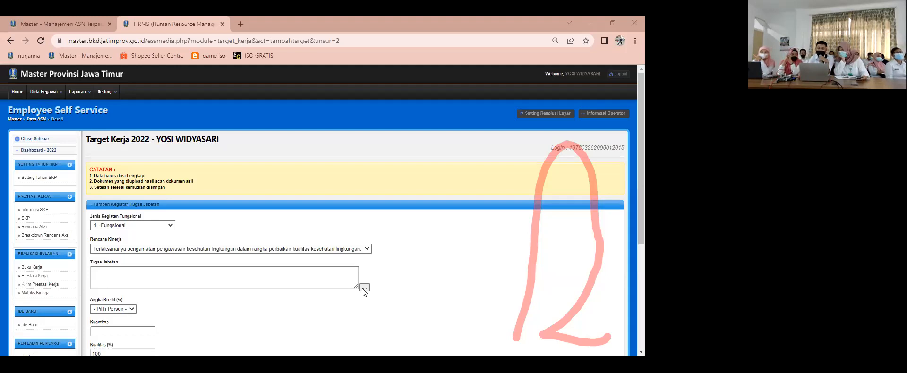
scroll(296, 202, "down", 2)
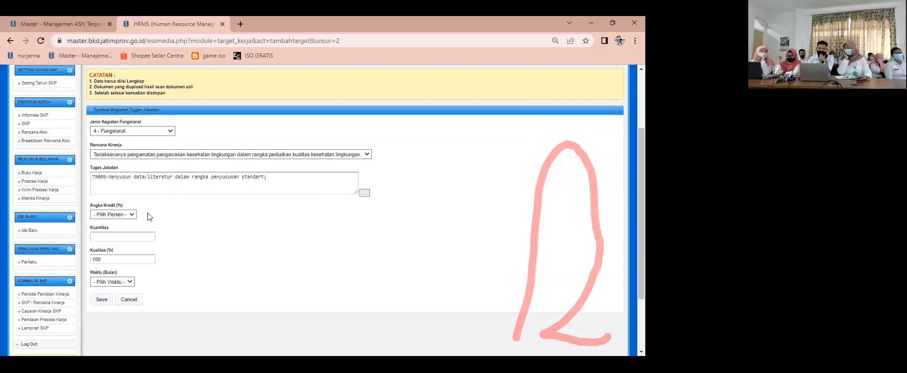
left_click(128, 215)
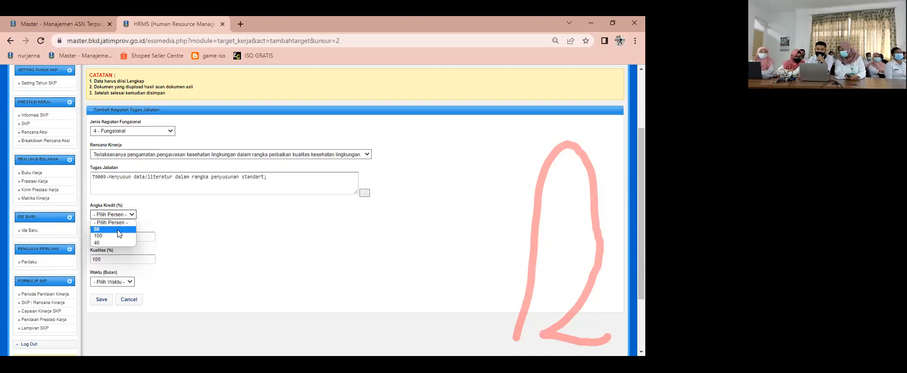
left_click(118, 229)
left_click(144, 236)
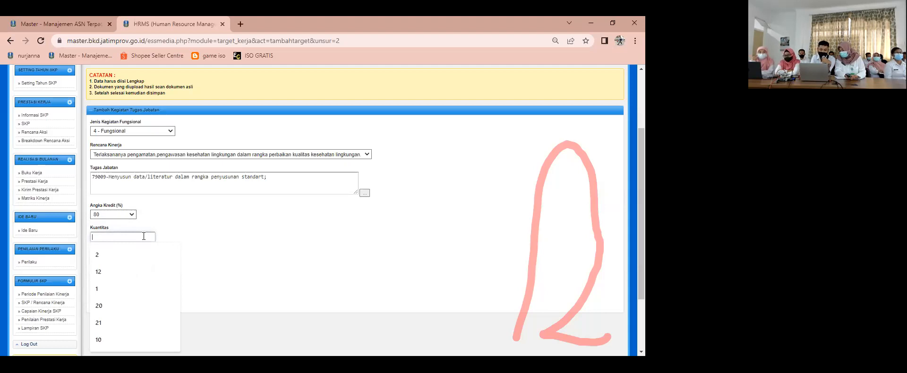
type("4")
left_click(290, 250)
Step: Set the Menyusun data/literatur target's Waktu (Bulan) to 4 and save the Unsur Limpahan entry
scroll(176, 253, "down", 1)
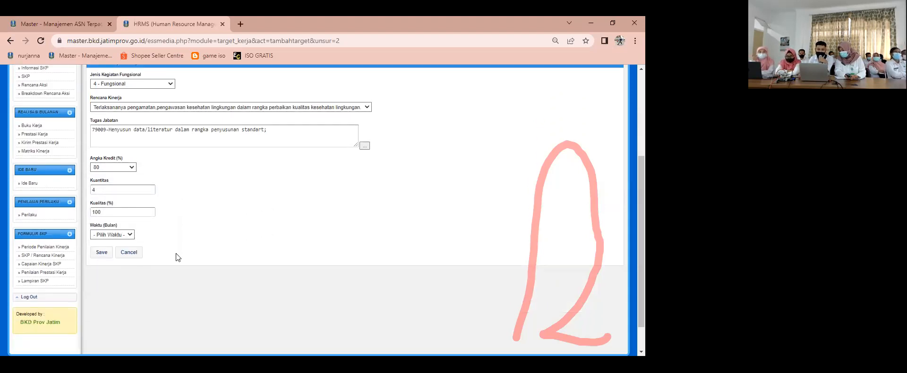
left_click(130, 235)
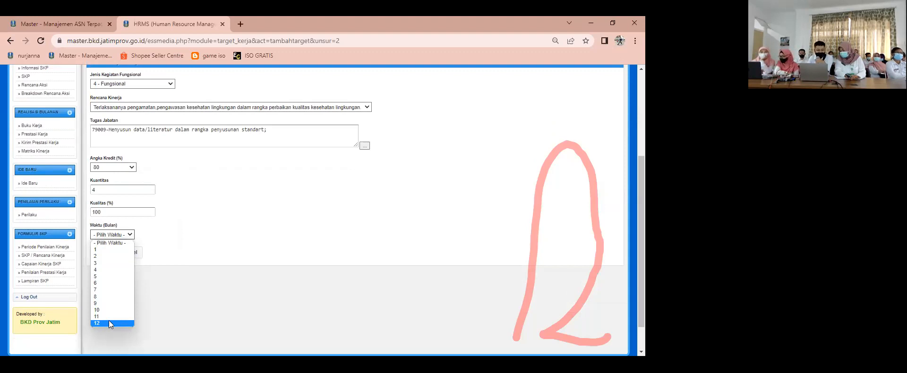
left_click(103, 269)
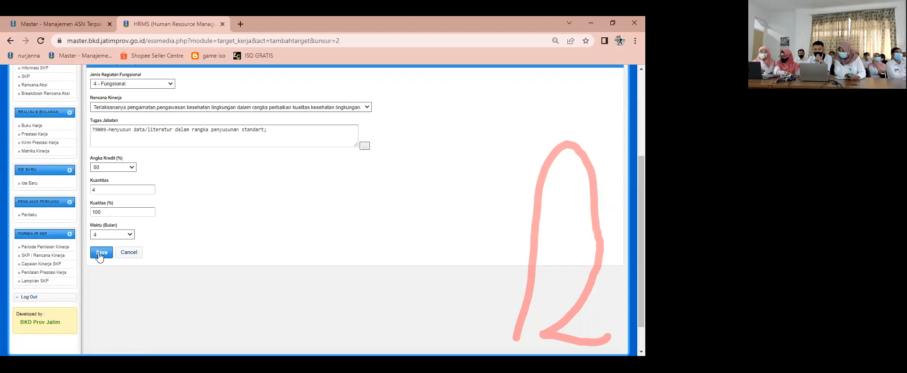
left_click(100, 255)
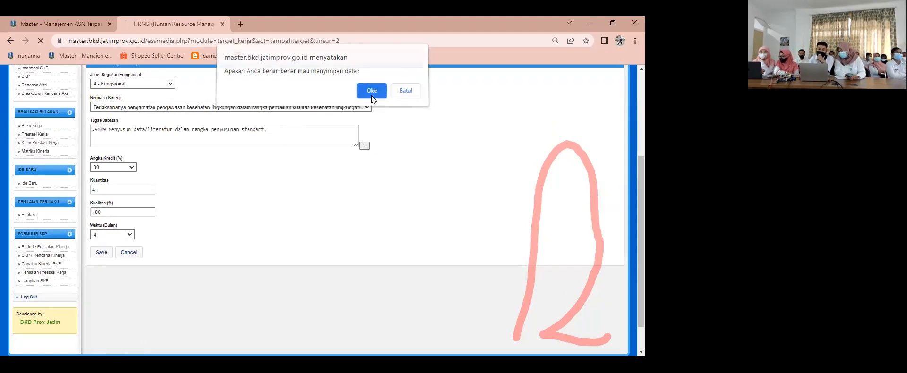
left_click(371, 94)
scroll(286, 232, "down", 5)
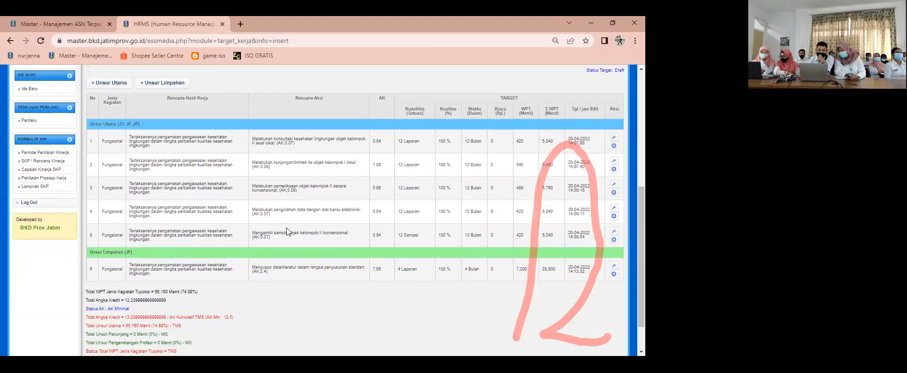
Step: Start a second Unsur Limpahan entry with 4 - Fungsional and the same kesehatan lingkungan Rencana Kinerja
left_click(162, 83)
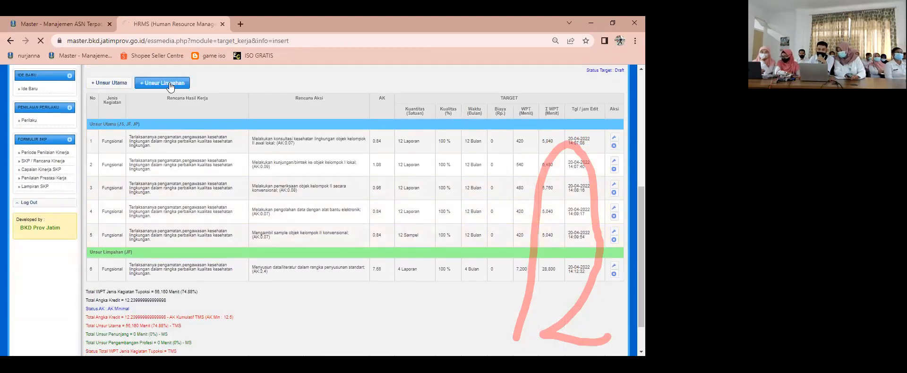
left_click(147, 225)
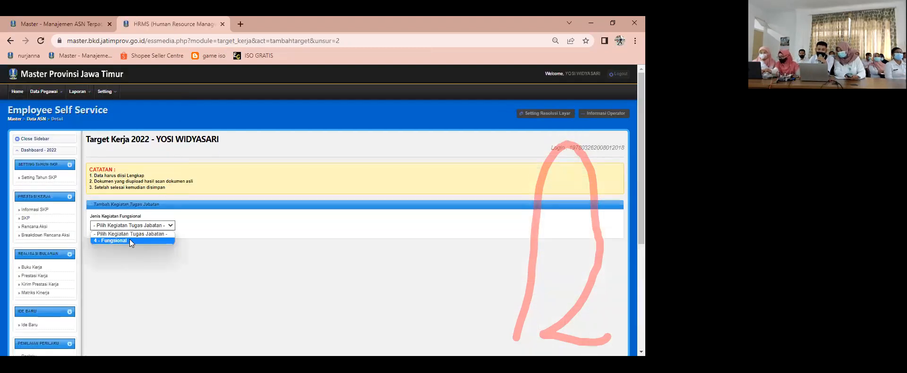
left_click(130, 239)
left_click(142, 248)
left_click(140, 258)
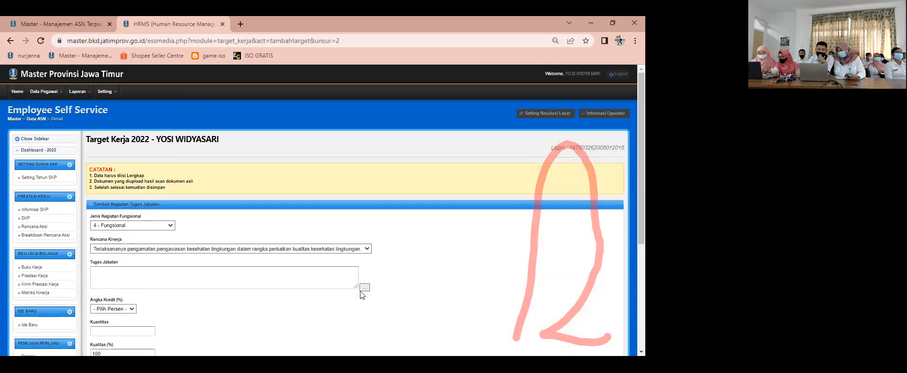
Step: Choose "79008-Menyusun rancangan petunjuk pelaksanaan/petunjuk teknis" as the second Limpahan target's Tugas Jabatan, with Angka Kredit 80% and Kuantitas 1
left_click(364, 287)
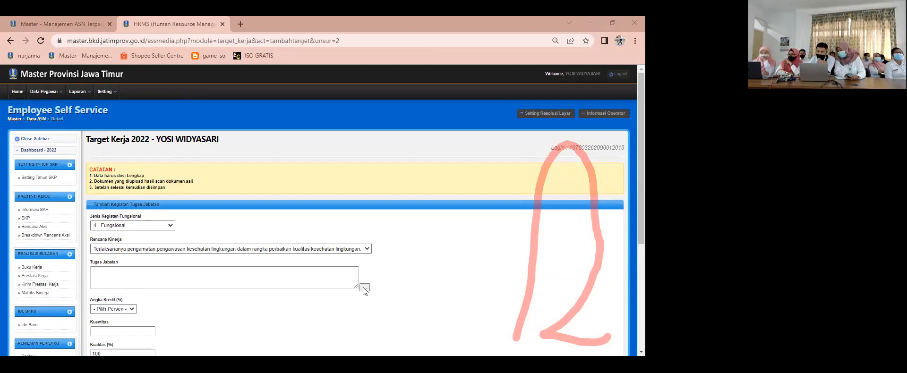
scroll(276, 268, "down", 2)
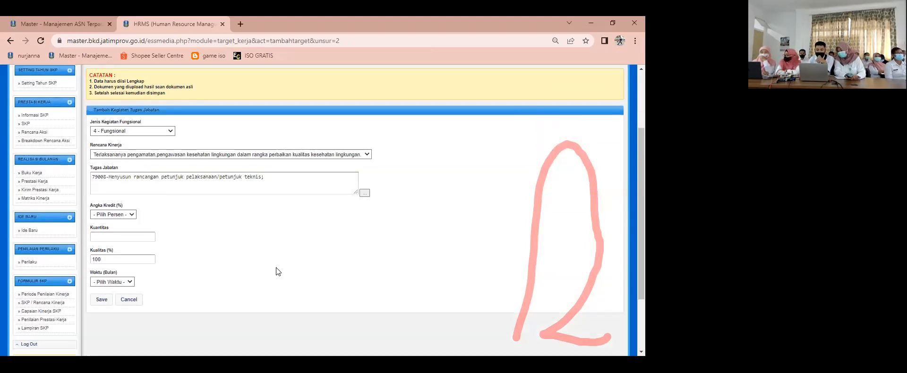
left_click(133, 215)
left_click(110, 230)
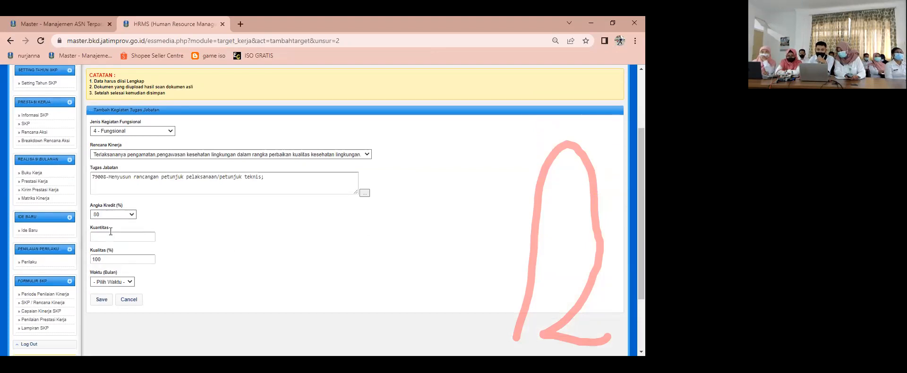
left_click(115, 237)
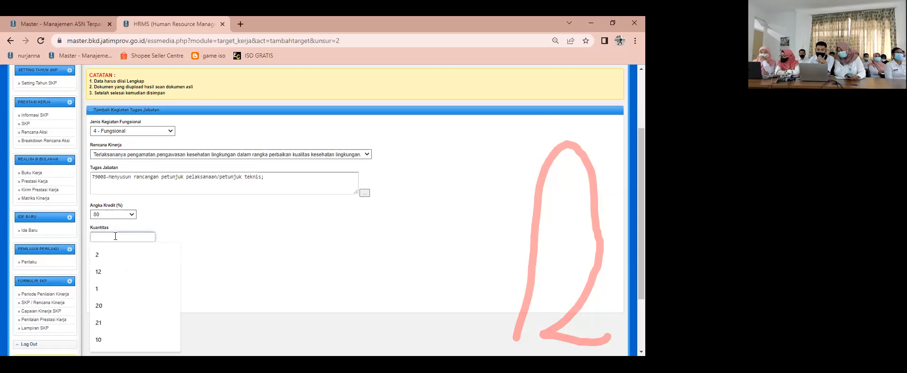
left_click(102, 286)
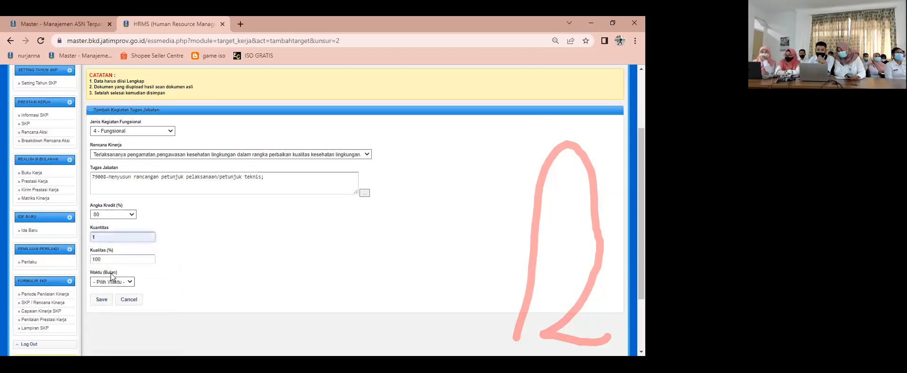
Step: Set the rancangan petunjuk target's Waktu (Bulan) to 1, save the entry and check the totals beneath the target list
left_click(112, 282)
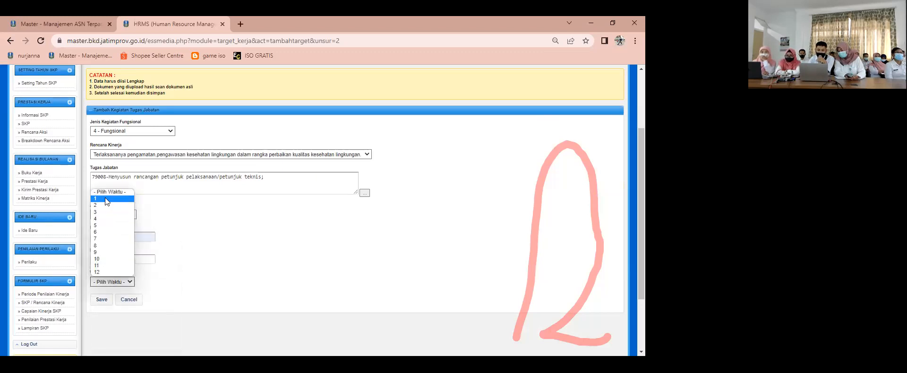
left_click(104, 197)
left_click(109, 298)
left_click(371, 91)
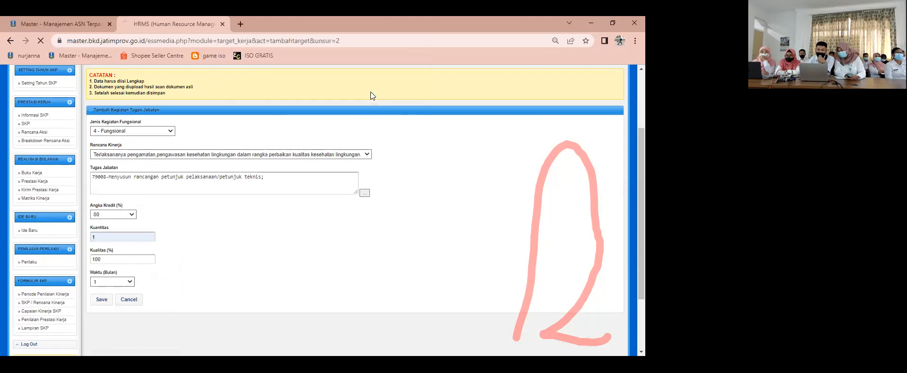
scroll(370, 224, "down", 6)
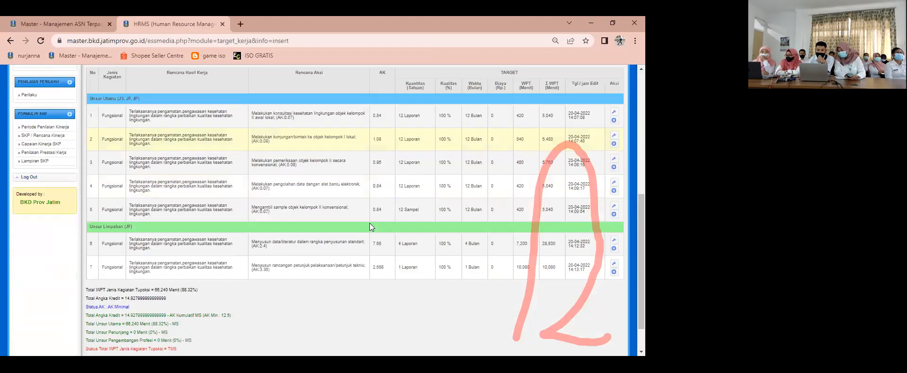
scroll(370, 223, "down", 1)
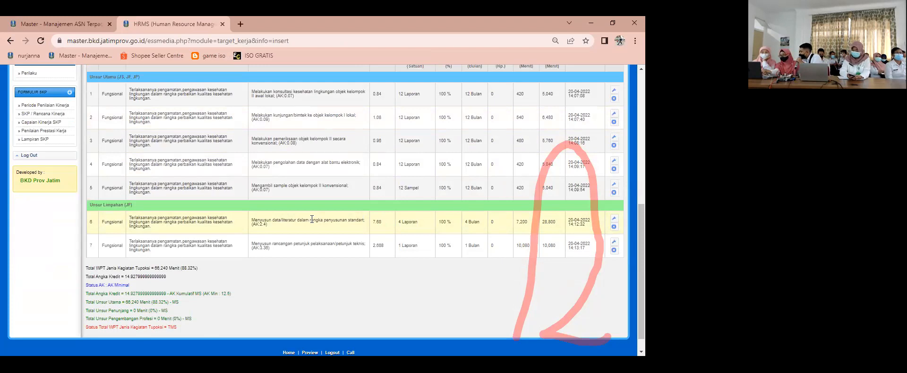
scroll(293, 227, "up", 3)
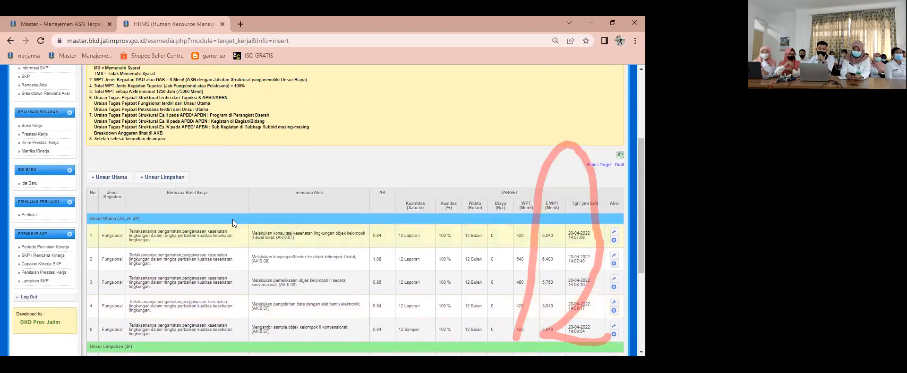
left_click(117, 181)
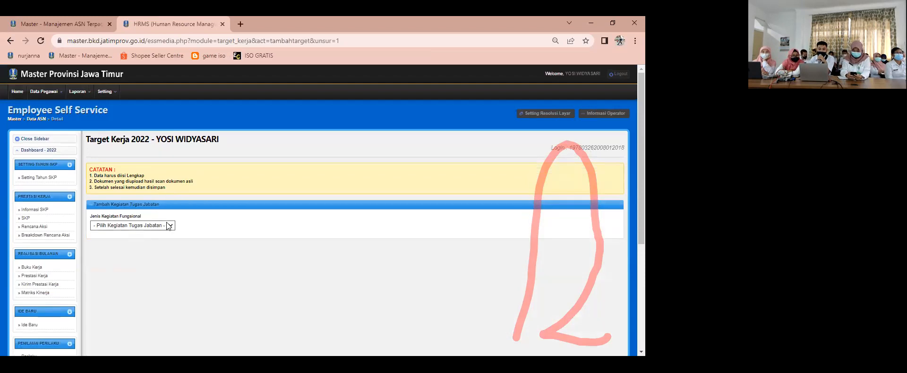
left_click(169, 226)
left_click(7, 41)
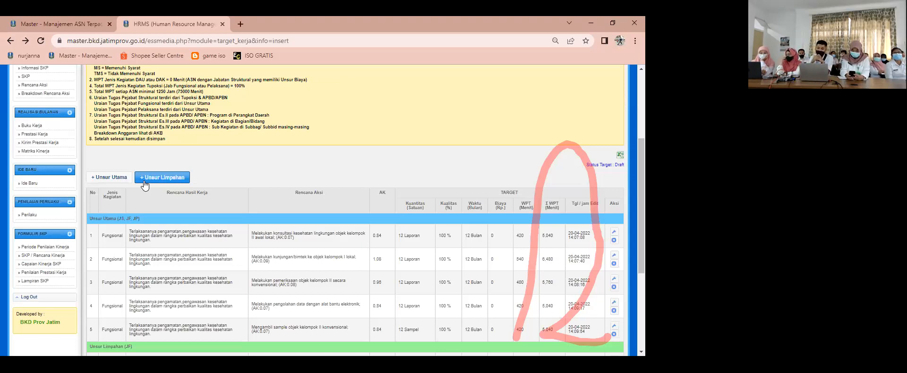
Step: Set the Menyusun rancangan petunjuk pelaksanaan/petunjuk teknis target's Kuantitas to 3, save the change and check the totals
scroll(203, 208, "down", 2)
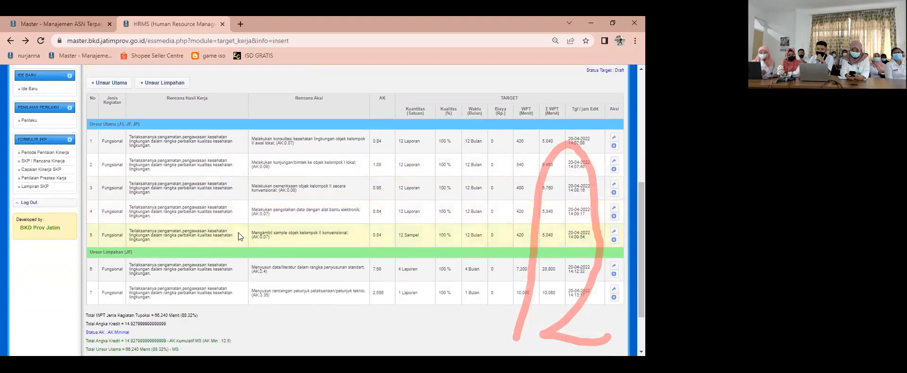
scroll(257, 265, "down", 1)
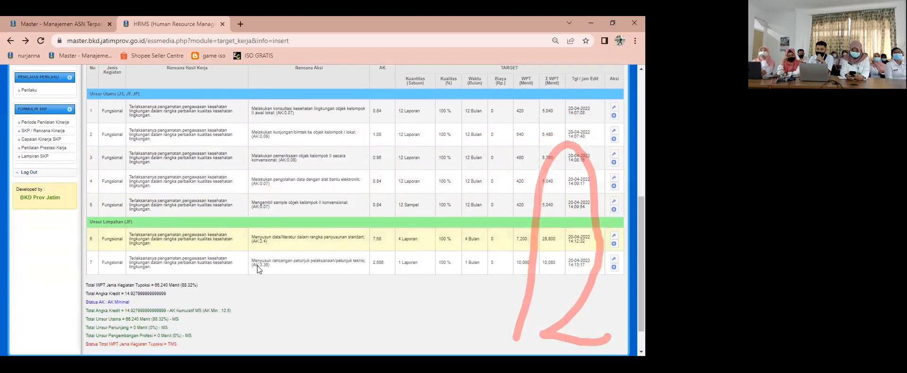
scroll(257, 266, "down", 1)
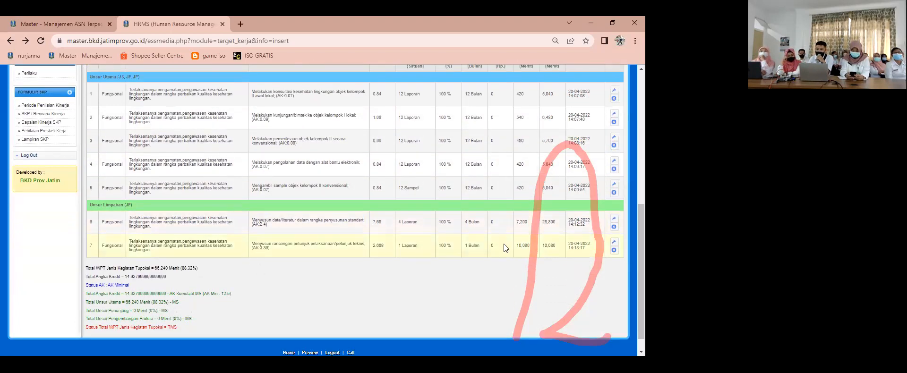
left_click(613, 242)
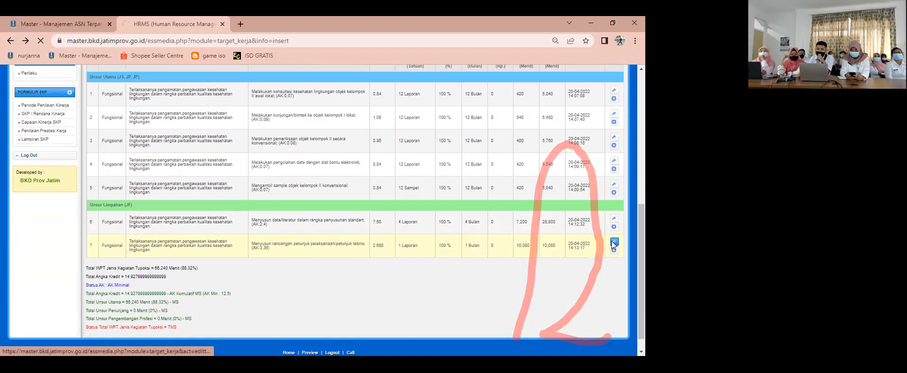
scroll(260, 260, "down", 3)
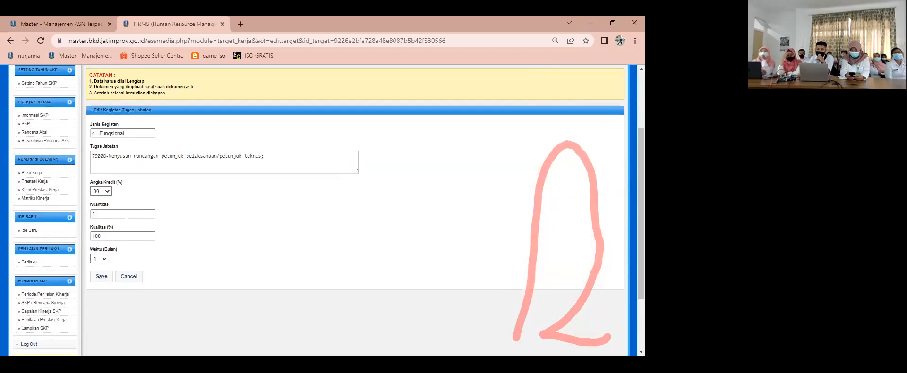
double_click(126, 215)
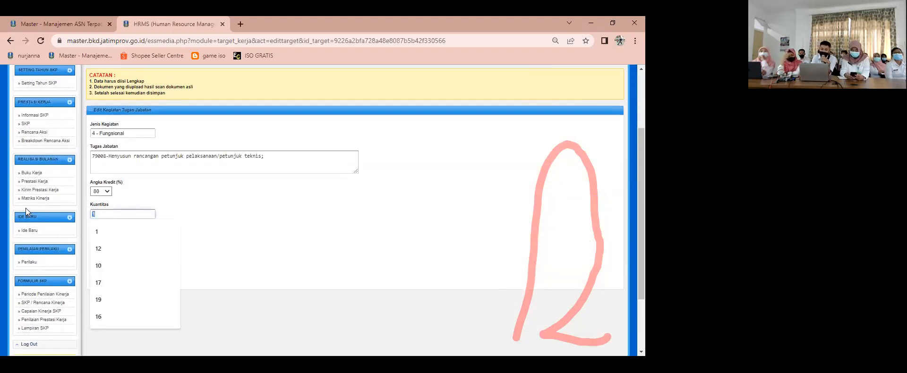
type("3")
left_click(102, 260)
left_click(102, 277)
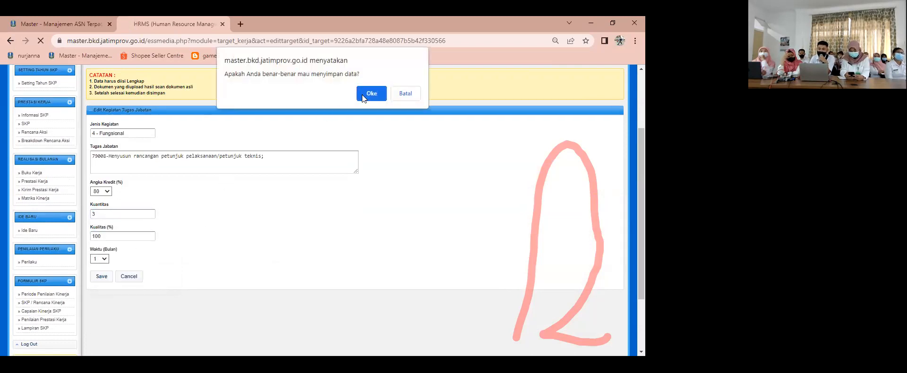
left_click(365, 94)
scroll(395, 223, "down", 10)
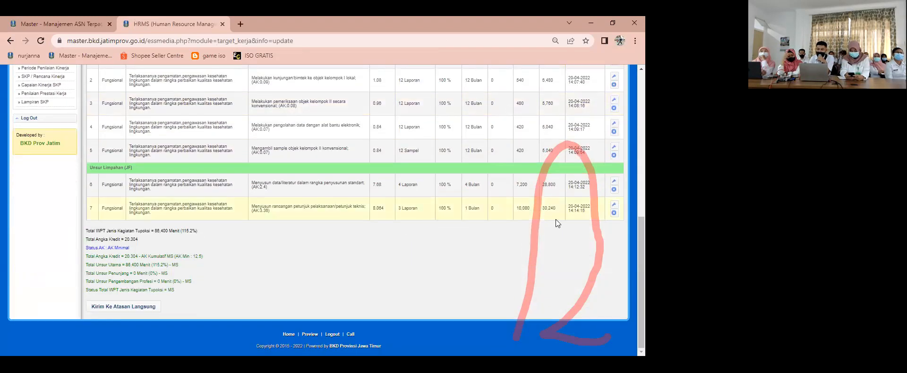
Step: Set the rancangan petunjuk target's Kuantitas to 2, save the change and review the totals beneath the target list
left_click(613, 204)
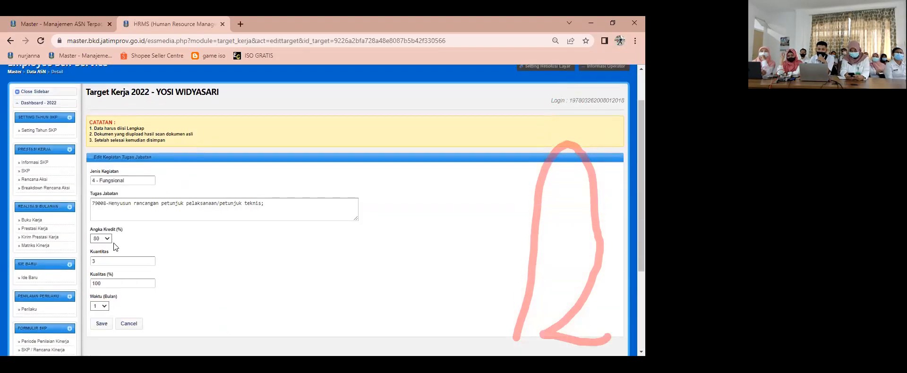
double_click(114, 261)
type("2")
left_click(102, 324)
left_click(372, 89)
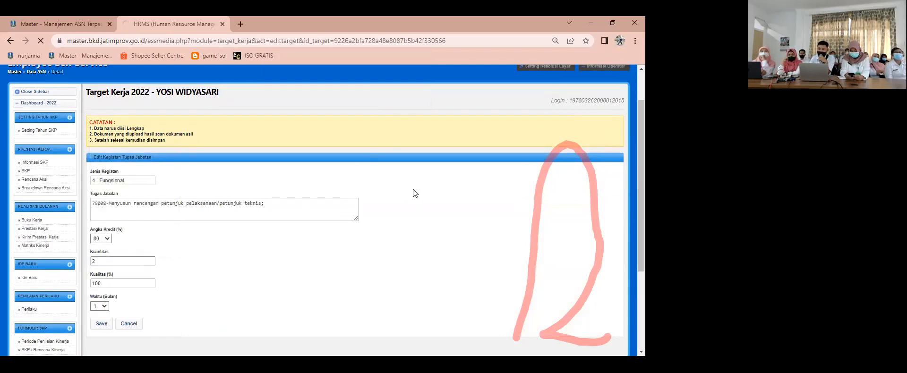
scroll(392, 236, "down", 5)
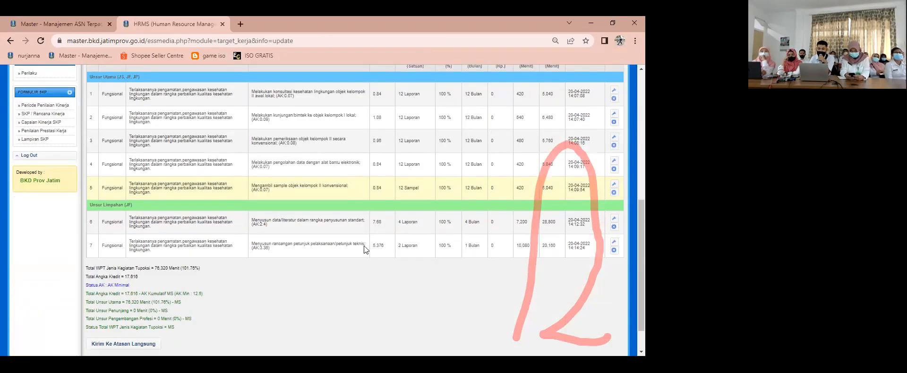
scroll(364, 246, "down", 1)
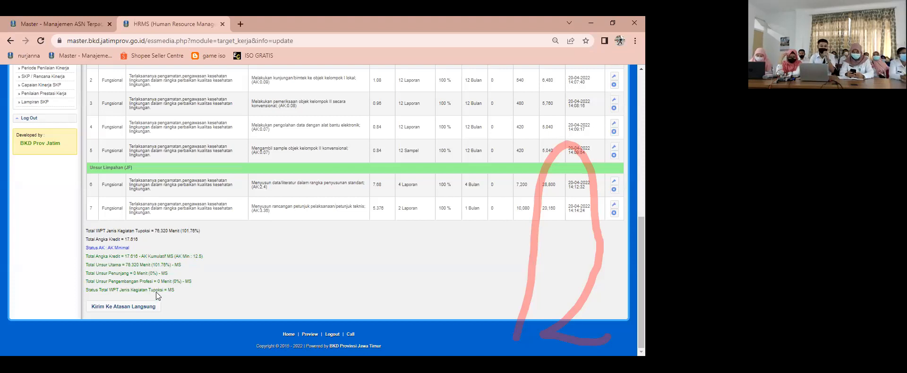
Step: Submit the completed target list to the direct supervisor and check its Status Target and Verifikasi Atasan
left_click(136, 310)
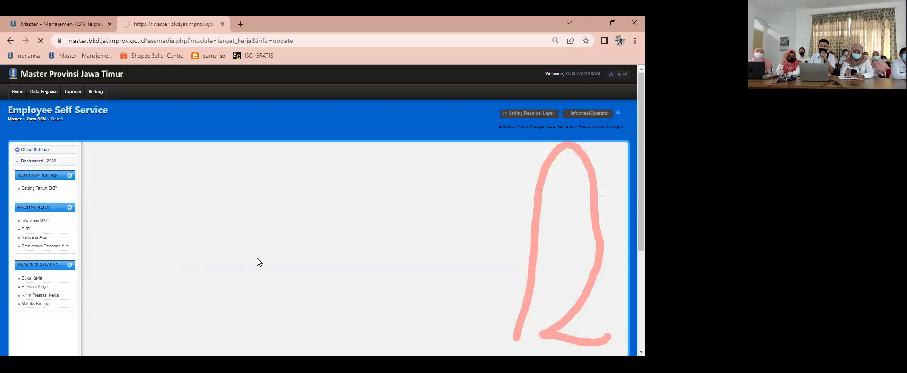
scroll(267, 266, "down", 3)
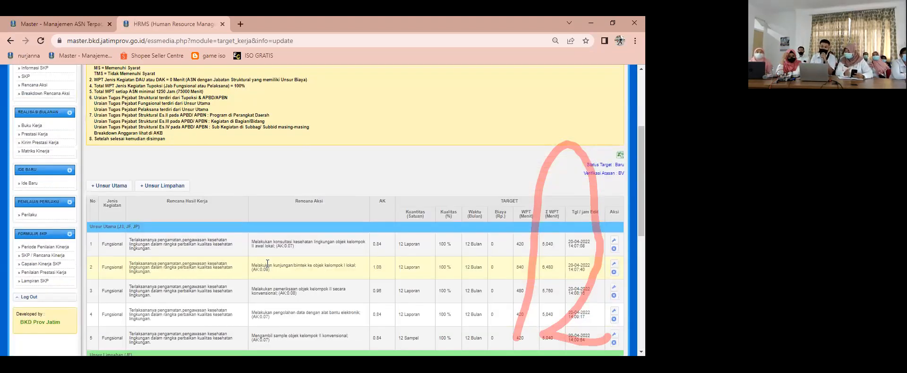
scroll(379, 244, "down", 3)
scroll(492, 250, "up", 4)
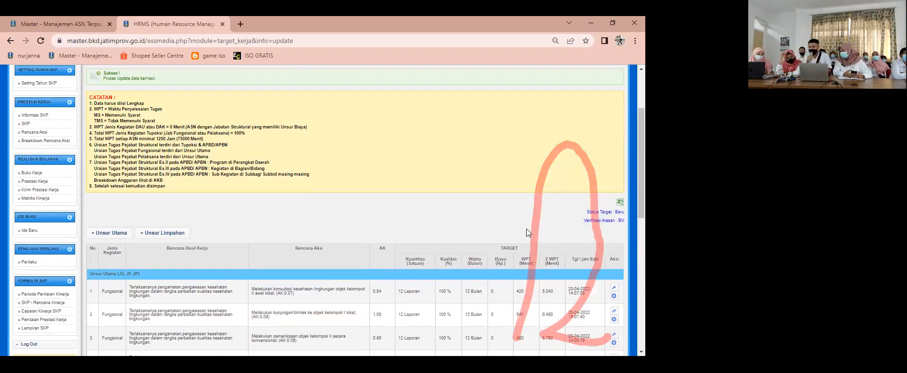
scroll(526, 228, "down", 1)
scroll(526, 228, "up", 1)
scroll(526, 229, "up", 3)
scroll(526, 229, "up", 4)
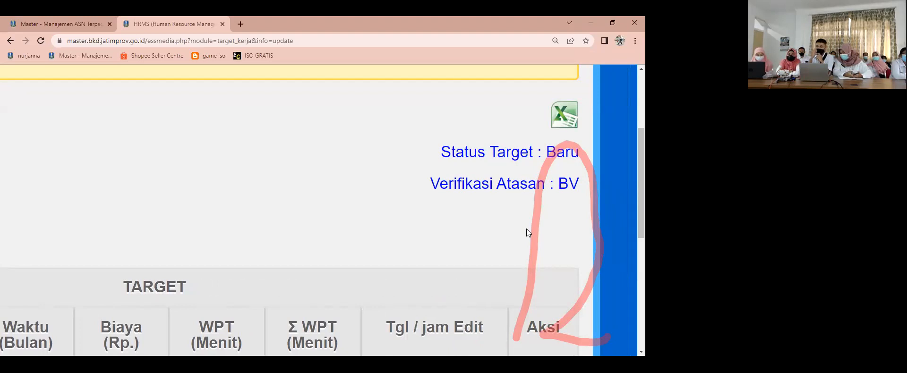
scroll(526, 233, "up", 5)
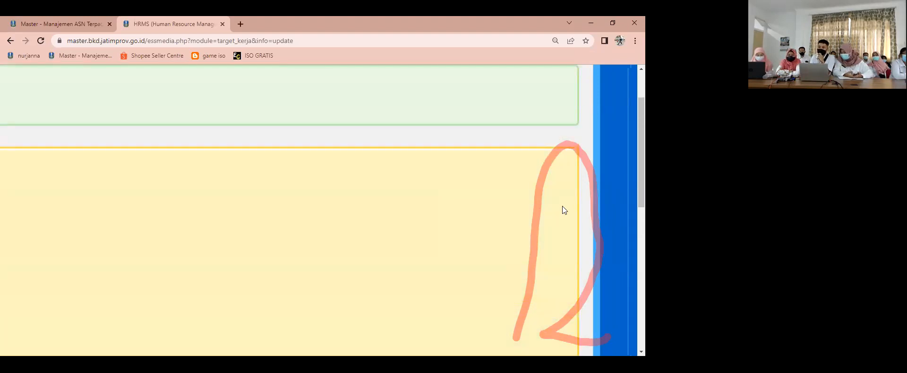
scroll(586, 200, "down", 5)
scroll(623, 165, "up", 1)
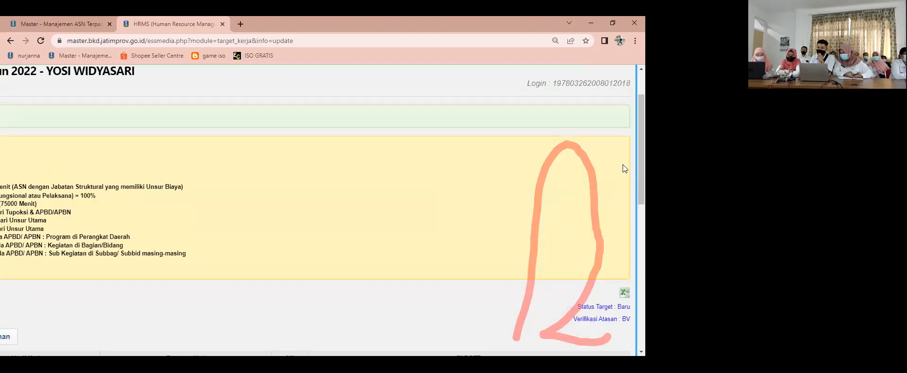
Step: Log out of the employee's account and dismiss the logout notice
scroll(623, 164, "up", 3)
left_click(628, 81)
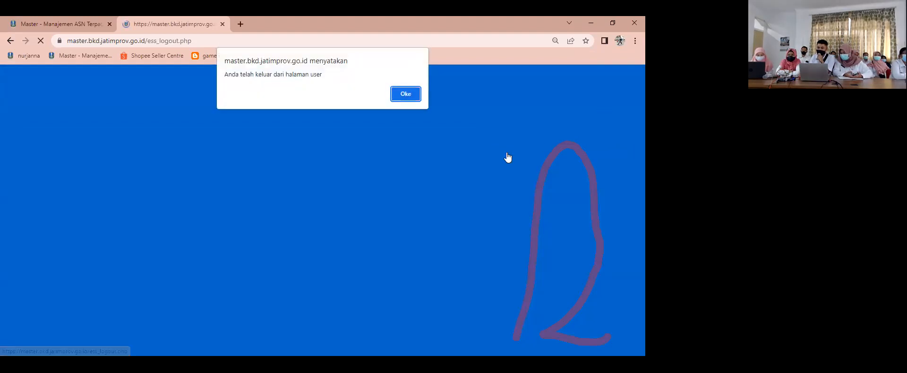
left_click(405, 94)
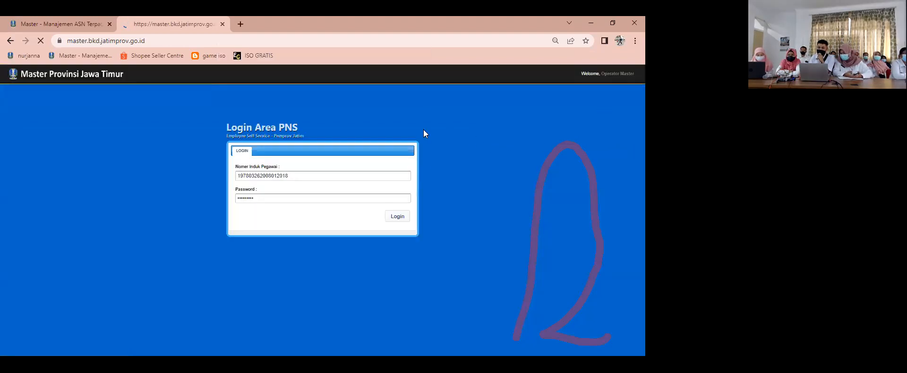
Step: Log in to the supervisor's account by entering their employee number (NIP) and saved account password
double_click(307, 174)
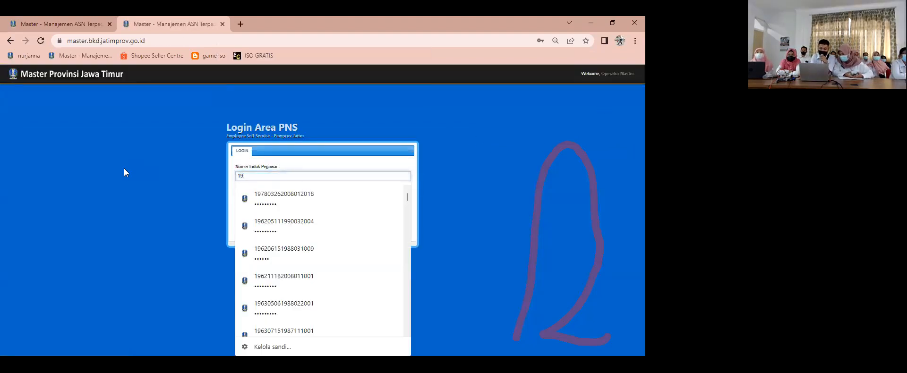
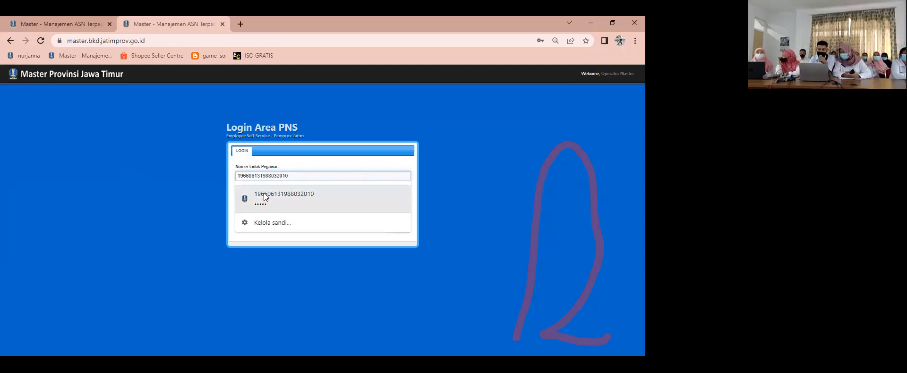
left_click(285, 198)
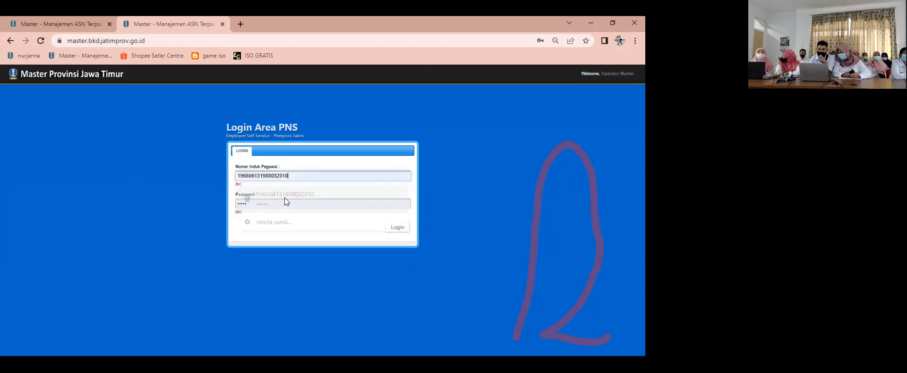
left_click(399, 230)
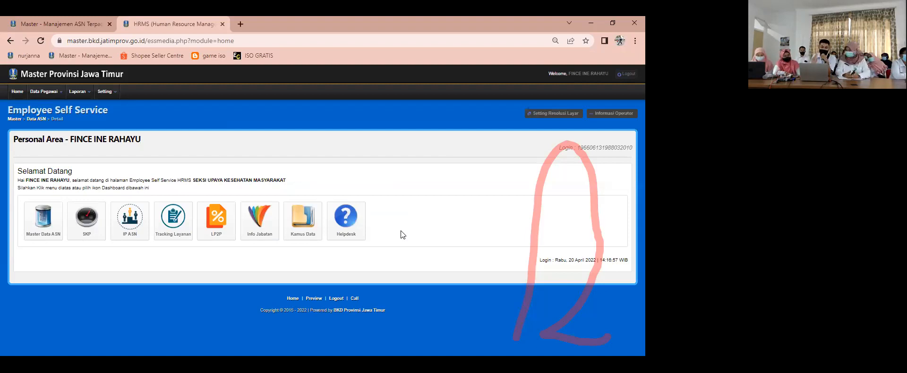
Step: Open the SKP module, view the supervisor's own Rencana Aksi, and go to the Penilai Kinerja area for subordinates
left_click(82, 224)
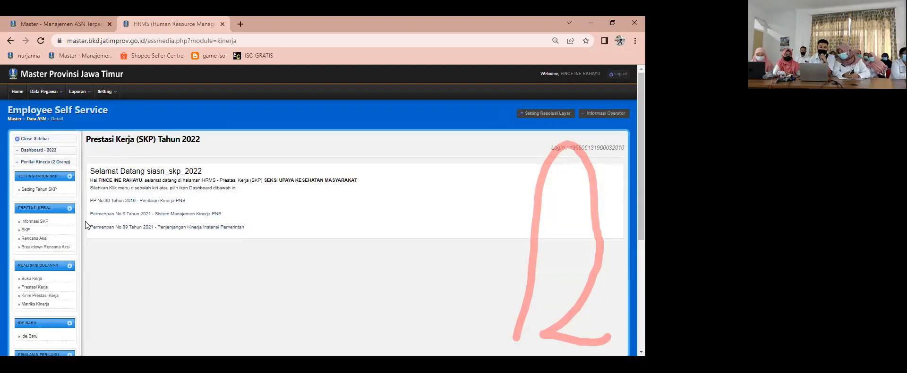
left_click(35, 238)
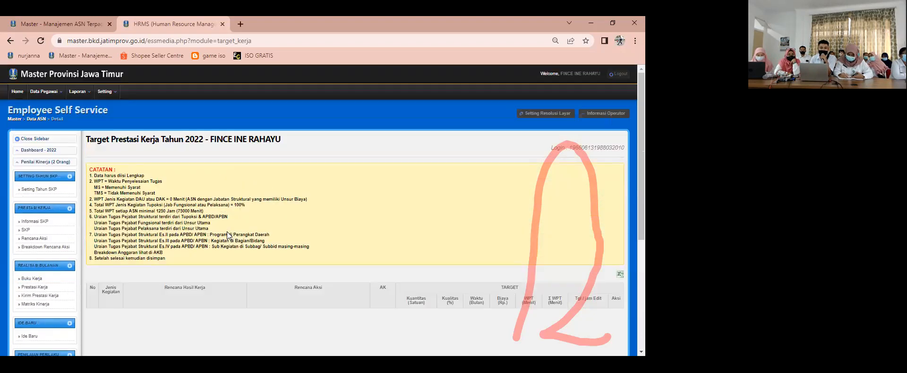
left_click(50, 159)
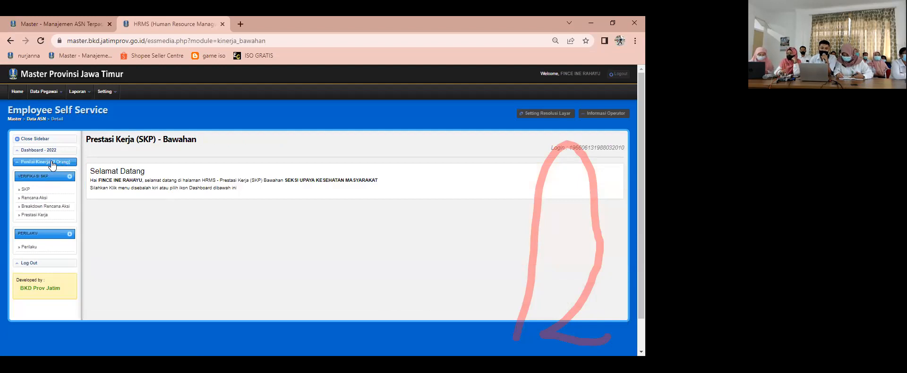
Step: Open the subordinate's 2022 target list under Rencana Aksi verification, set Catatan Target SKP to Setuju, and process the approval
left_click(36, 201)
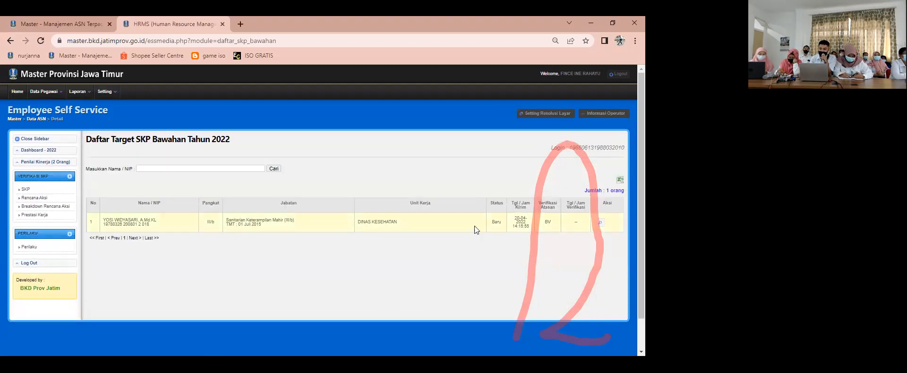
left_click(600, 223)
scroll(426, 225, "down", 2)
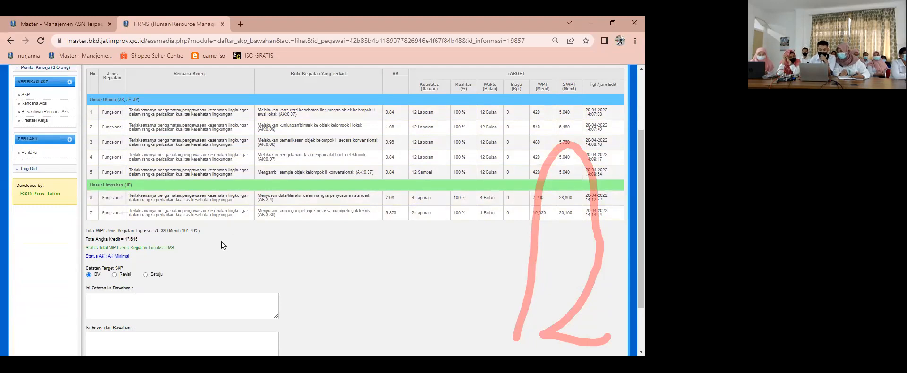
left_click(146, 274)
scroll(150, 273, "down", 2)
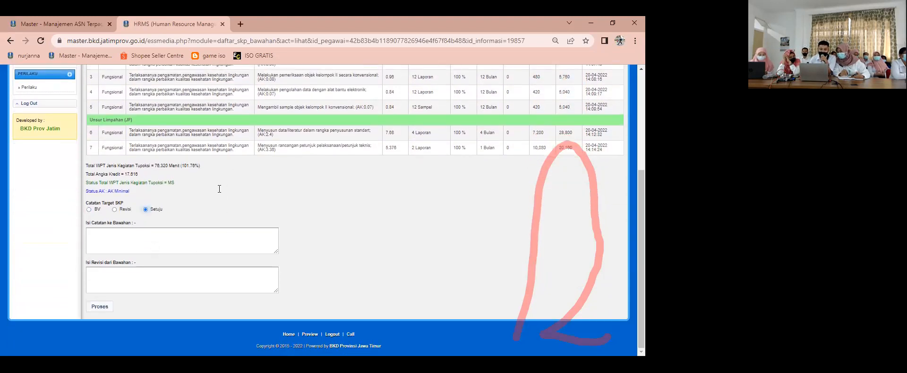
left_click(98, 306)
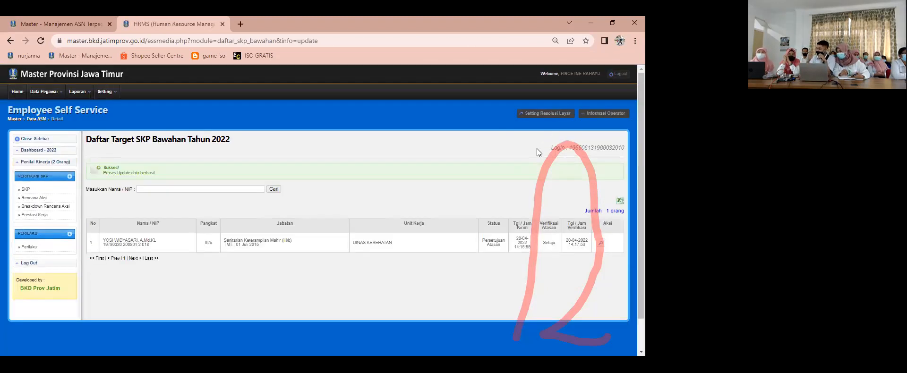
Step: Log out of the supervisor's account and log back in to the employee's account with their employee number (NIP) and saved account password
left_click(616, 76)
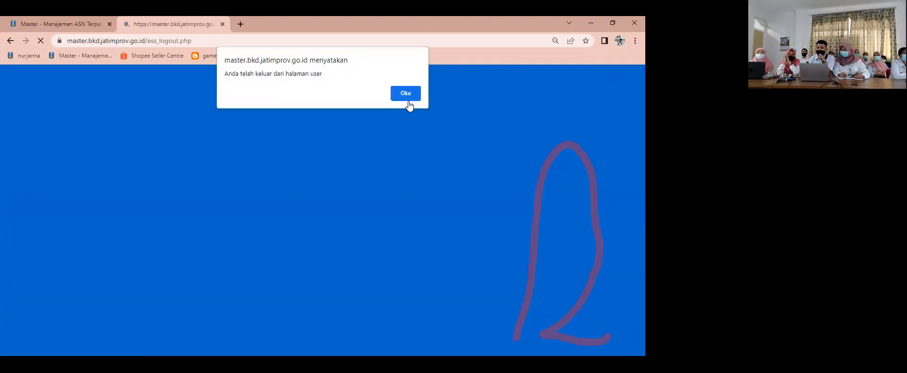
left_click(408, 101)
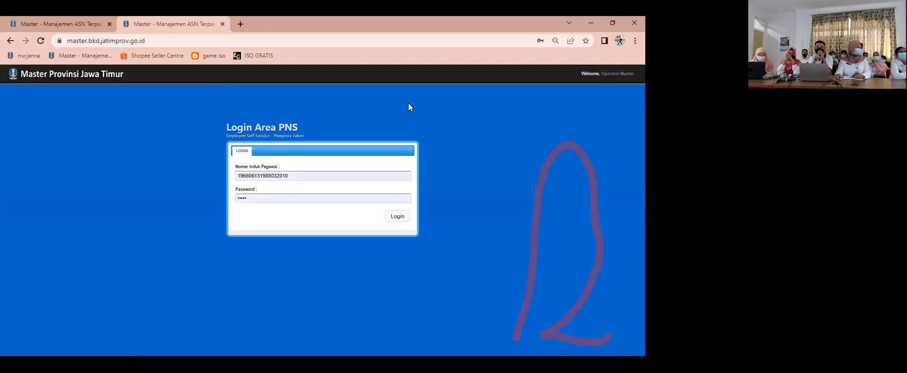
left_click(320, 174)
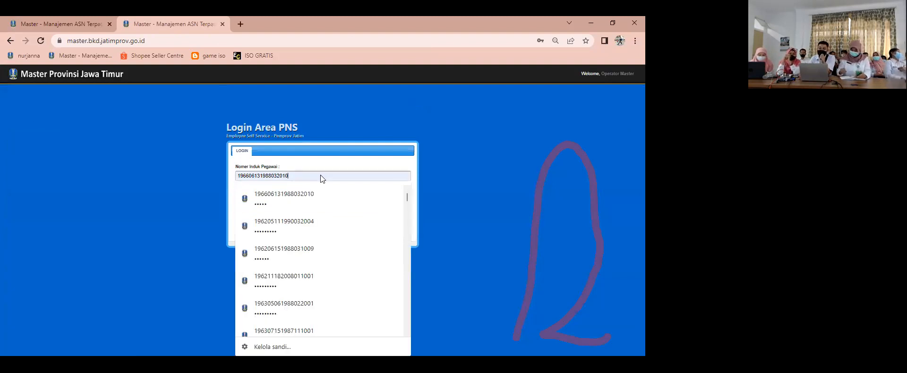
left_click_drag(314, 177, 205, 167)
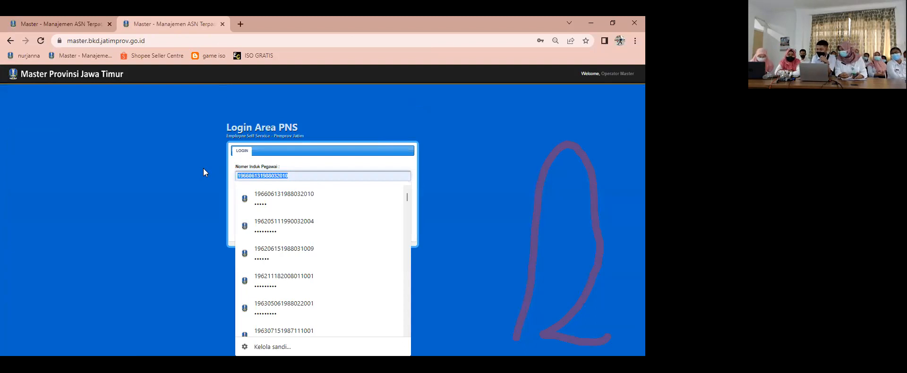
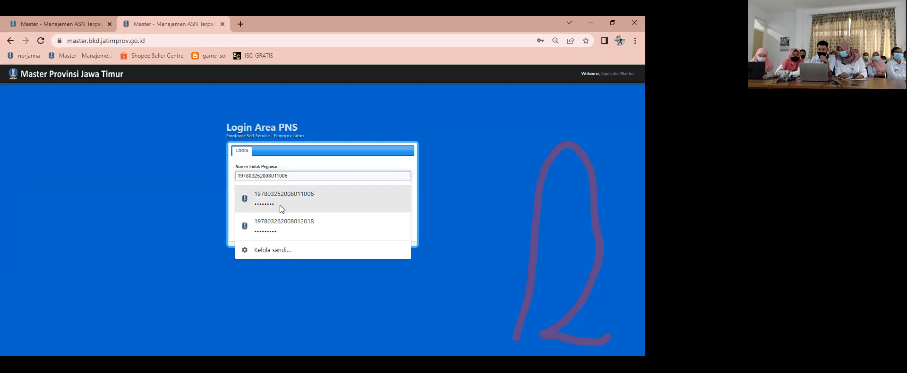
left_click(282, 225)
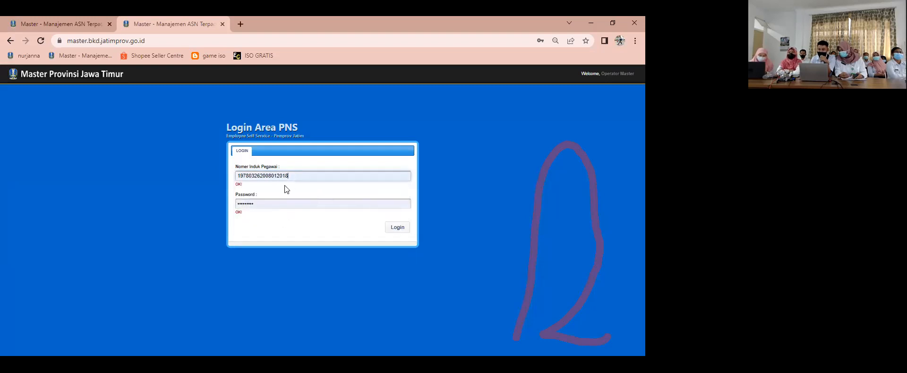
left_click(397, 227)
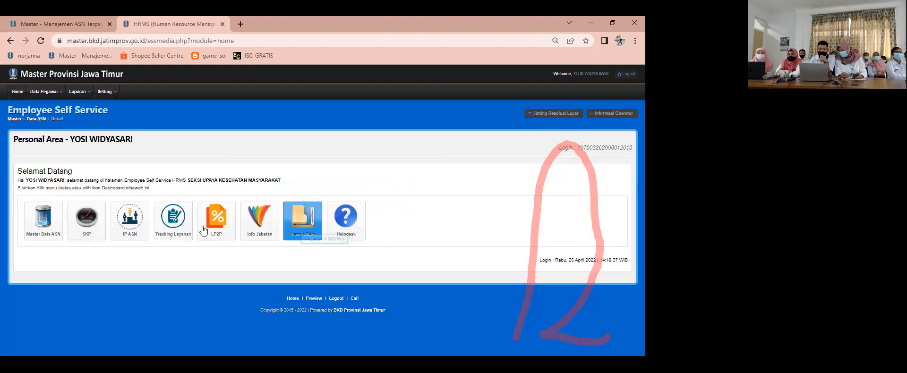
Step: Open the employee's SKP module and check the status and Verifikasi Atasan of the SKP and Rencana Aksi lists
left_click(94, 222)
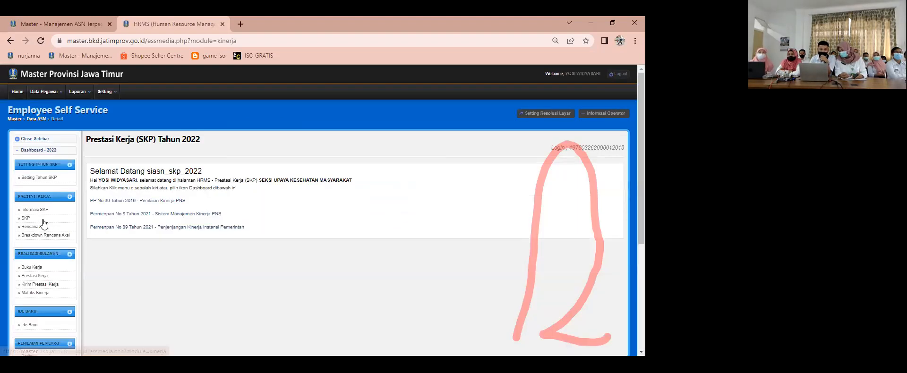
scroll(30, 176, "down", 1)
left_click(30, 172)
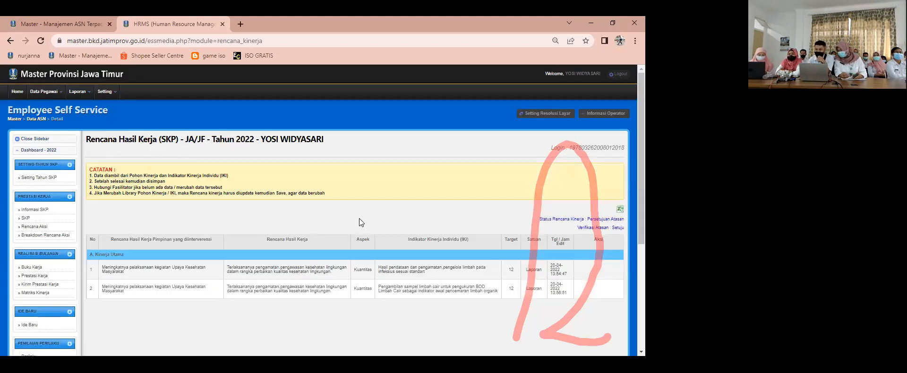
scroll(327, 227, "down", 1)
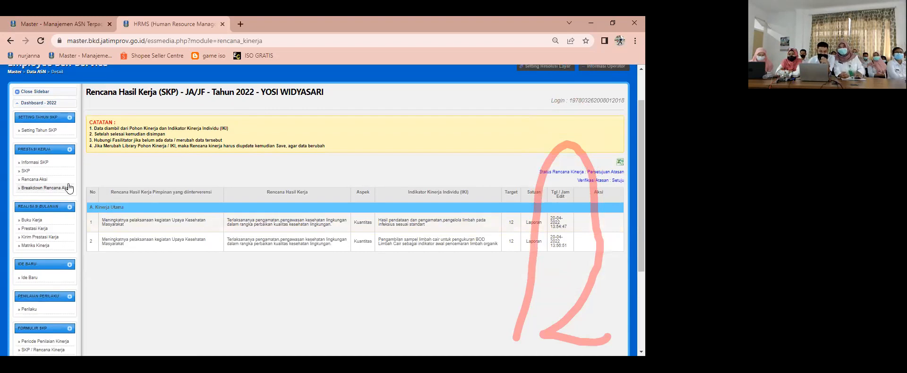
left_click(47, 181)
scroll(323, 216, "down", 5)
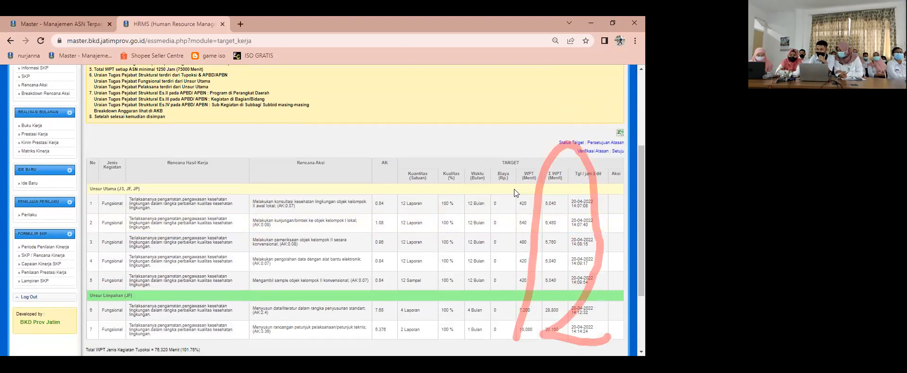
scroll(447, 197, "up", 1)
scroll(446, 213, "down", 5)
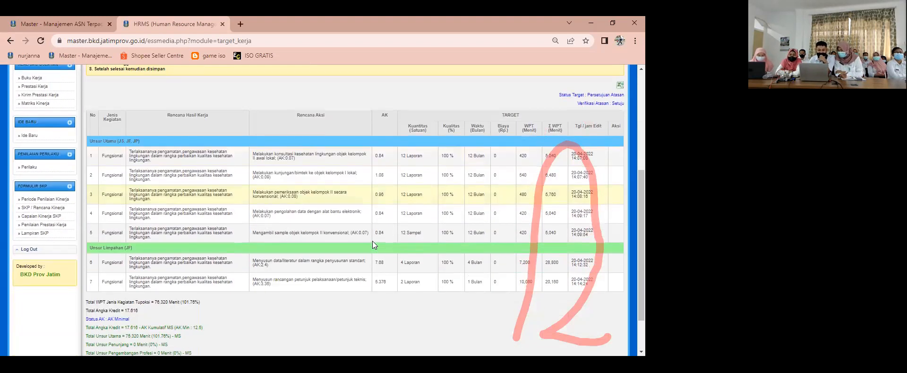
scroll(310, 227, "up", 8)
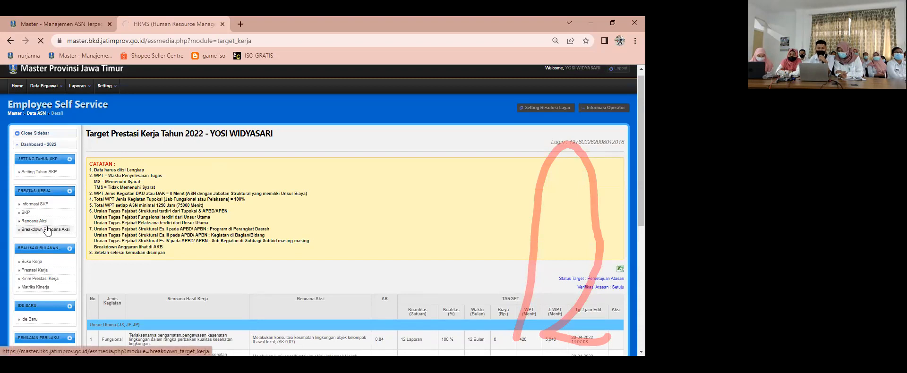
Step: Open the Breakdown Rencana Aksi form for the first target, the konsultasi kesehatan lingkungan activity, ready for its Bulan Januari quantity
left_click(46, 229)
scroll(240, 242, "down", 3)
scroll(240, 242, "up", 3)
scroll(240, 242, "up", 1)
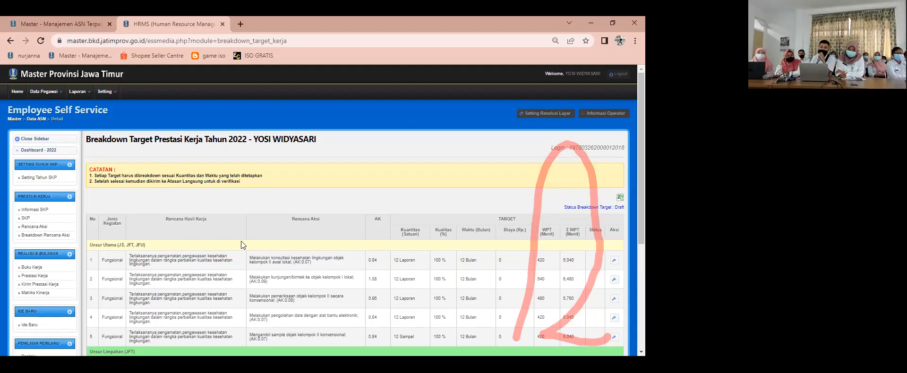
scroll(241, 241, "down", 1)
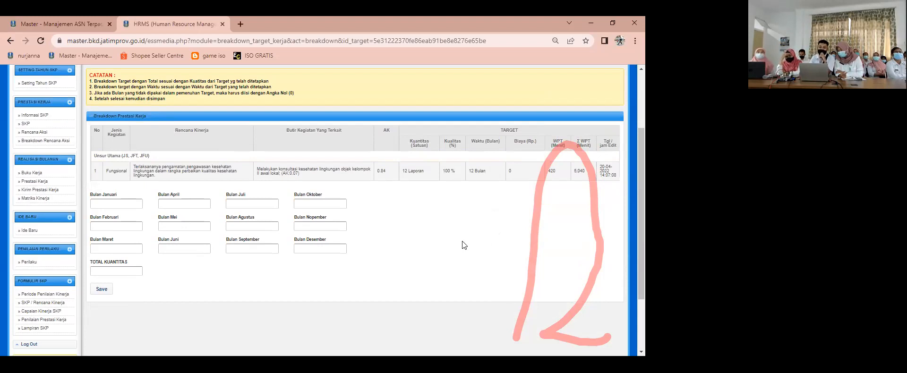
left_click(130, 204)
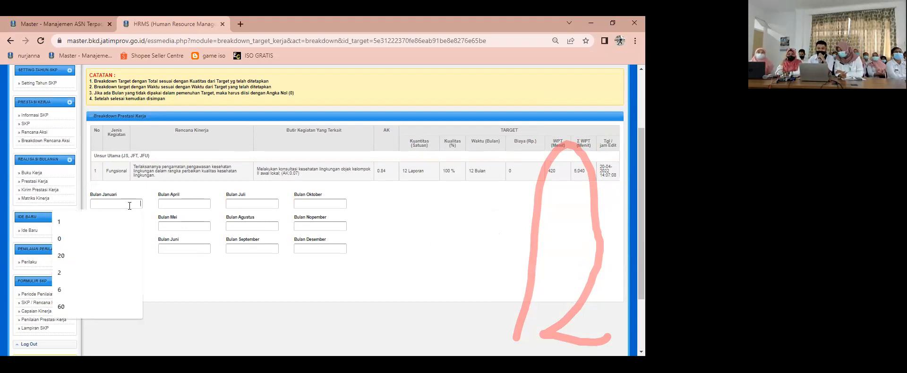
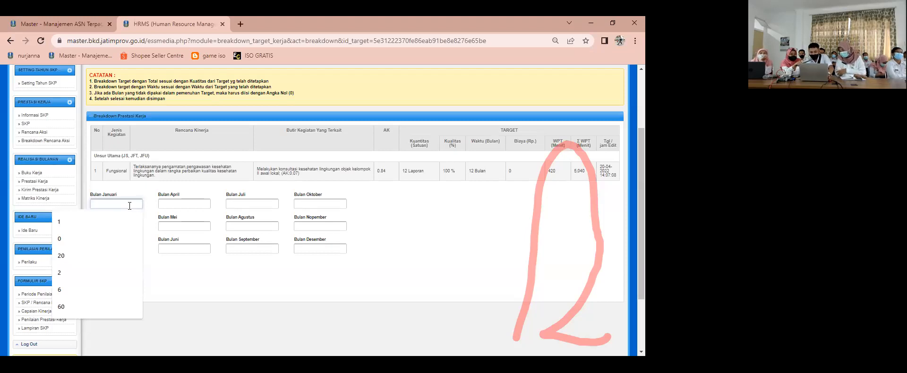
Step: Set the konsultasi kesehatan lingkungan target's quantity to 1 for every month from Januari to Desember and save the breakdown
type("1")
key("Tab")
type("1")
key("Tab")
type("1")
key("Tab")
key("1")
key("Tab")
key("1")
key("Tab")
key("1")
key("Tab")
key("1")
key("Tab")
key("1")
key("Tab")
type("1")
key("Tab")
type("1")
key("Tab")
type("1")
key("Tab")
type("1")
key("Tab")
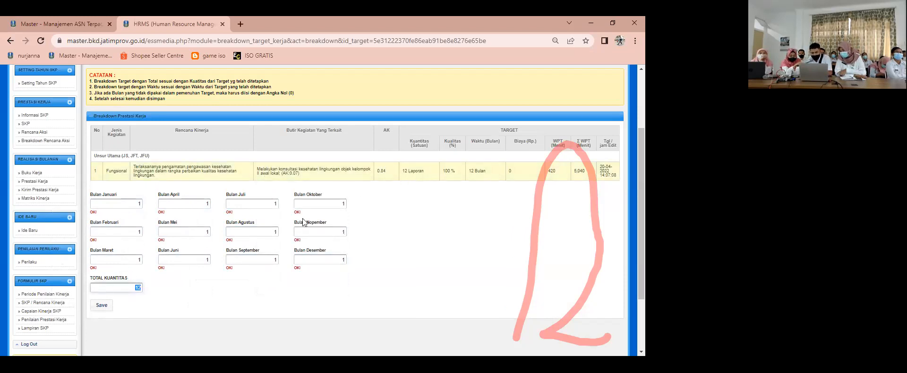
left_click(102, 310)
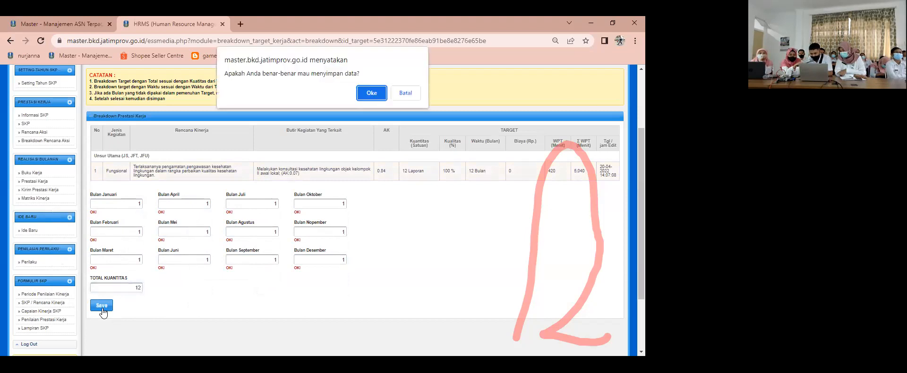
left_click(370, 92)
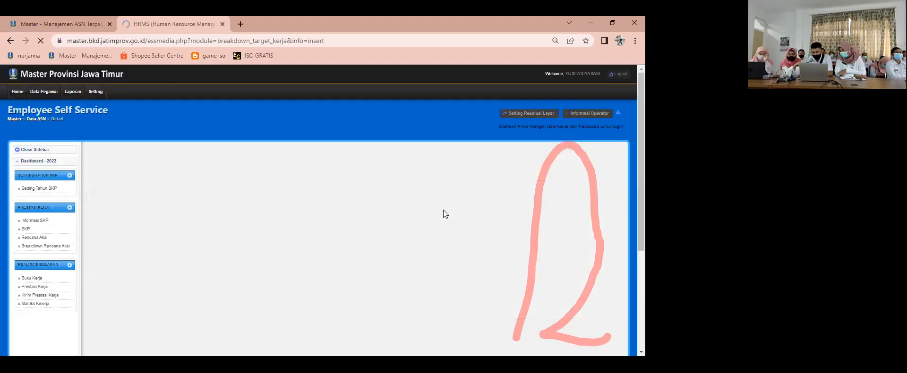
Step: Break down the second target, kunjungan/bimtek ke objek kelompok I lokal, as 1 for each of the twelve months and save it
scroll(567, 225, "down", 2)
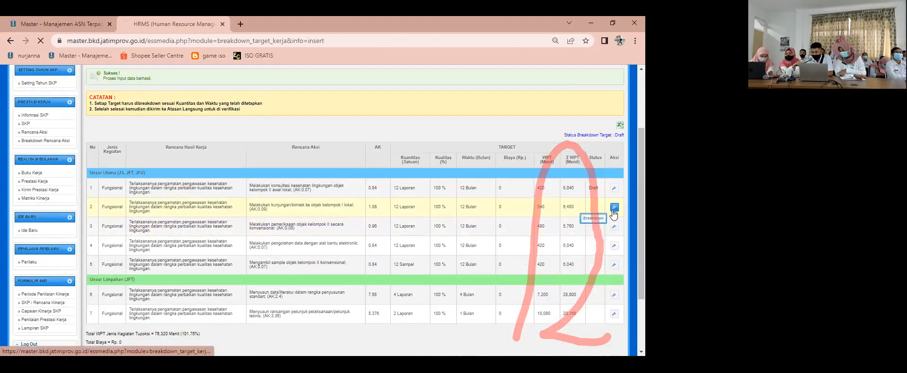
left_click(614, 208)
scroll(176, 218, "down", 1)
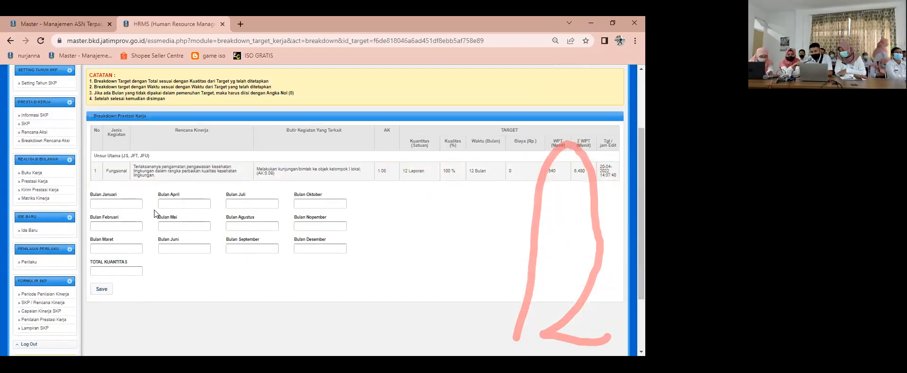
left_click(133, 203)
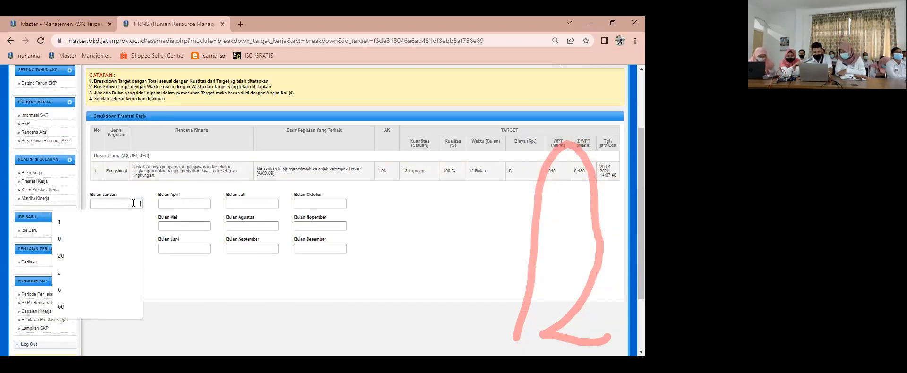
type("1")
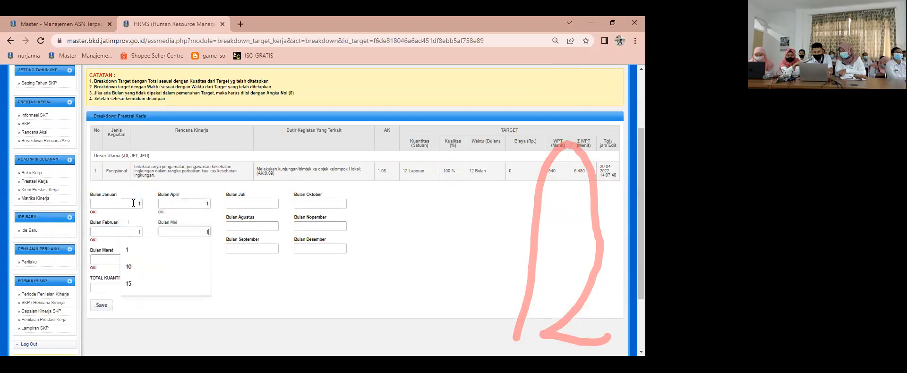
type("\t1\t1\t1\t1\t1\t1\t1\t1\t1\t1\t1")
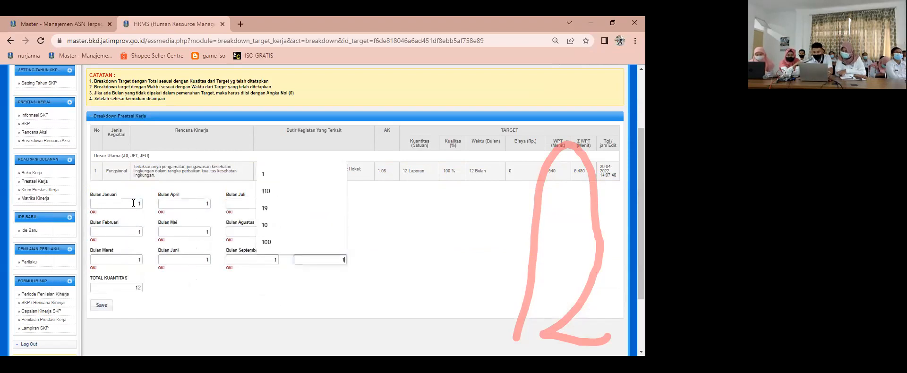
left_click(102, 306)
left_click(373, 93)
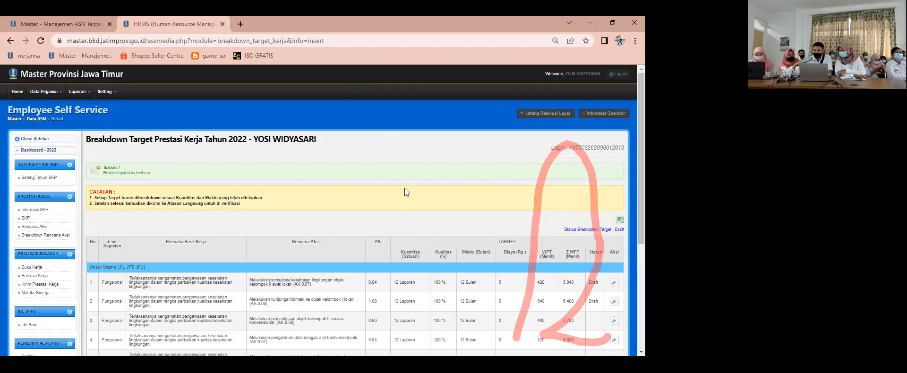
Step: Break down the third target, pemeriksaan objek kelompok II secara konvensional, as 1 for each of the twelve months and save it
scroll(403, 189, "down", 2)
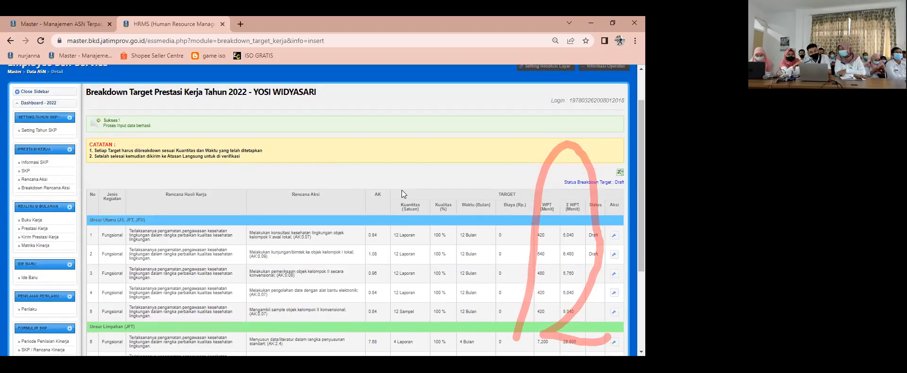
scroll(543, 248, "down", 2)
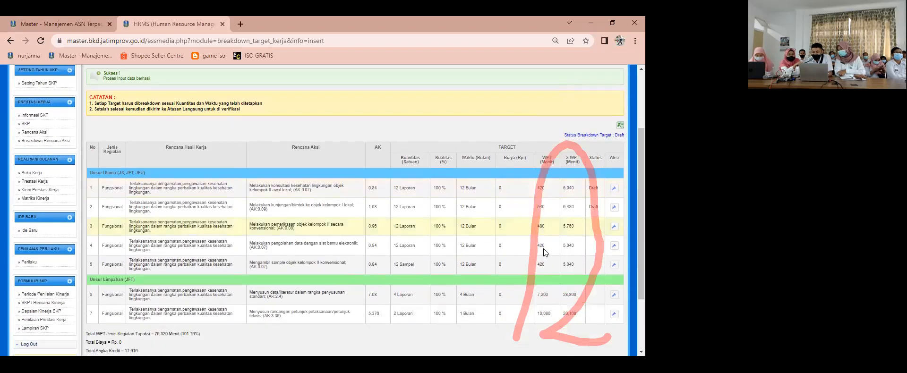
left_click(613, 227)
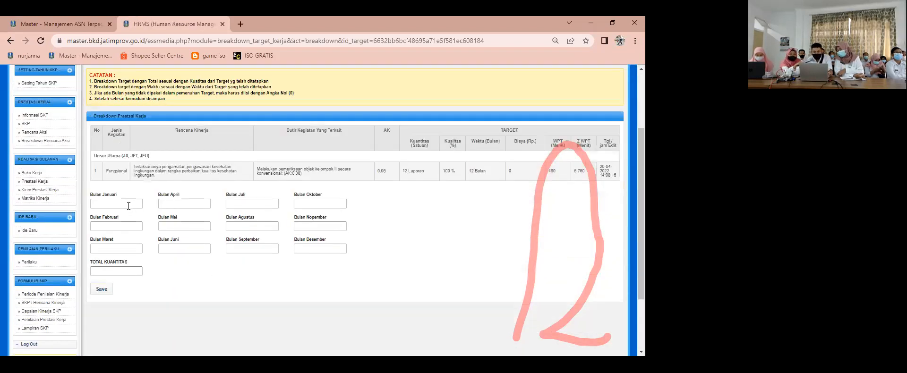
left_click(132, 204)
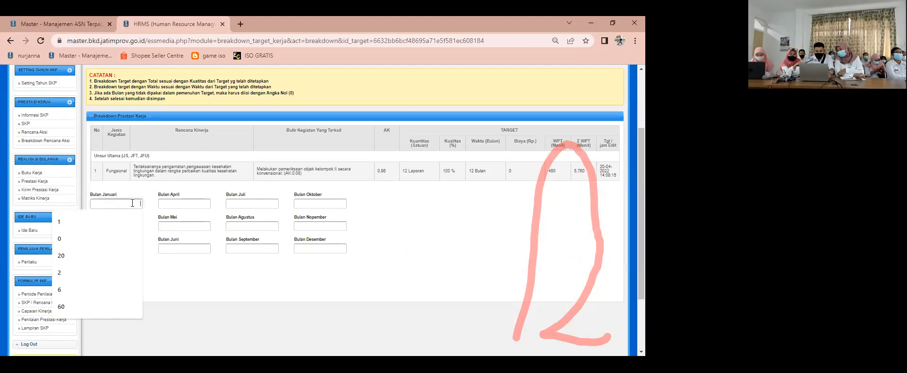
type("1")
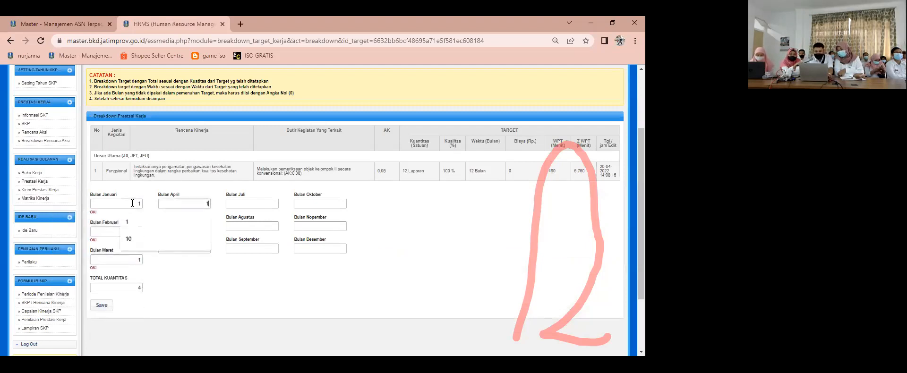
type("\t1\t1\t1\t1\t1\t1\t1\t1\t1\t1\t1")
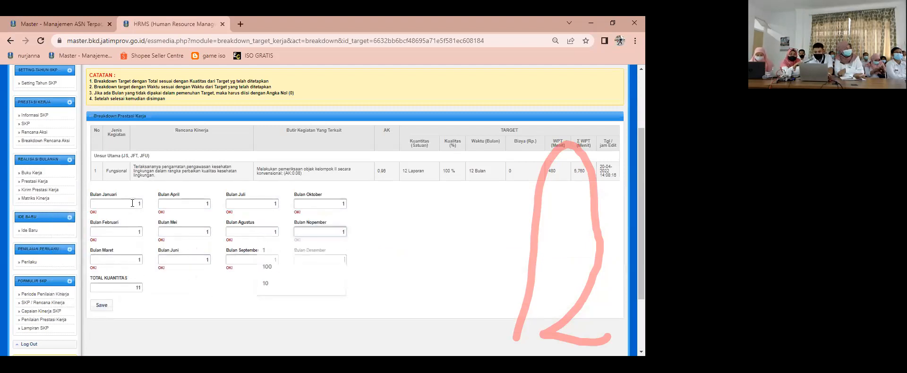
left_click(101, 305)
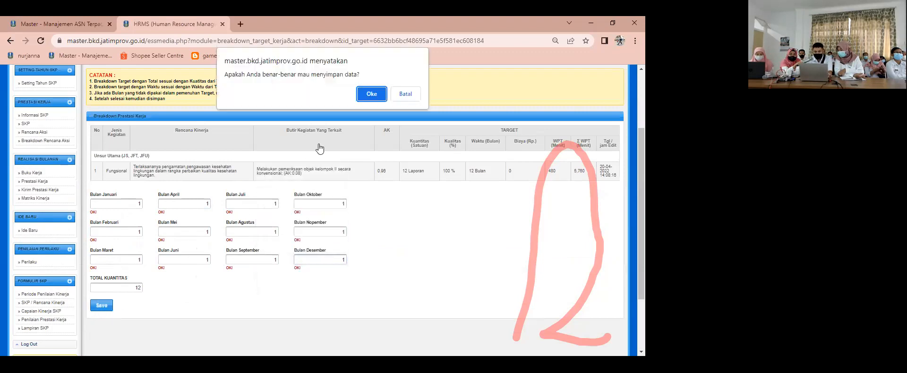
left_click(370, 94)
Step: Break down the fourth target, pengolahan data dengan alat bantu elektronik, as 1 for each of the twelve months and save it
scroll(427, 238, "down", 5)
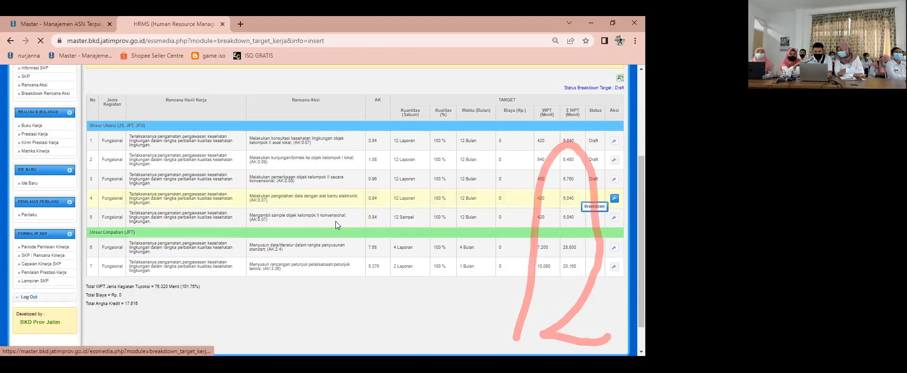
left_click(615, 199)
scroll(132, 206, "down", 1)
scroll(131, 206, "down", 1)
left_click(131, 207)
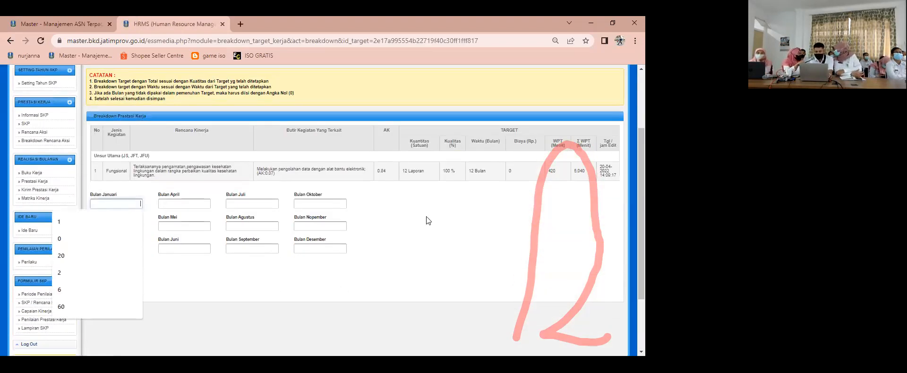
type("1\t1\t1\t1\t1\t1\t1\t1\t1\t1\t1\t1")
key("Tab")
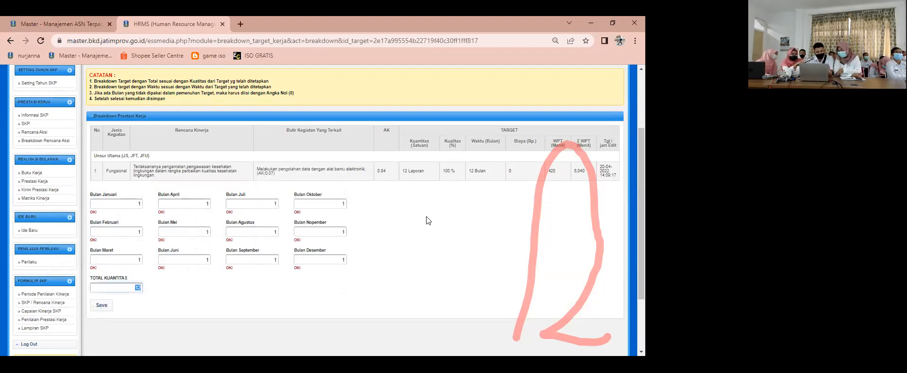
left_click(236, 311)
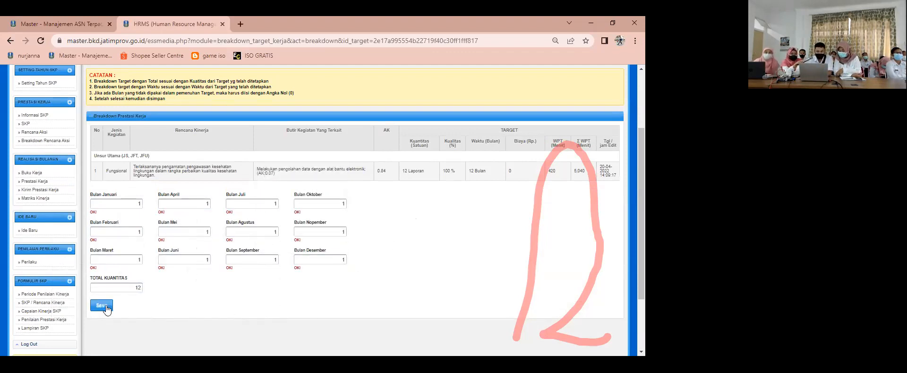
left_click(106, 307)
left_click(371, 90)
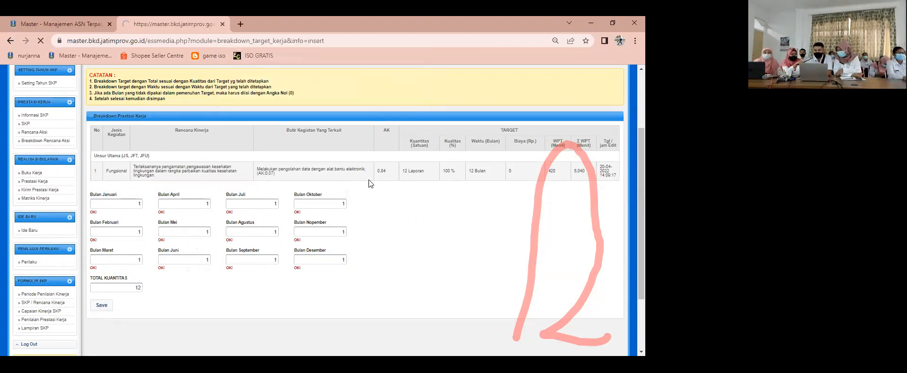
Step: Break down the fifth target, mengambil sample objek kelompok II konvensional, as 1 for each of the twelve months and save it
scroll(332, 259, "down", 4)
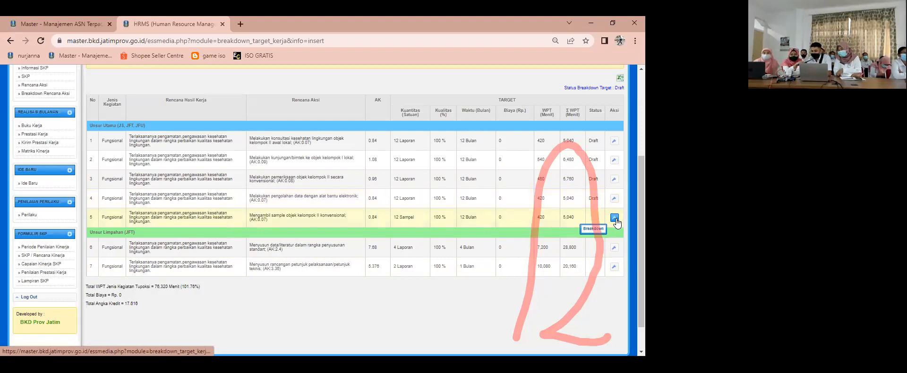
left_click(615, 220)
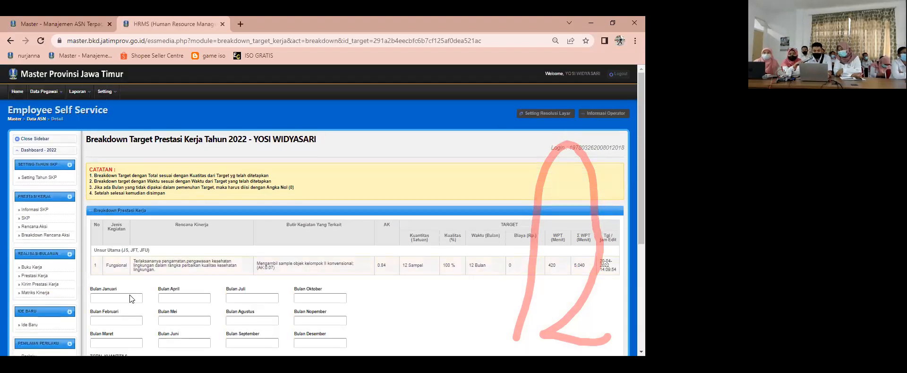
left_click(132, 299)
type("1")
key("Tab")
type("1")
key("Tab")
type("1")
key("Tab")
type("1")
key("Tab")
key("1")
key("Tab")
key("1")
key("Tab")
key("1")
key("Tab")
key("1")
key("Tab")
key("1")
key("Tab")
key("1")
key("Tab")
type("1")
key("Tab")
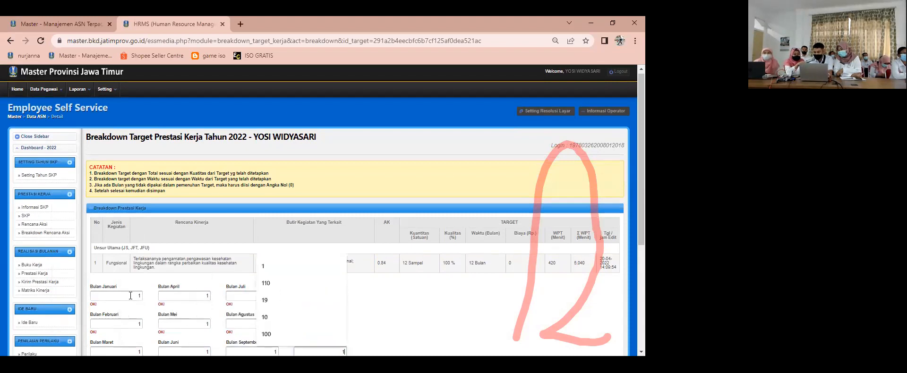
type("1")
key("Tab")
left_click(100, 230)
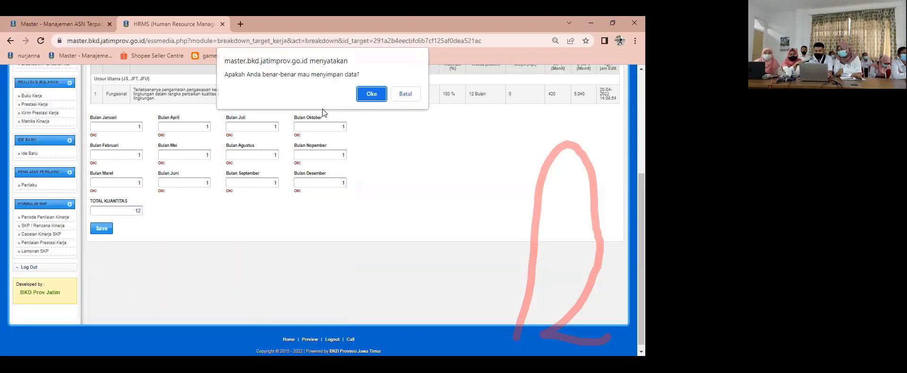
left_click(371, 94)
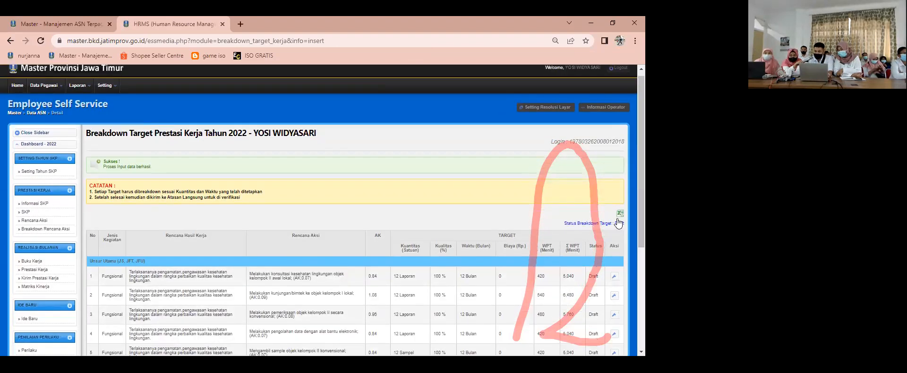
scroll(617, 223, "down", 3)
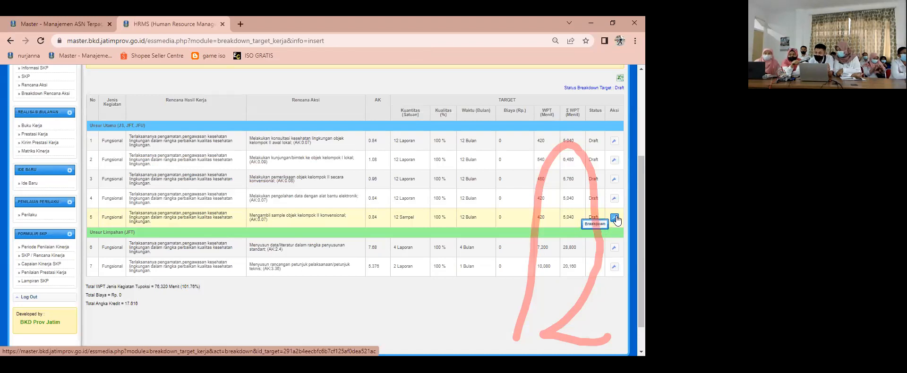
left_click(614, 217)
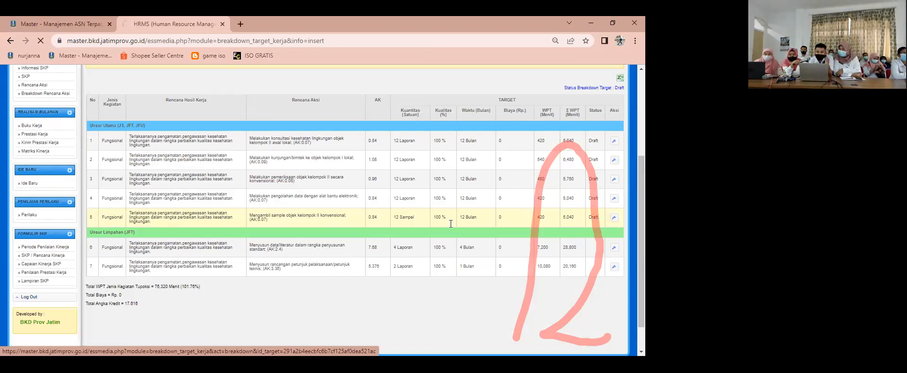
scroll(331, 257, "down", 2)
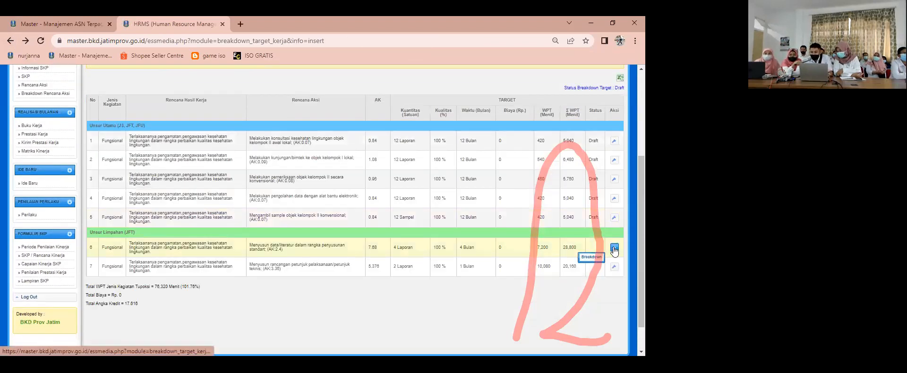
Step: Open the breakdown of the sixth target, menyusun data/literatur, and enter 1 for January, April, September and December
left_click(614, 249)
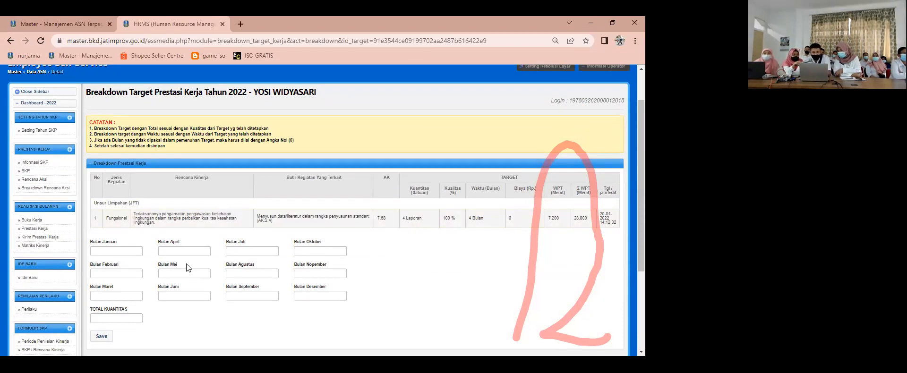
left_click(126, 255)
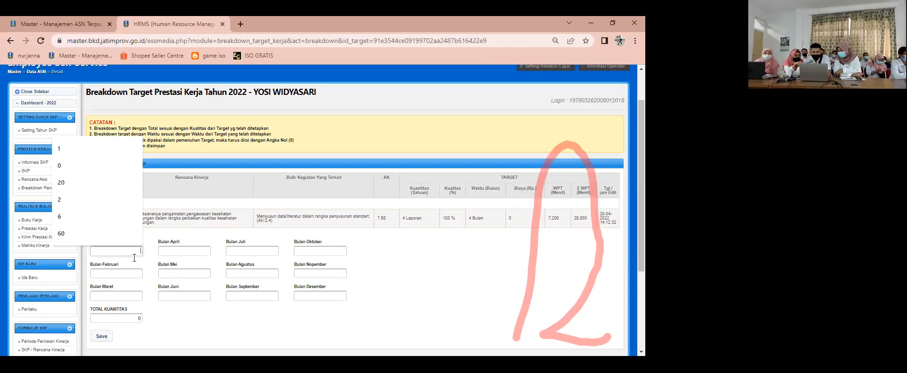
type("1")
left_click(169, 251)
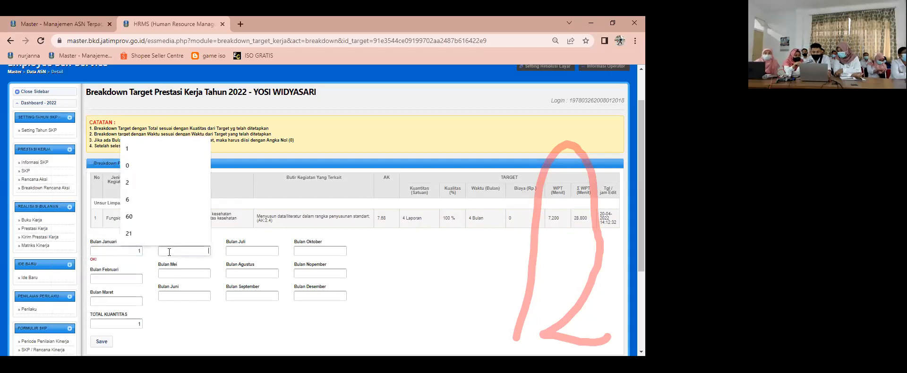
type("1")
left_click(260, 251)
left_click(258, 296)
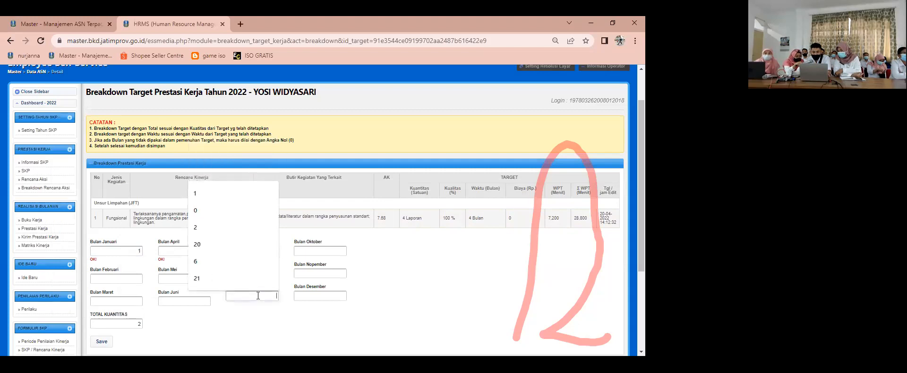
type("1")
left_click(301, 295)
type("1")
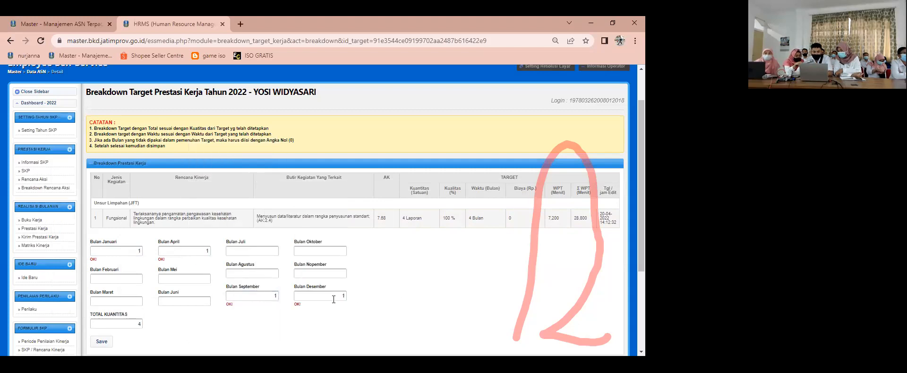
scroll(322, 305, "down", 1)
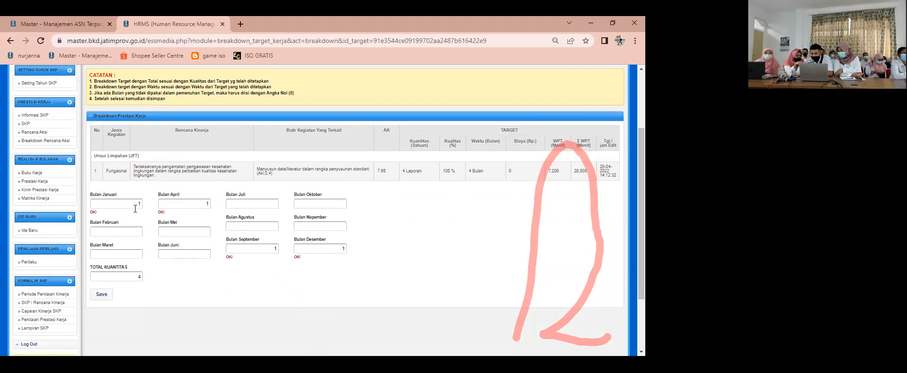
Step: Clear the September quantity and enter 1 for August instead in the sixth target's breakdown
double_click(196, 204)
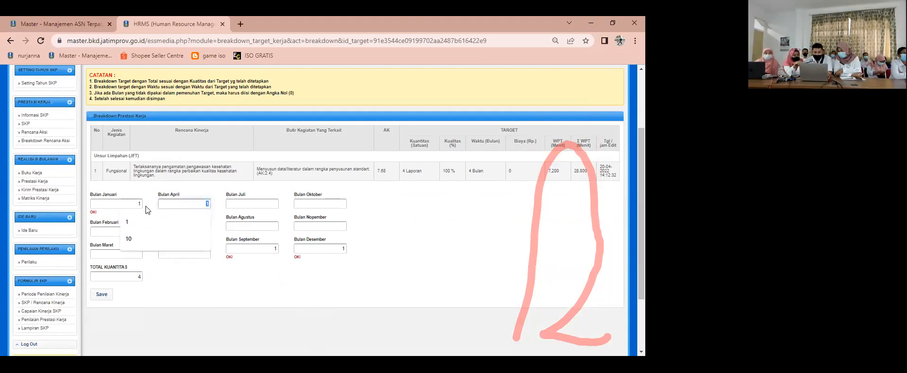
left_click(207, 266)
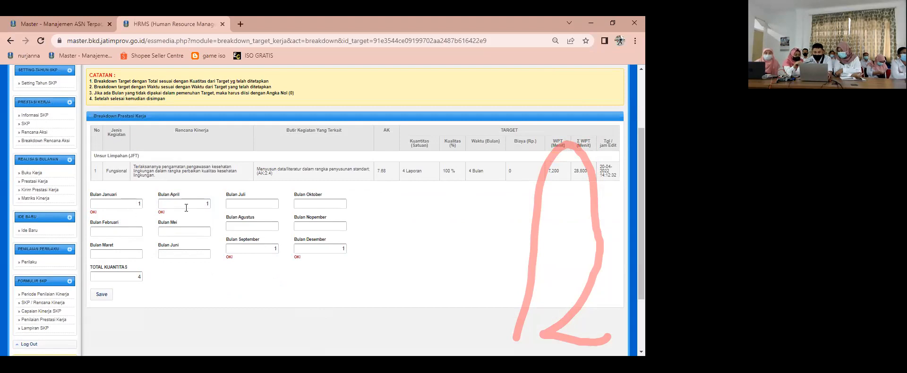
left_click(275, 250)
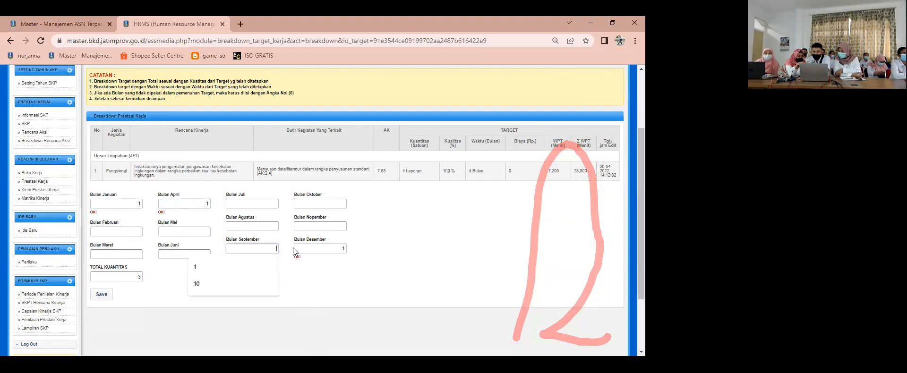
left_click(274, 227)
left_click(274, 276)
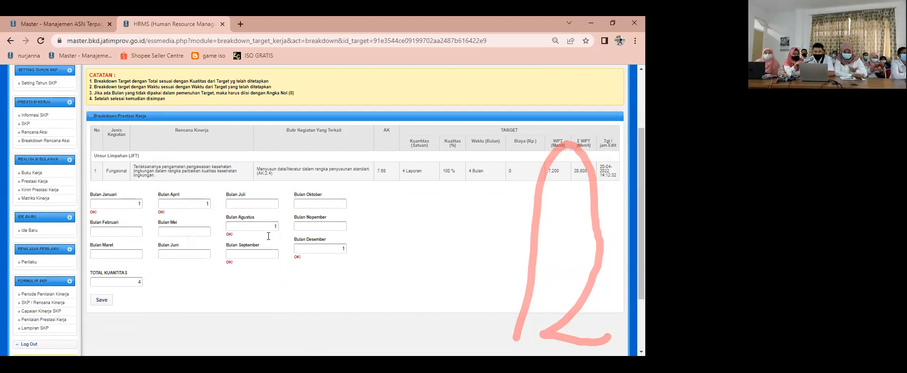
left_click(273, 204)
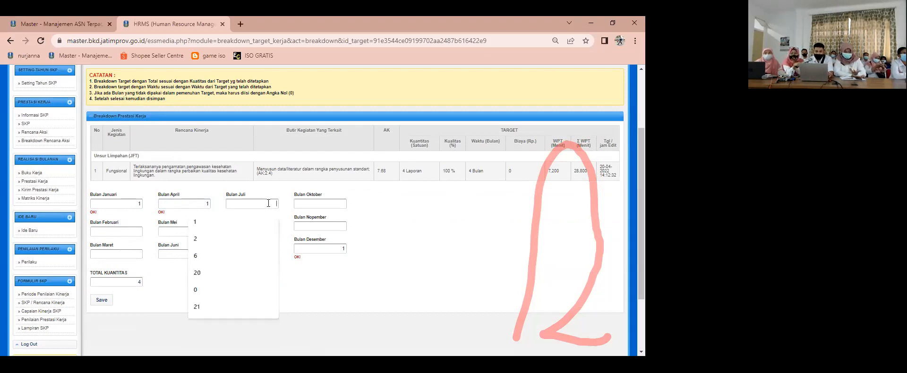
left_click(272, 225)
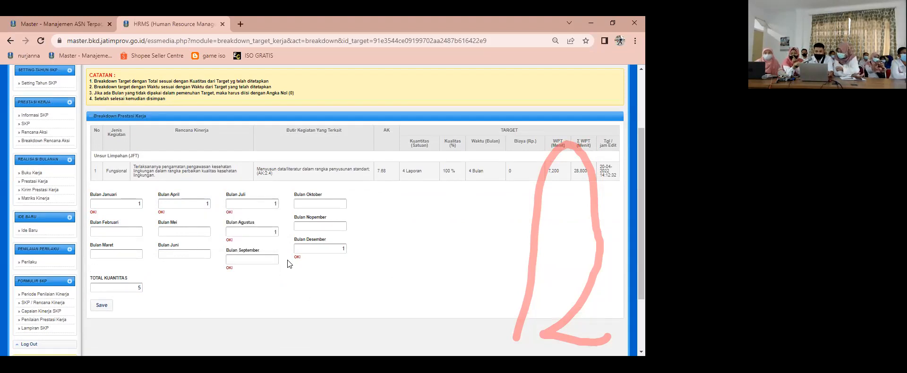
left_click(276, 204)
key("BackSpace")
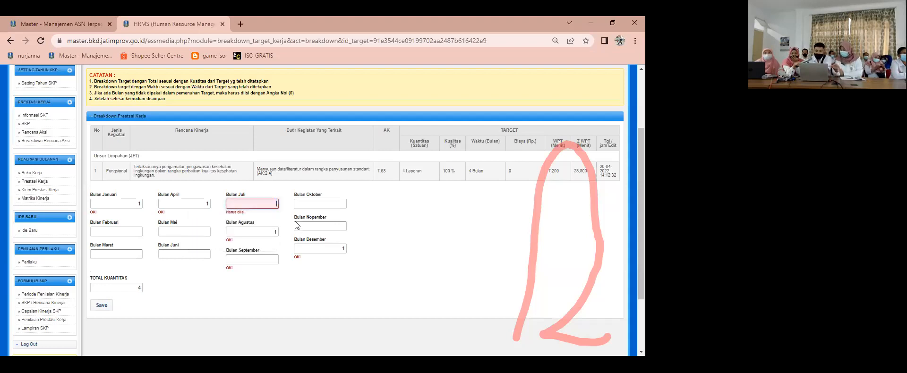
left_click(329, 248)
left_click(438, 241)
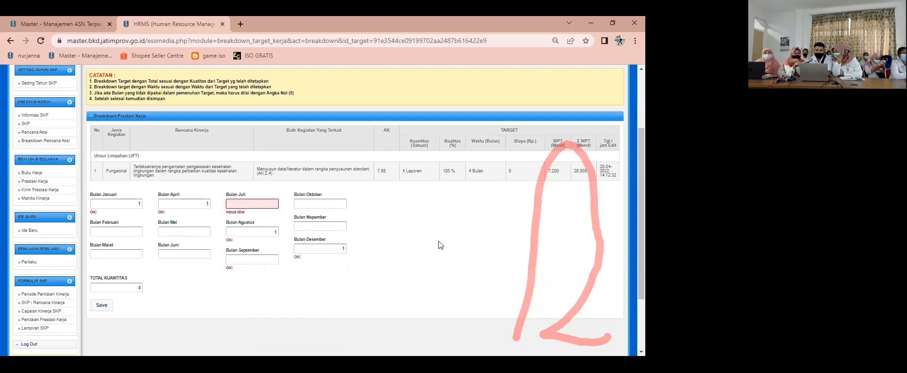
Step: Enter 0 for February, March, May, June, July, September, October and November, and save the sixth target's breakdown
left_click(128, 232)
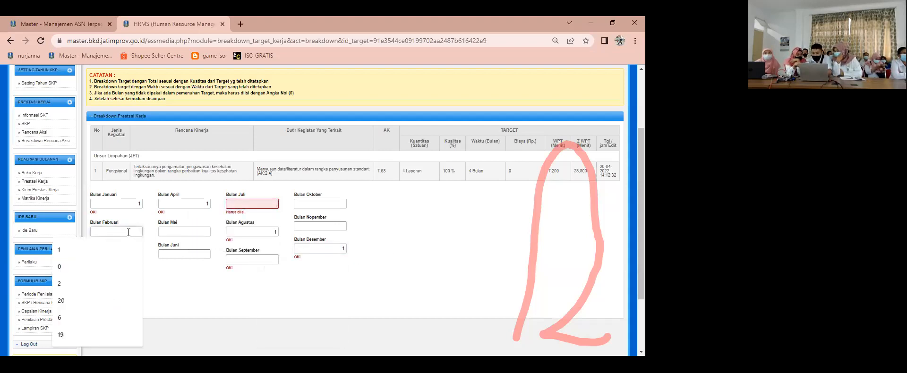
left_click(225, 263)
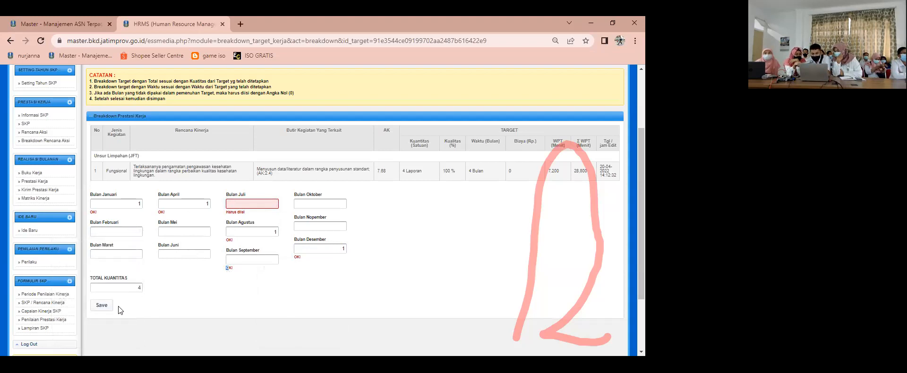
left_click(139, 235)
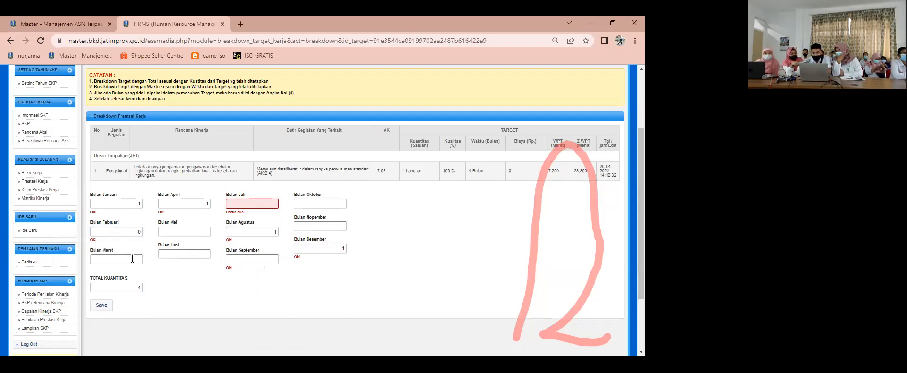
left_click(197, 232)
type("0")
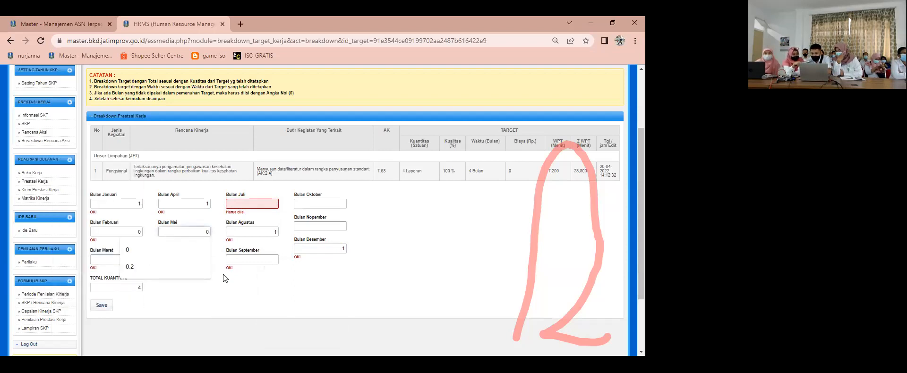
left_click(201, 260)
type("0")
left_click(270, 209)
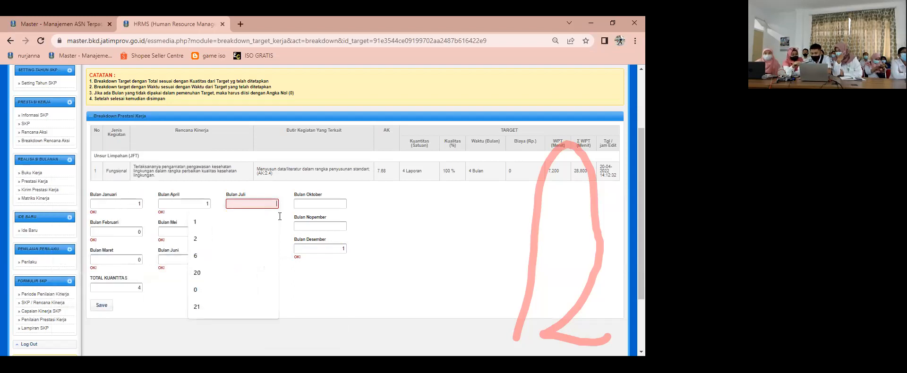
type("0")
left_click(340, 202)
type("0")
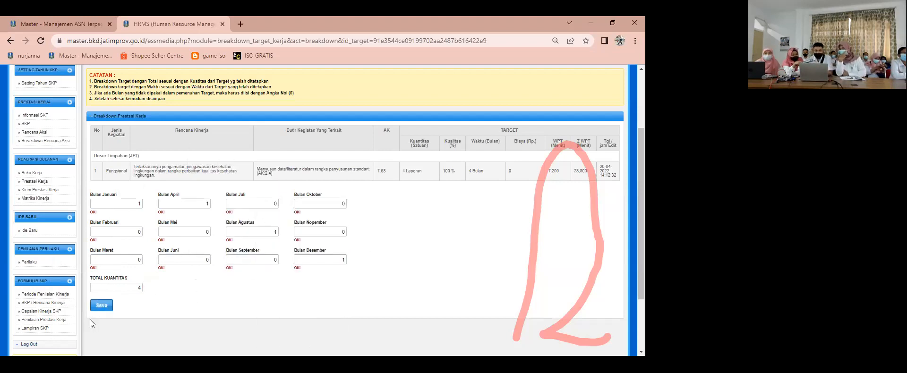
left_click(107, 311)
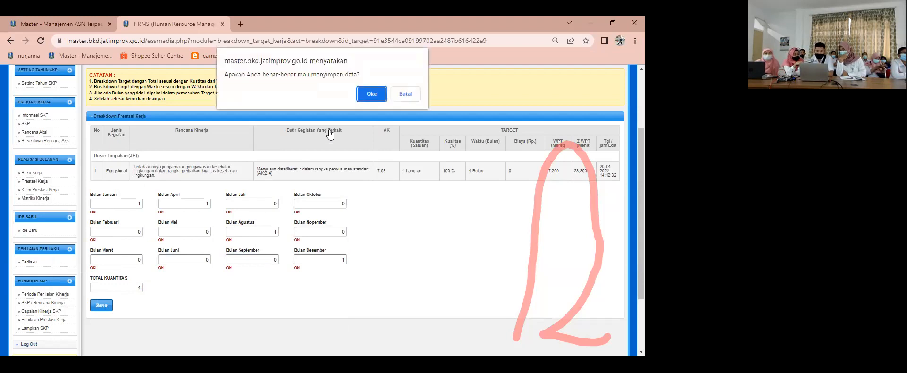
left_click(371, 93)
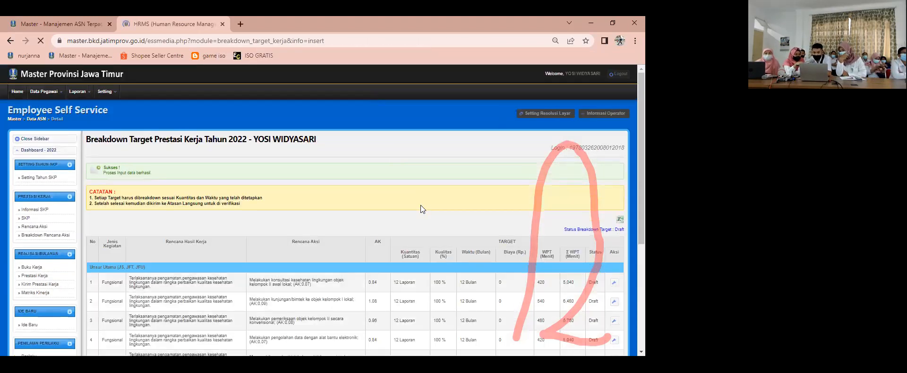
Step: Enter 2 for May in the seventh target's breakdown, menyusun rancangan petunjuk pelaksanaan/petunjuk teknis, and try to save it
scroll(514, 230, "down", 4)
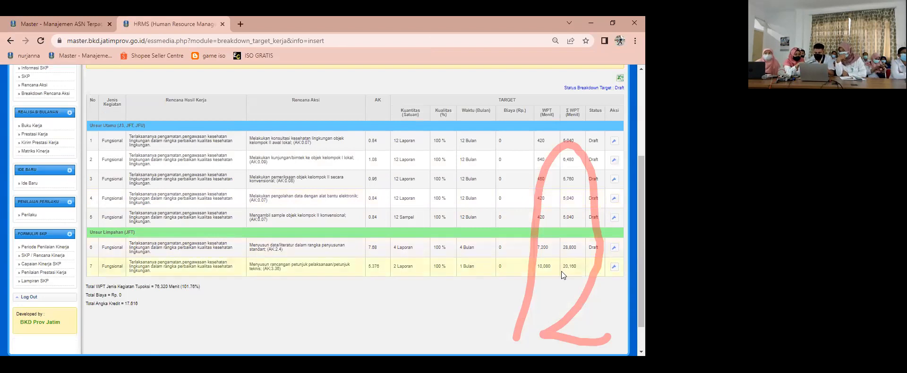
left_click(614, 266)
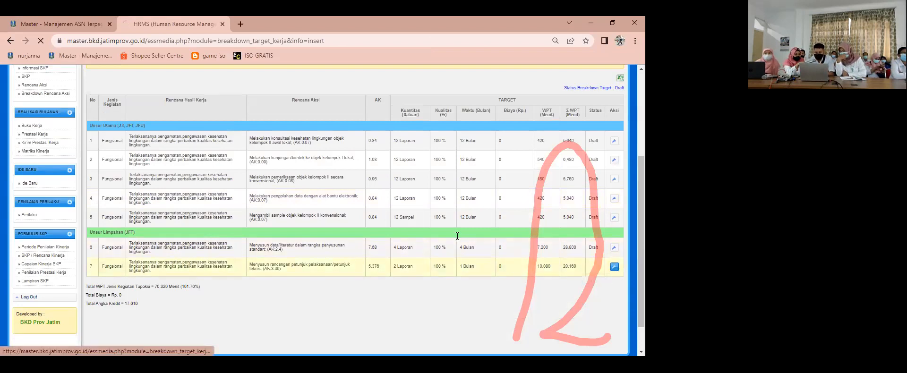
scroll(391, 251, "down", 2)
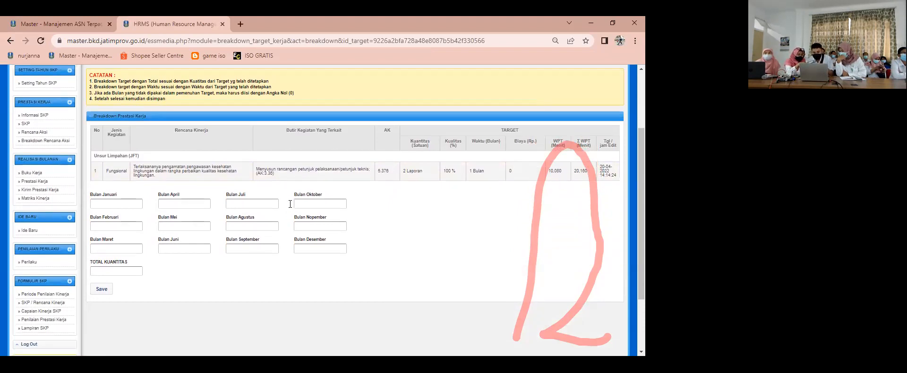
left_click(192, 225)
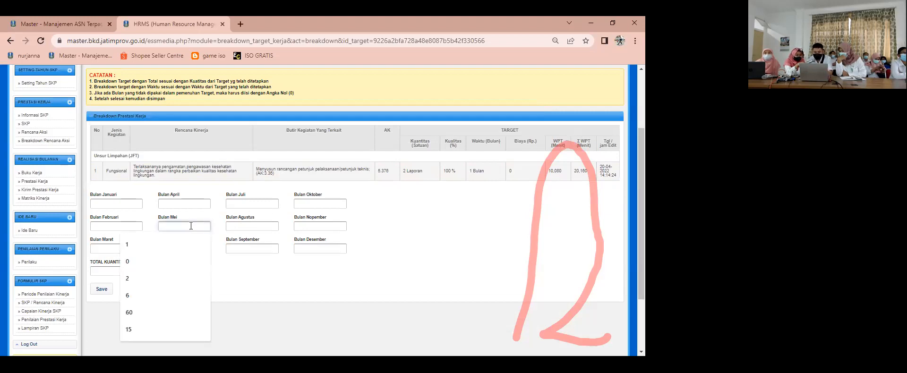
type("2")
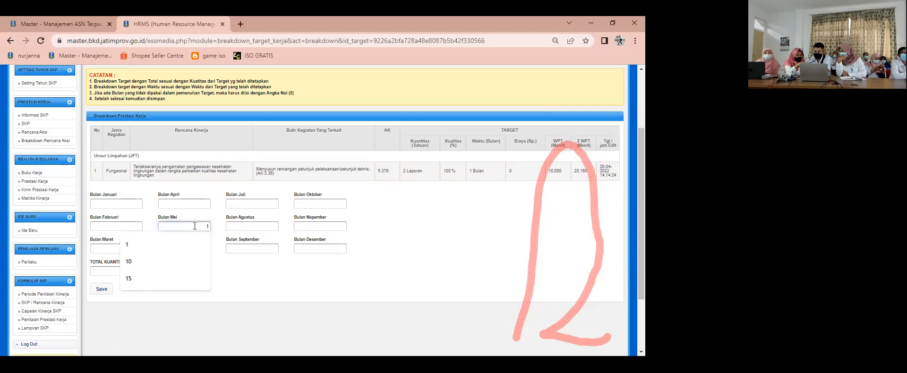
left_click(250, 275)
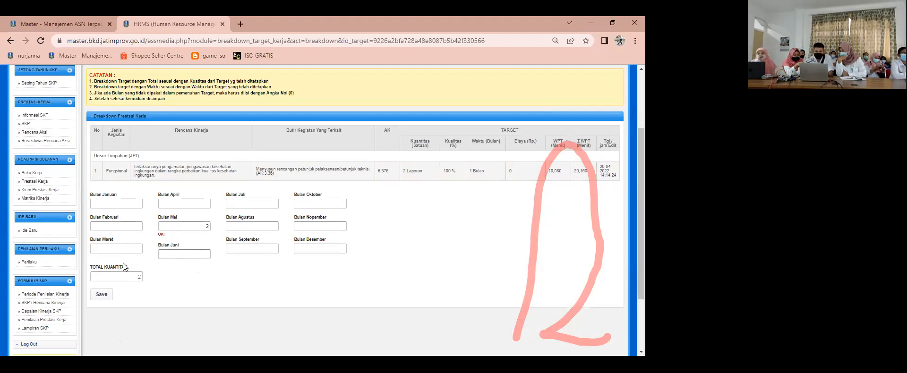
left_click(101, 295)
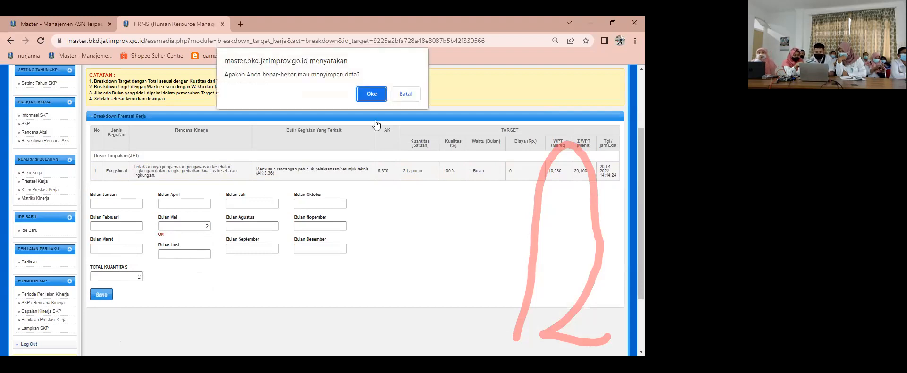
left_click(373, 94)
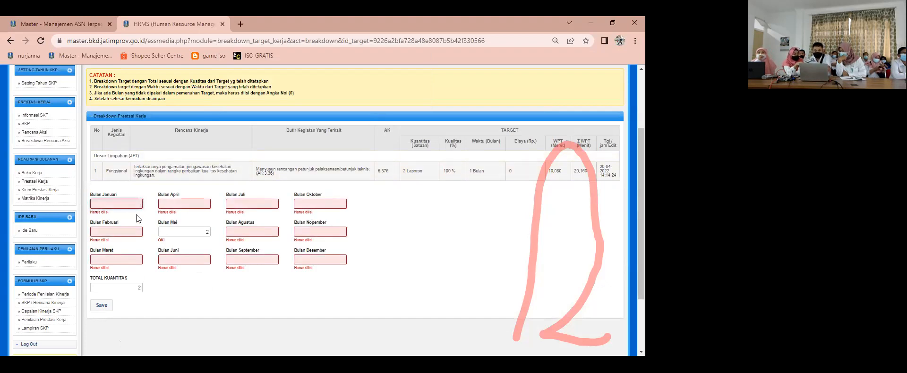
Step: Enter 0 for every month except May in the seventh target's breakdown and save it
type("0")
left_click(177, 204)
type("0")
key("Tab")
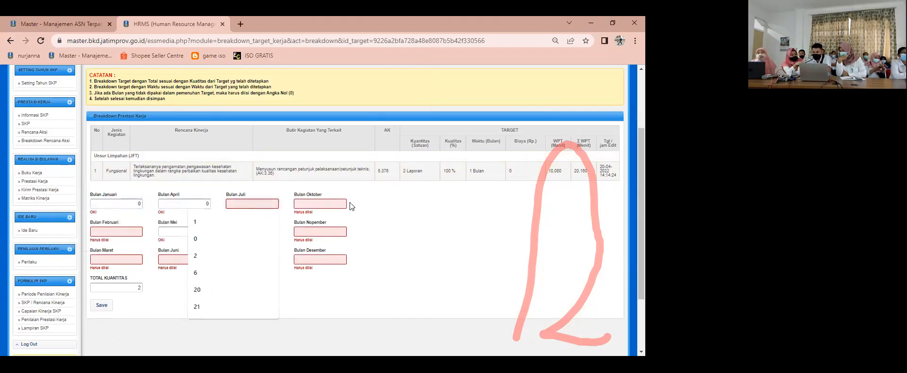
key("Tab")
type("0")
left_click(126, 233)
type("0")
left_click(253, 231)
type("0")
left_click(313, 231)
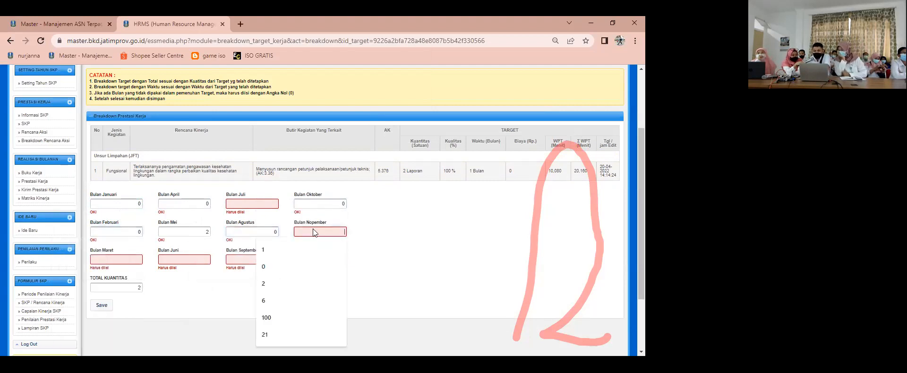
type("0")
left_click(132, 261)
type("0")
left_click(184, 261)
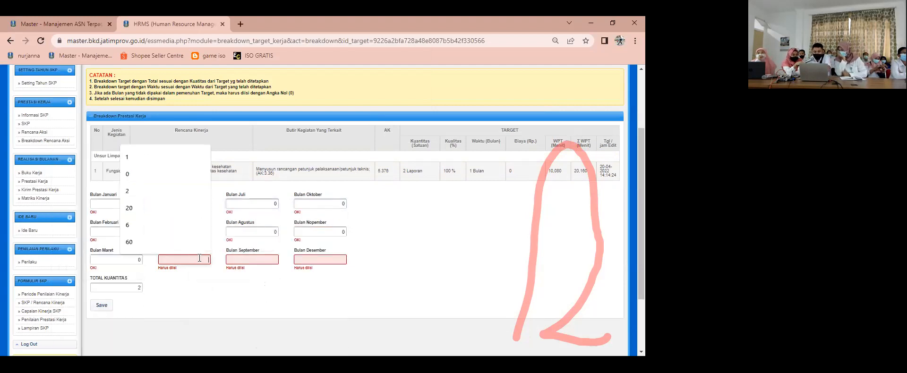
type("0")
left_click(252, 260)
type("0")
left_click(335, 261)
type("0")
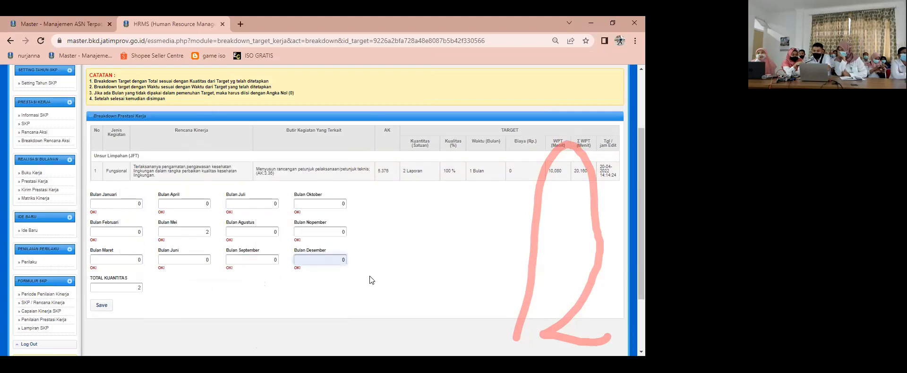
left_click(102, 306)
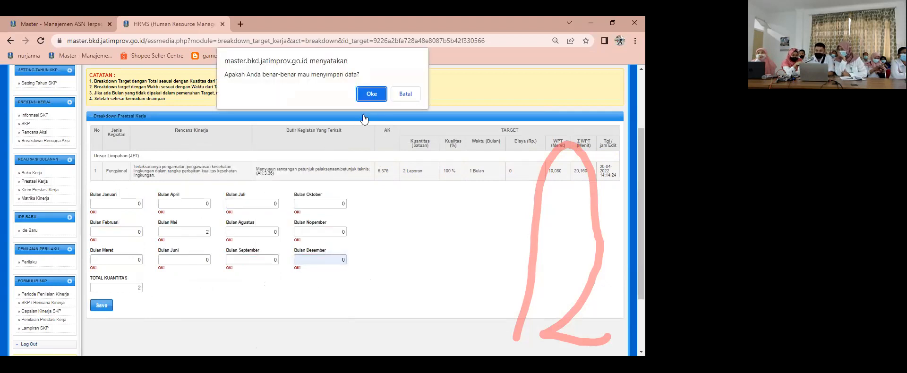
left_click(372, 94)
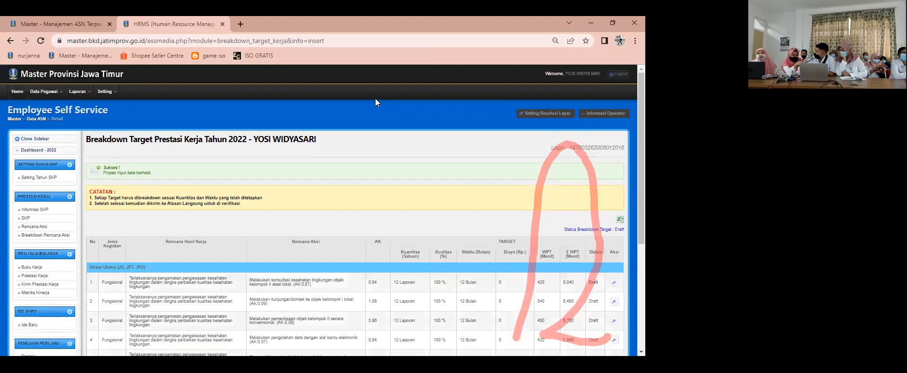
Step: Review the breakdown target list, open the fourth target's breakdown, melakukan pengolahan data, and return to the list
scroll(308, 230, "down", 4)
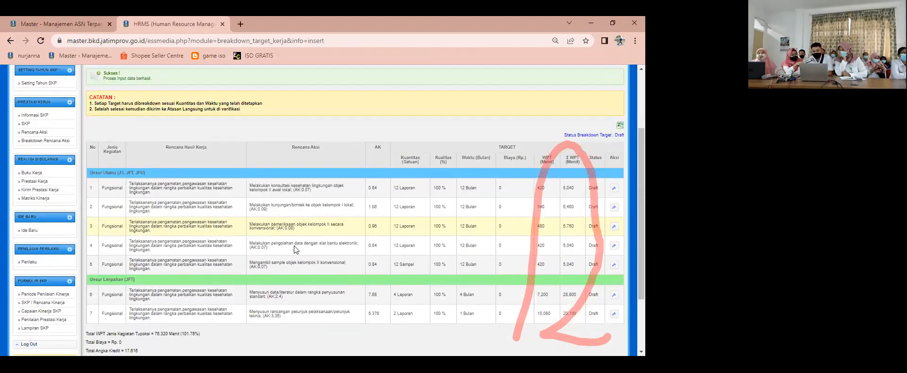
scroll(287, 255, "down", 1)
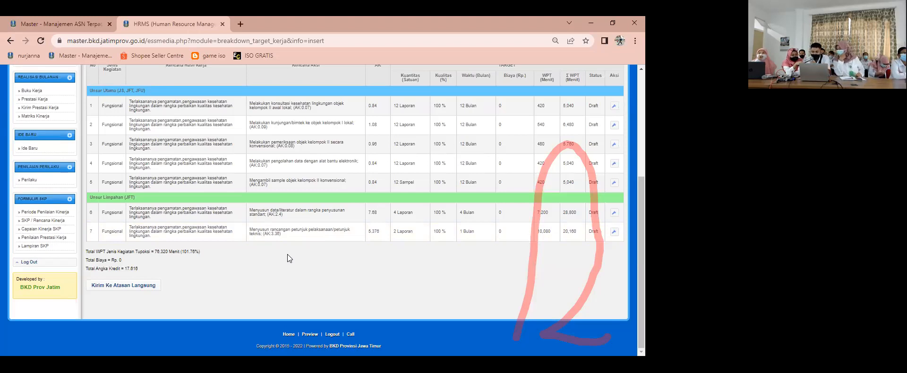
left_click(614, 163)
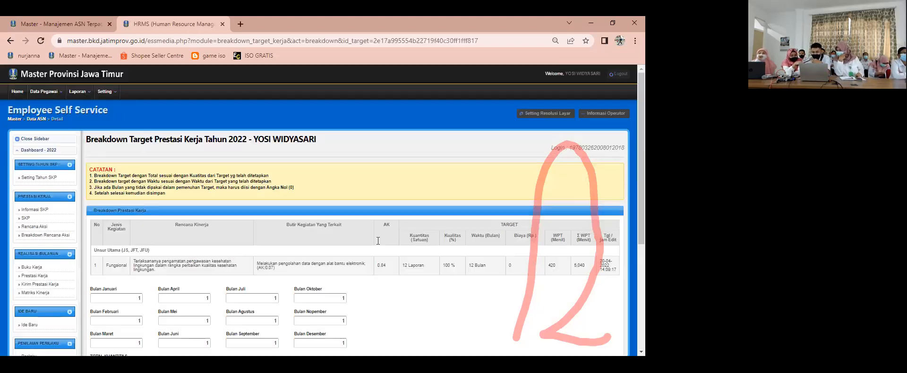
scroll(125, 113, "down", 2)
left_click(7, 43)
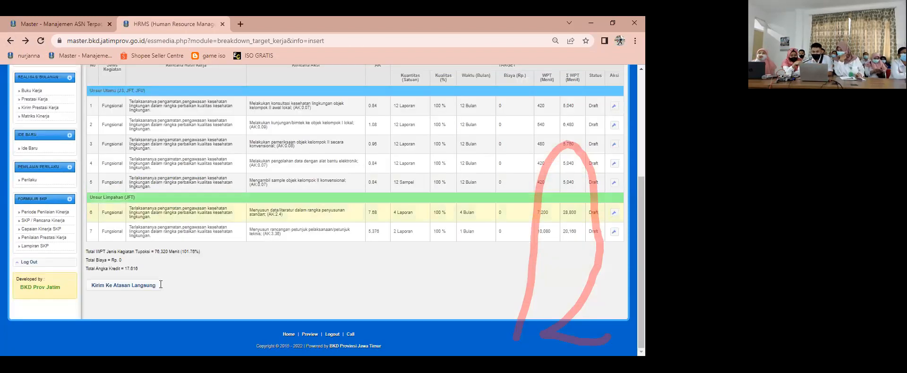
Step: Send the completed 2022 target breakdown to the direct supervisor and log out of the employee's account
left_click(132, 290)
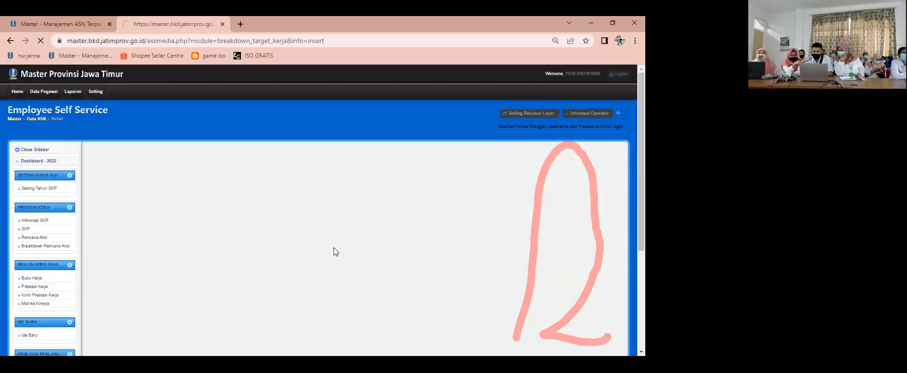
scroll(302, 257, "down", 3)
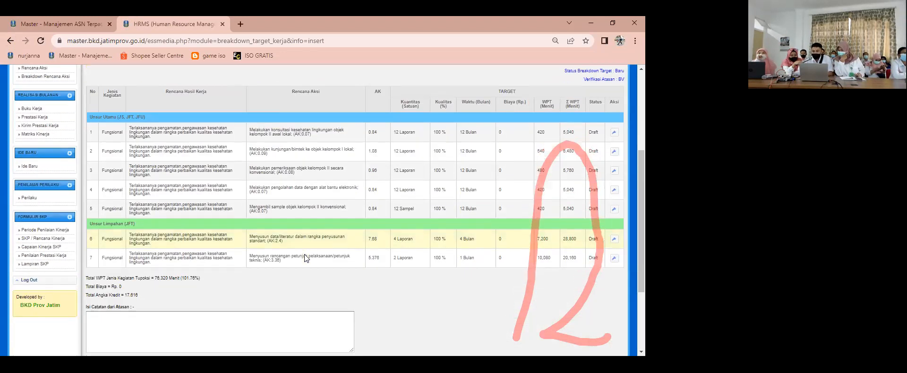
scroll(304, 254, "up", 3)
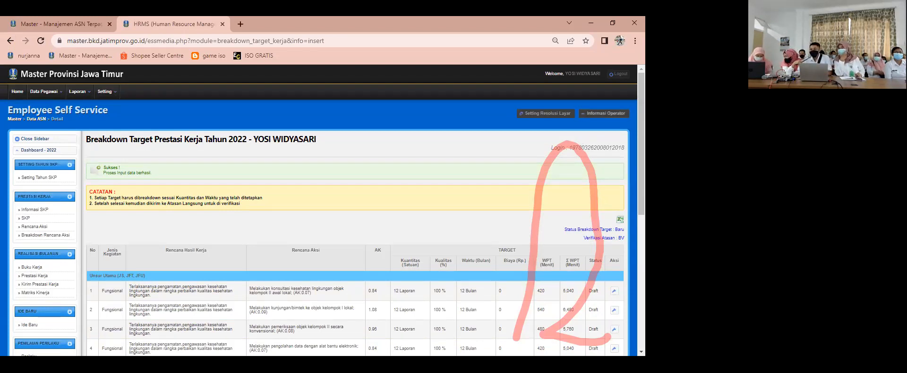
left_click(620, 77)
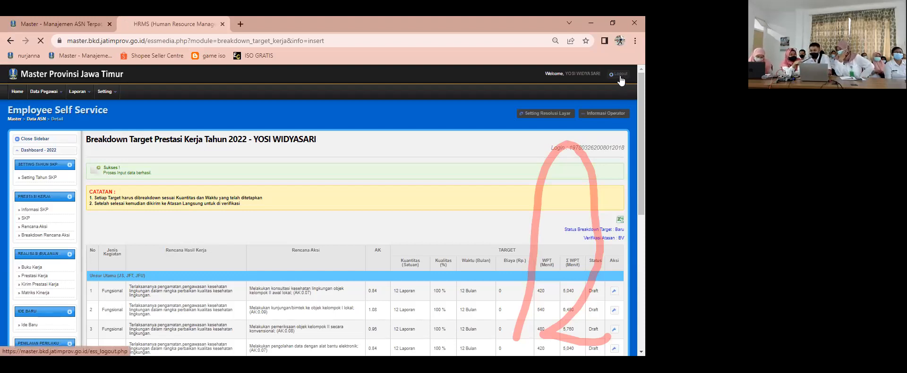
left_click(408, 97)
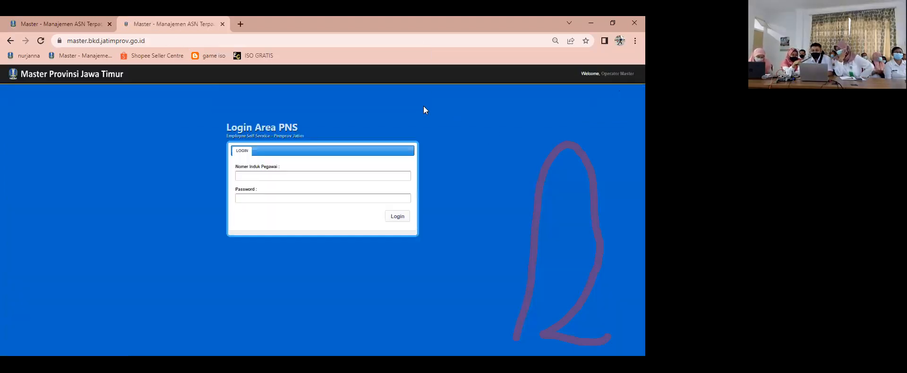
left_click(300, 175)
key("ctrl+a")
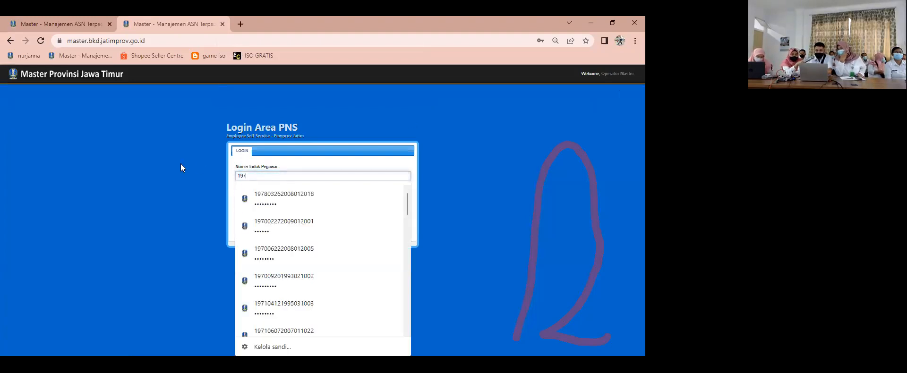
left_click(281, 202)
left_click(390, 228)
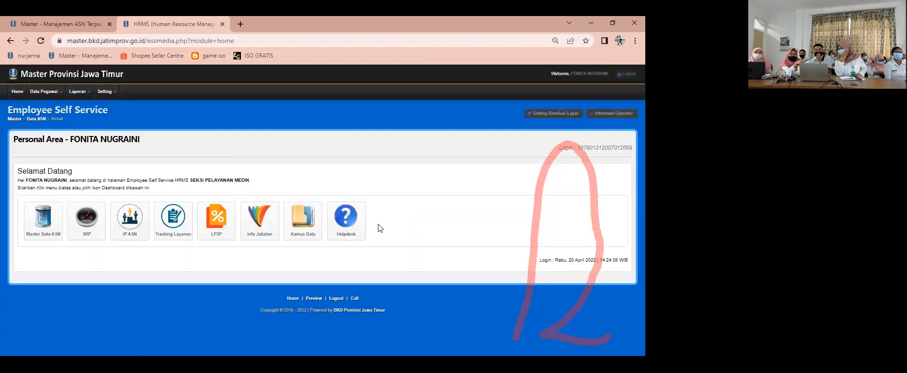
left_click(11, 41)
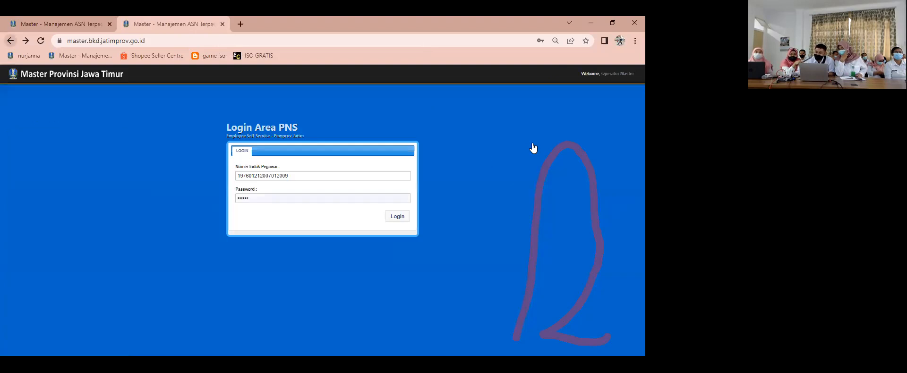
Step: Log in to the supervisor's account with the saved employee ID number and password
left_click_drag(307, 175, 165, 159)
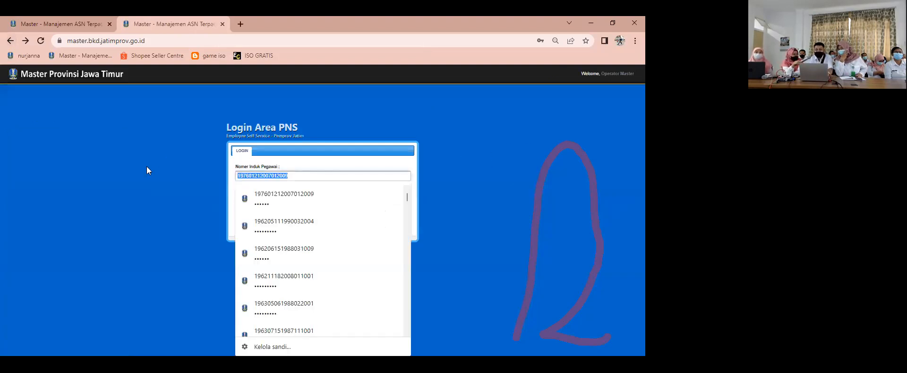
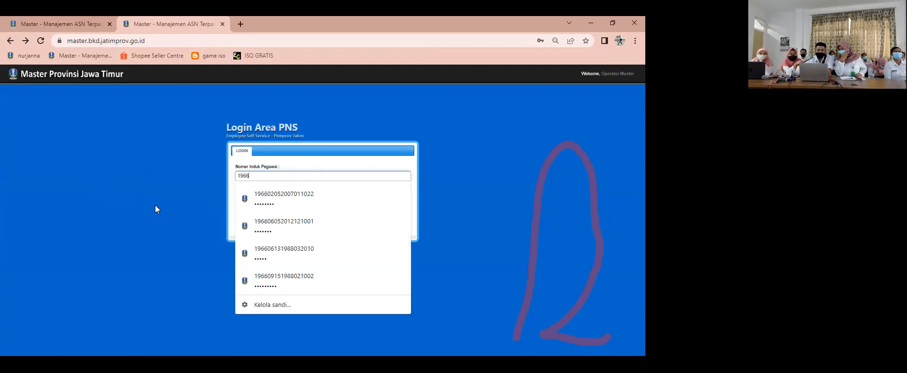
left_click(295, 251)
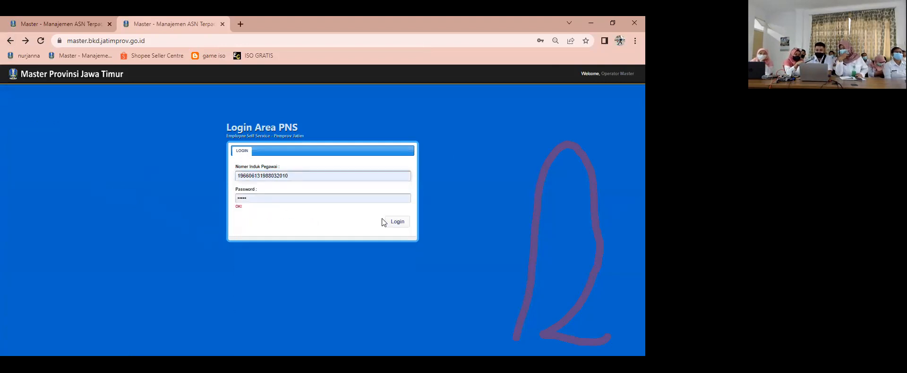
left_click(401, 229)
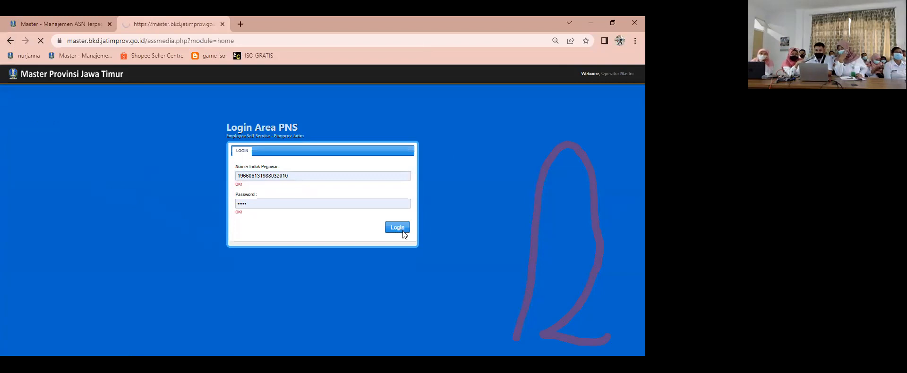
Step: Open the subordinate's submitted Breakdown Rencana Aksi from the supervisor's SKP verification area
left_click(87, 219)
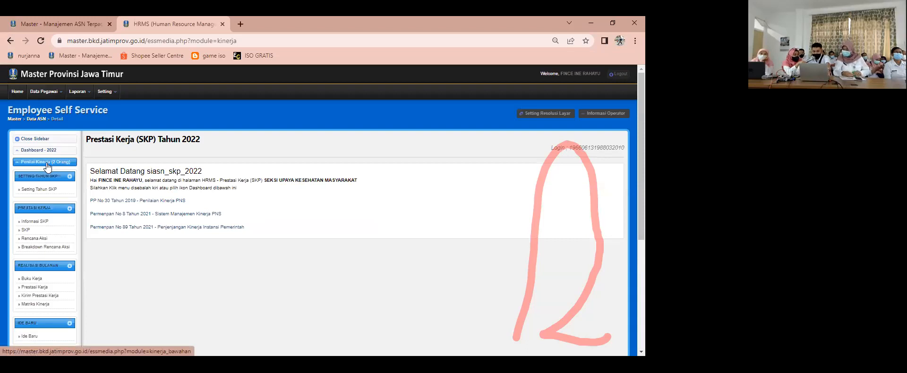
left_click(46, 163)
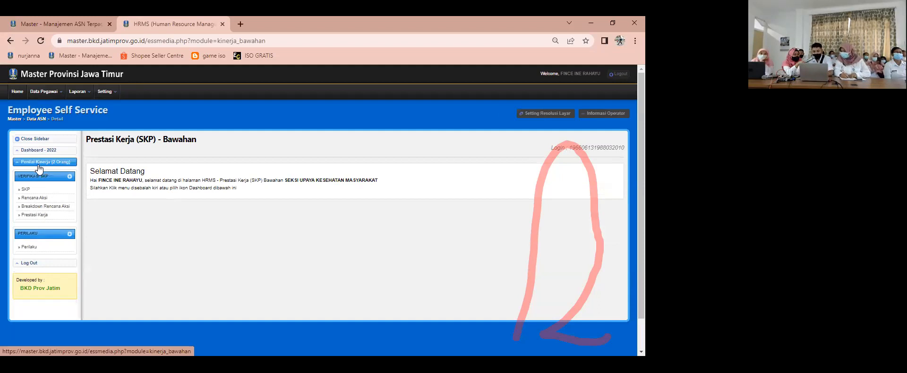
left_click(42, 164)
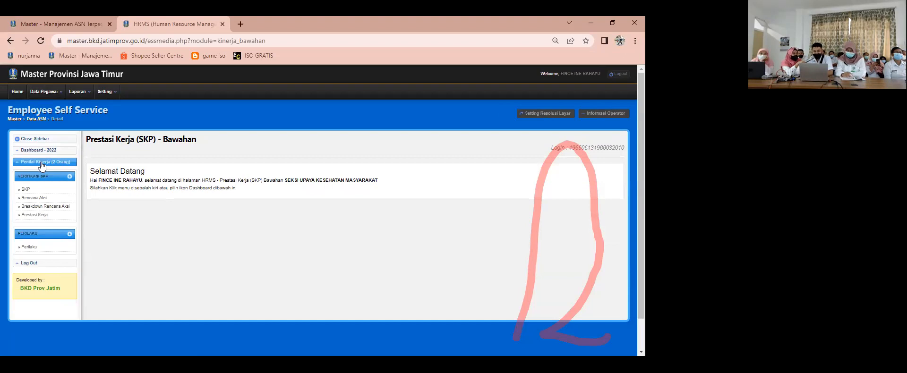
left_click(44, 206)
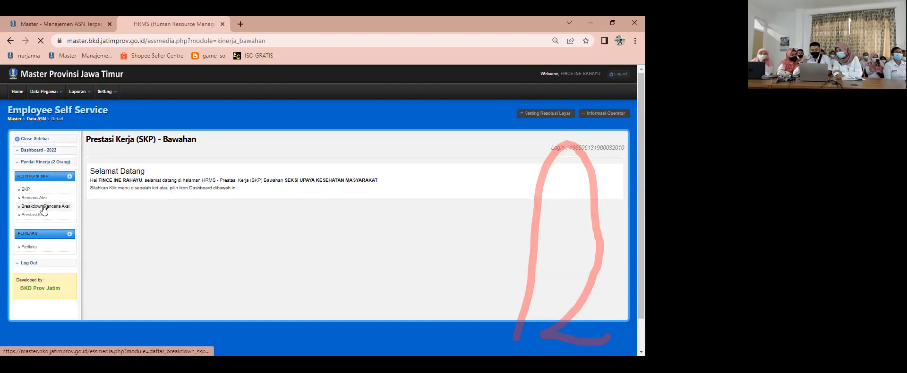
left_click(601, 225)
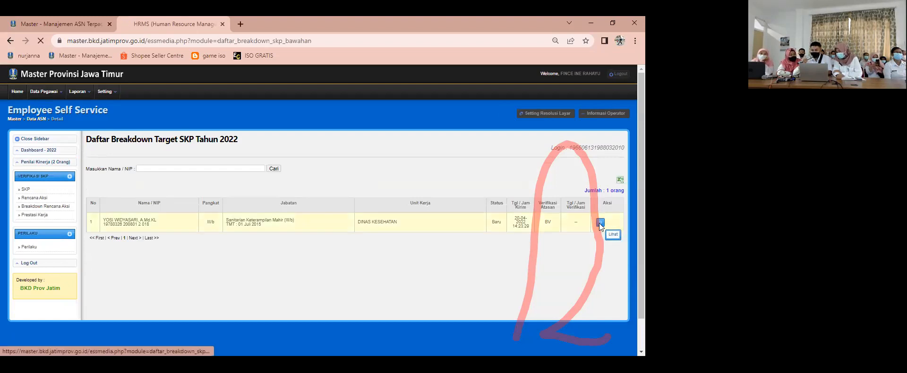
Step: Examine the monthly breakdown of the subordinate's first target, melakukan konsultasi kesehatan lingkungan, and return to the target overview
scroll(477, 229, "down", 3)
scroll(496, 222, "up", 5)
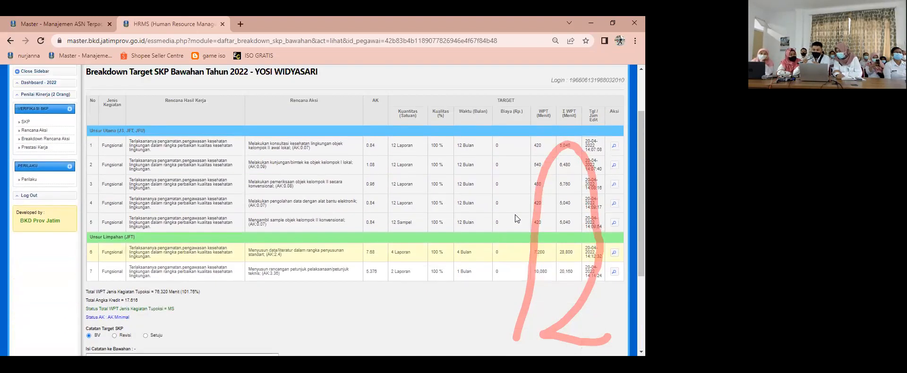
left_click(614, 171)
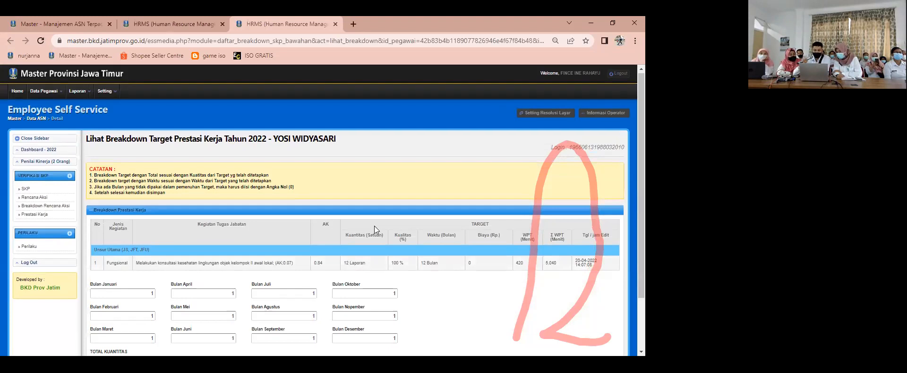
scroll(374, 225, "down", 2)
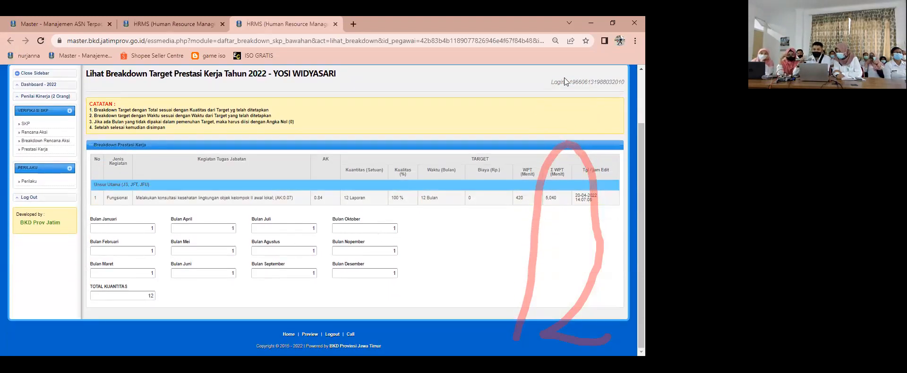
key("ctrl+w")
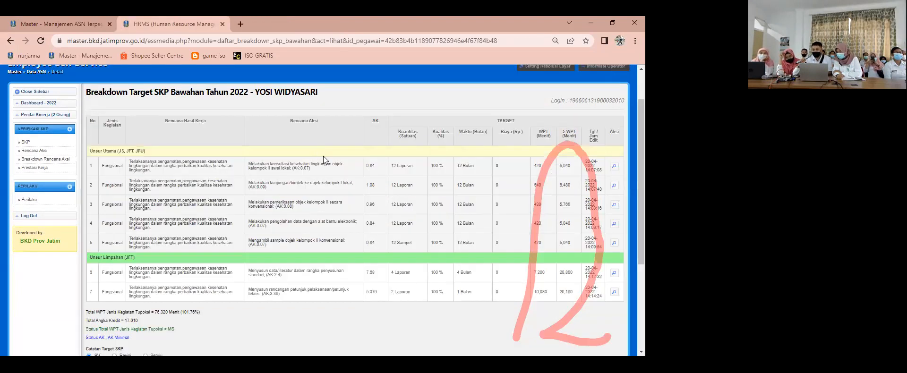
Step: Set the subordinate's breakdown verification to Setuju and save the approval
scroll(412, 248, "down", 2)
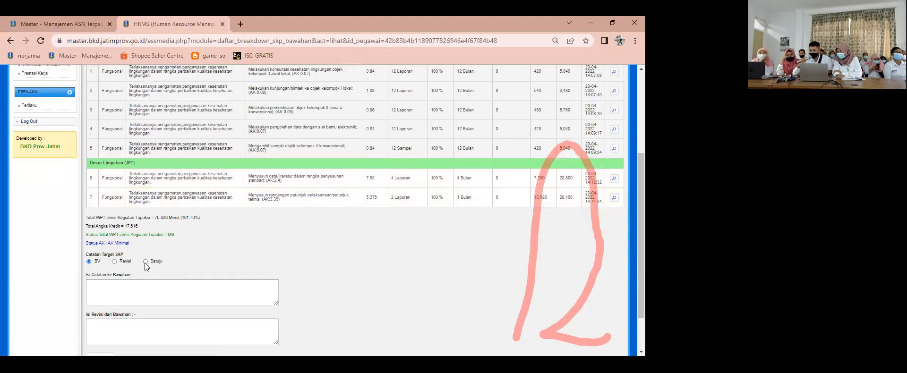
scroll(163, 272, "down", 1)
left_click(99, 311)
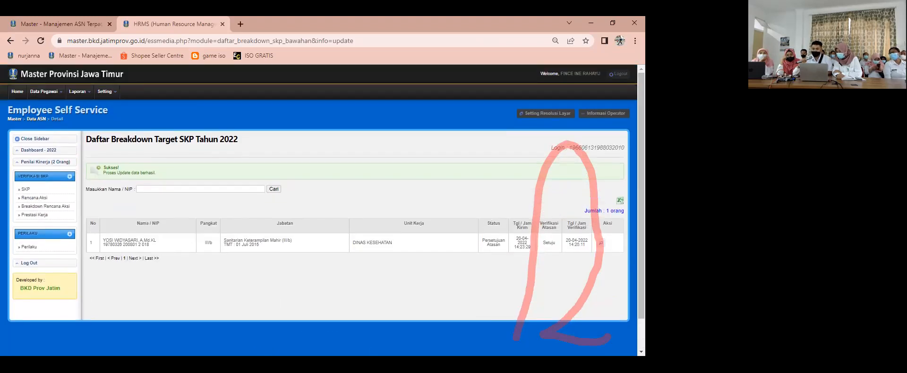
Step: Log out of the supervisor's account and confirm the logout
left_click(622, 79)
left_click(405, 93)
double_click(276, 175)
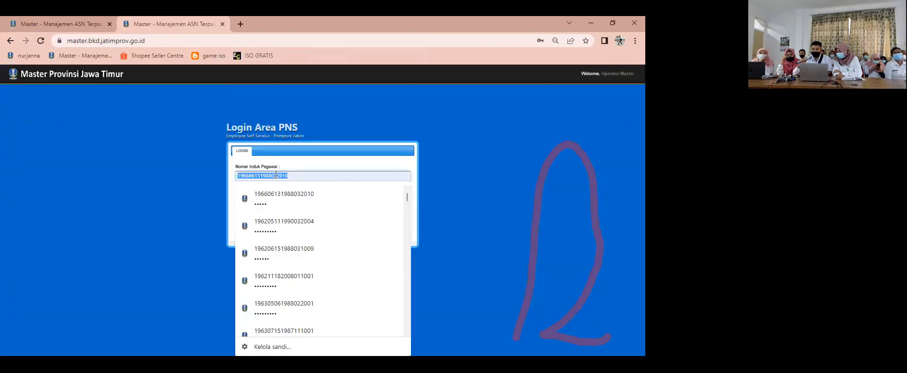
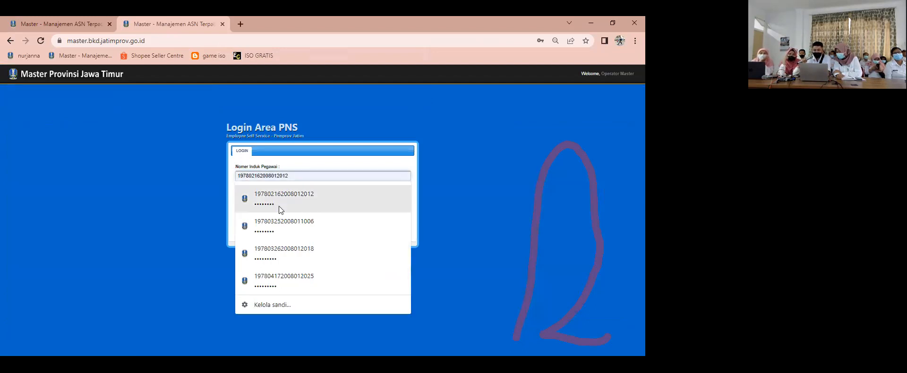
left_click(281, 218)
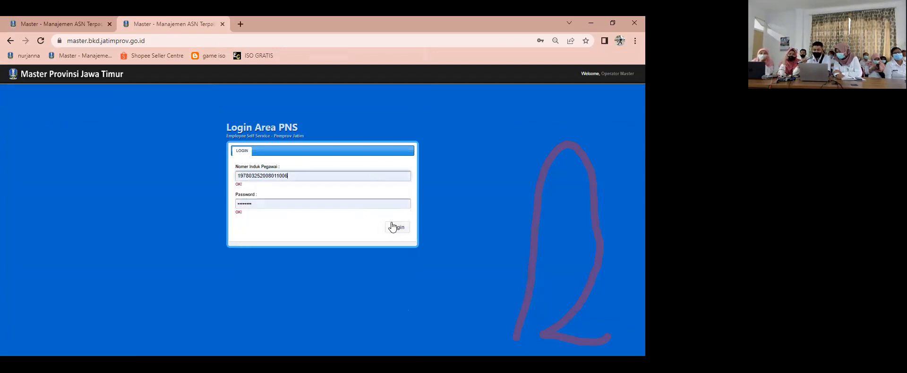
left_click(400, 230)
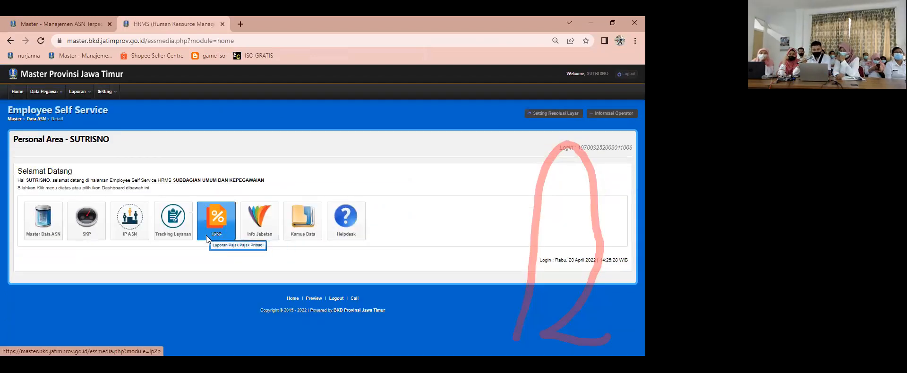
left_click(206, 236)
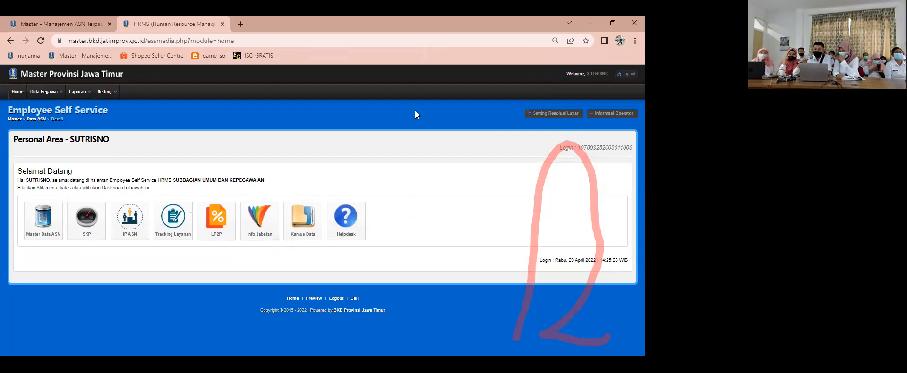
key("alt+Left")
Step: Log in to the subordinate's account with the saved employee ID number and password
left_click_drag(296, 175, 166, 168)
key("Down")
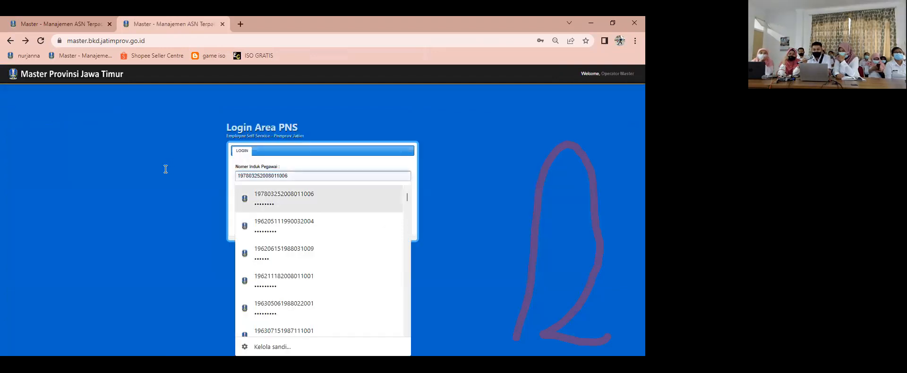
left_click_drag(304, 179, 219, 167)
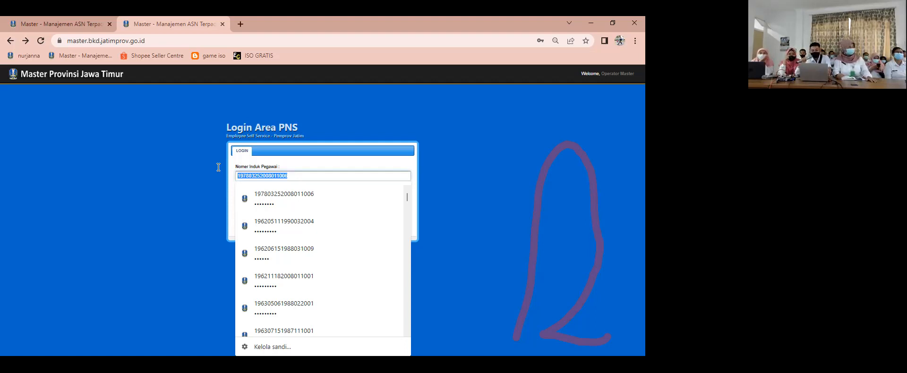
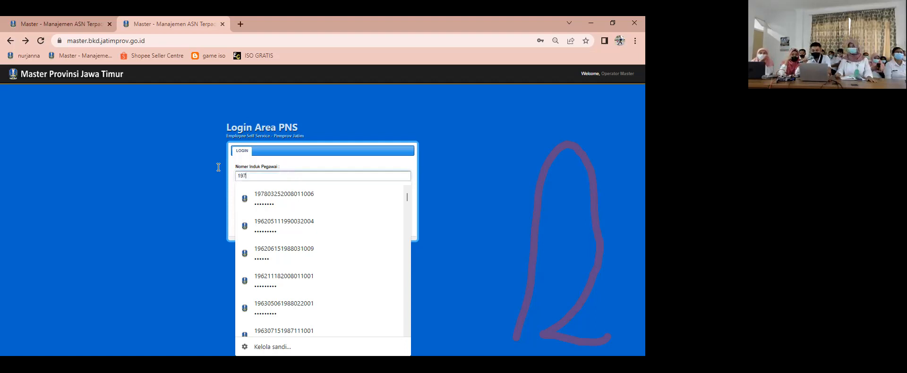
left_click(302, 197)
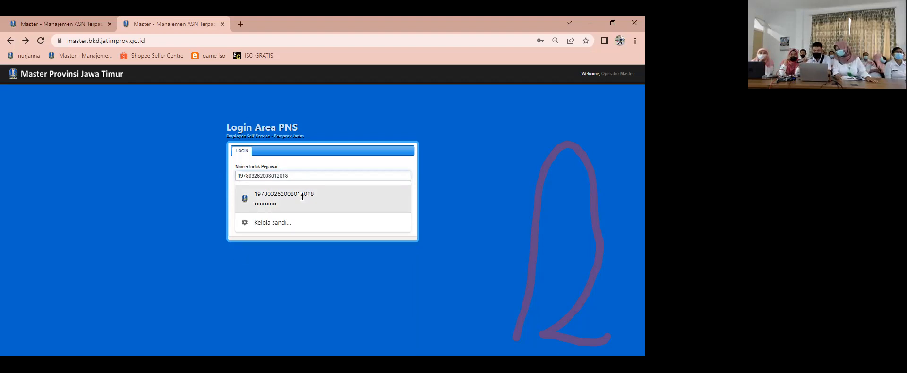
left_click(397, 228)
Step: Open the employee's SKP area and check the approval status of the 2022 Breakdown Rencana Aksi
left_click(83, 218)
scroll(85, 226, "down", 3)
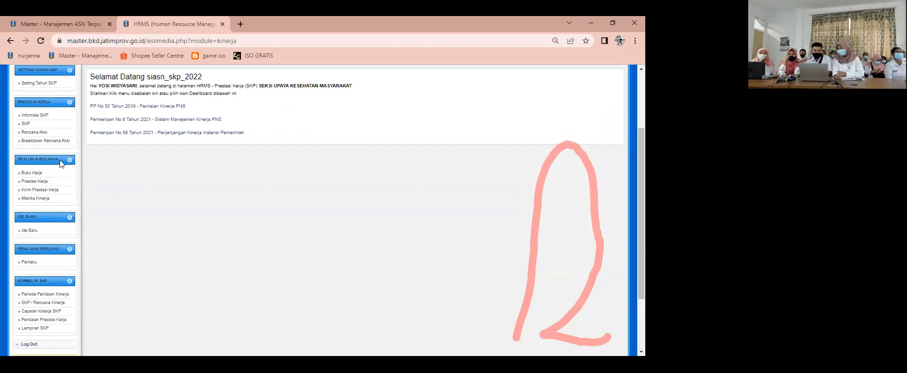
scroll(59, 159, "up", 2)
left_click(41, 235)
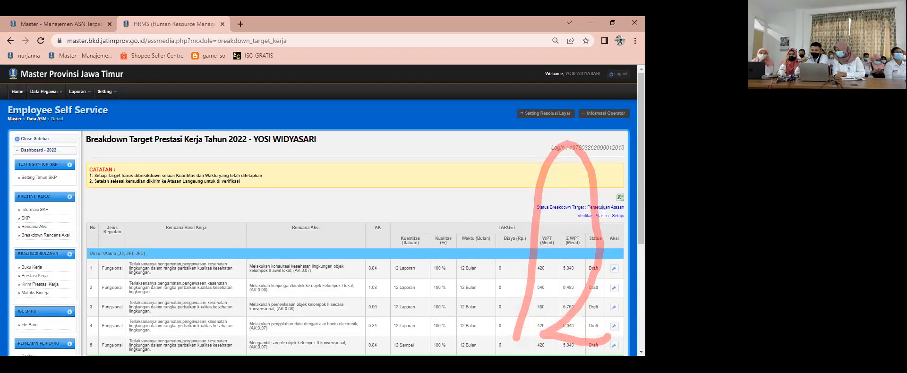
scroll(610, 229, "down", 4)
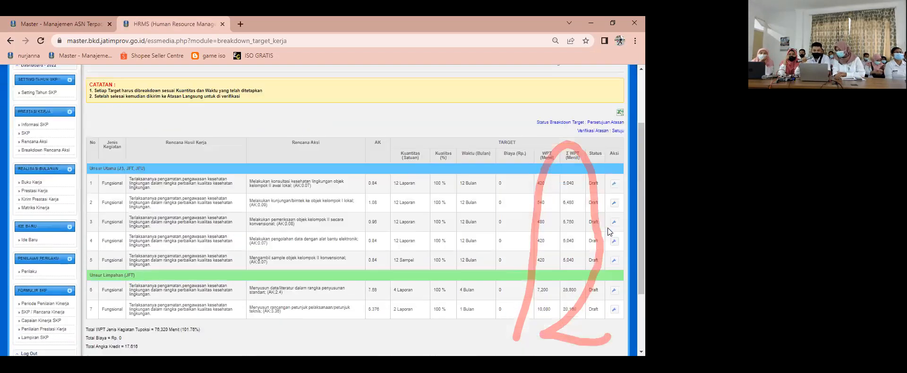
scroll(378, 259, "up", 5)
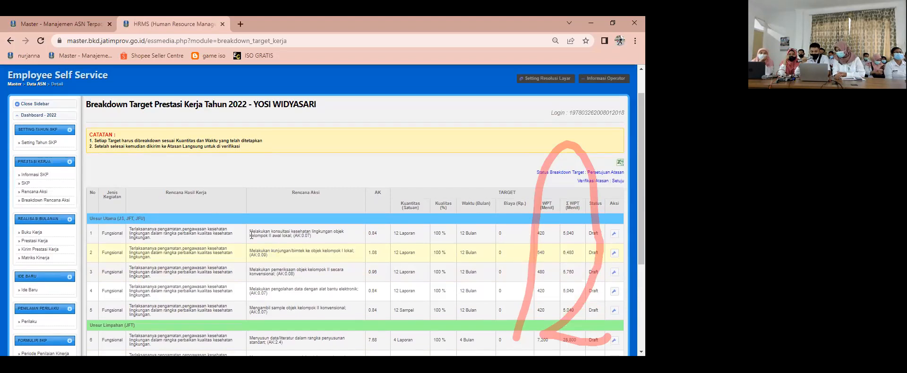
Step: List the January activities in Buku Kerja and open the first task, melakukan konsultasi kesehatan lingkungan
left_click(40, 232)
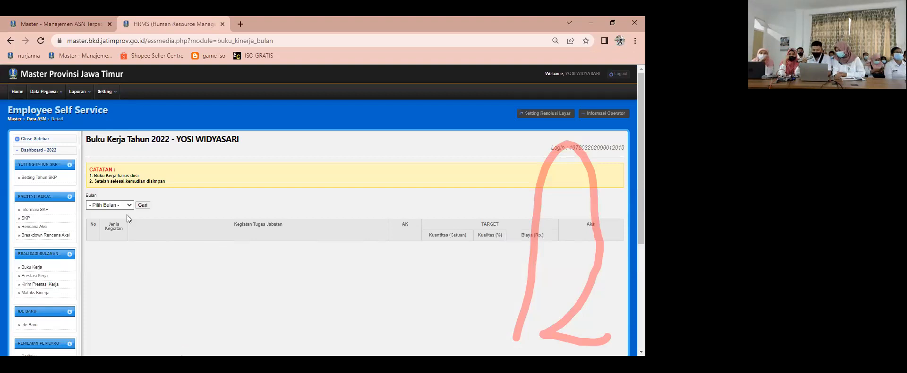
left_click(121, 206)
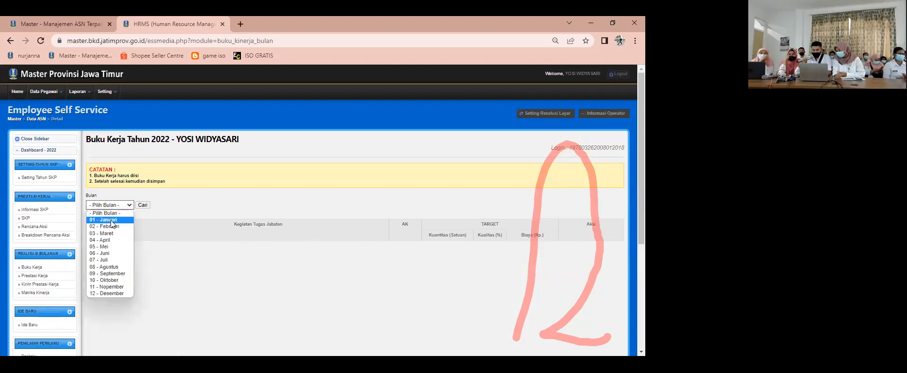
left_click(114, 222)
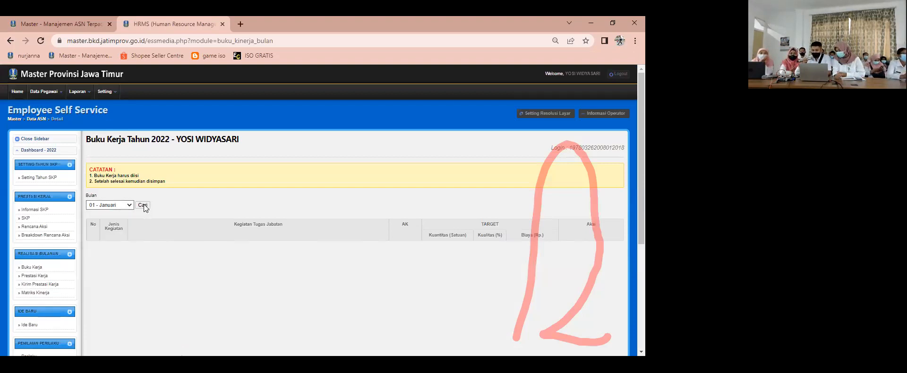
left_click(143, 205)
scroll(241, 239, "down", 3)
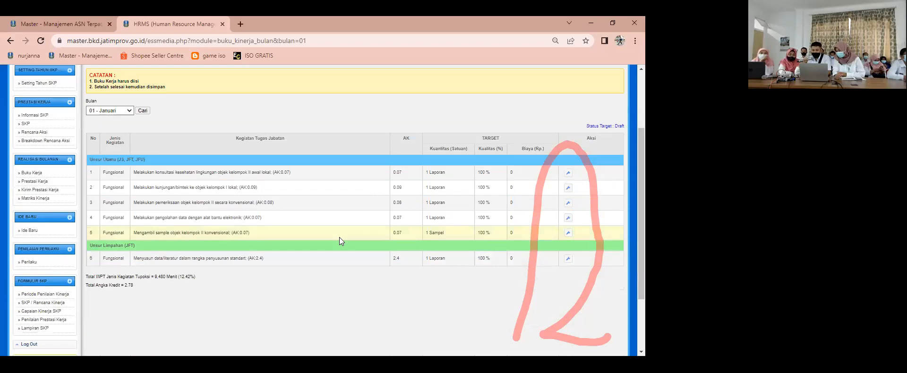
left_click(568, 172)
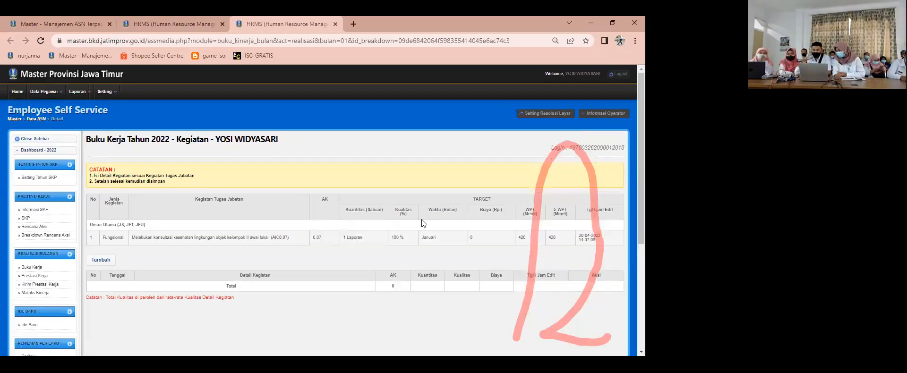
scroll(422, 219, "down", 1)
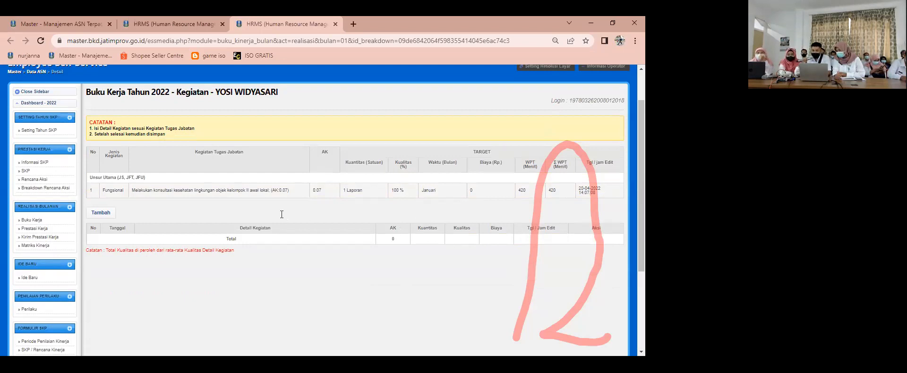
Step: Add an activity entry to the January consultation task with the Tanggal Kegiatan 20/01/2022
left_click(105, 217)
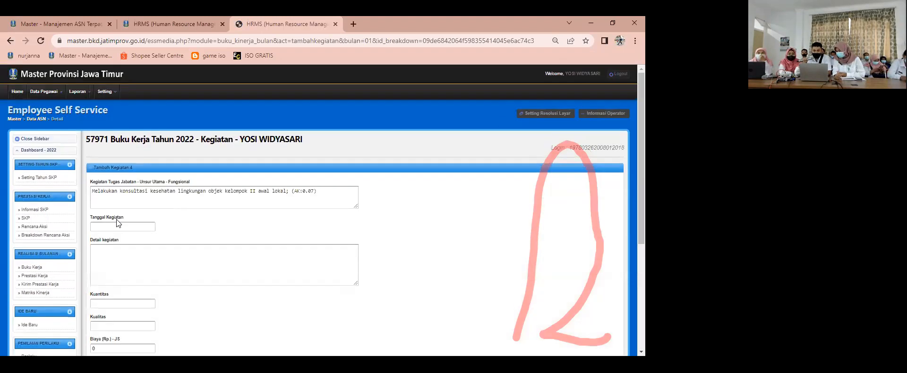
left_click(145, 227)
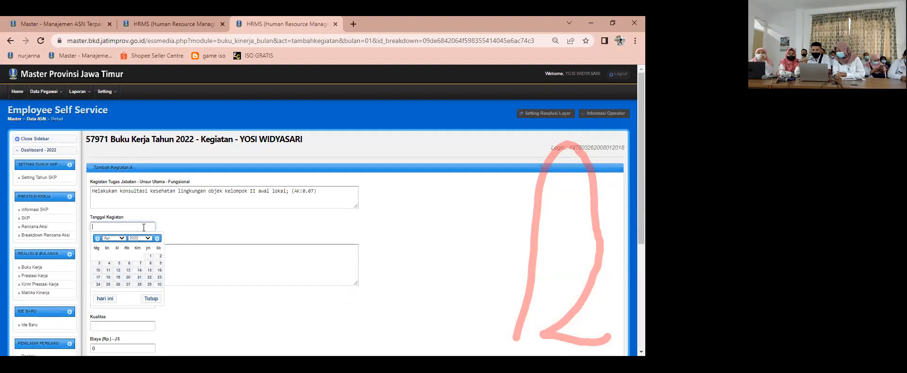
left_click(122, 238)
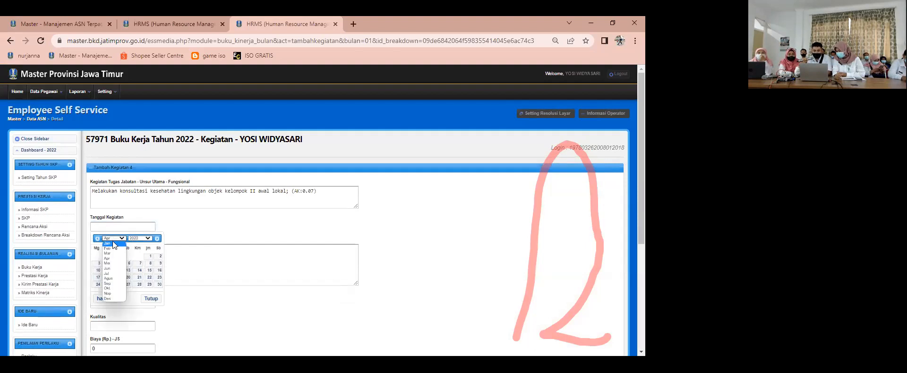
left_click(117, 243)
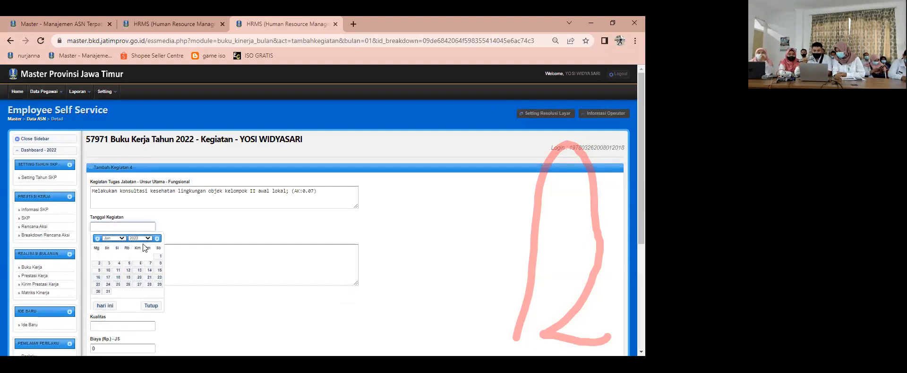
left_click(140, 279)
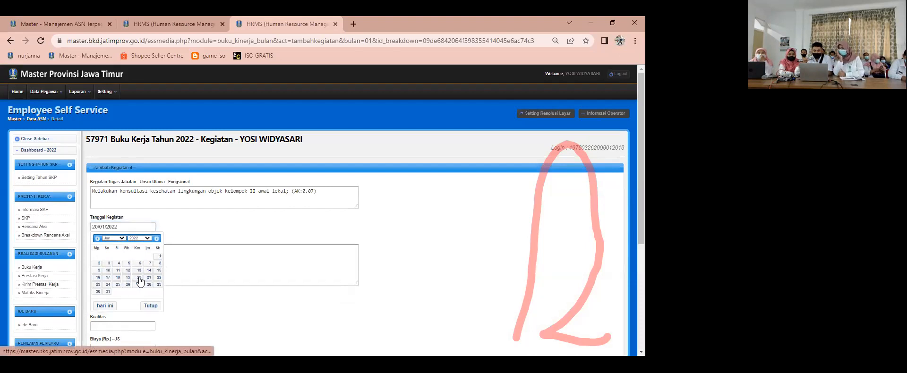
Step: Enter "konsul pes kontrol" as the Detail kegiatan and set Kuantitas to 1
scroll(130, 249, "down", 1)
left_click(135, 221)
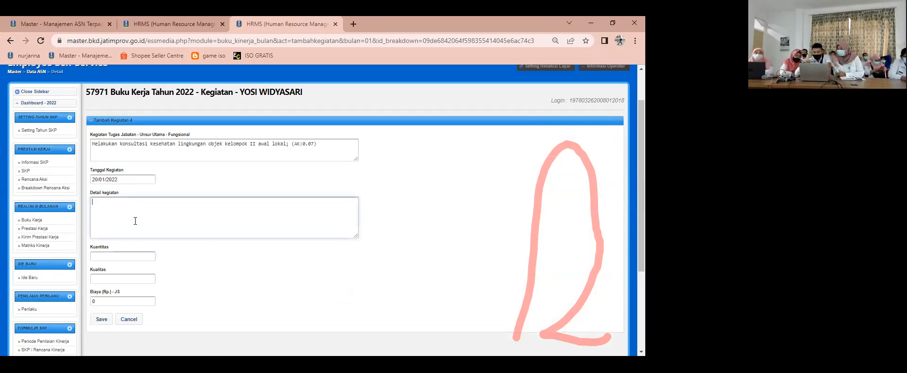
type("konsul tes kontrol")
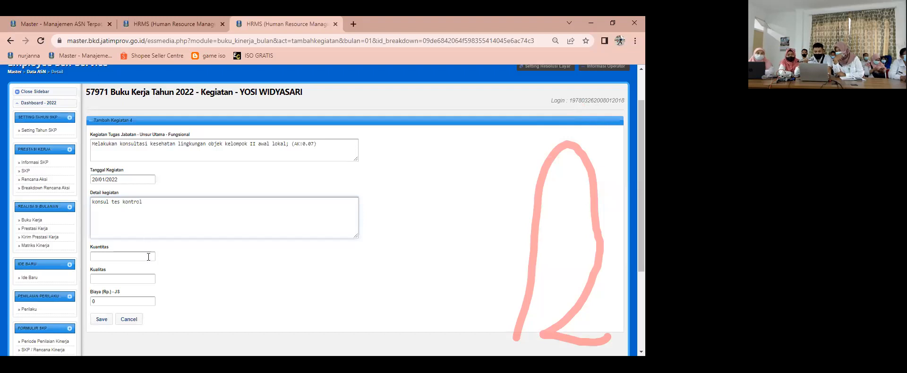
scroll(141, 242, "down", 1)
left_click(138, 211)
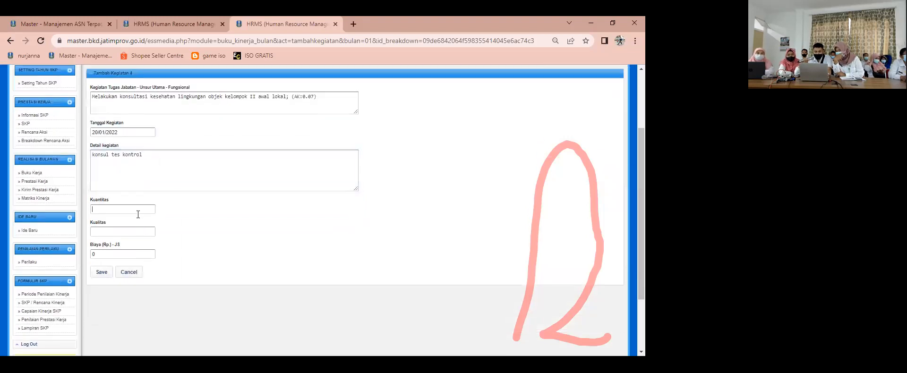
type("1")
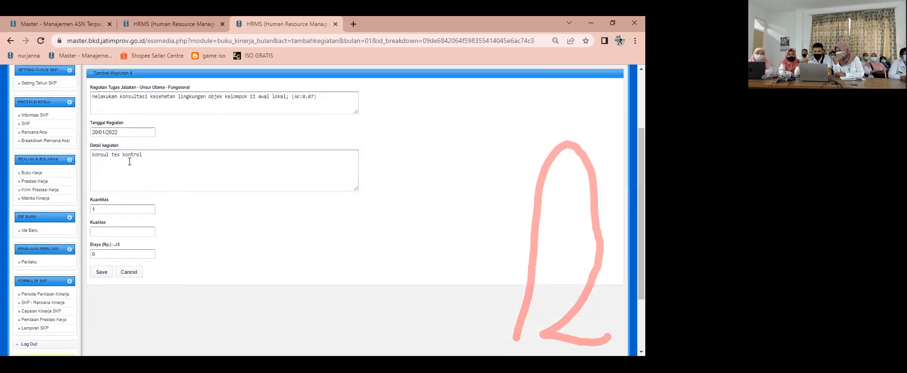
left_click(116, 157)
key("Delete")
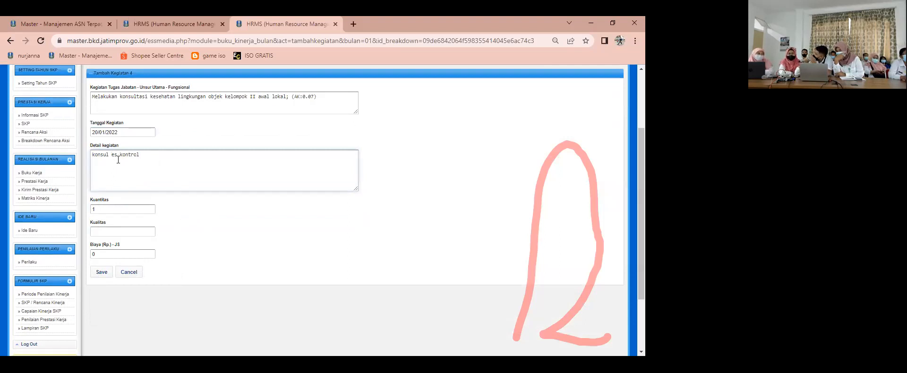
type("p")
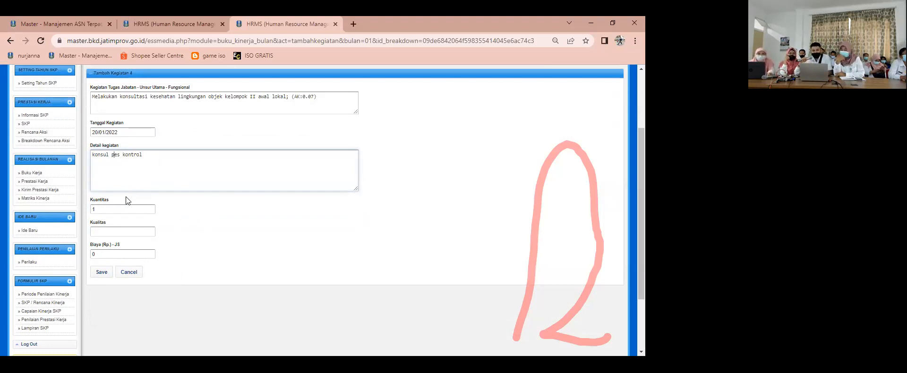
Step: Set the activity's Kualitas to 100 and save the entry
scroll(227, 208, "up", 2)
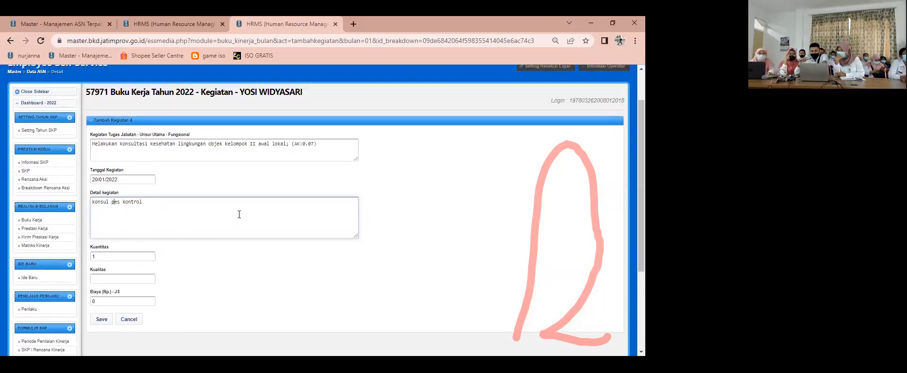
scroll(246, 243, "down", 2)
left_click(104, 231)
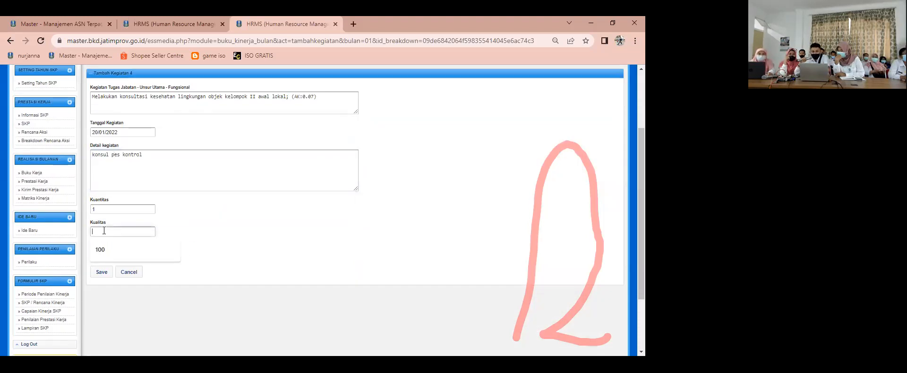
type("00")
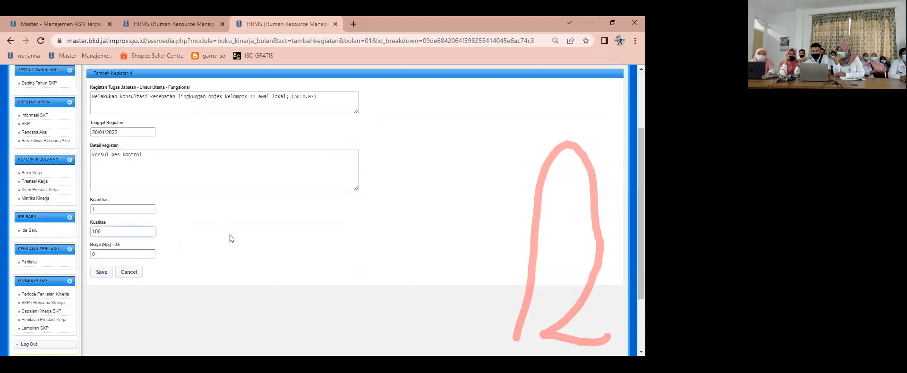
left_click(125, 257)
left_click(101, 273)
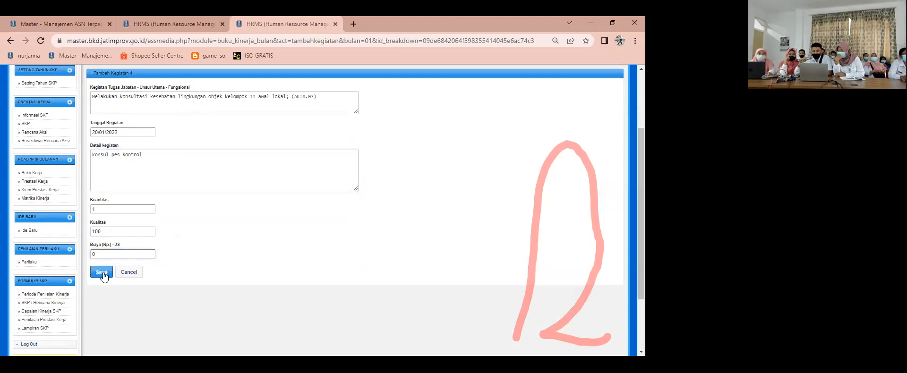
Step: Confirm saving the activity entry for the January consultation task
left_click(373, 95)
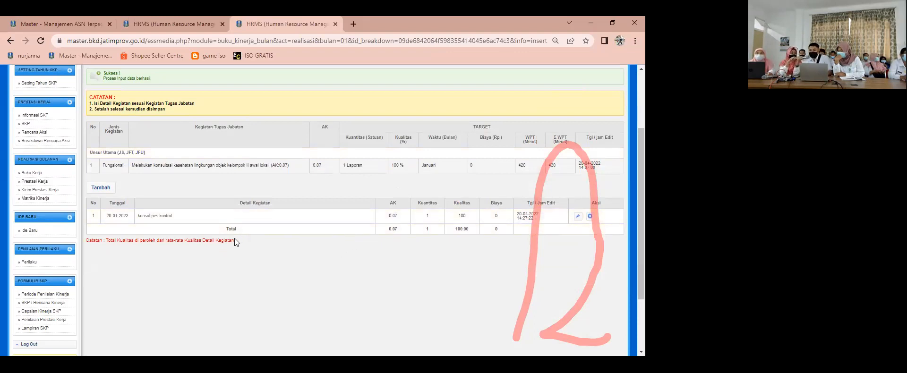
scroll(276, 243, "up", 1)
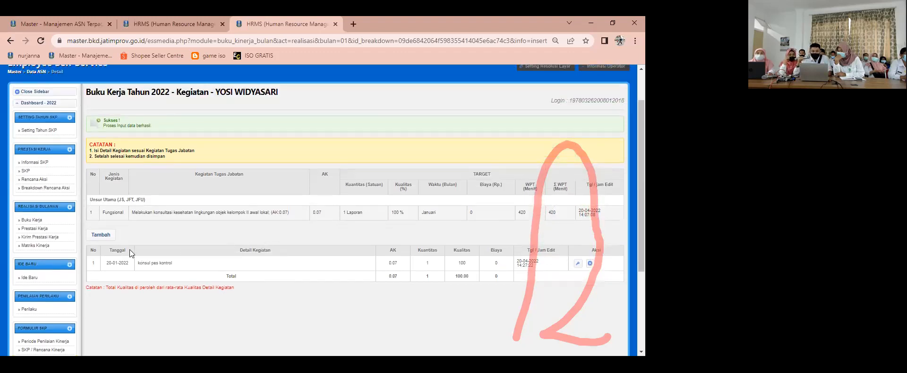
left_click(50, 235)
left_click(128, 212)
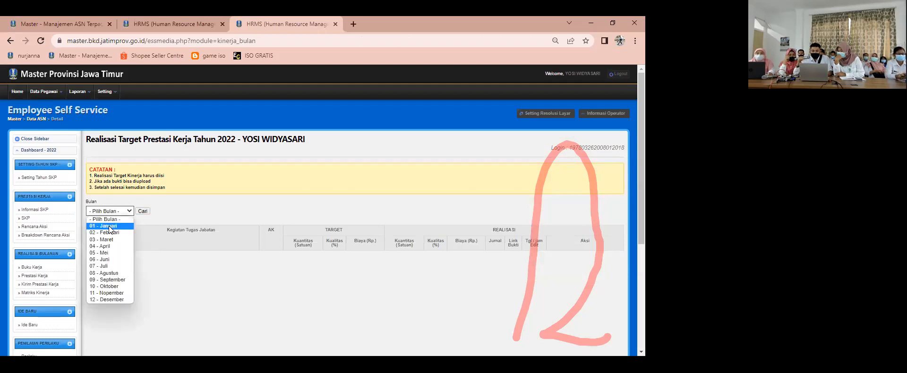
left_click(259, 244)
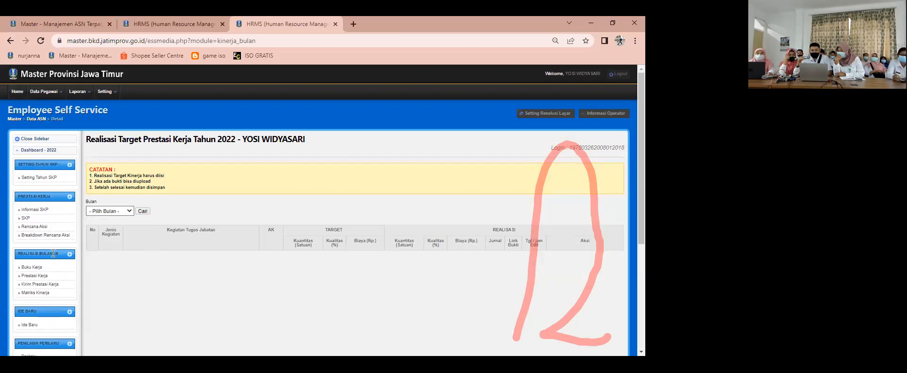
Step: List the January activities in Buku Kerja and open the second task, Melakukan kunjungan/bimtek ke objek kelompok I lokal
left_click(35, 268)
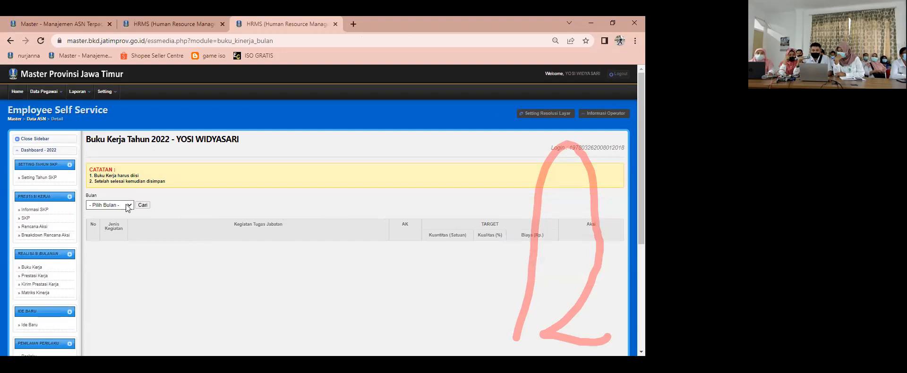
left_click(128, 205)
left_click(109, 220)
left_click(143, 205)
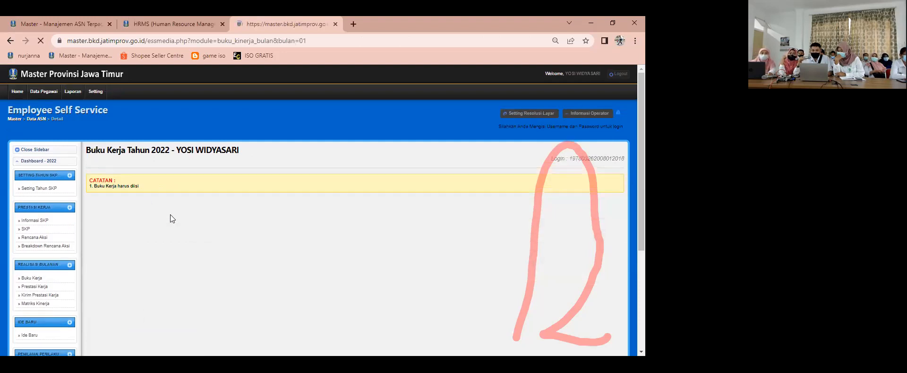
scroll(247, 240, "down", 1)
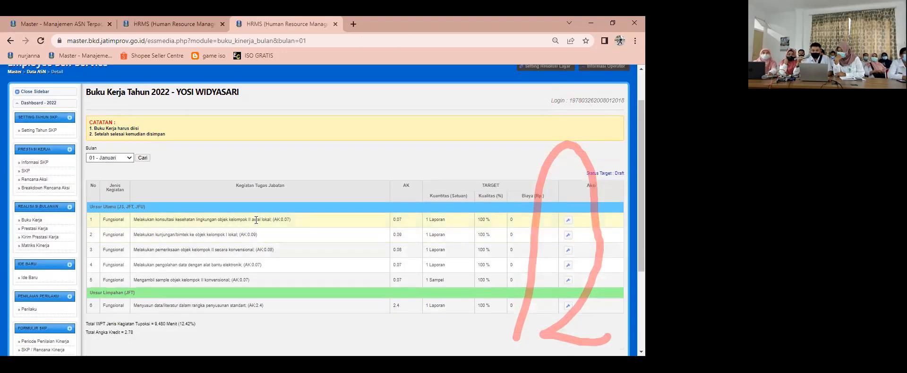
scroll(461, 227, "down", 1)
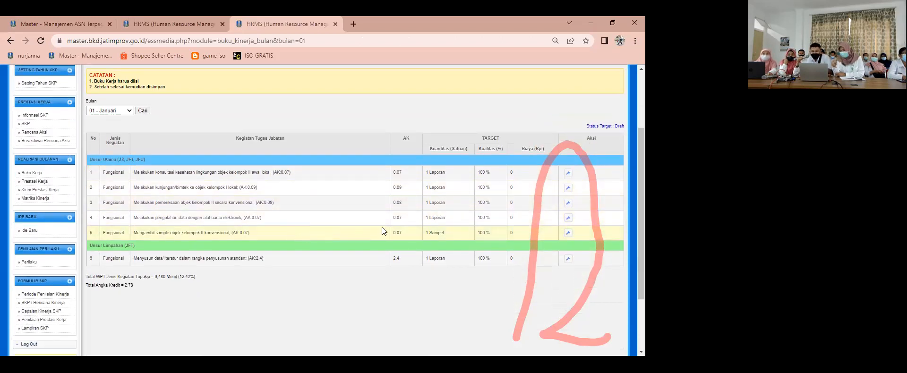
left_click(569, 188)
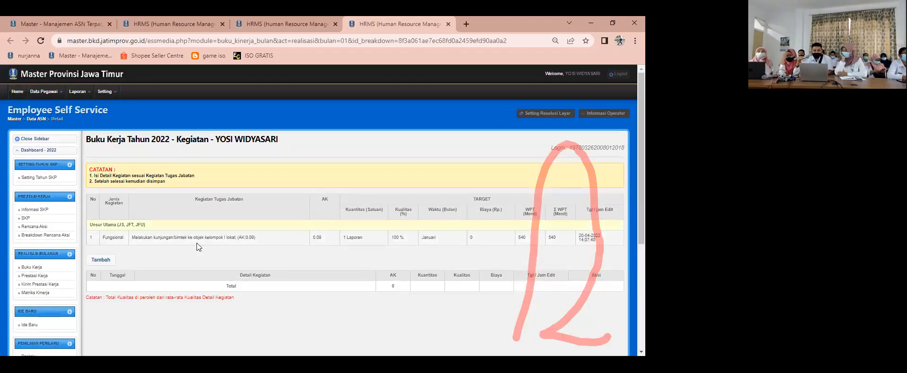
Step: Add an activity entry to the January kunjungan/bimtek task with the Tanggal Kegiatan 19/01/2022
left_click(106, 261)
left_click(126, 227)
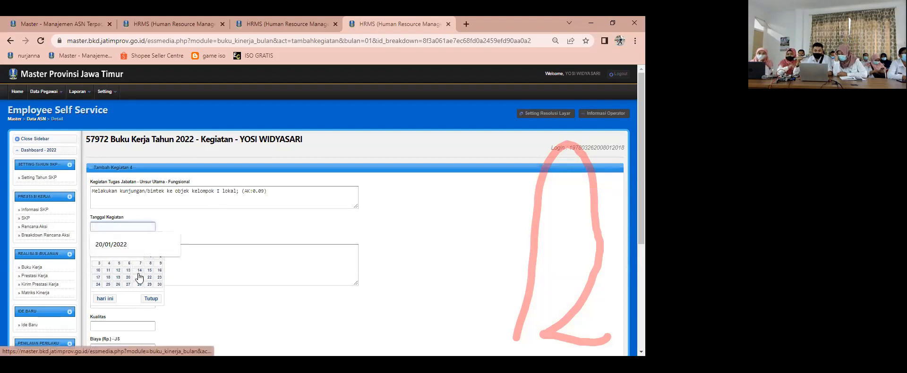
left_click(117, 249)
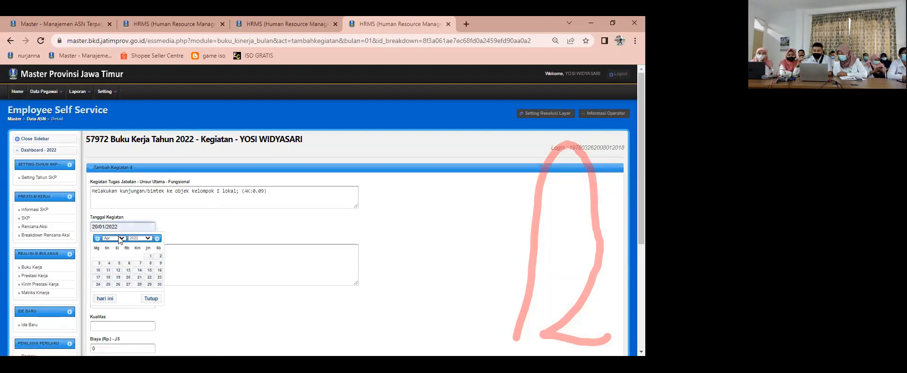
left_click(115, 238)
left_click(113, 244)
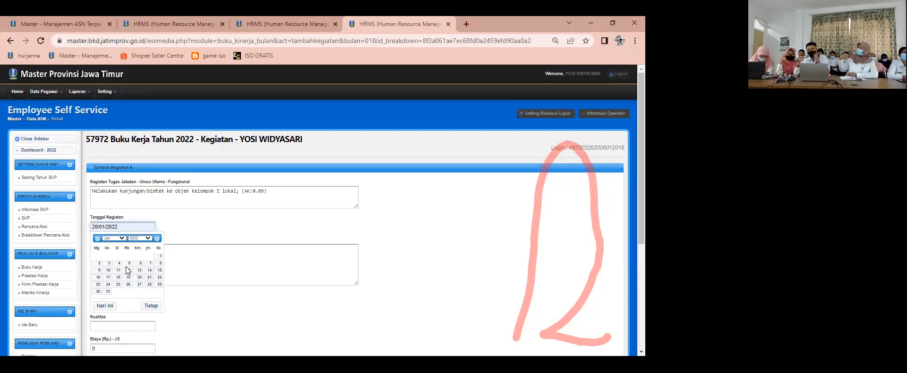
left_click(122, 238)
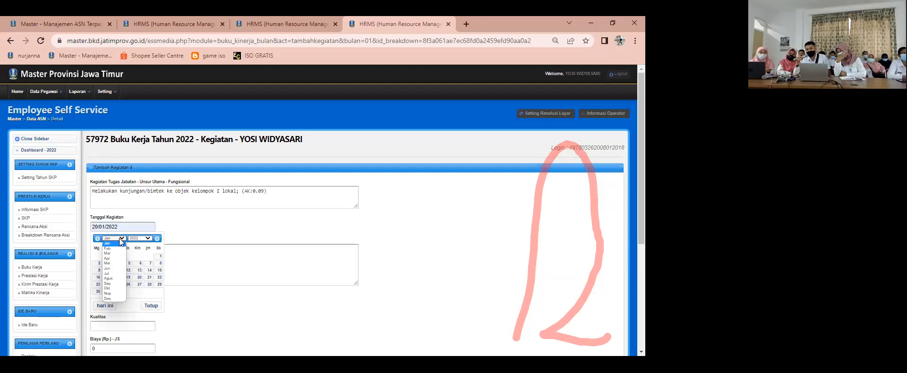
left_click(135, 225)
left_click(135, 226)
key("ctrl+a")
key("BackSpace")
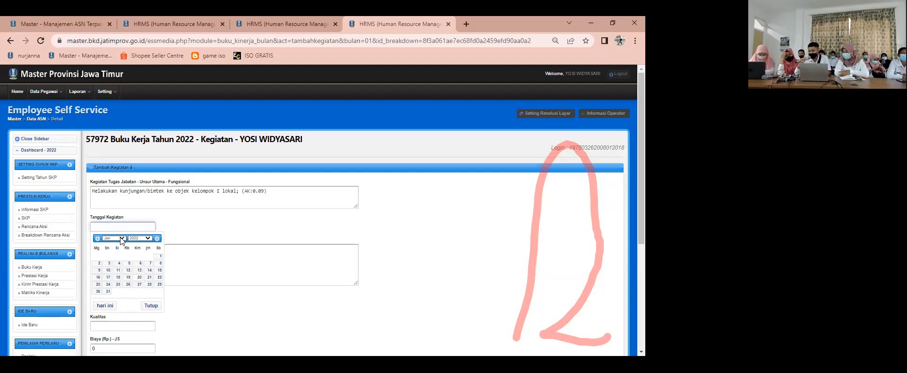
left_click(128, 279)
Step: Enter "sanitasi indoor" as the Detail kegiatan and set Kuantitas to 1
left_click(123, 262)
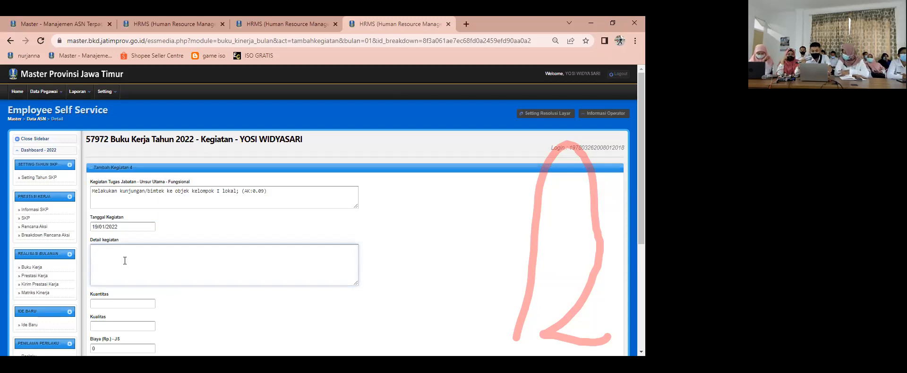
type("sanitasi indorr")
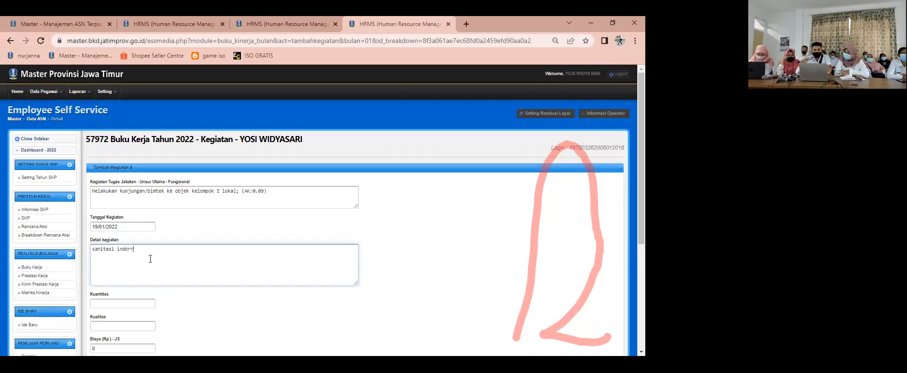
scroll(151, 259, "down", 2)
key("BackSpace")
key("BackSpace")
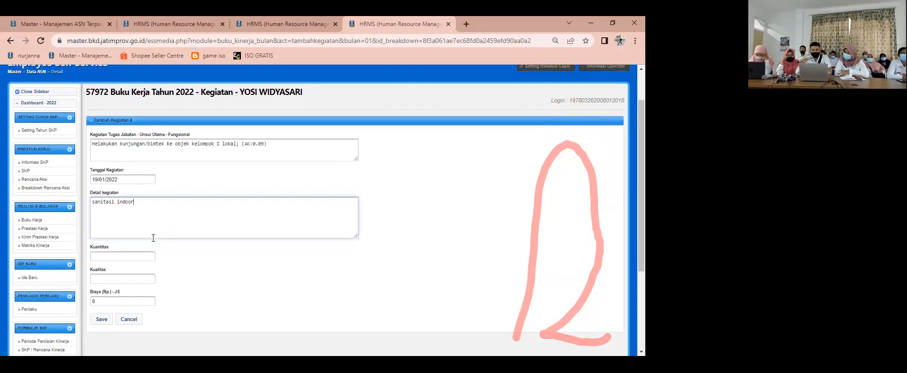
left_click(133, 256)
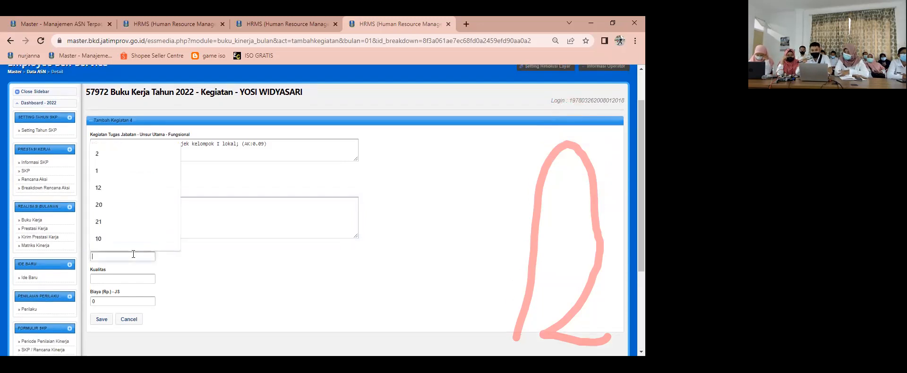
left_click(99, 169)
Step: Set the kunjungan/bimtek activity's Kualitas to 100 and save the entry
left_click(115, 279)
type("100")
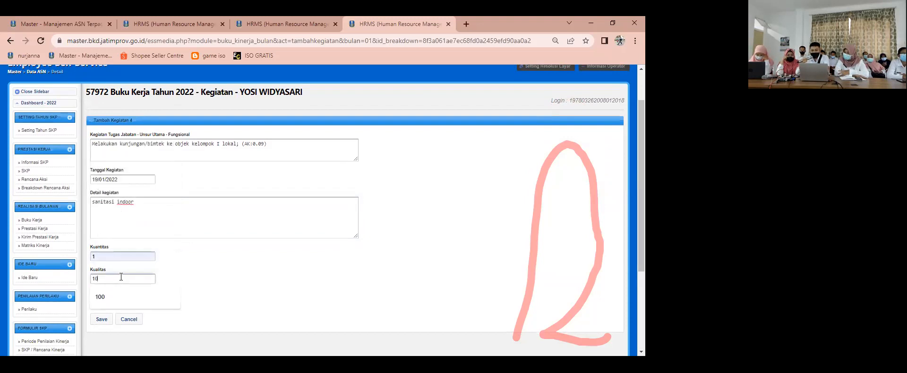
left_click(105, 320)
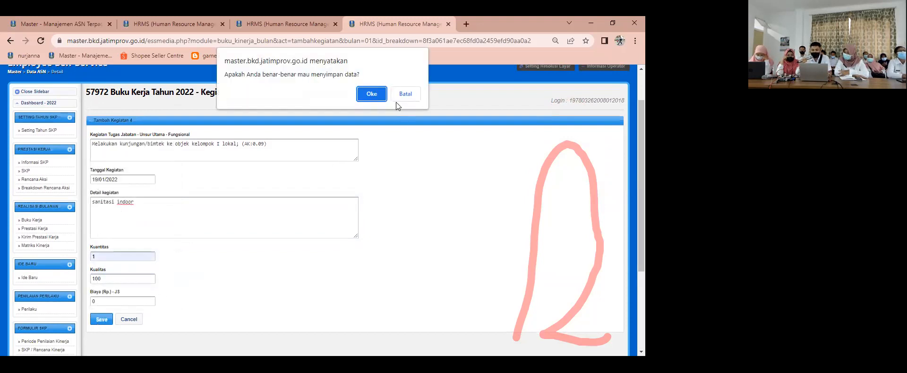
left_click(384, 94)
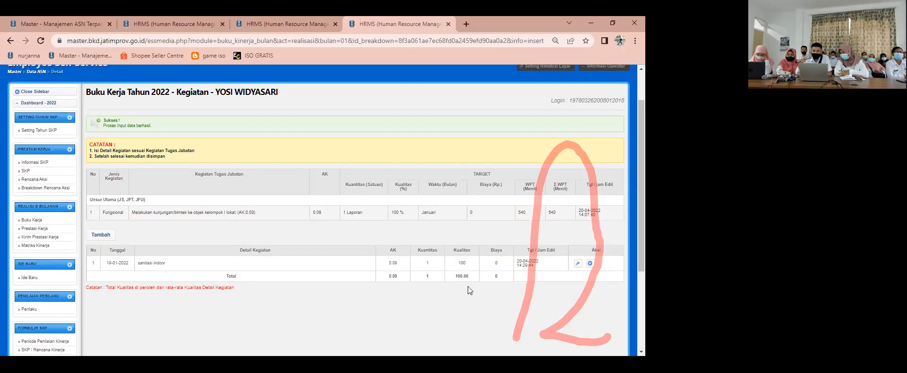
scroll(240, 297, "down", 1)
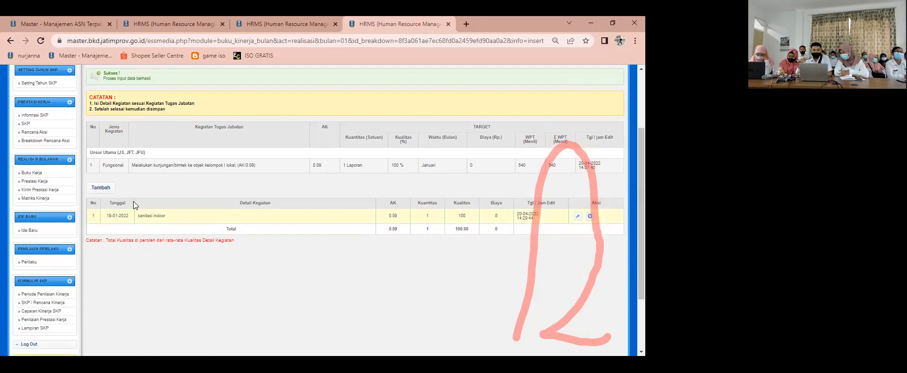
left_click(102, 188)
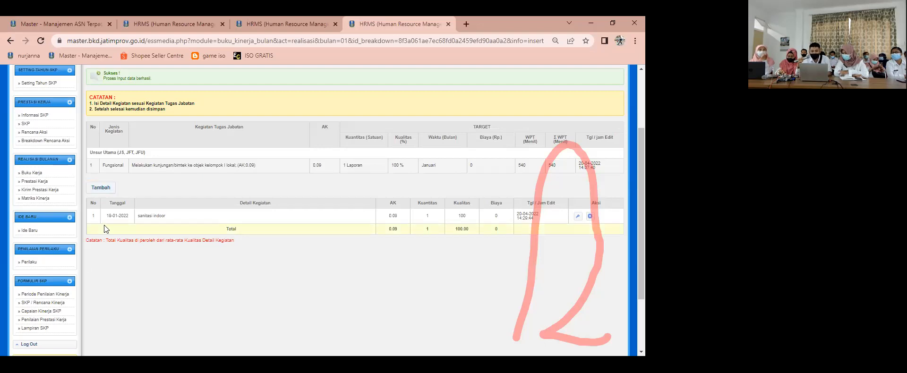
scroll(148, 222, "up", 2)
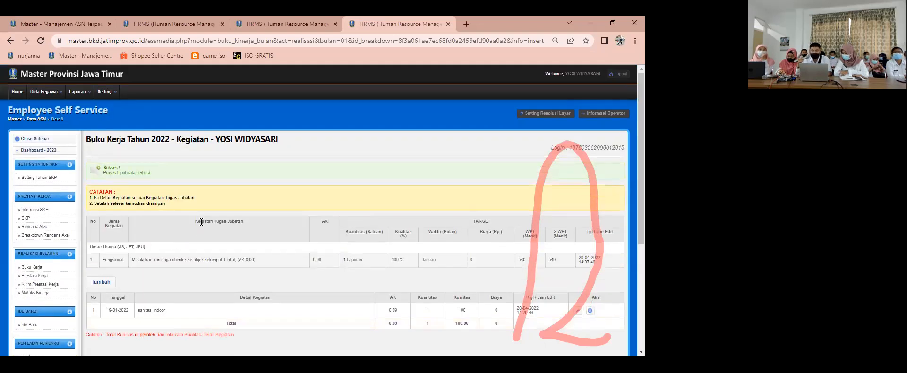
scroll(199, 232, "down", 2)
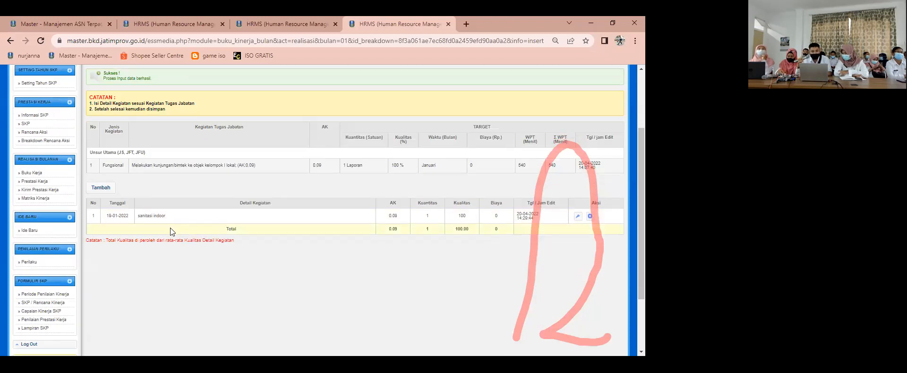
scroll(163, 232, "down", 1)
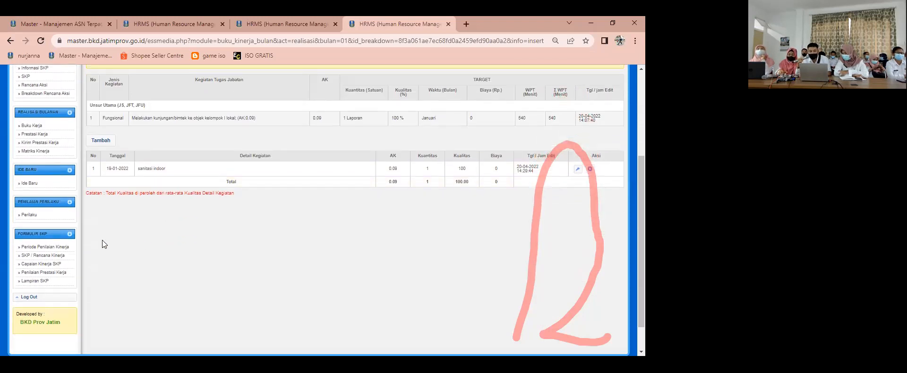
scroll(59, 232, "up", 1)
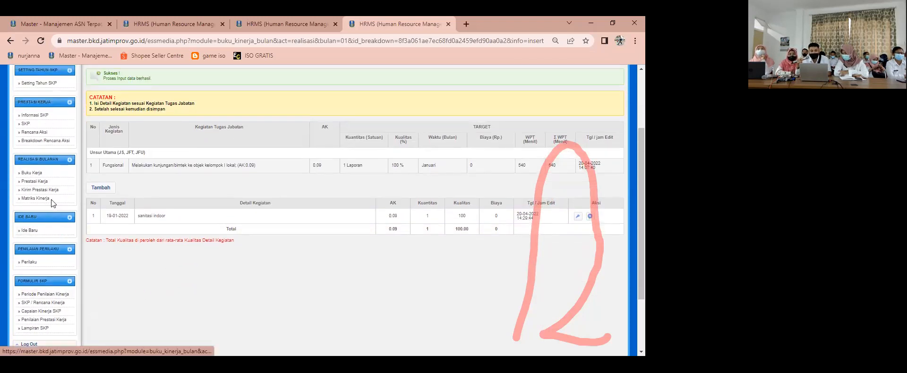
Step: List the January activities in Buku Kerja again and check the entry recorded under the first task
left_click(42, 173)
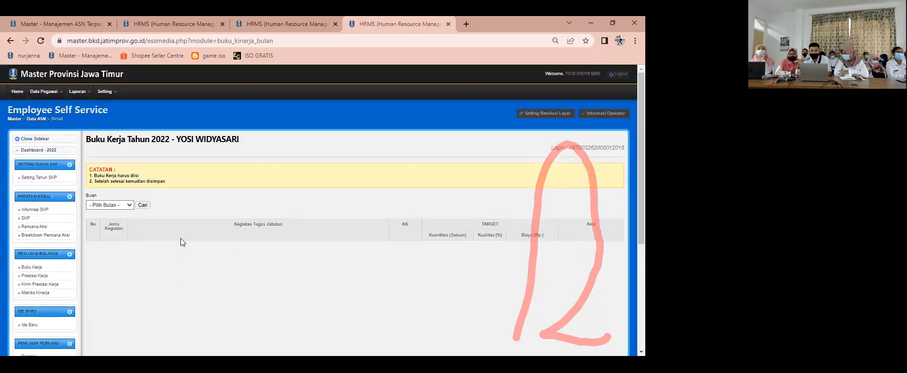
scroll(124, 137, "up", 1)
left_click(123, 158)
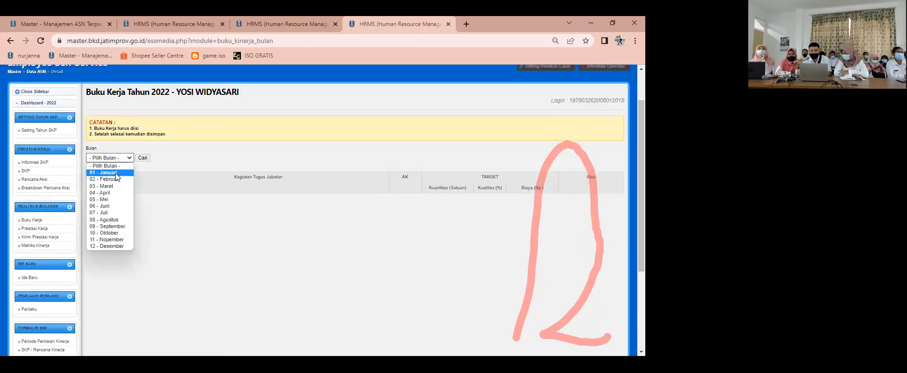
left_click(145, 160)
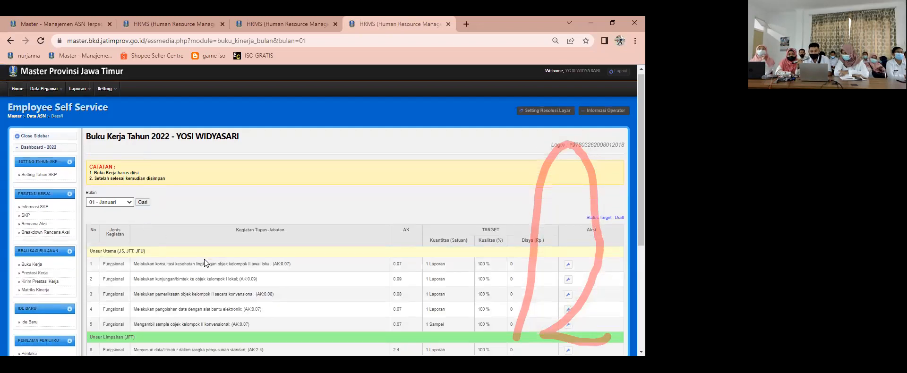
scroll(449, 240, "down", 2)
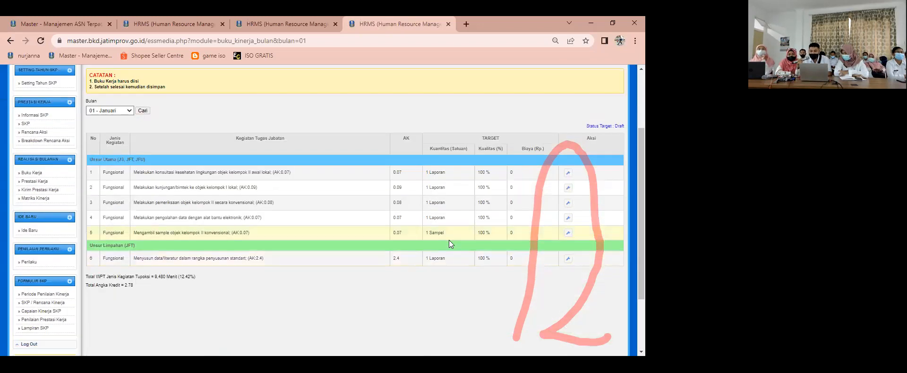
left_click(567, 173)
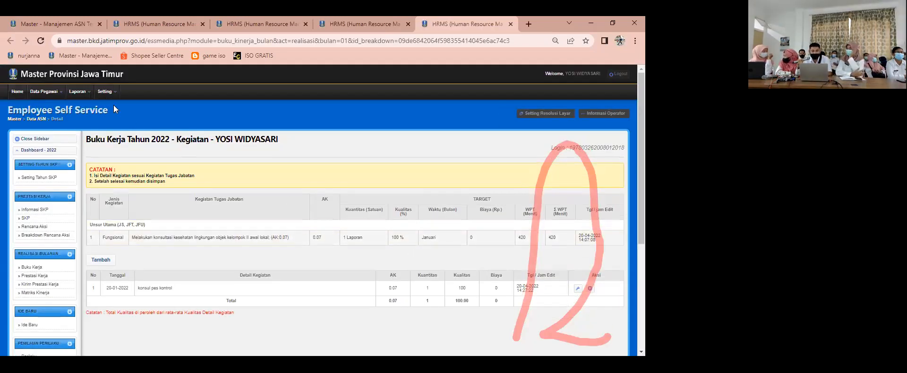
left_click(511, 24)
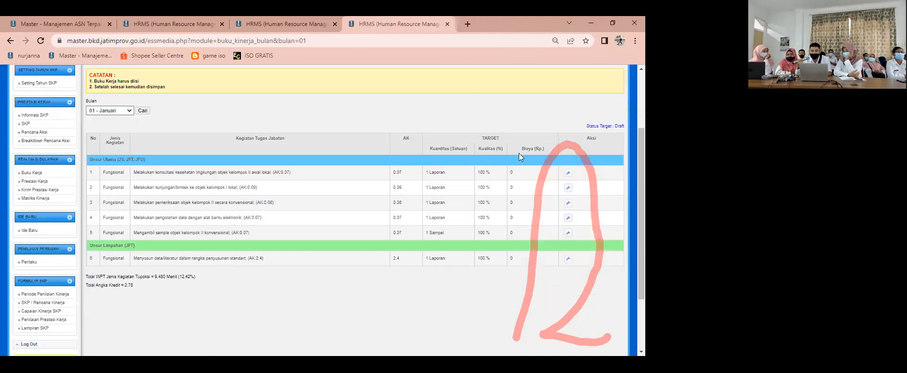
Step: Add an activity entry to the January task on pemeriksaan objek kelompok II secara konvensional with the Tanggal Kegiatan 20/01/2022
left_click(568, 204)
scroll(251, 232, "down", 2)
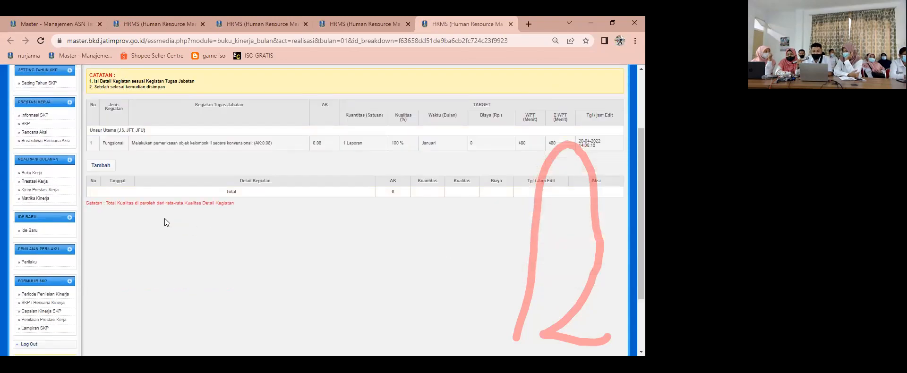
left_click(109, 166)
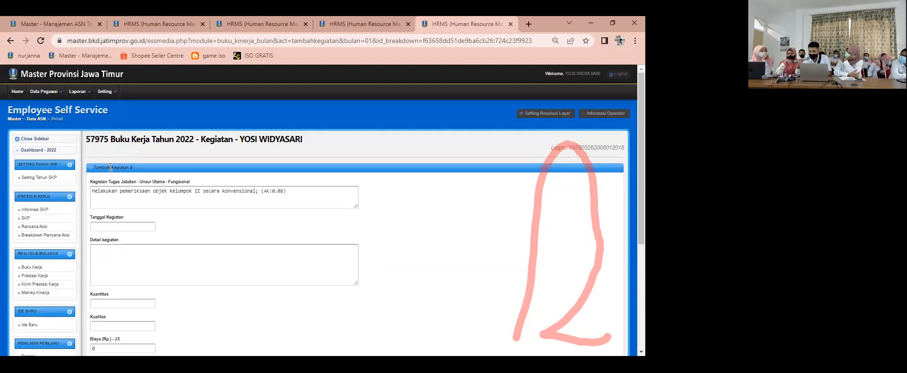
left_click(130, 227)
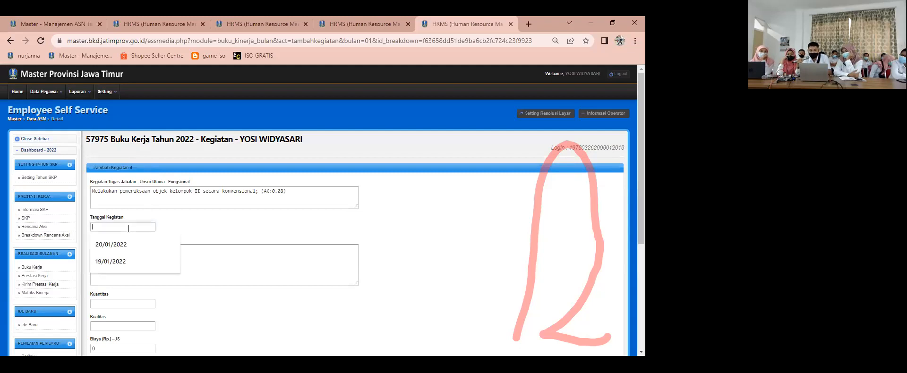
left_click(130, 252)
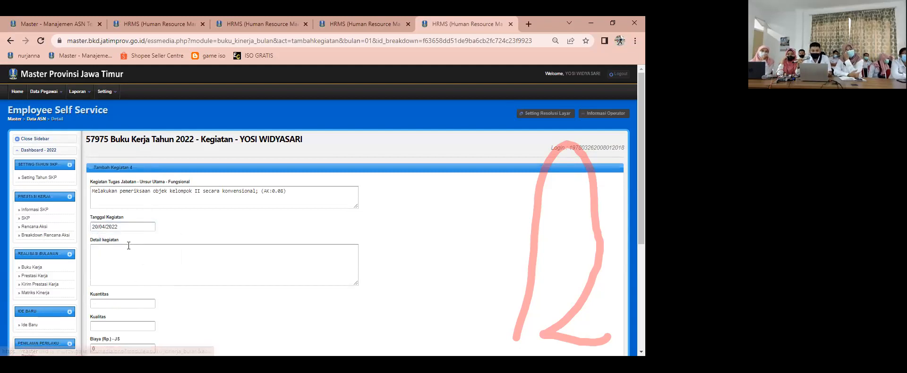
left_click(121, 262)
left_click(124, 226)
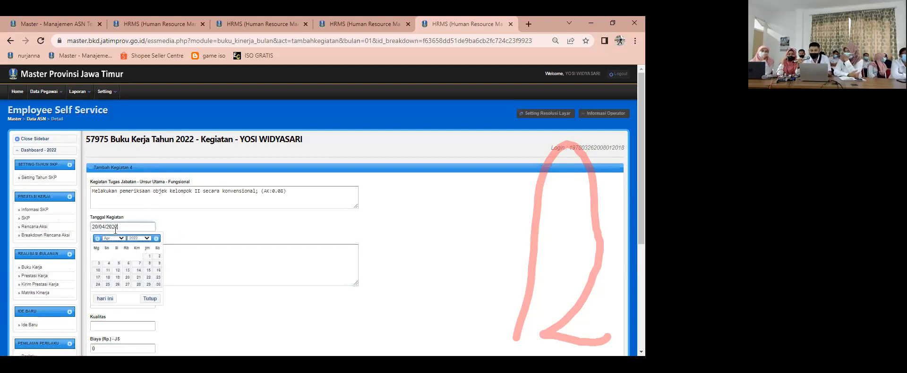
left_click(111, 238)
left_click(107, 243)
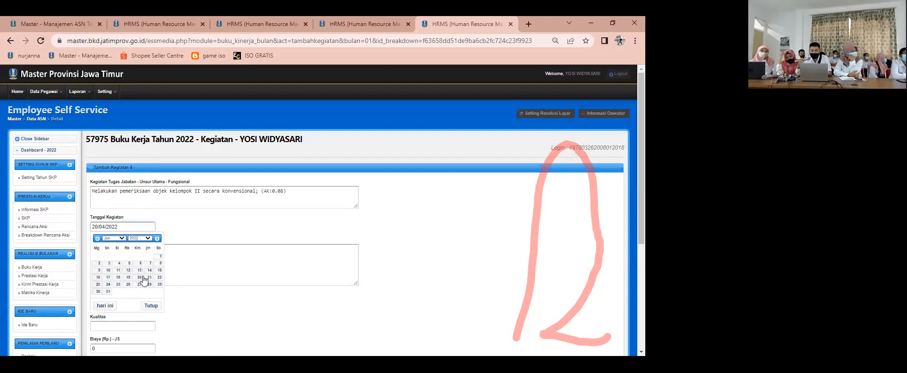
left_click(138, 277)
Step: Enter "wefergrregr" as the pemeriksaan activity's Detail kegiatan and set its Kuantitas to 1
left_click(140, 259)
type("wefergrregr")
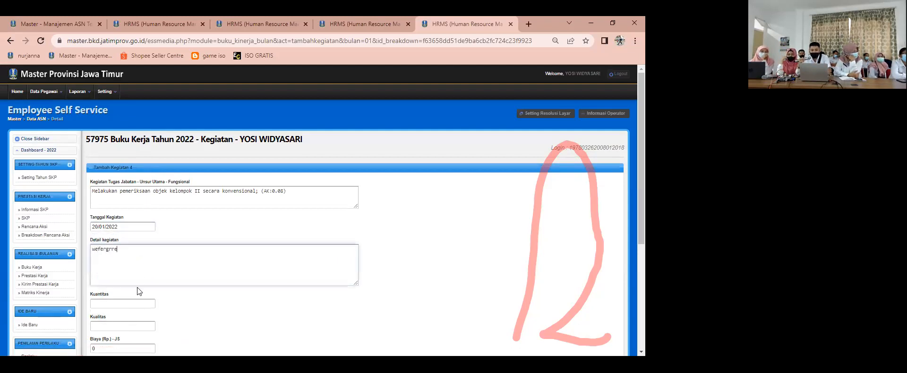
left_click(119, 305)
type("1")
left_click(212, 302)
Step: Set the pemeriksaan activity's Kualitas to 100, save the entry and return to the January task list
scroll(212, 302, "down", 1)
left_click(127, 278)
type("100")
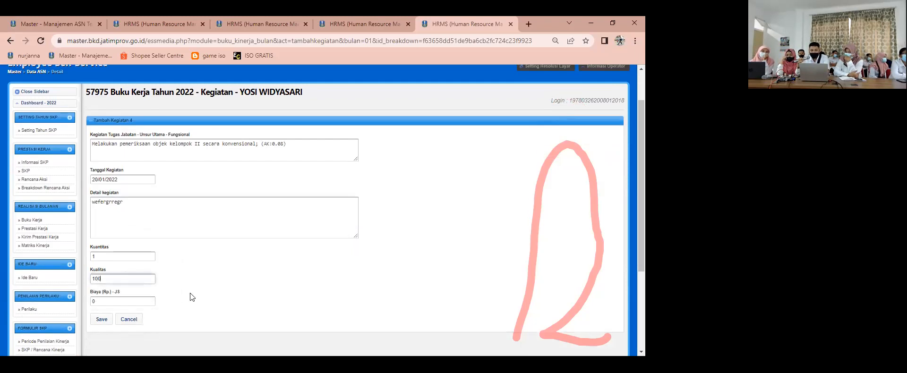
left_click(100, 321)
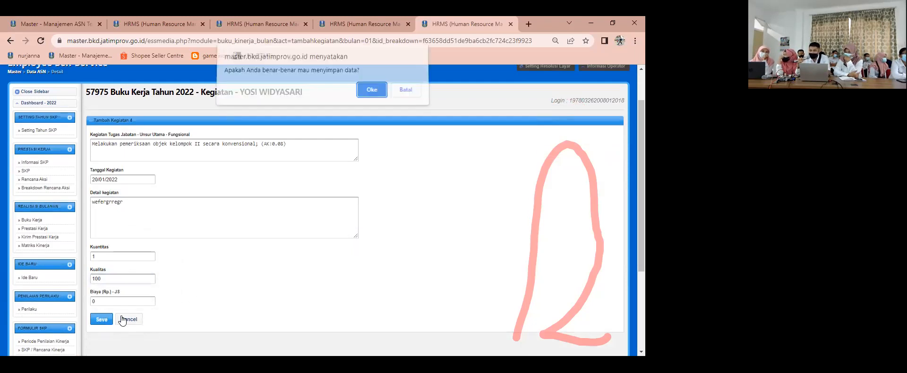
left_click(363, 99)
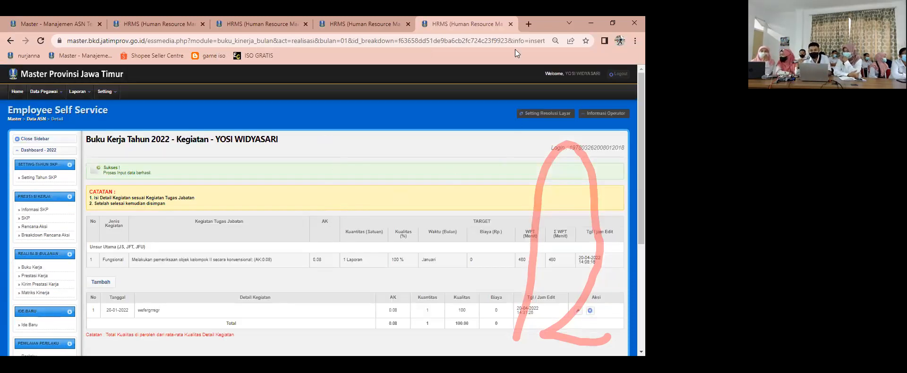
left_click(511, 23)
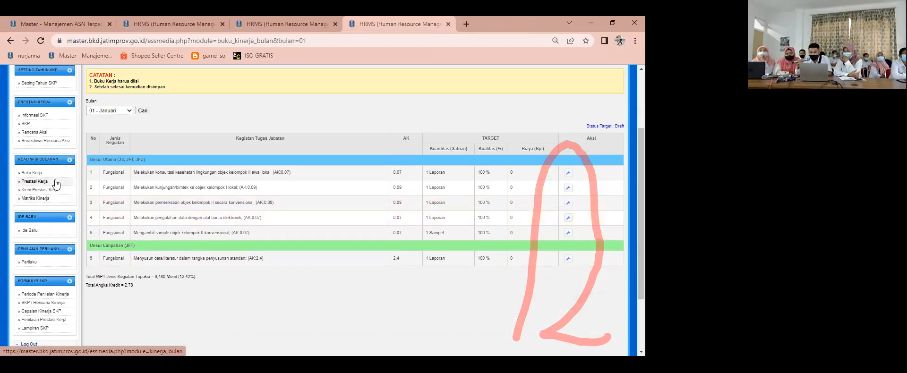
Step: Add an activity entry to the January task on pengolahan data dengan alat bantu elektronik with the Tanggal Kegiatan 13/01/2022
left_click(568, 218)
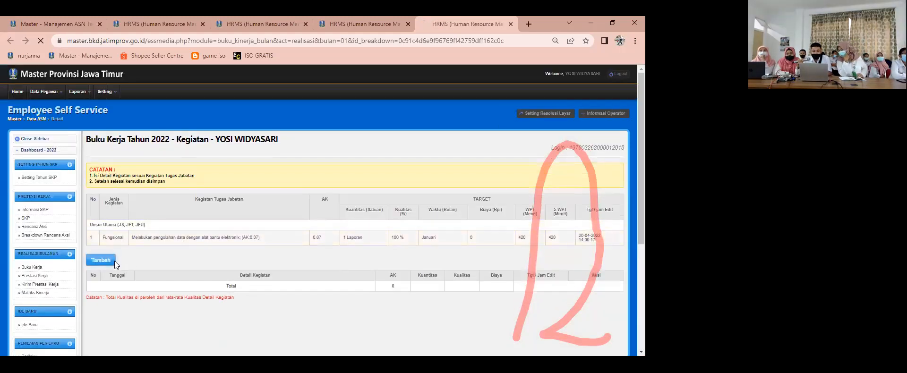
left_click(100, 259)
left_click(134, 227)
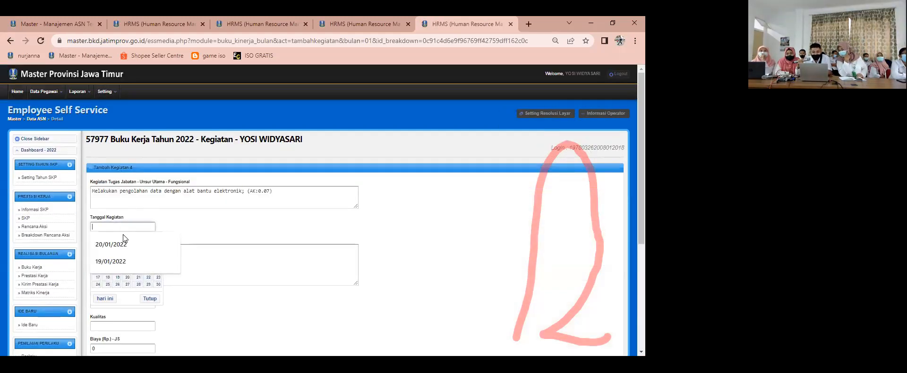
left_click(118, 244)
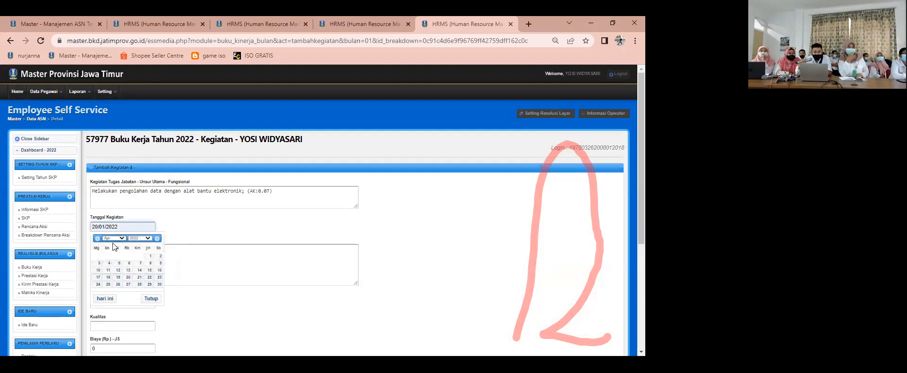
left_click(116, 239)
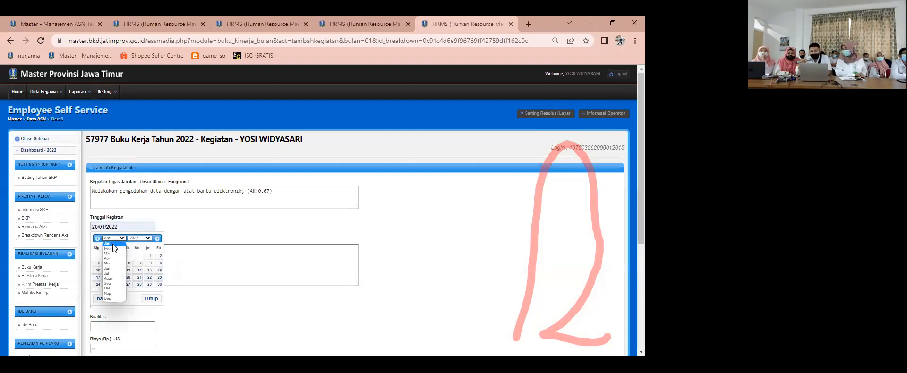
left_click(114, 245)
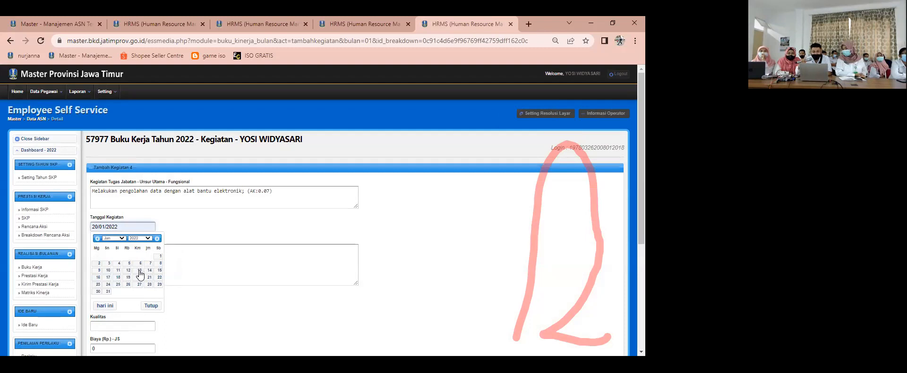
left_click(138, 270)
Step: Enter "sdgeger" as the pengolahan data activity's Detail kegiatan and set its Kuantitas to 1
left_click(118, 267)
type("contoh")
left_click(120, 305)
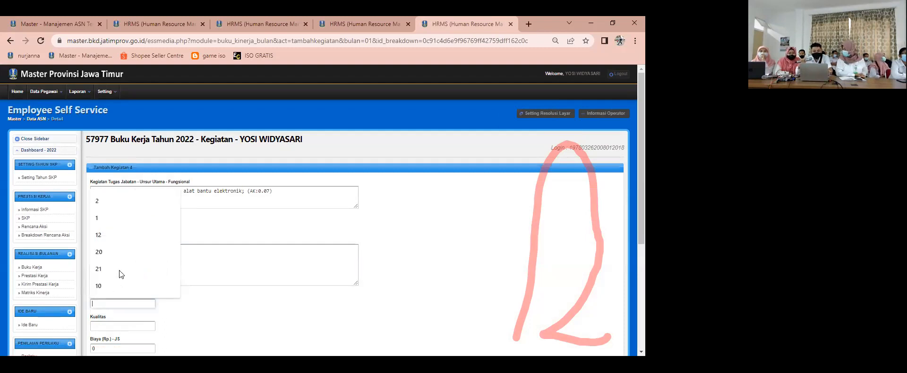
left_click(113, 221)
Step: Set the pengolahan data activity's Kualitas to 100, save the entry and return to the January task list
scroll(112, 261, "down", 2)
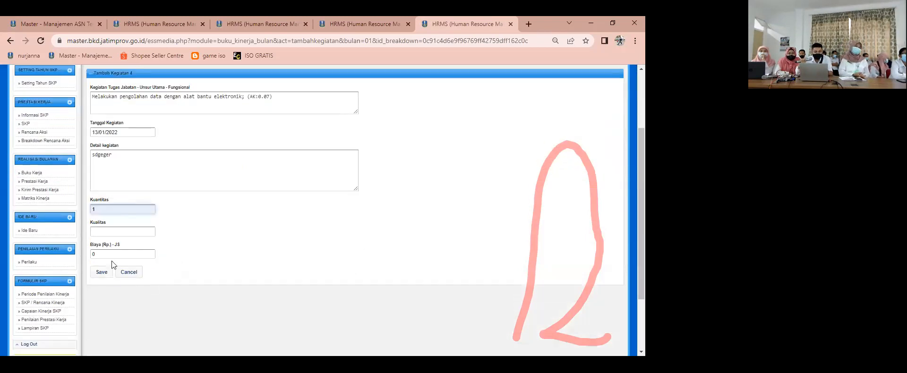
left_click(114, 232)
type("100")
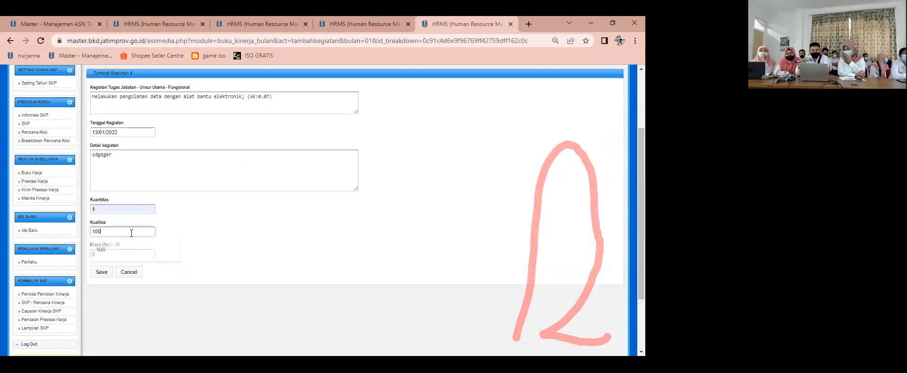
left_click(101, 272)
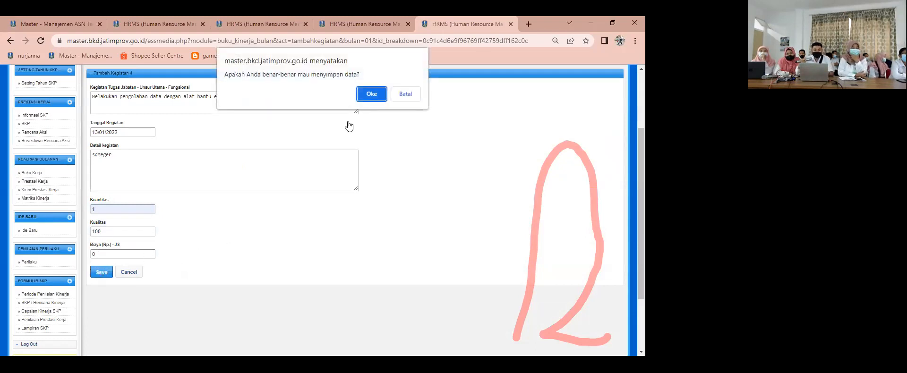
left_click(368, 97)
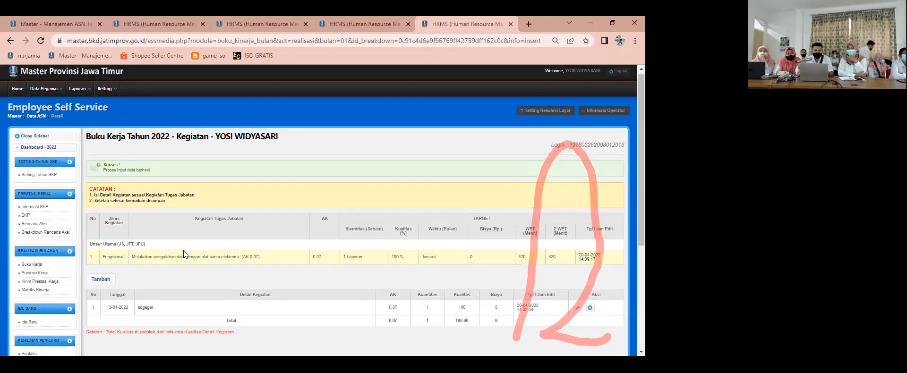
scroll(244, 216, "down", 2)
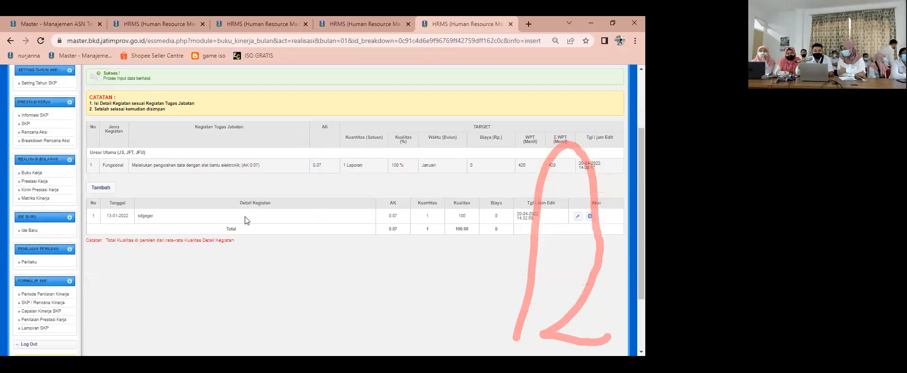
left_click(511, 23)
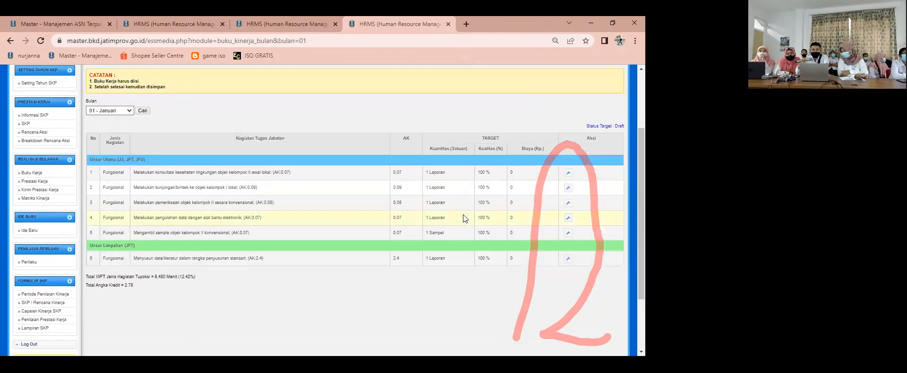
Step: Add an activity entry to the January task Mengambil sample objek kelompok II konvensional with the Tanggal Kegiatan 13/01/2022
left_click(568, 232)
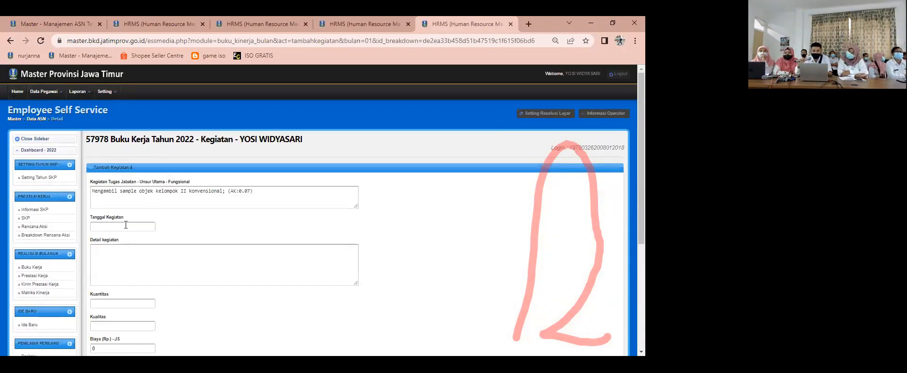
left_click(126, 226)
left_click(109, 244)
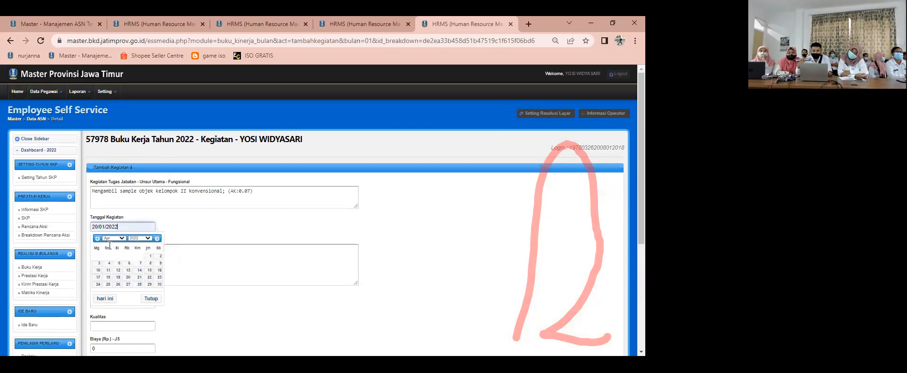
left_click(113, 239)
left_click(109, 244)
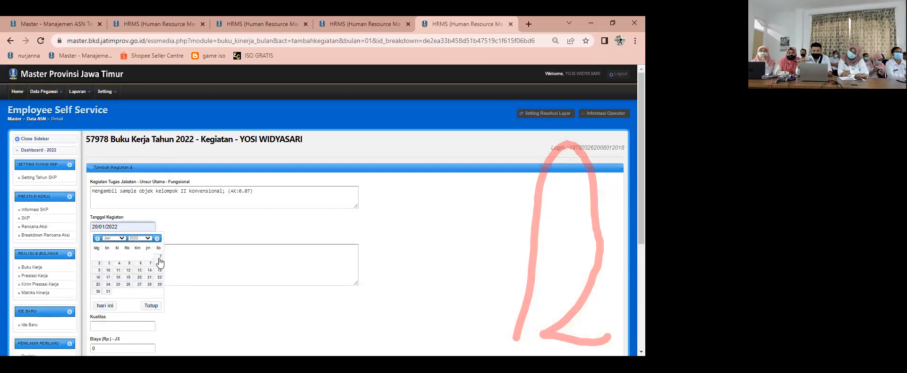
left_click(138, 271)
Step: Enter "gdfberbr" as the sampling activity's Detail kegiatan and set its Kuantitas to 1
left_click(124, 261)
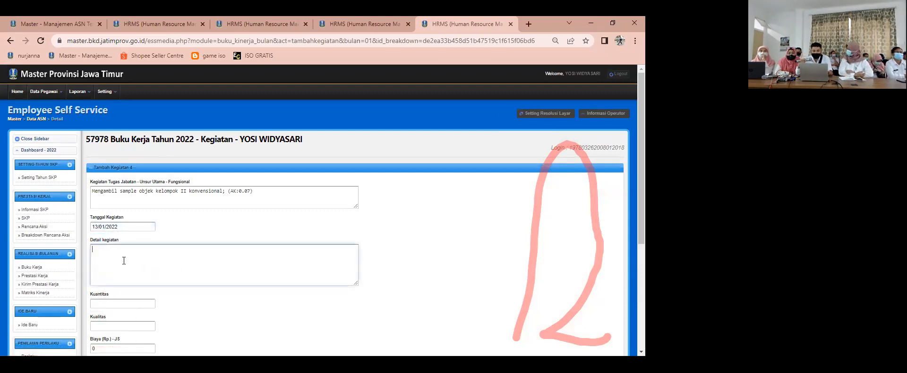
left_click(124, 305)
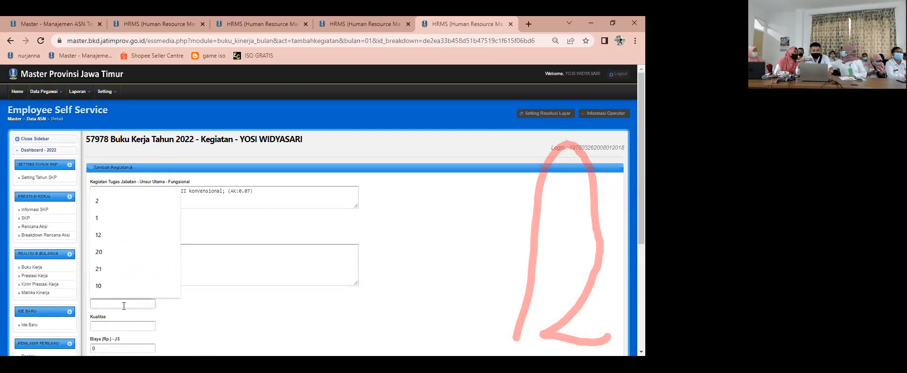
type("100")
scroll(190, 303, "down", 1)
left_click(112, 279)
double_click(110, 256)
type("1")
Step: Set the sampling activity's Kualitas to 100, save the entry and return to the January task list
left_click(115, 279)
left_click(113, 297)
left_click(102, 319)
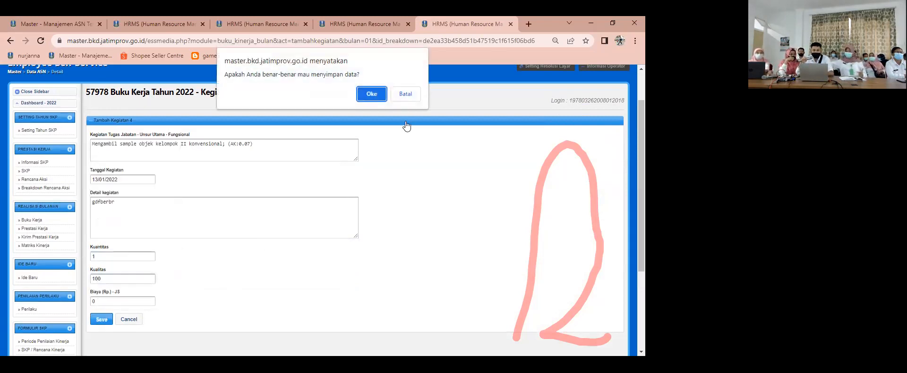
key("Return")
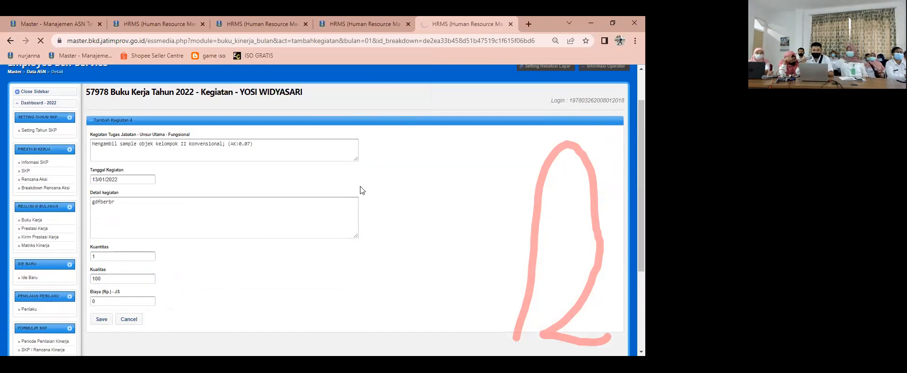
scroll(352, 221, "down", 3)
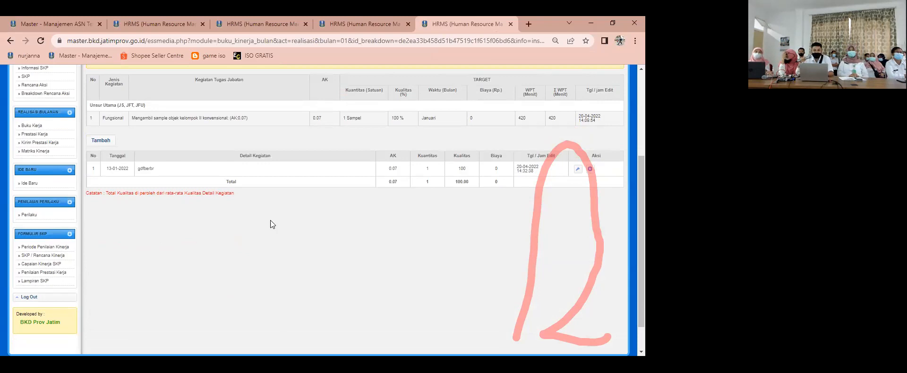
scroll(276, 220, "up", 3)
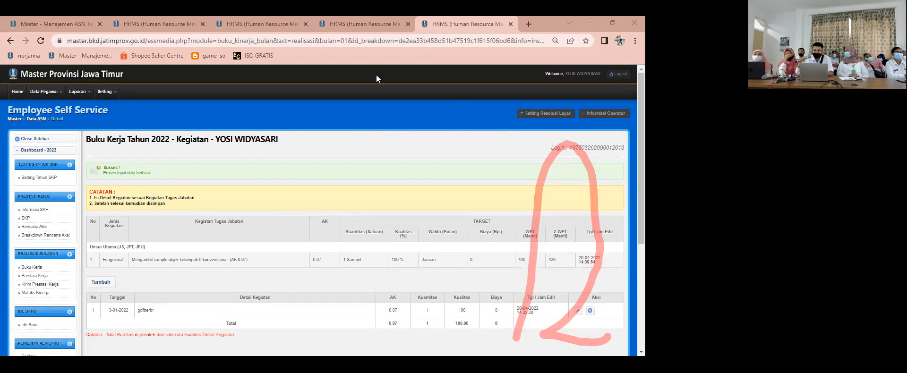
left_click(511, 24)
Step: Add an activity entry to the January task Menyusun data/literatur dalam rangka penyusunan standart with the Tanggal Kegiatan 19/01/2022
left_click(569, 260)
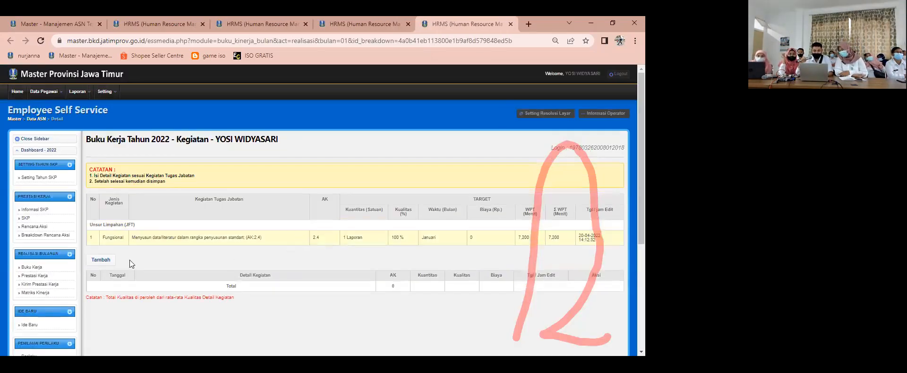
left_click(106, 261)
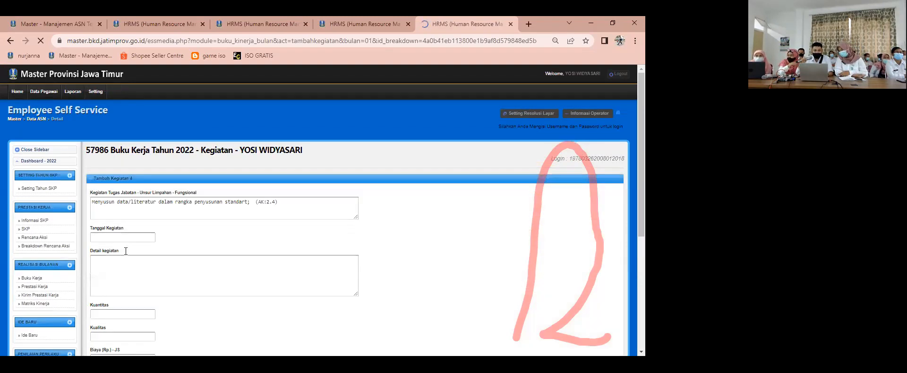
left_click(132, 226)
left_click(124, 245)
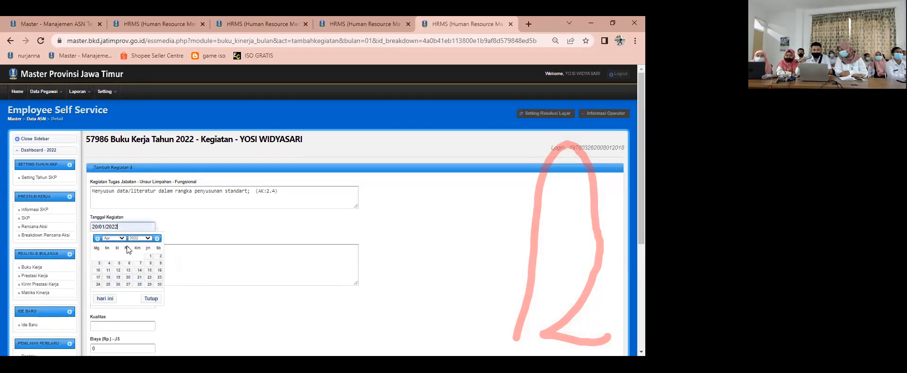
left_click(114, 238)
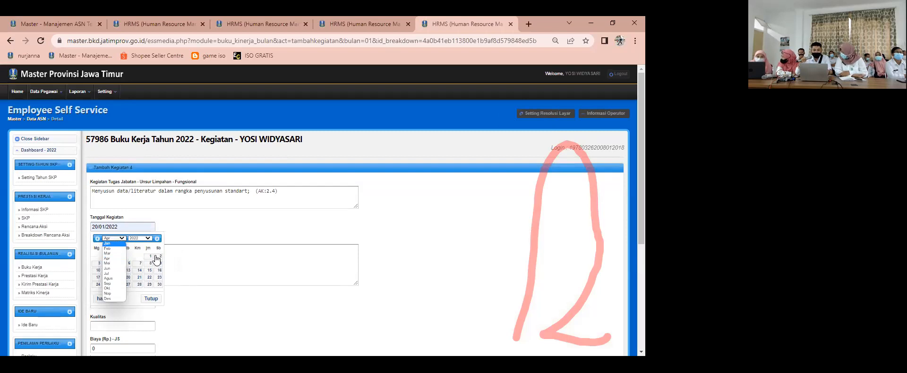
left_click(113, 245)
left_click(128, 278)
Step: Enter "sdfwegefe" as the Menyusun data/literatur activity's Detail kegiatan and set its Kuantitas to 1
left_click(124, 262)
type("sdfwegefe")
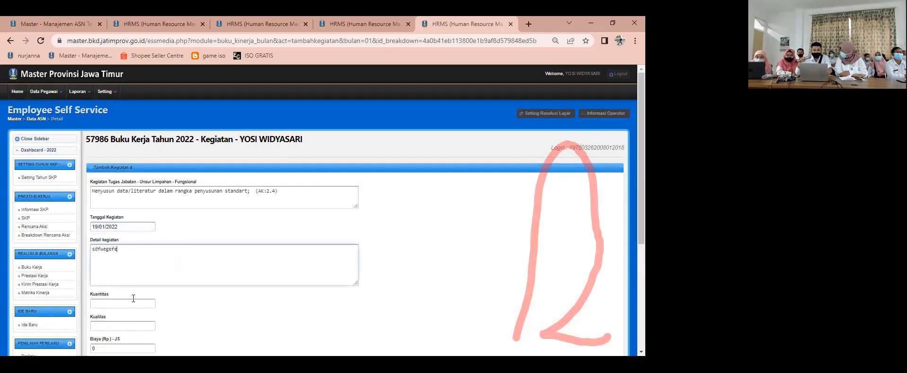
left_click(134, 302)
type("1")
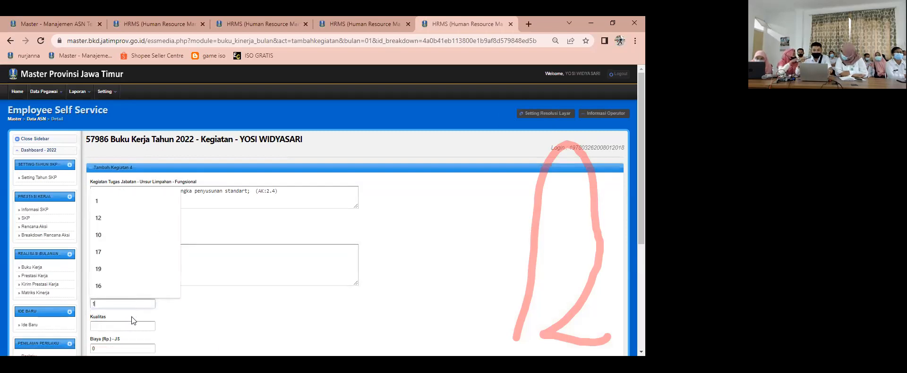
Step: Set the Menyusun data/literatur activity's Kualitas to 100 and save the entry
key("Tab")
type("100")
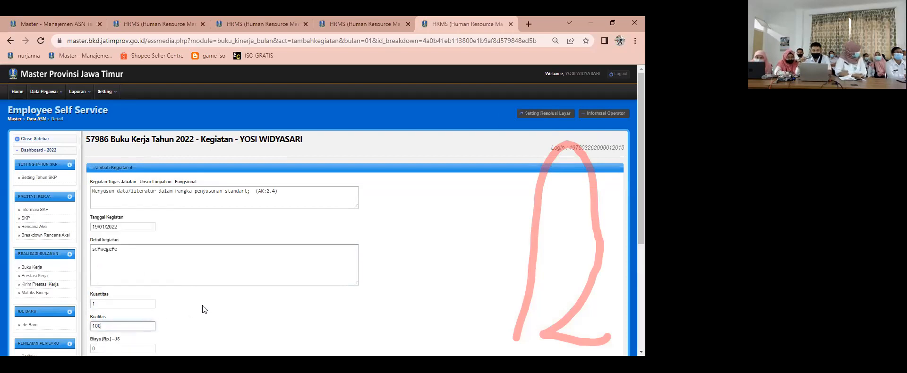
scroll(203, 305, "down", 1)
left_click(104, 321)
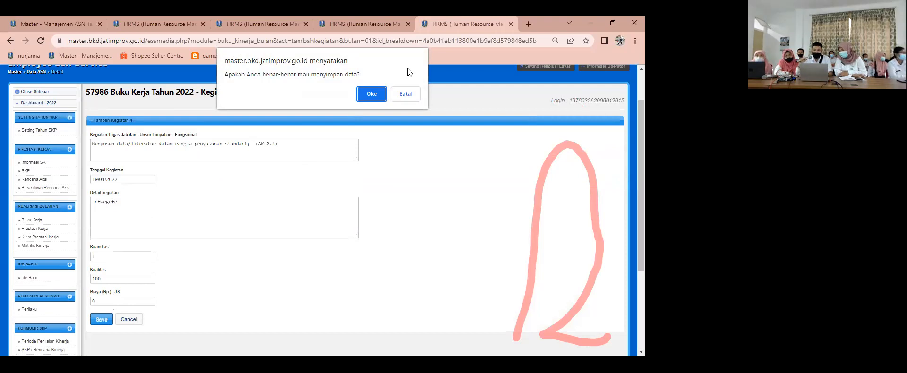
left_click(372, 94)
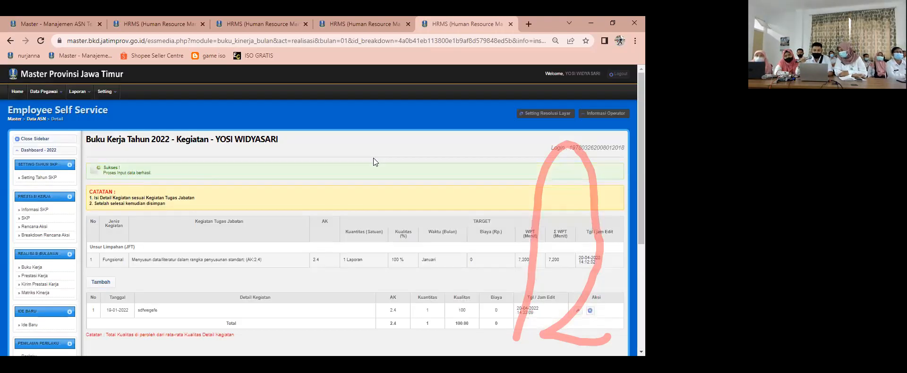
Step: Return to Buku Kerja and review the January task list
scroll(304, 213, "down", 2)
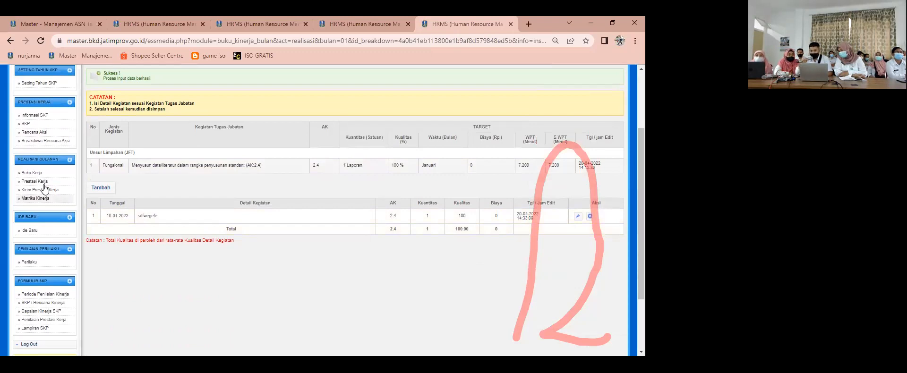
left_click(31, 172)
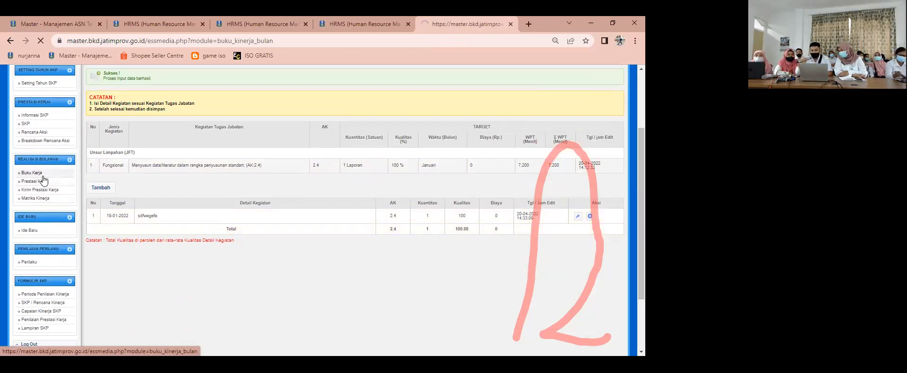
left_click(125, 206)
left_click(104, 218)
left_click(143, 205)
scroll(257, 243, "down", 1)
scroll(257, 243, "down", 2)
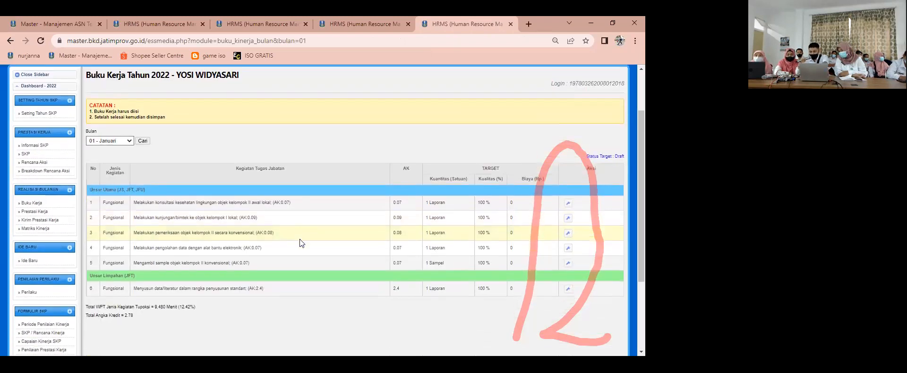
scroll(285, 206, "up", 2)
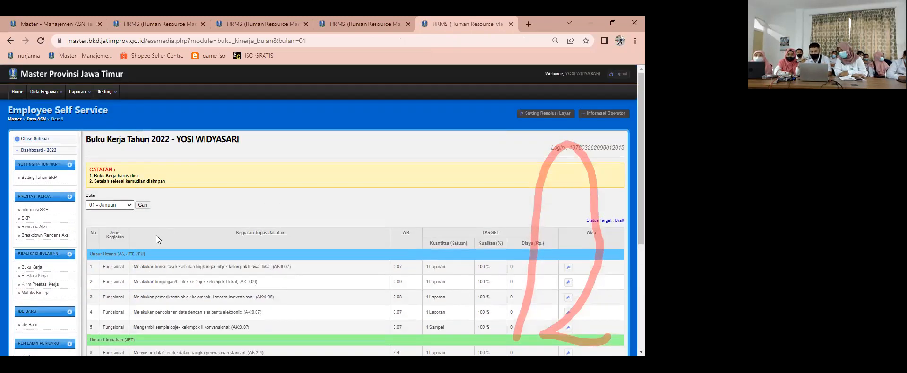
Step: Open the January realisation list in Prestasi Kerja and view the Jurnal of the konsultasi kesehatan lingkungan task
left_click(47, 277)
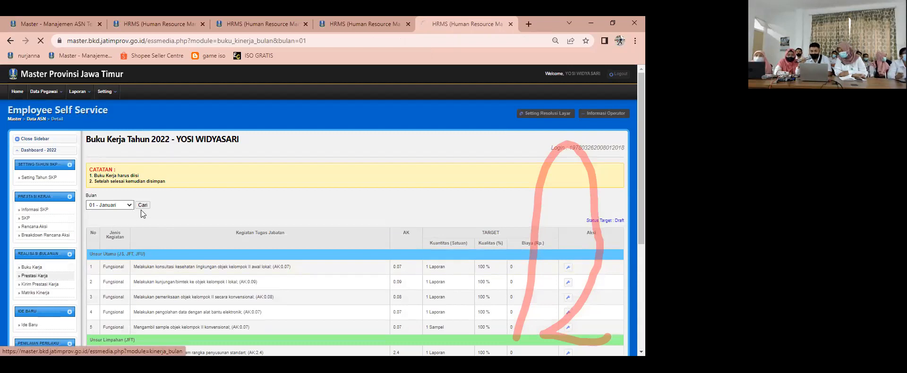
scroll(227, 251, "down", 1)
scroll(227, 251, "down", 3)
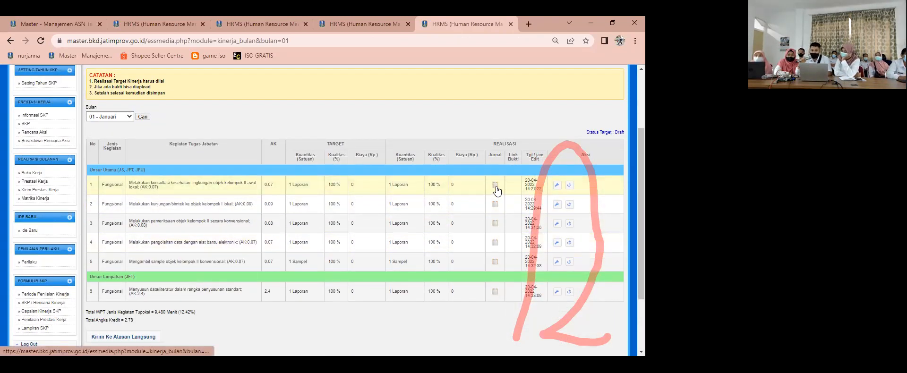
left_click(496, 188)
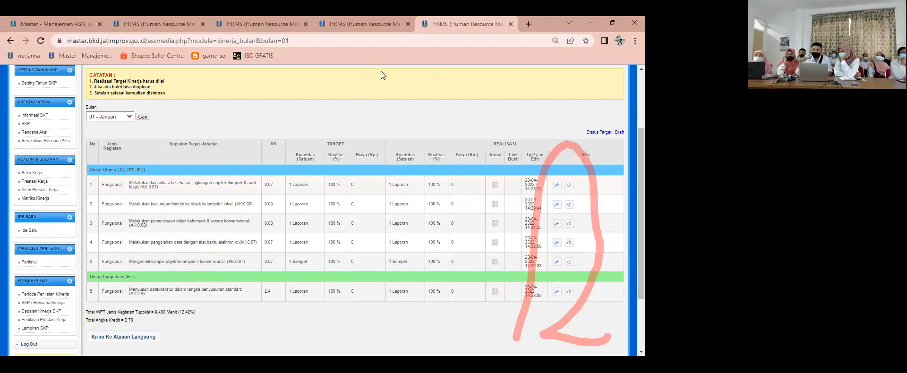
left_click(494, 187)
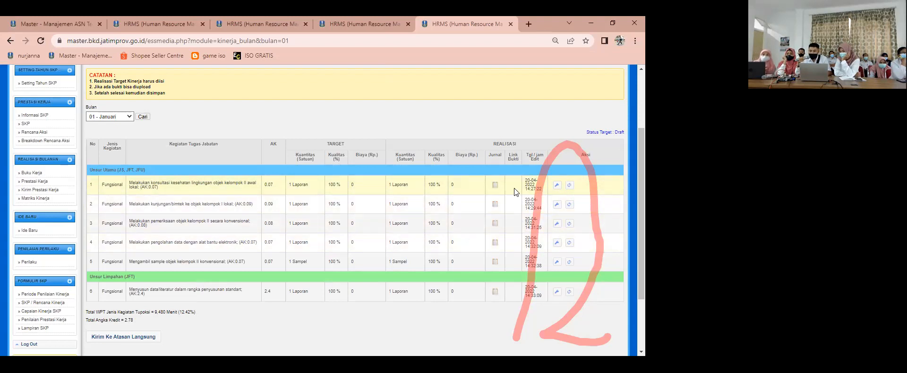
left_click(557, 186)
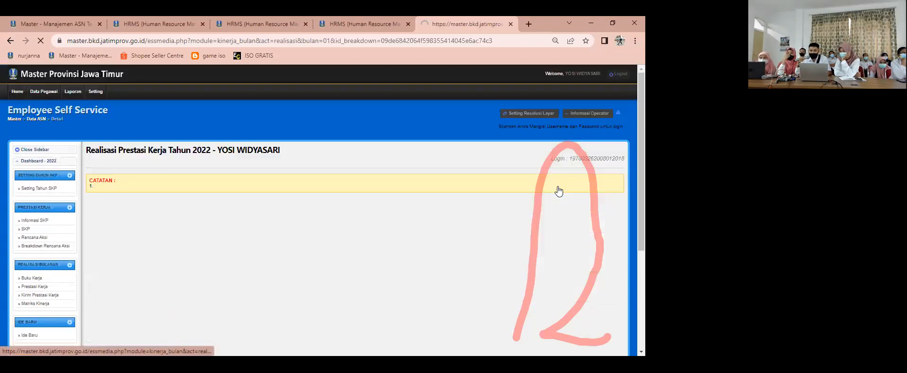
scroll(354, 238, "down", 3)
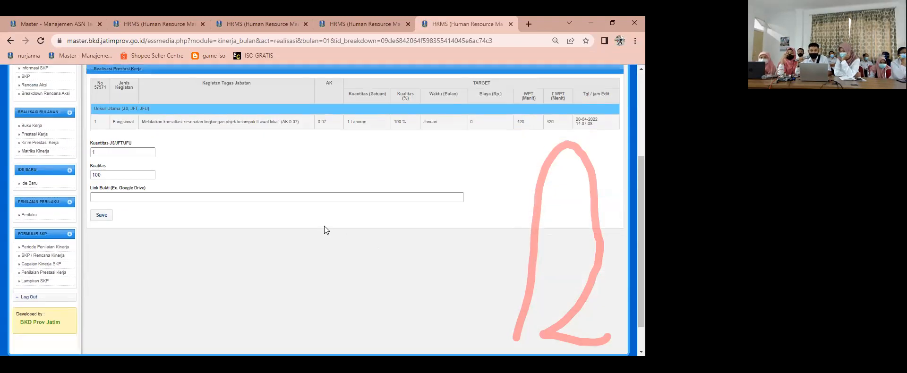
left_click(261, 199)
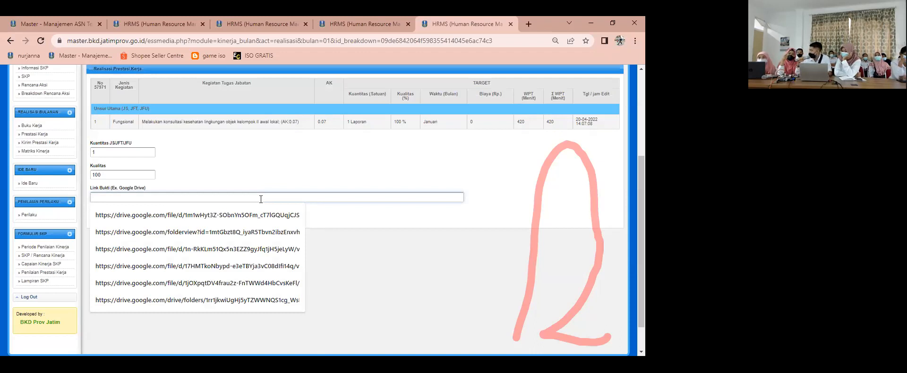
left_click(222, 215)
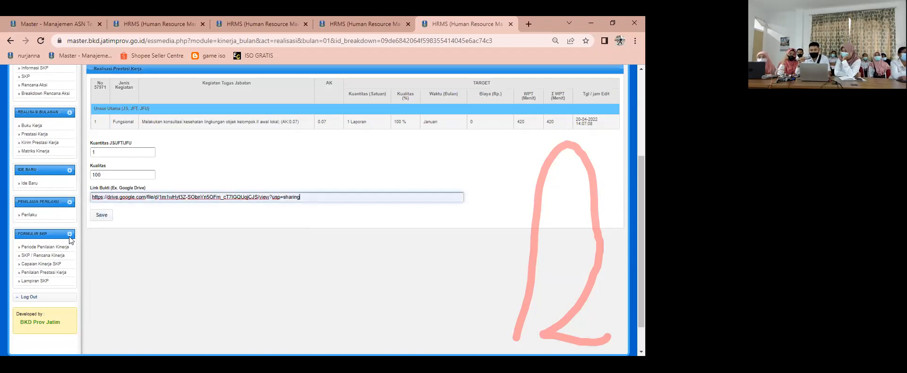
left_click(98, 220)
left_click(378, 89)
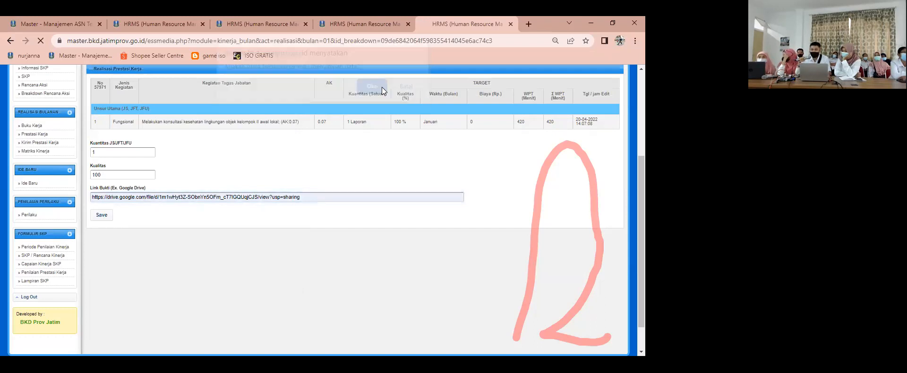
scroll(516, 226, "down", 3)
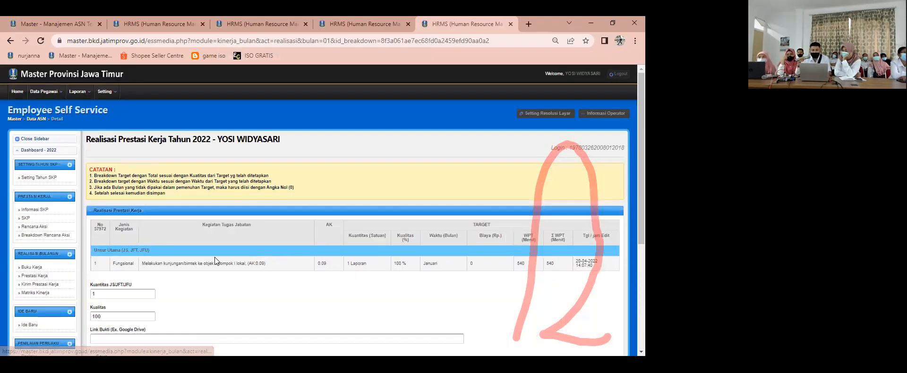
scroll(212, 257, "down", 3)
left_click(121, 197)
left_click(114, 215)
left_click(101, 215)
left_click(378, 93)
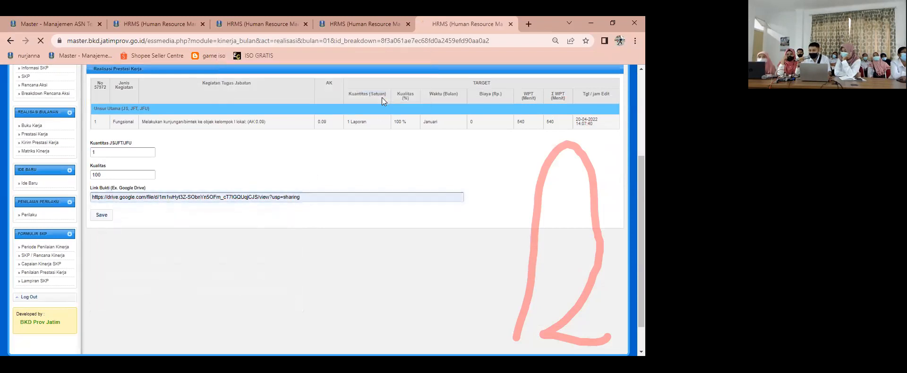
scroll(522, 254, "down", 5)
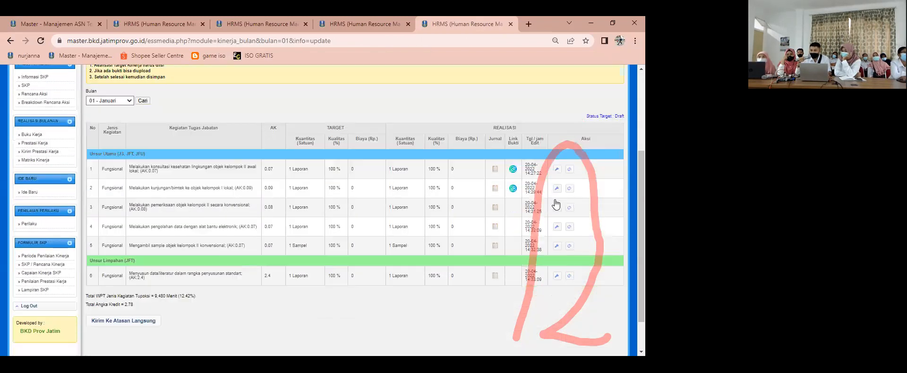
left_click(557, 199)
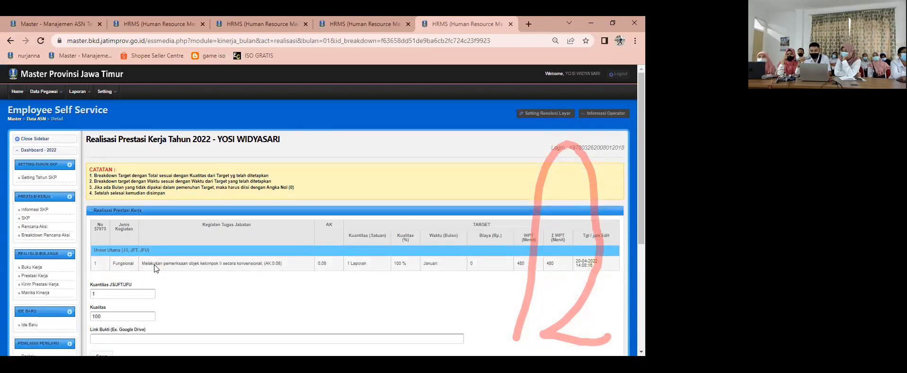
scroll(154, 265, "down", 3)
left_click(150, 244)
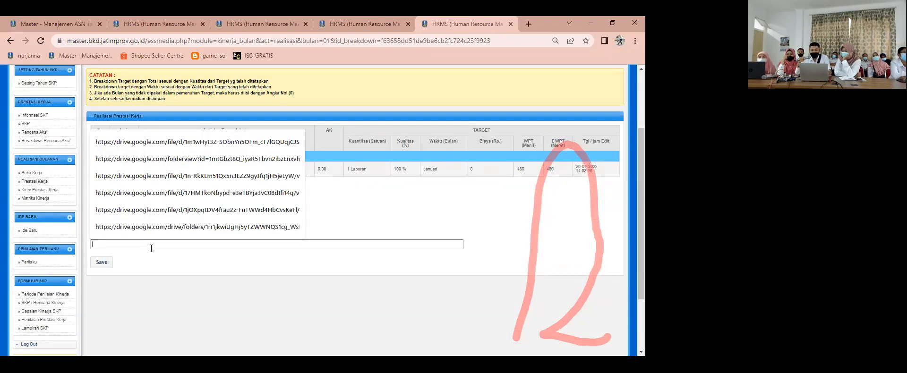
left_click(173, 194)
left_click(106, 263)
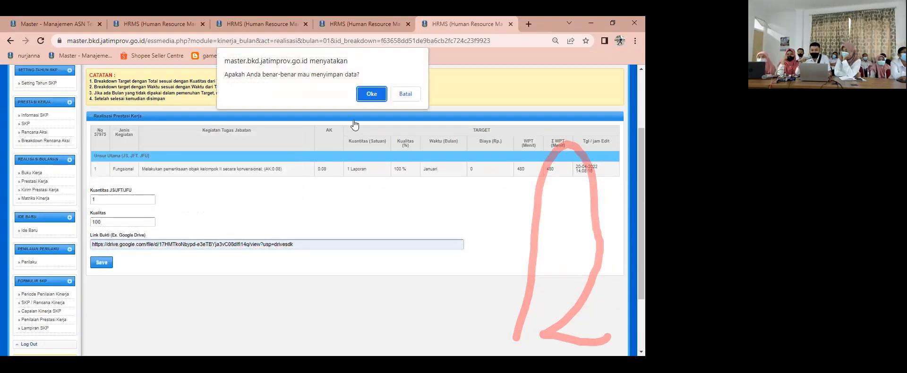
left_click(373, 91)
Step: Add a remembered Google Drive link as Link Bukti for the pengolahan data dengan alat bantu elektronik task and save the realisation
scroll(542, 214, "down", 5)
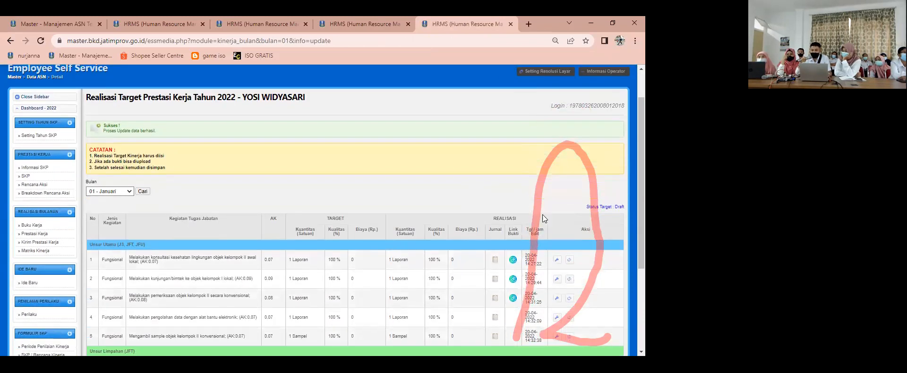
left_click(557, 231)
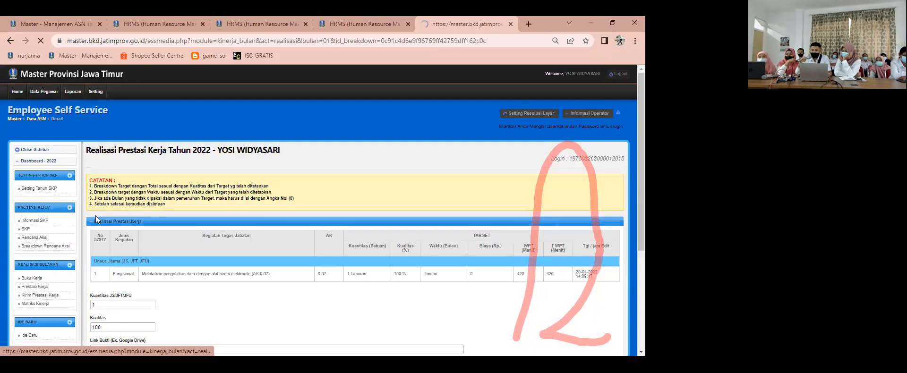
scroll(112, 156, "down", 5)
scroll(109, 161, "down", 2)
double_click(108, 163)
left_click(97, 182)
left_click(100, 181)
left_click(372, 94)
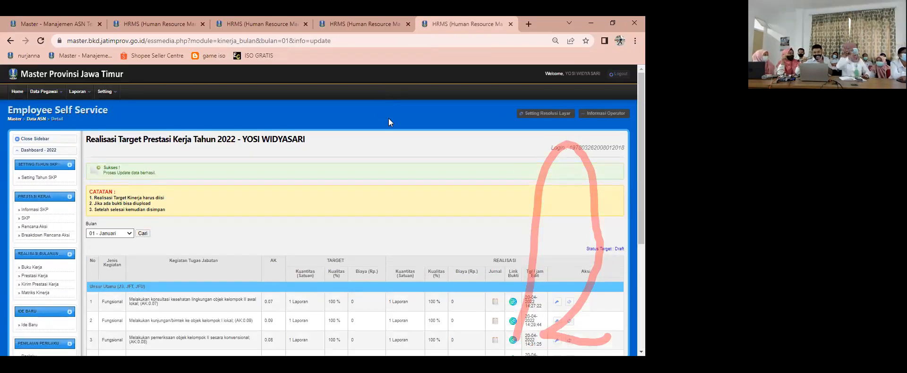
scroll(410, 158, "down", 3)
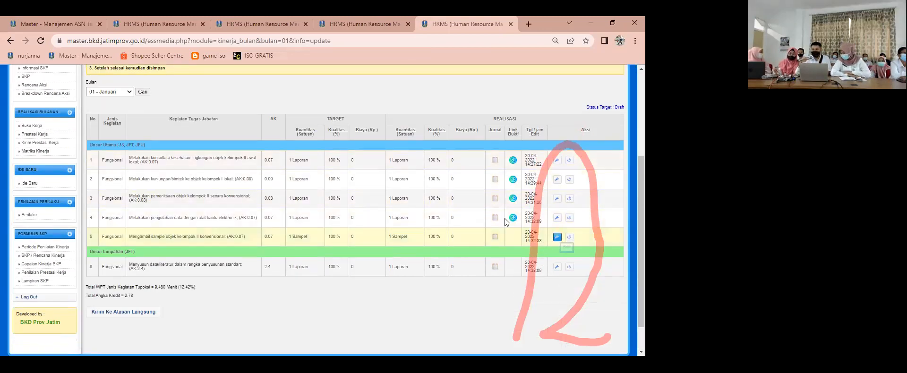
left_click(557, 237)
scroll(150, 246, "down", 2)
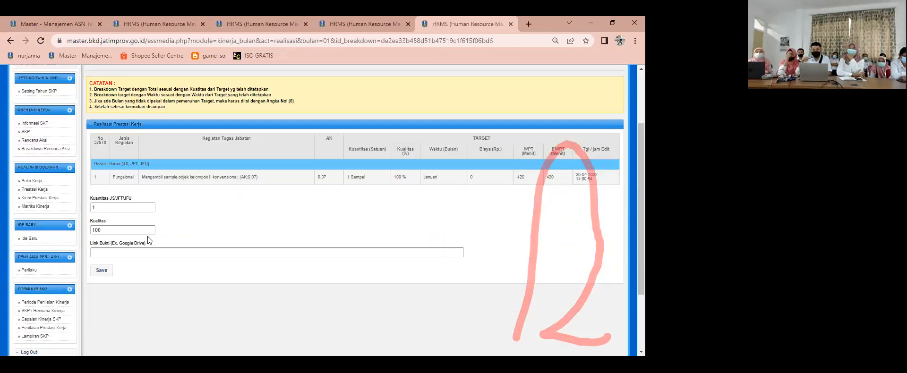
left_click(147, 243)
left_click(166, 193)
left_click(102, 263)
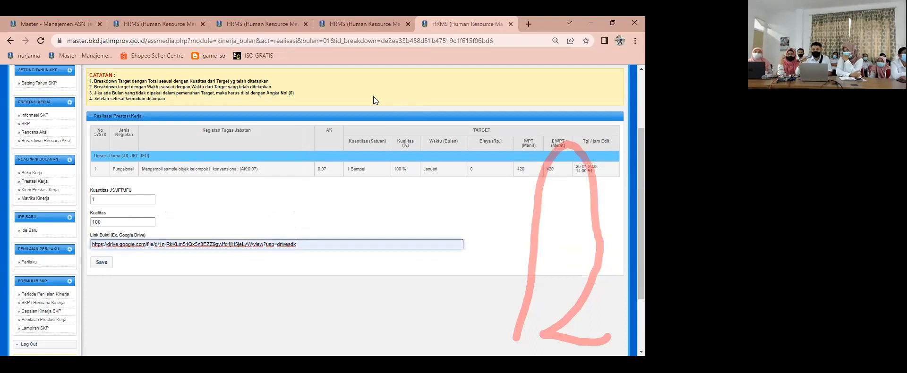
key("Return")
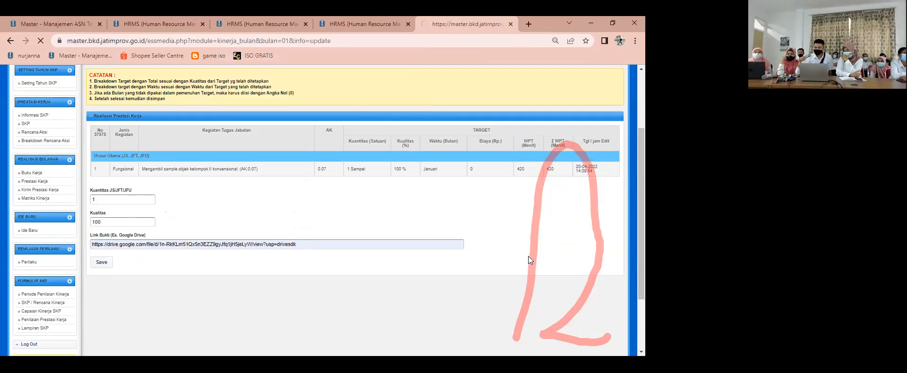
scroll(418, 240, "down", 3)
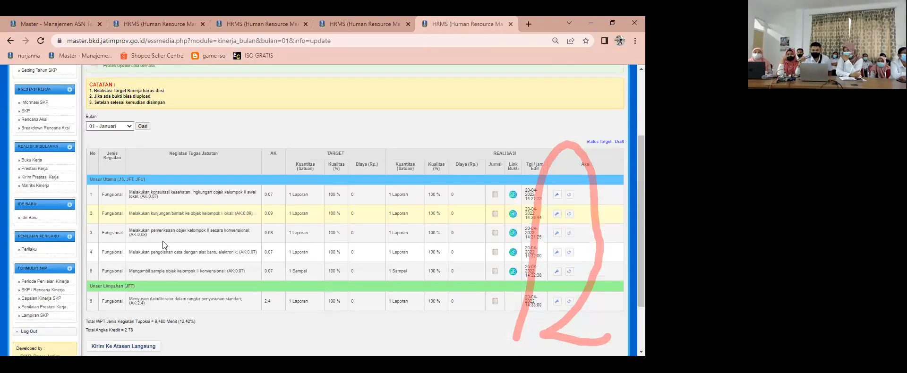
left_click(557, 266)
scroll(139, 238, "down", 3)
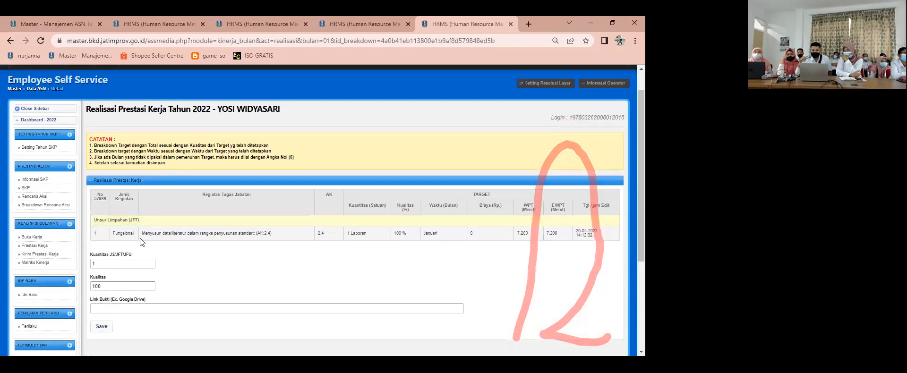
left_click(109, 197)
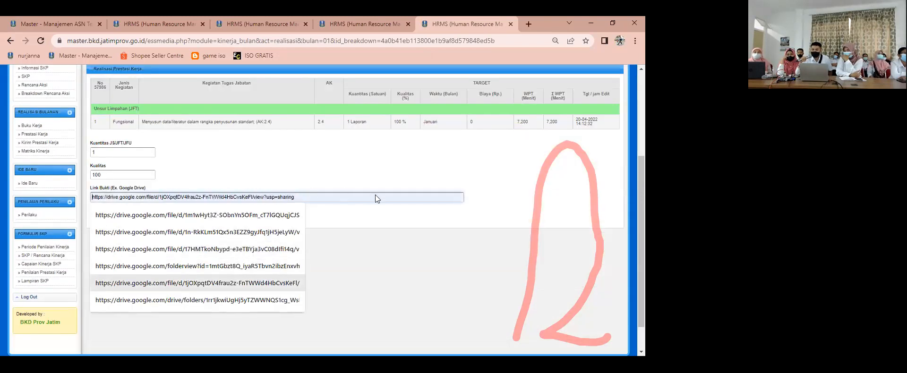
left_click(101, 284)
left_click(101, 217)
left_click(380, 99)
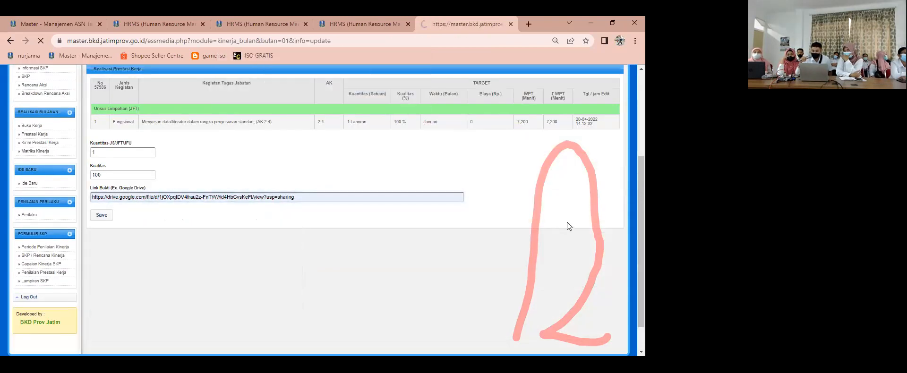
scroll(496, 175, "down", 3)
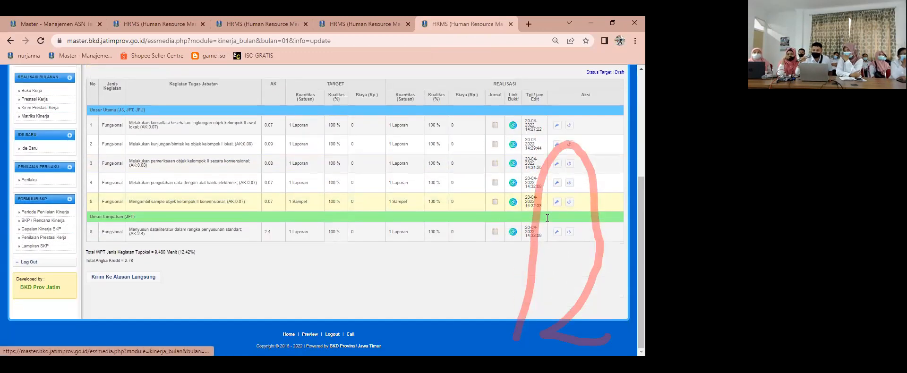
Step: Reset the January realisation of the konsultasi kesehatan lingkungan task and confirm the reset
scroll(571, 226, "up", 2)
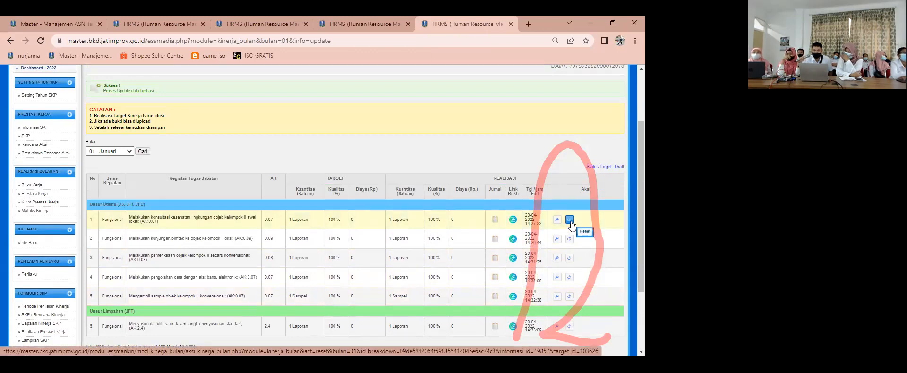
left_click(569, 220)
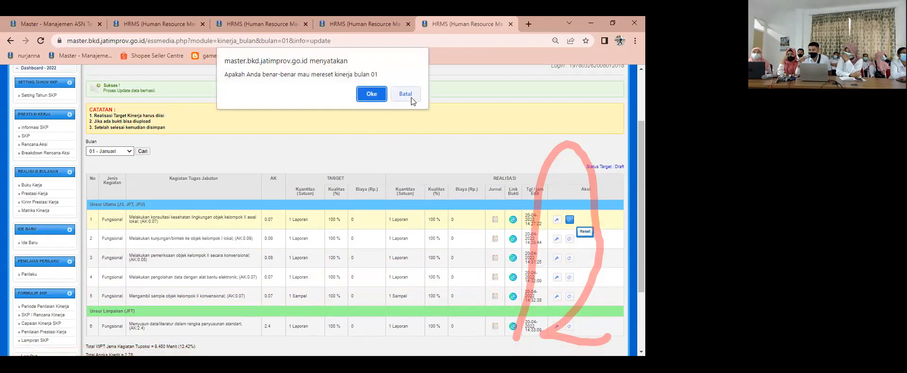
left_click(367, 95)
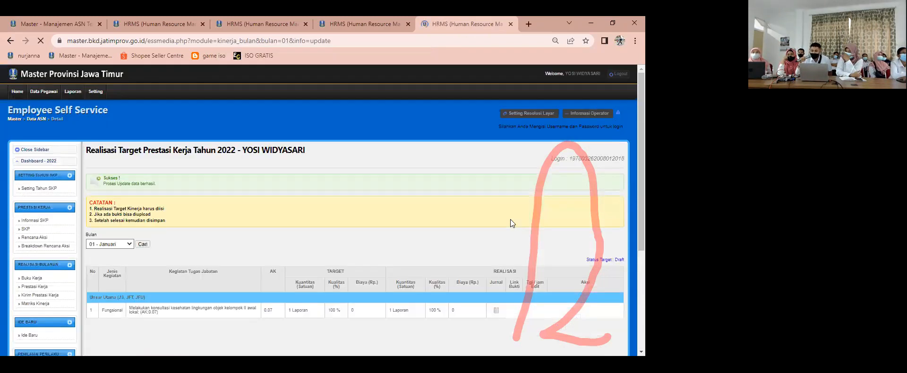
scroll(510, 224, "down", 1)
scroll(514, 210, "down", 1)
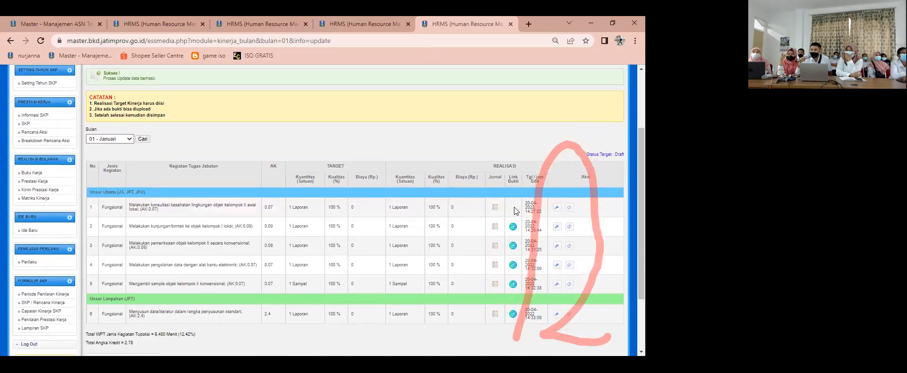
Step: Re-add a remembered Google Drive link as Link Bukti for the konsultasi kesehatan lingkungan task and save the realisation
left_click(556, 209)
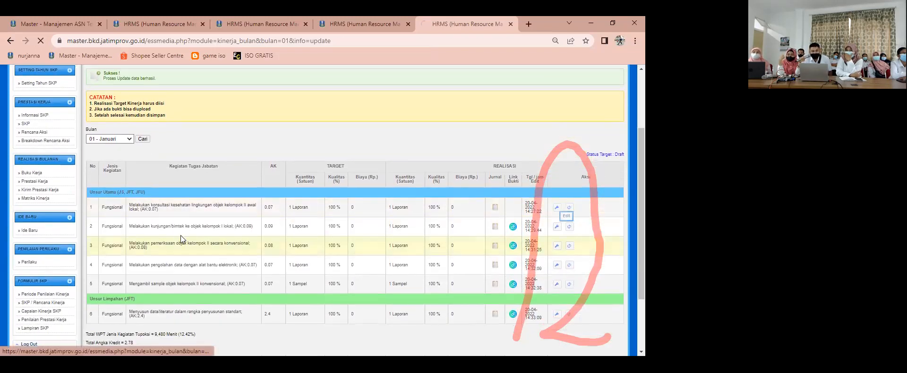
scroll(134, 254, "down", 2)
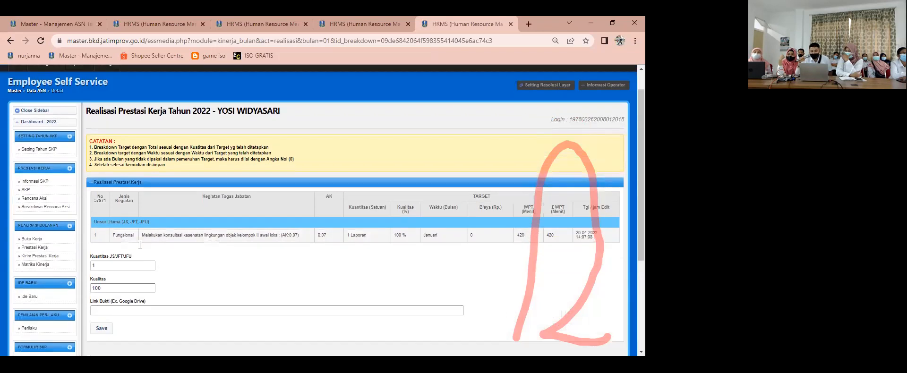
left_click(155, 244)
key("Return")
left_click(373, 87)
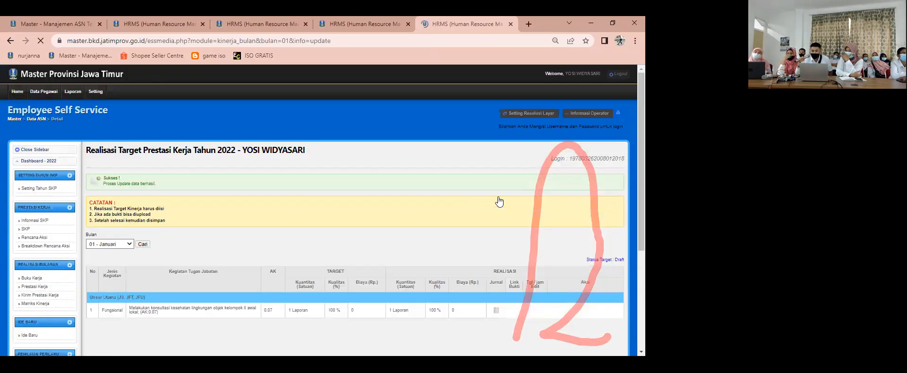
Step: Submit the completed January realisation to the direct supervisor with Kirim Ke Atasan Langsung
scroll(495, 184, "down", 2)
scroll(495, 184, "down", 2)
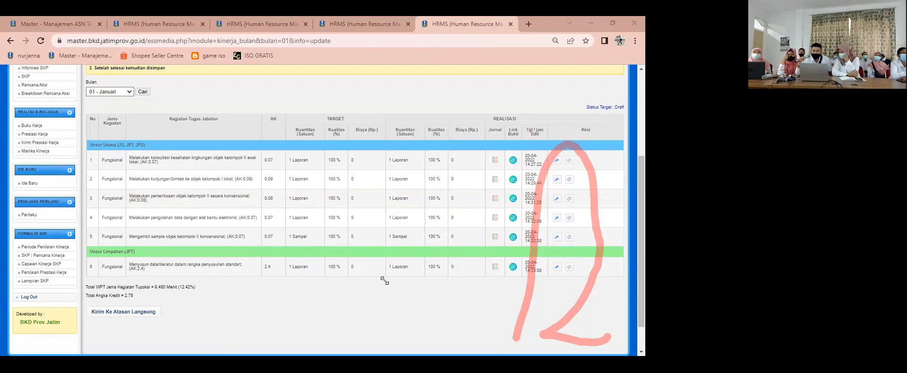
scroll(355, 226, "up", 3)
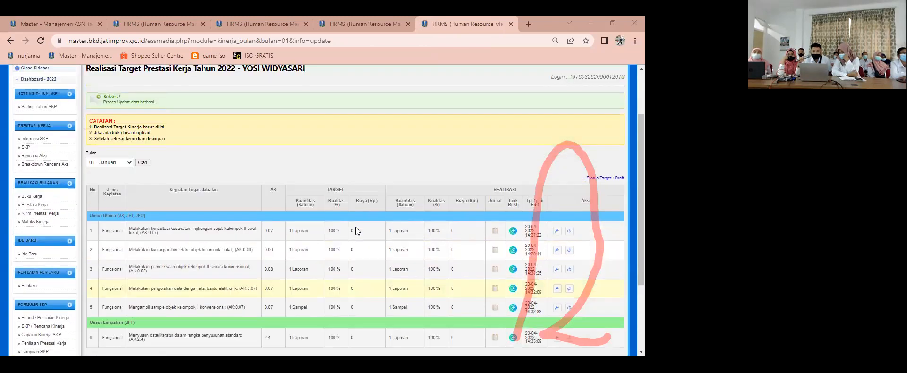
scroll(355, 229, "down", 3)
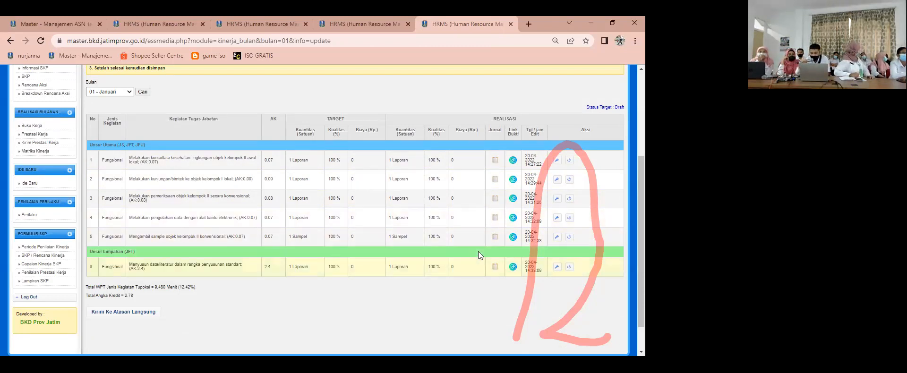
left_click(136, 315)
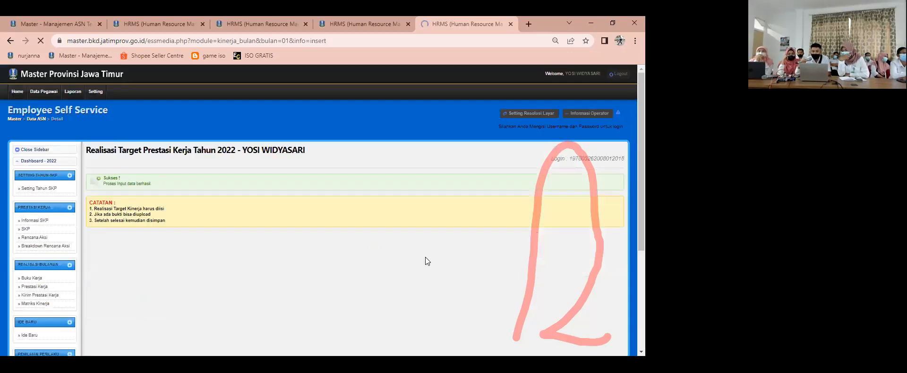
scroll(424, 260, "down", 2)
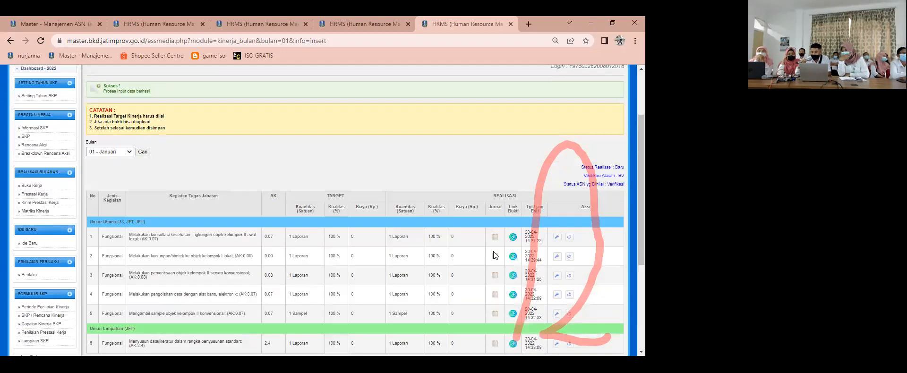
scroll(493, 252, "down", 3)
scroll(622, 103, "up", 5)
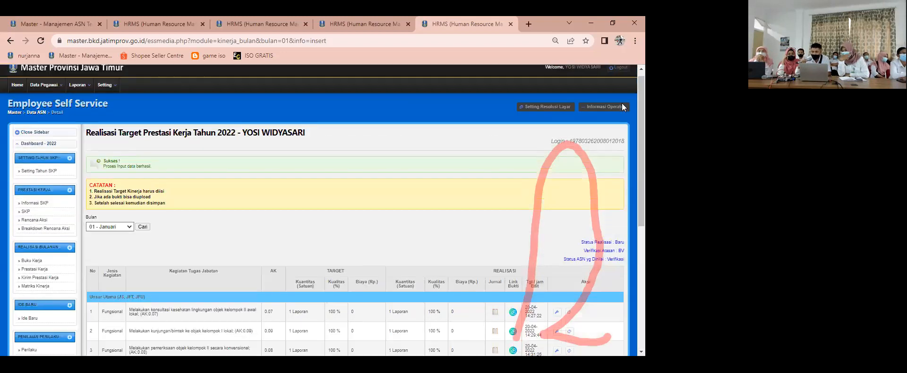
Step: Log out of the employee's account and log in to the supervisor's account with the saved employee number and password
left_click(618, 74)
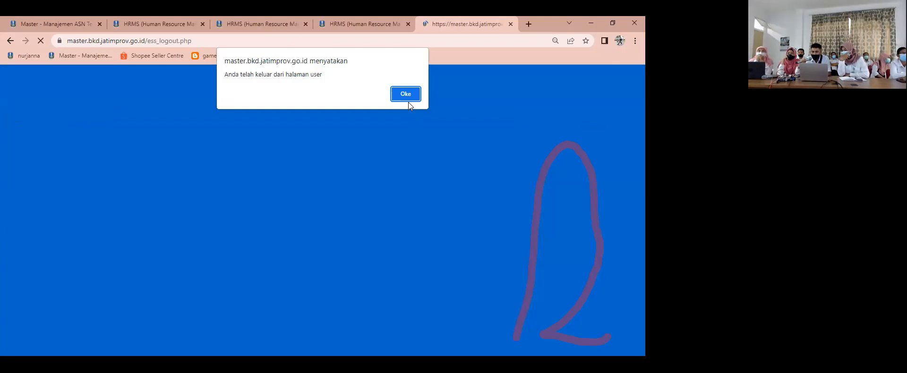
left_click(407, 98)
left_click(324, 173)
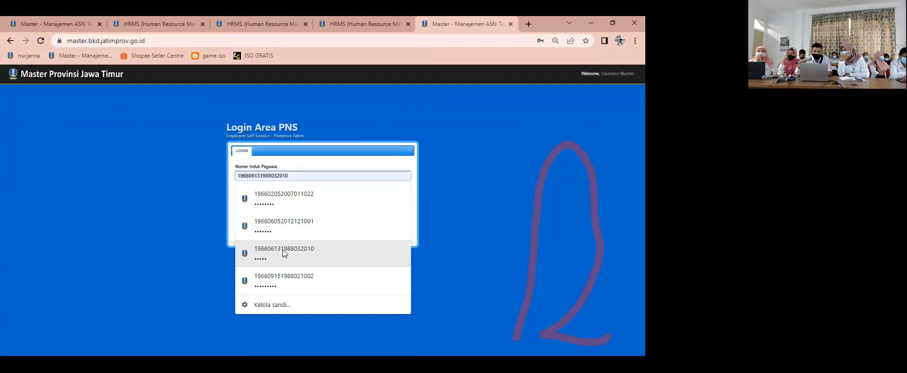
left_click(284, 253)
left_click(401, 228)
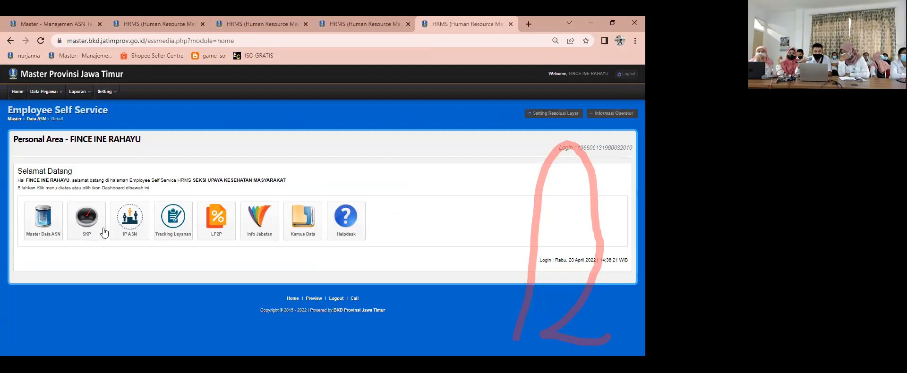
Step: Open the subordinates' Prestasi Kerja list under Penilai Kinerja, filter it to 01 - Januari, and view the Sanitarian employee's submission
left_click(80, 225)
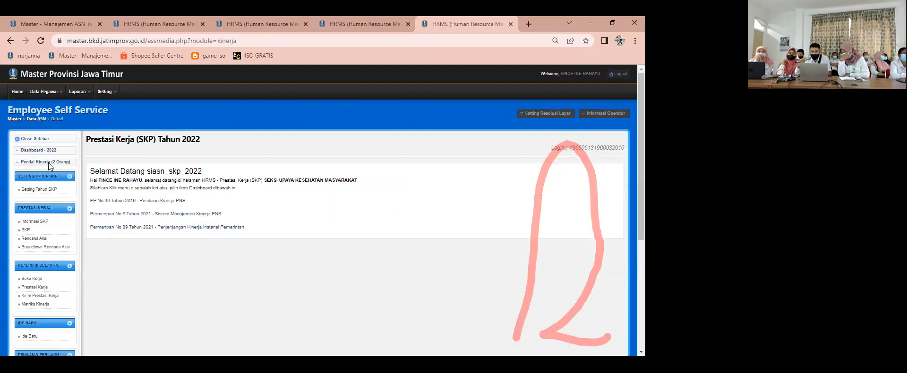
left_click(47, 161)
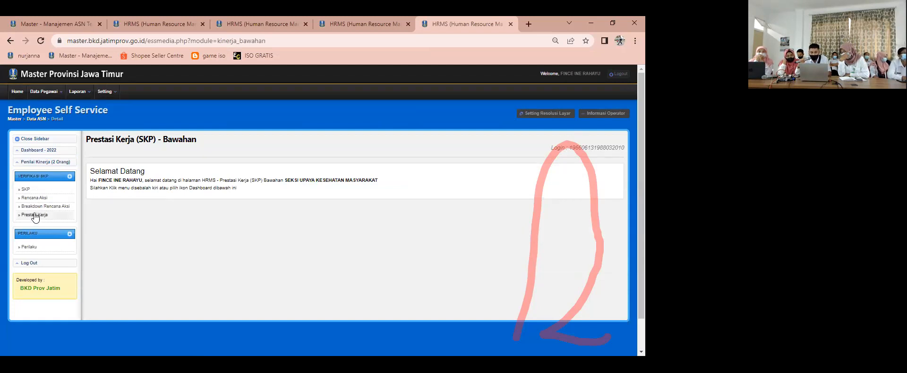
left_click(35, 216)
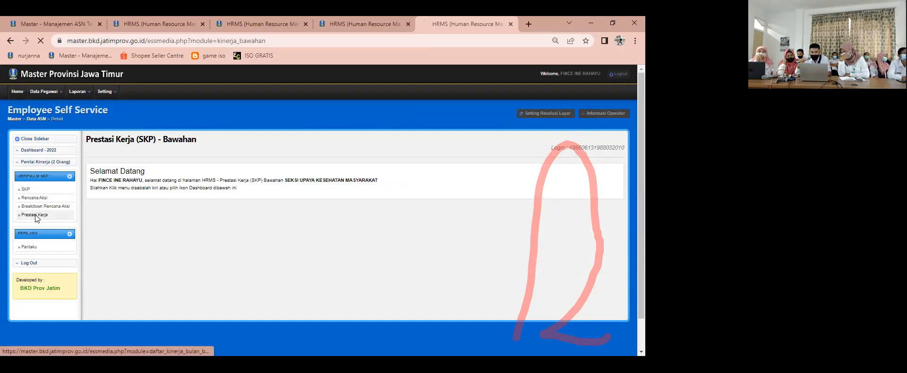
left_click(126, 205)
left_click(125, 218)
left_click(274, 219)
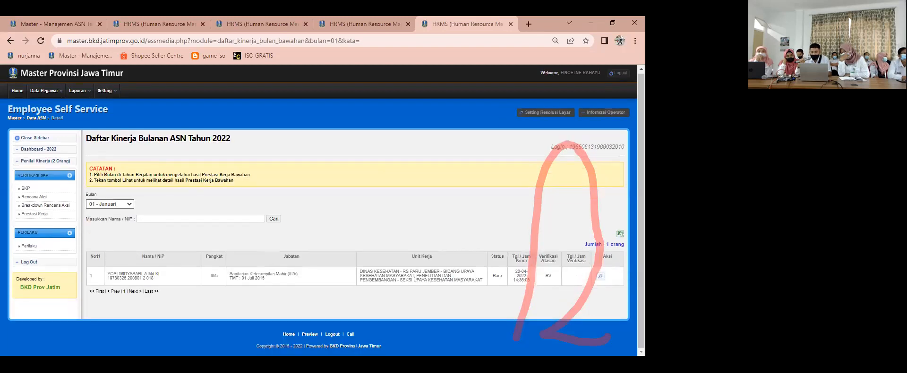
left_click(600, 277)
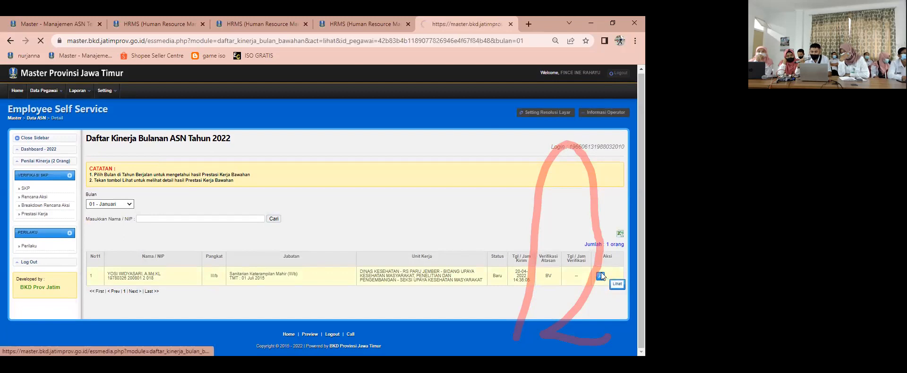
Step: Inspect the verification details of the subordinate's konsultasi kesehatan lingkungan task, and close them
scroll(550, 195, "down", 3)
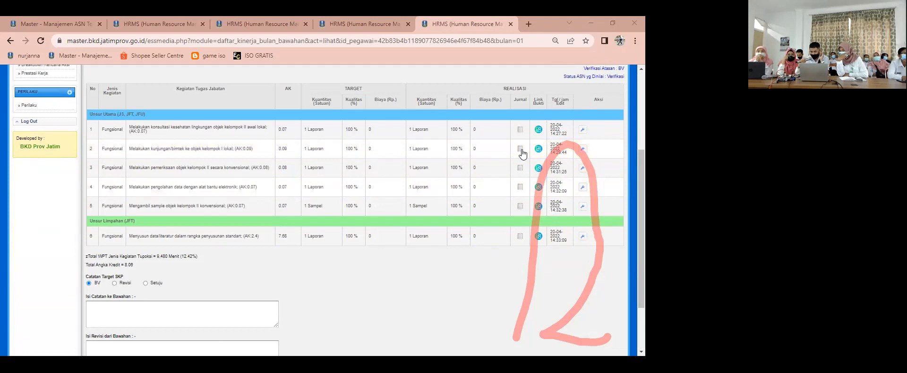
left_click(519, 189)
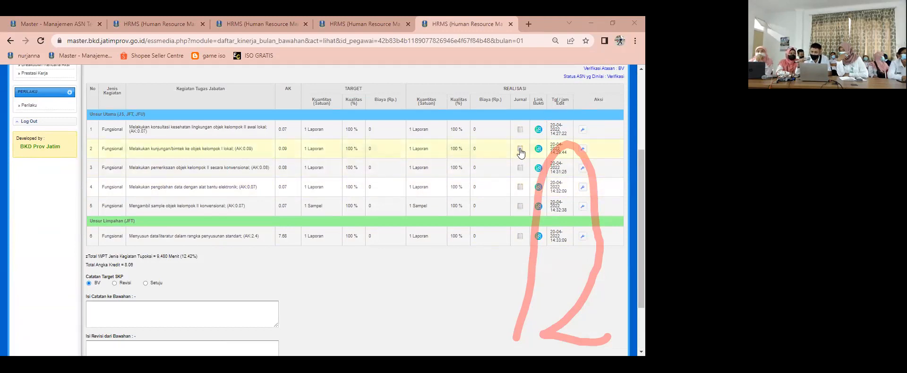
left_click(582, 130)
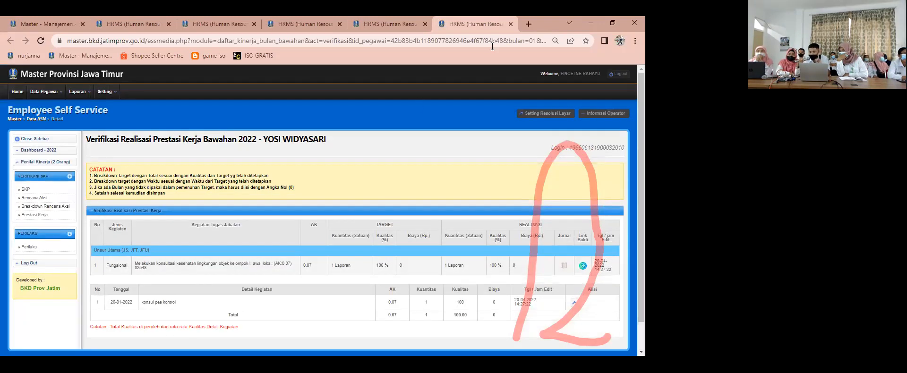
left_click(511, 24)
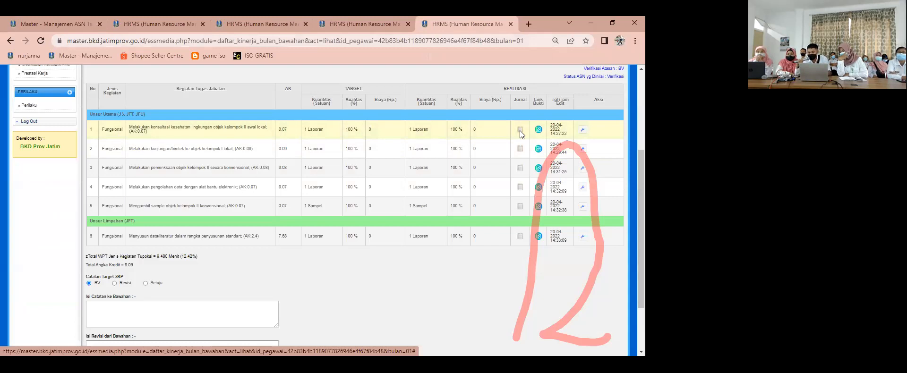
Step: Process the supervisor's verification of the subordinate's January realisation
scroll(160, 270, "down", 1)
scroll(161, 273, "down", 1)
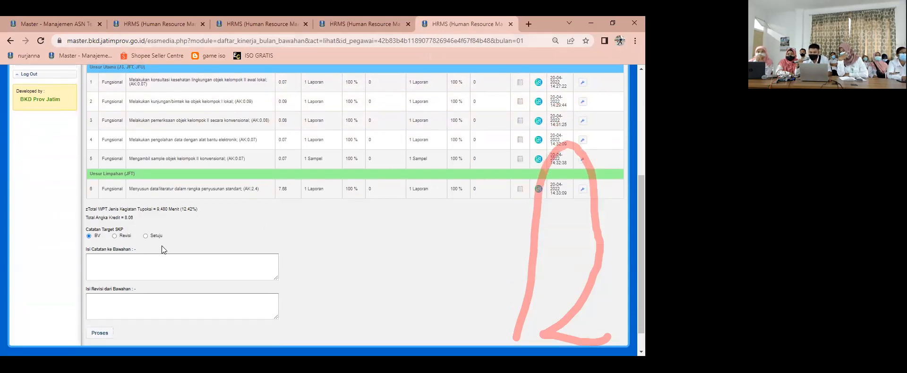
left_click(101, 333)
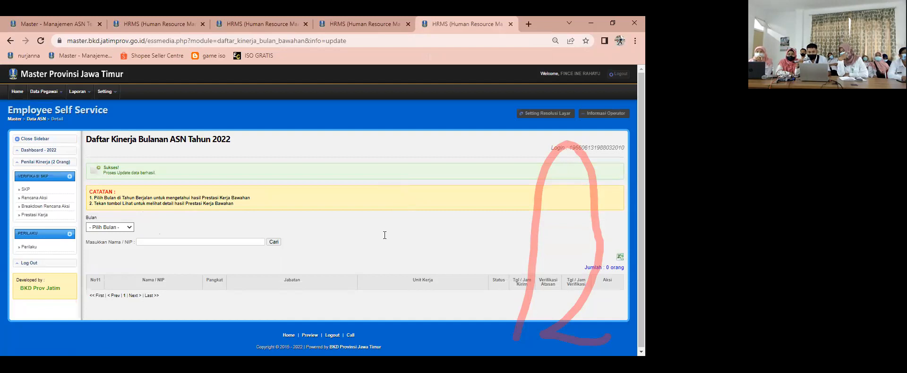
Step: Log out of the supervisor's account and log in to the employee's account with the saved employee number and password
left_click(622, 82)
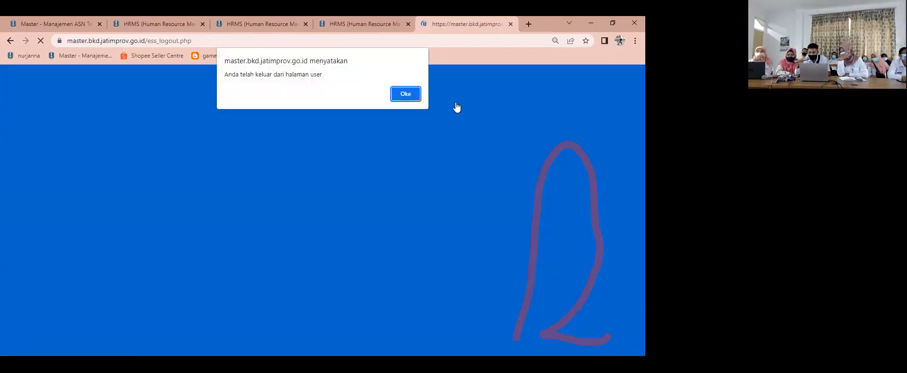
key("Return")
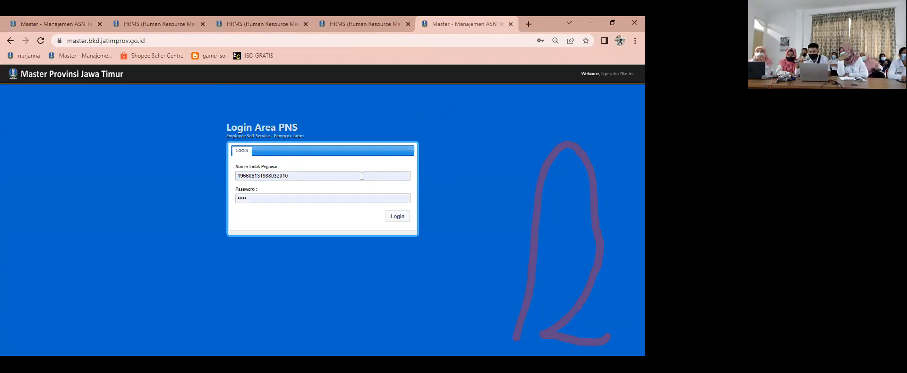
left_click(357, 175)
key("ctrl+a")
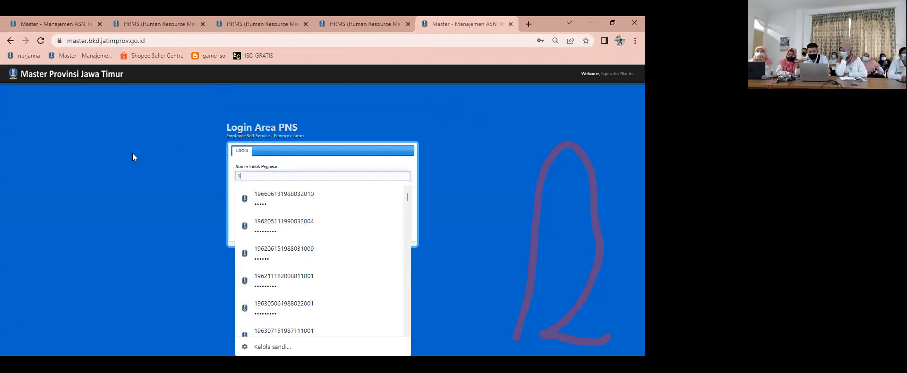
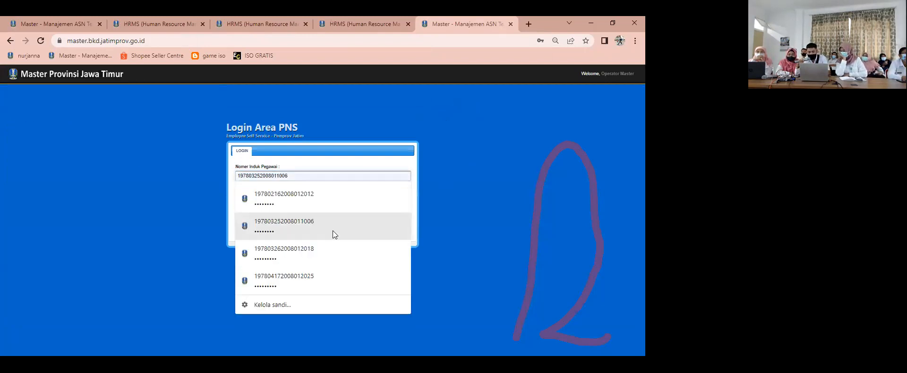
left_click(294, 255)
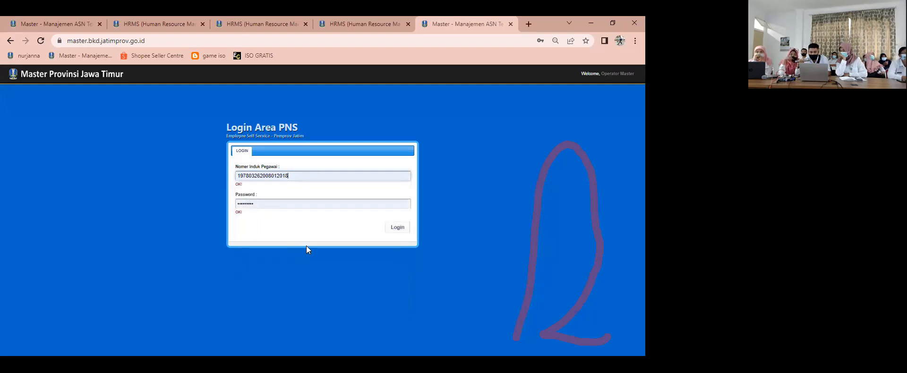
left_click(398, 227)
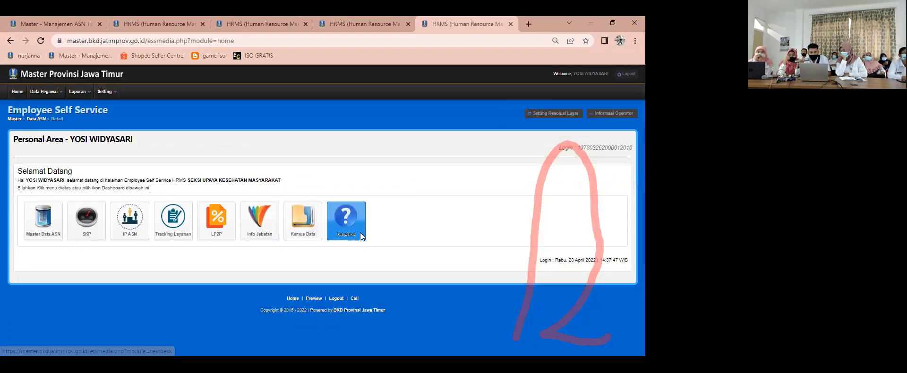
Step: Open the employee's monthly Prestasi Kerja realisation in the SKP module and display it for 01 - Januari
left_click(85, 234)
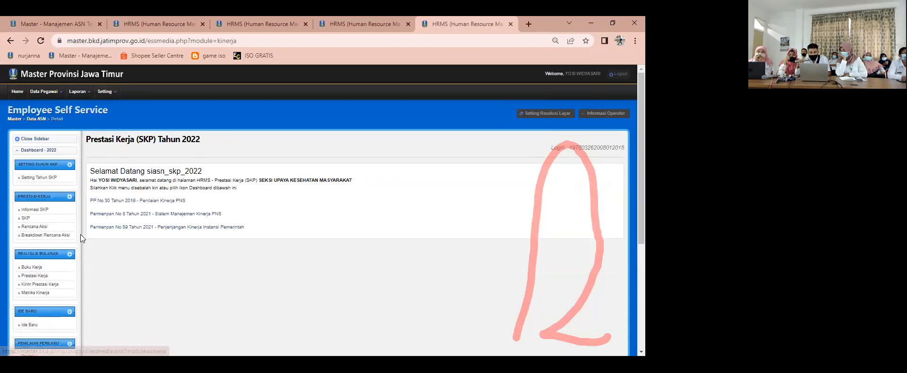
left_click(30, 277)
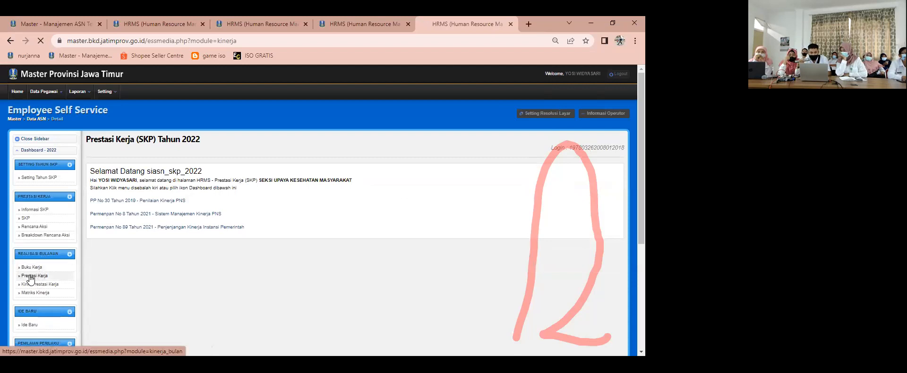
left_click(112, 211)
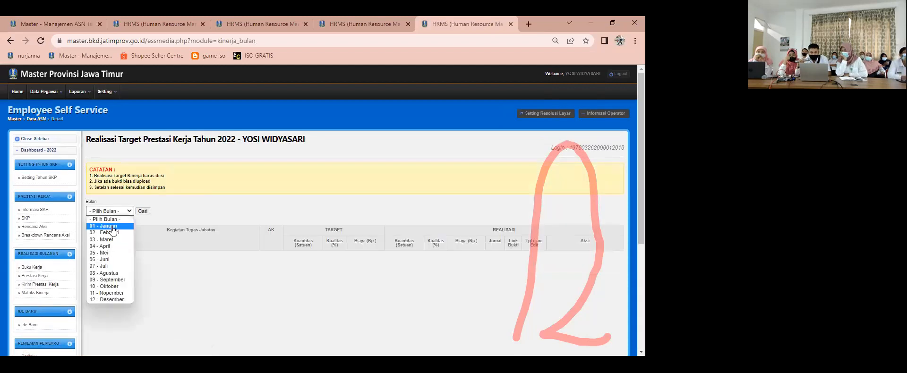
left_click(112, 227)
scroll(182, 235, "down", 2)
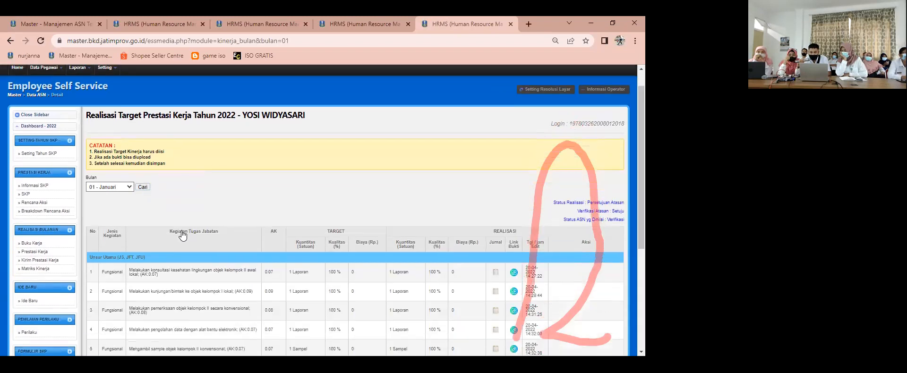
Step: Review the January realisation's verification status, set the assessment approval to Menerima, and save it
scroll(183, 235, "down", 1)
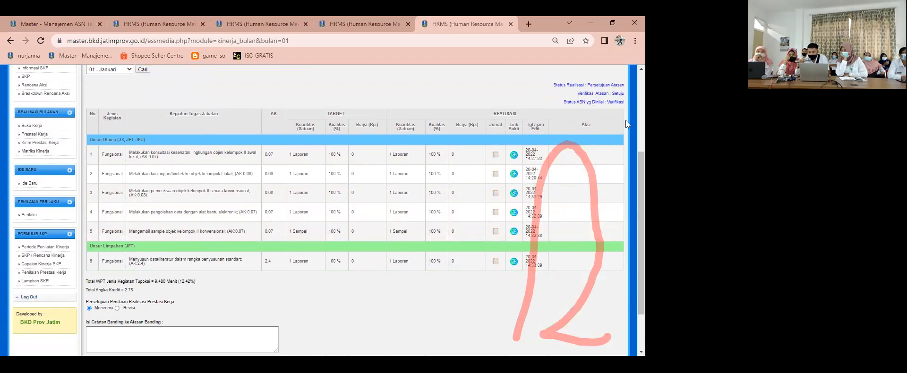
scroll(579, 114, "up", 6, "ctrl")
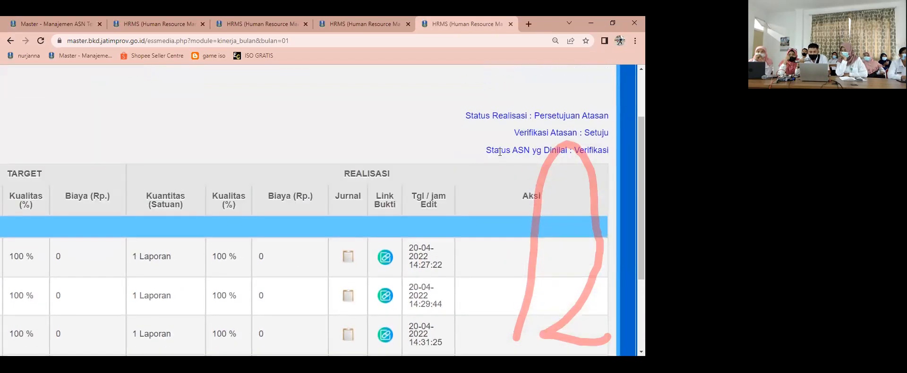
scroll(499, 152, "down", 5, "ctrl")
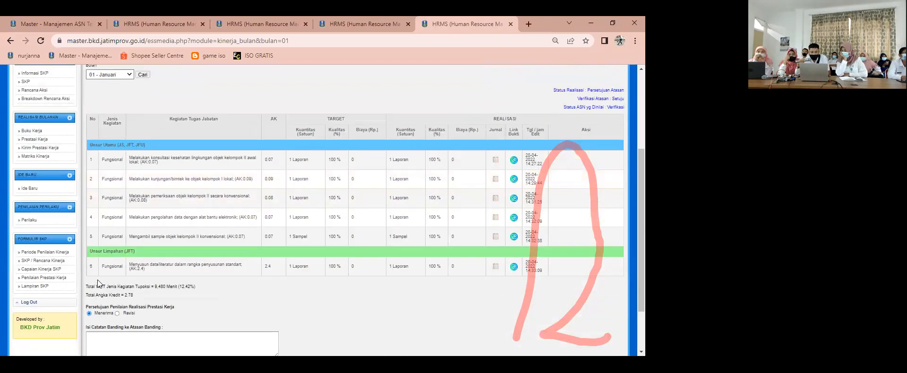
scroll(98, 283, "down", 1)
left_click(118, 265)
left_click(89, 266)
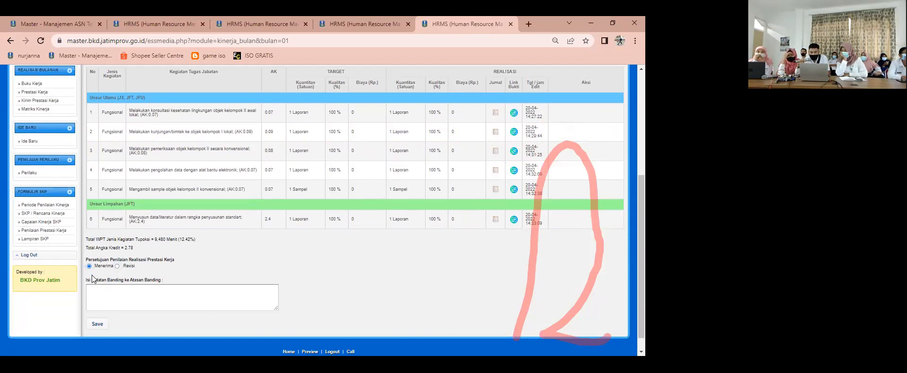
left_click(97, 326)
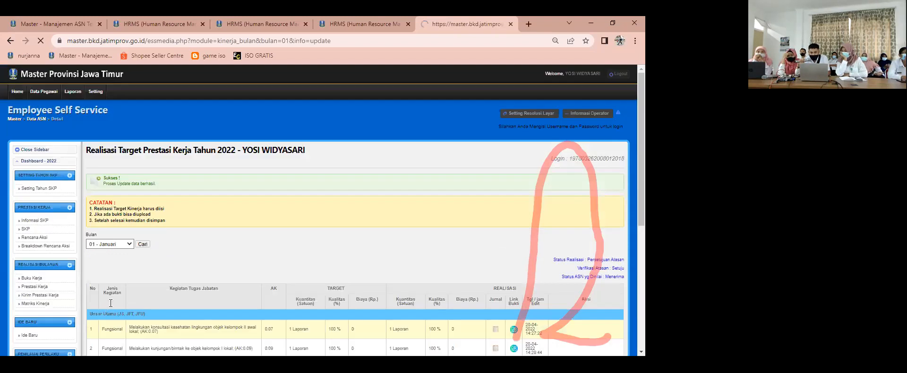
Step: Open the Kirim Prestasi Kerja page and display the performance results for 01 - Januari
scroll(113, 299, "down", 1)
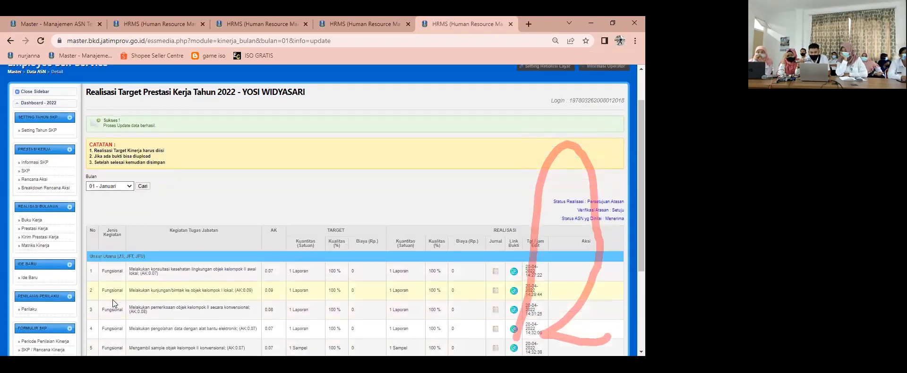
left_click(42, 238)
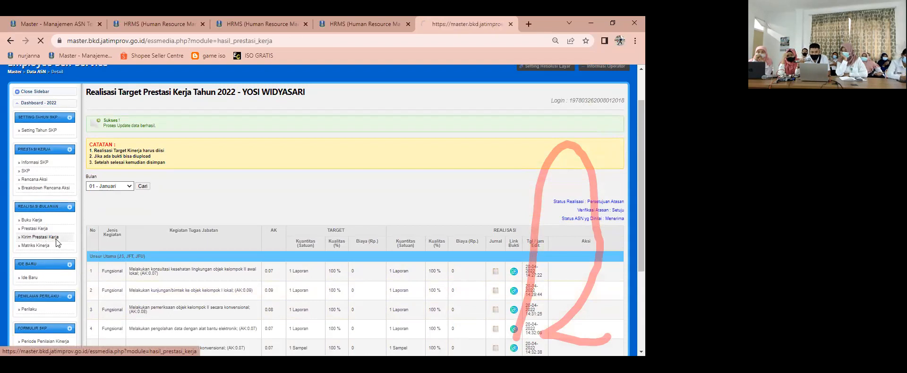
left_click(105, 253)
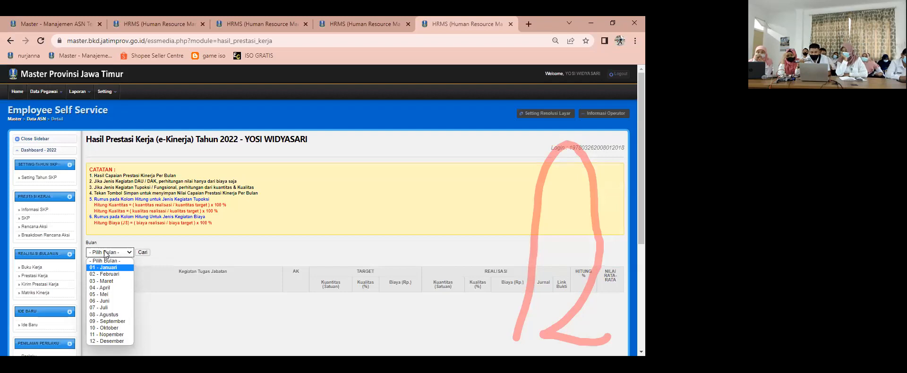
left_click(108, 267)
left_click(143, 252)
Step: Review the January performance results, their submission status, and the Kirim Ke BKD option
scroll(163, 258, "down", 1)
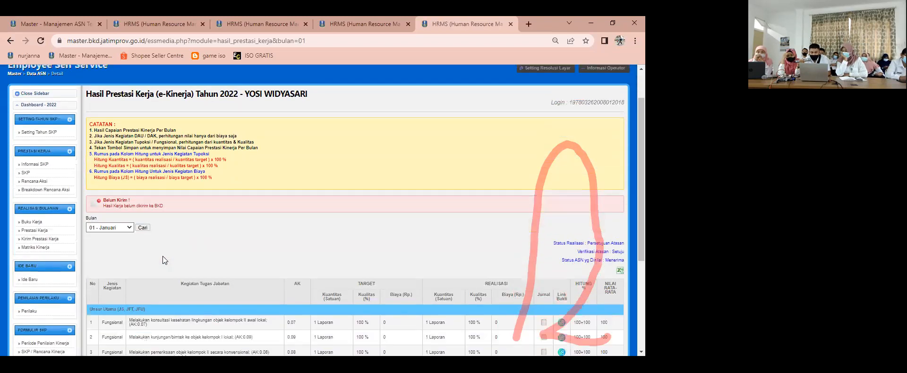
scroll(163, 256, "down", 3)
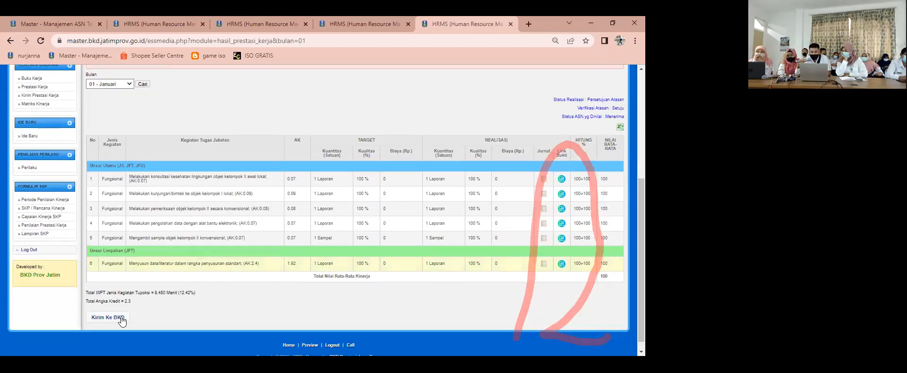
left_click(121, 320)
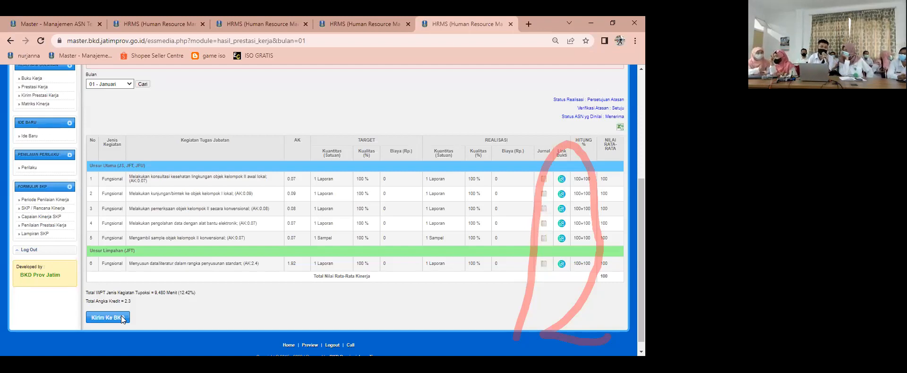
scroll(97, 313, "up", 2)
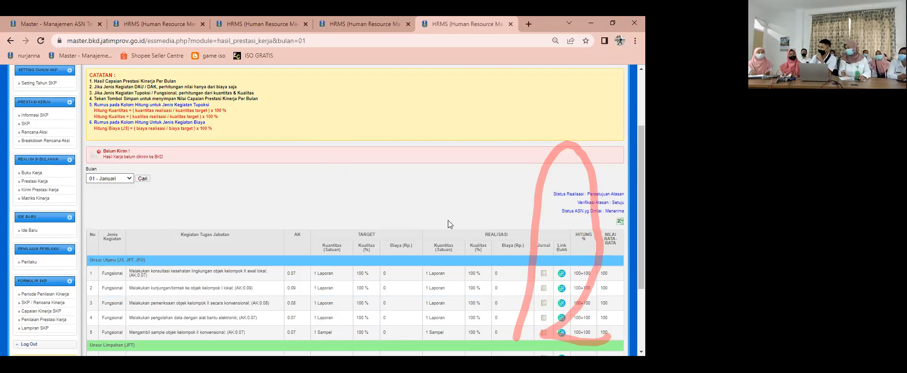
scroll(448, 220, "down", 1)
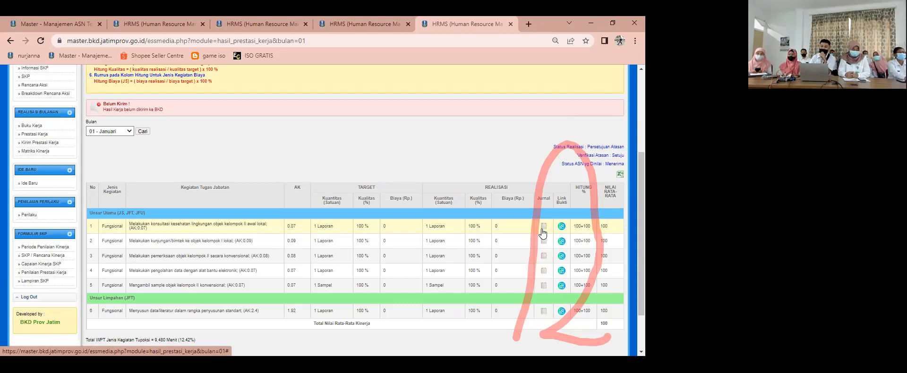
left_click(329, 100)
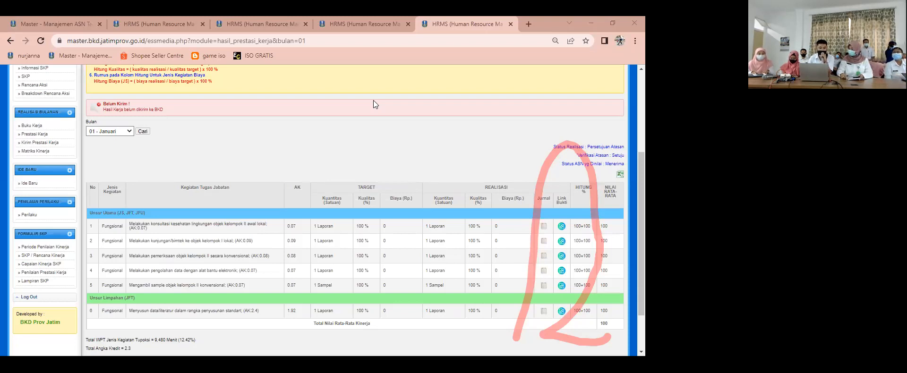
Step: View the employee's 2022 Informasi SKP record and the Rencana Hasil Kerja (SKP) plan
scroll(558, 155, "up", 2)
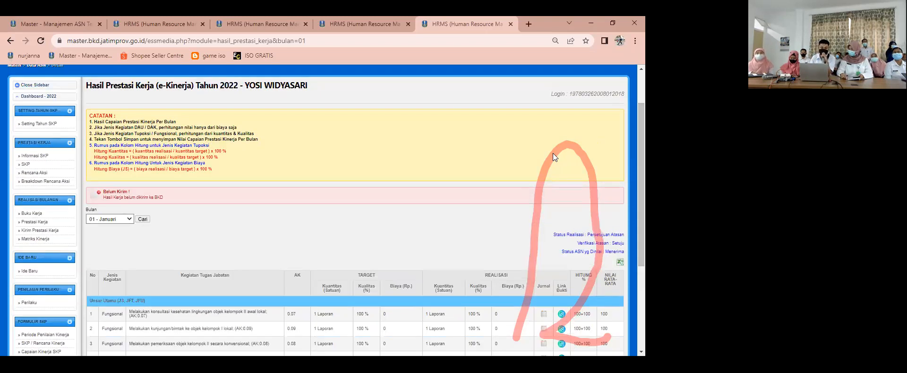
left_click(32, 160)
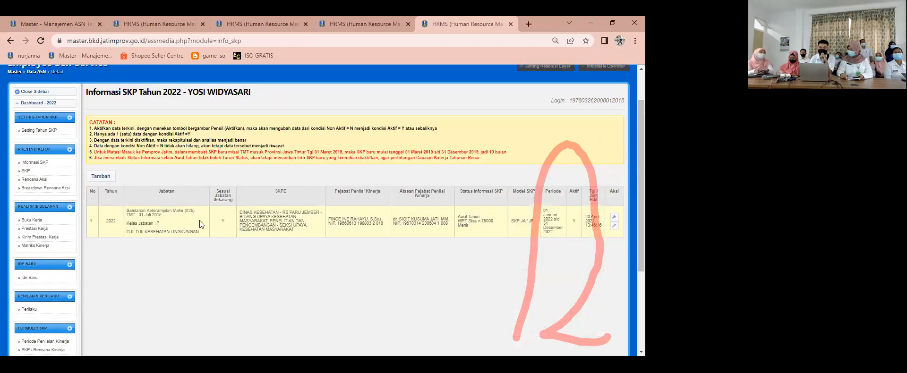
scroll(194, 217, "up", 1)
left_click(34, 226)
scroll(164, 233, "down", 1)
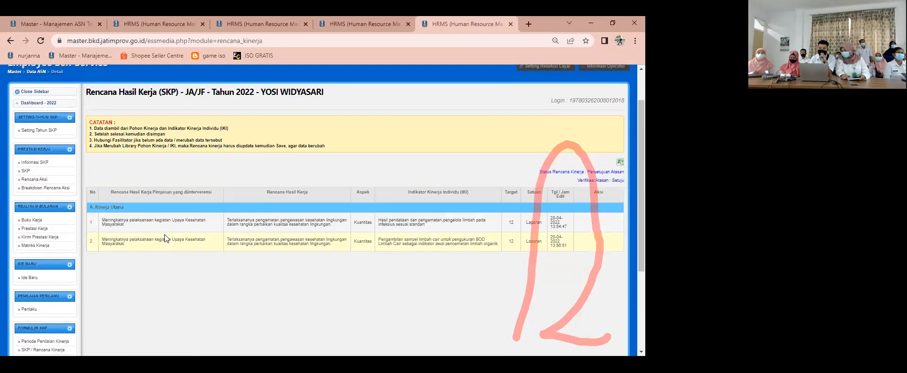